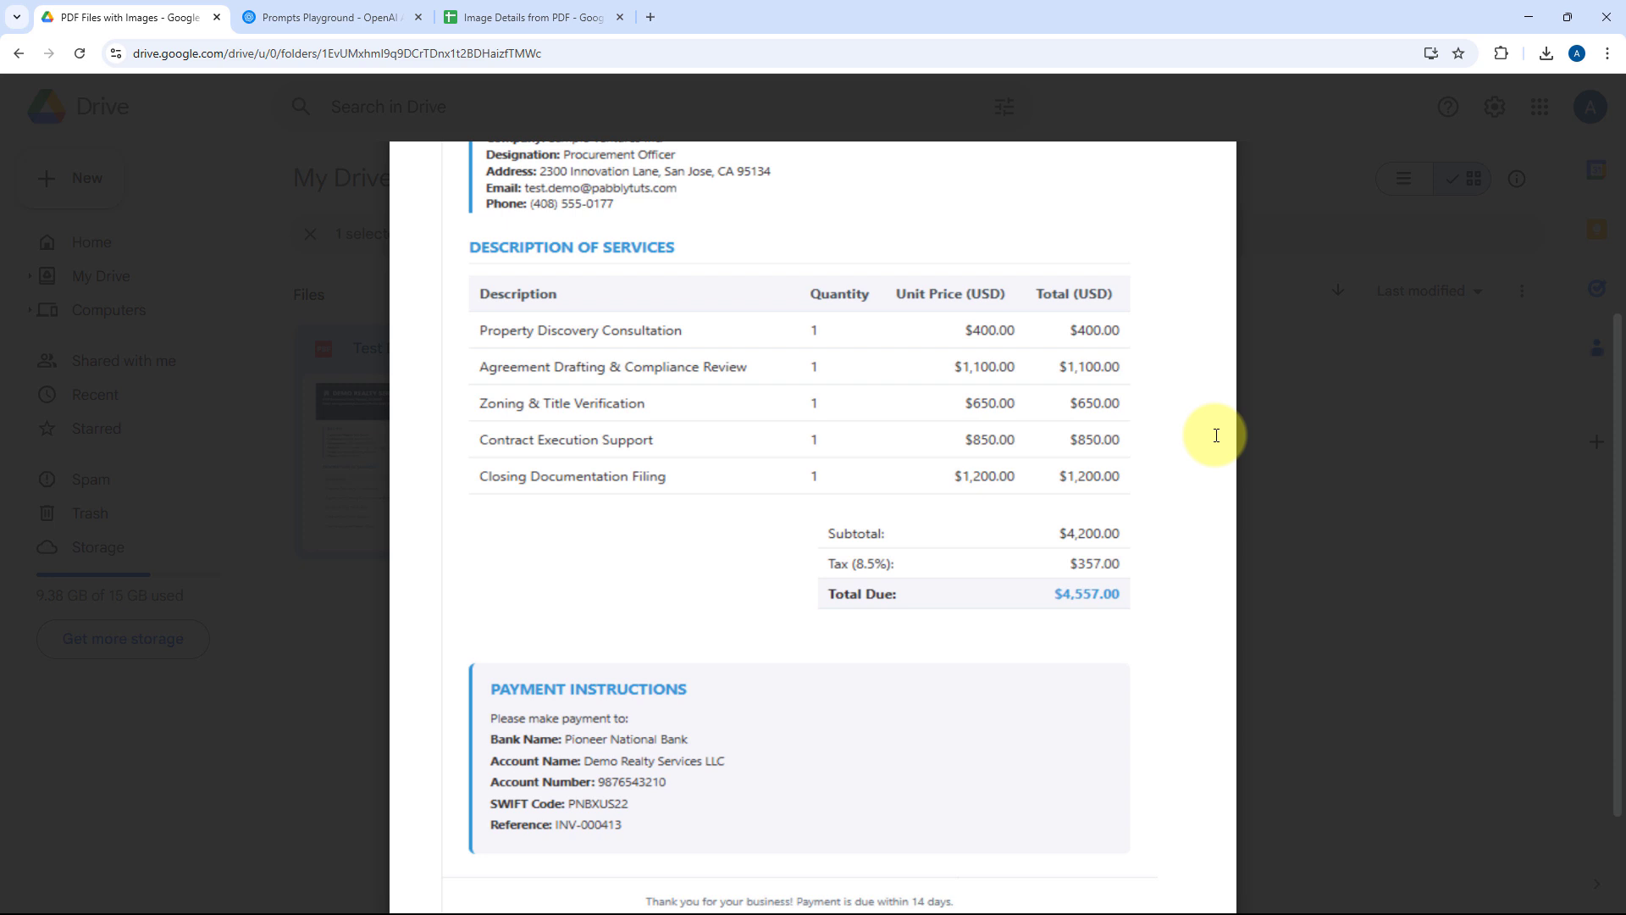
# Step: Review the Test Demo Invoice PDF in Google Drive, the OpenAI prompts playground and the Image Details from PDF spreadsheet's columns
pyautogui.scroll(3, 1199, 439)
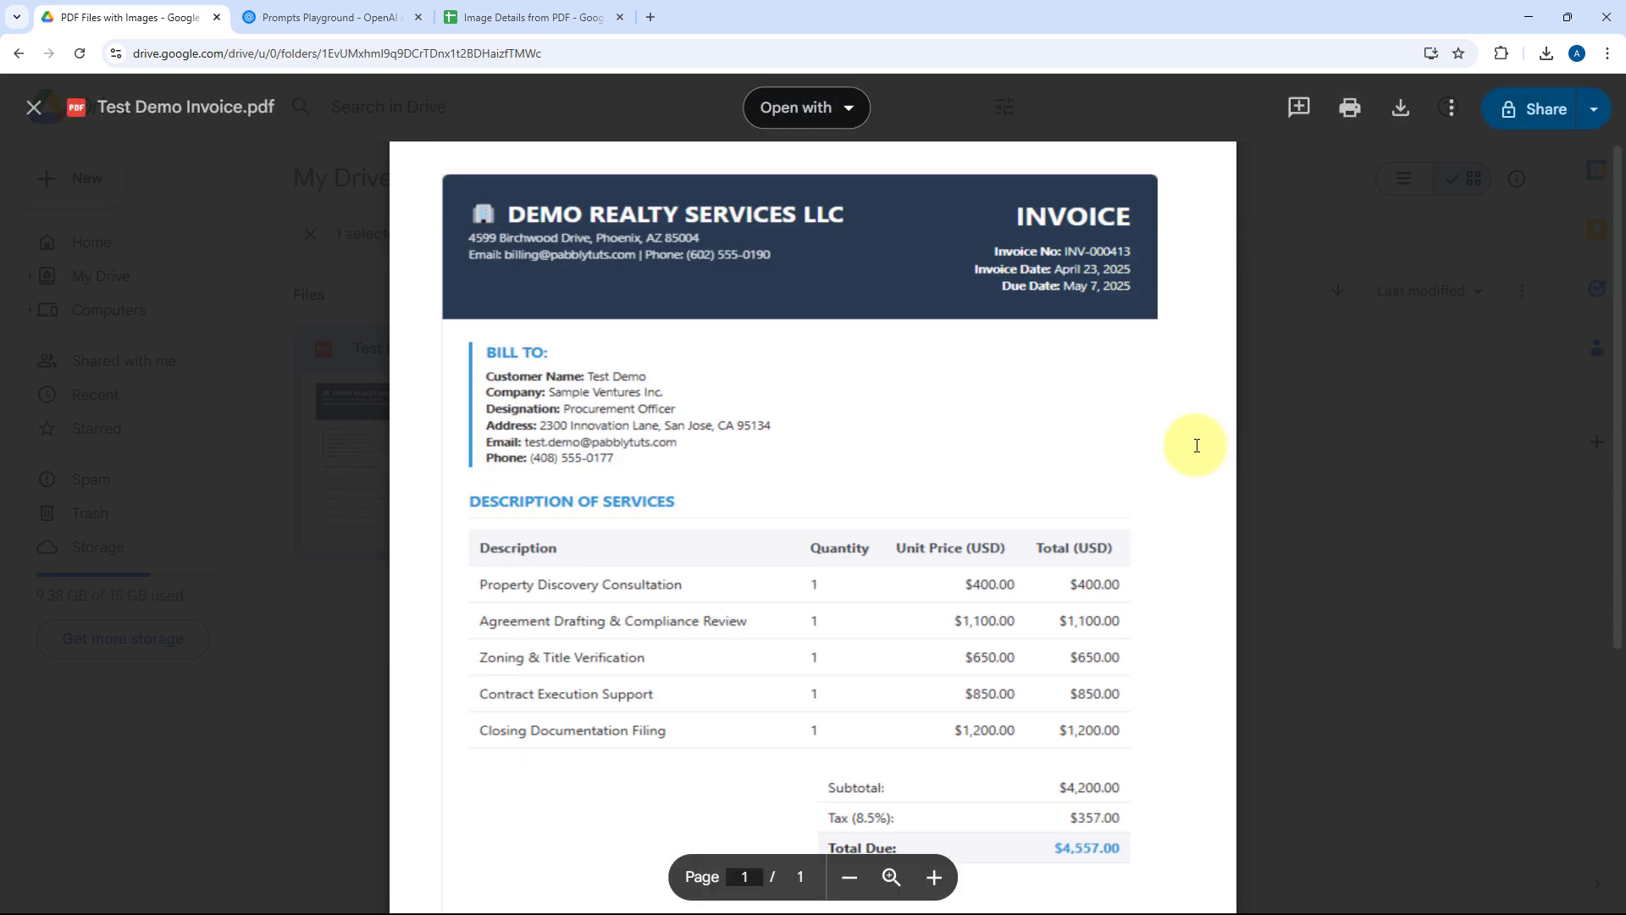
pyautogui.click(1328, 445)
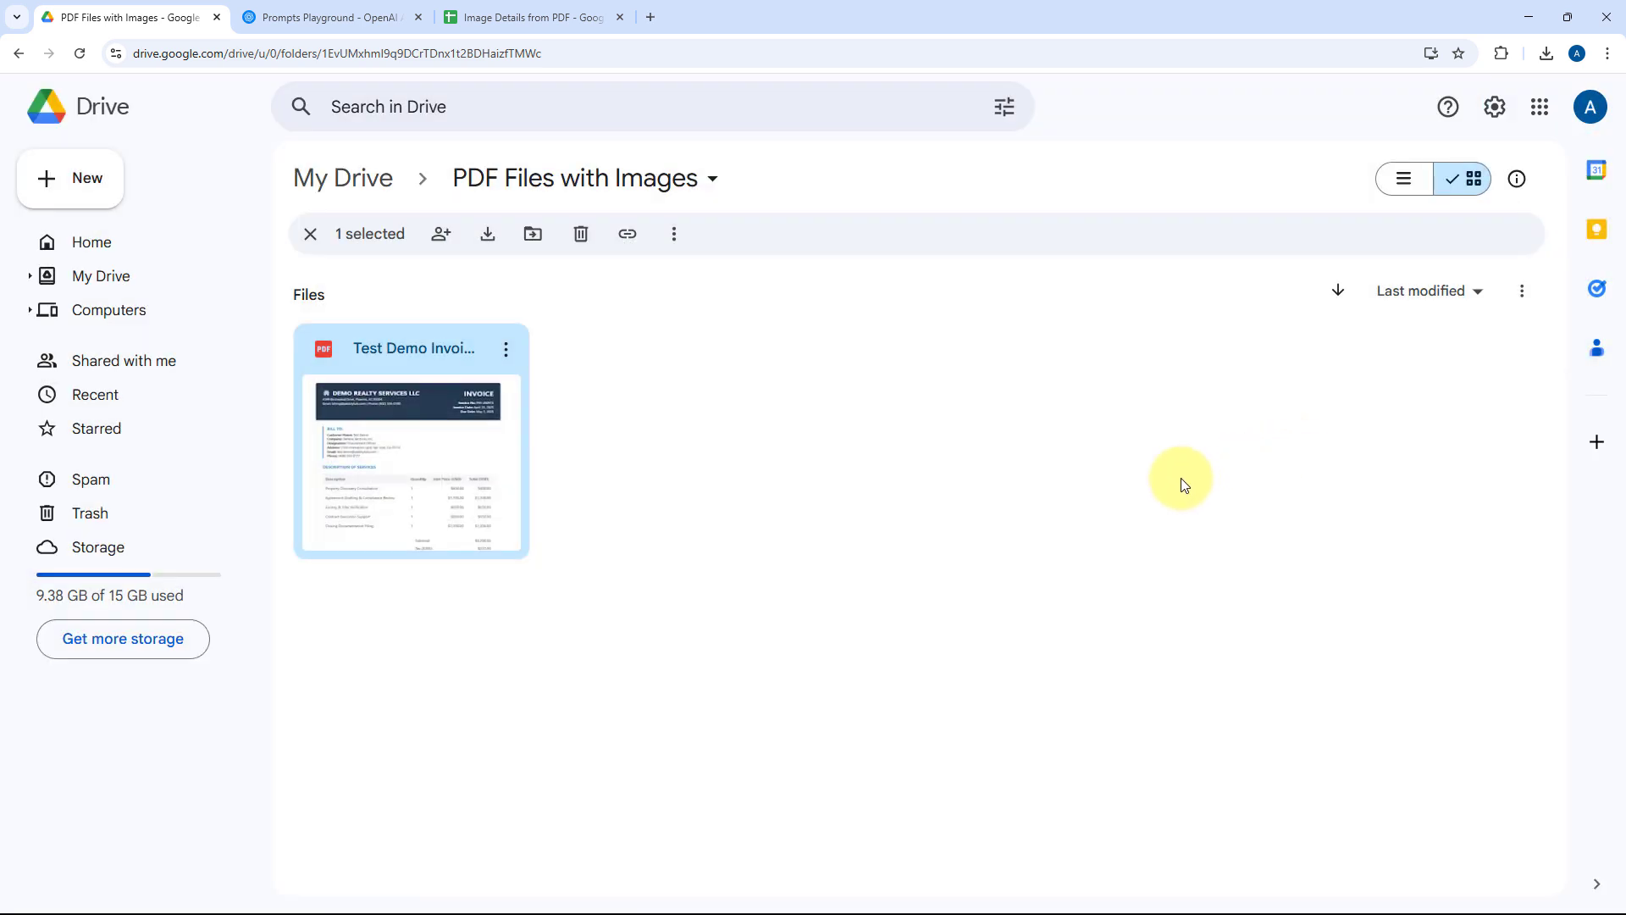
pyautogui.click(930, 466)
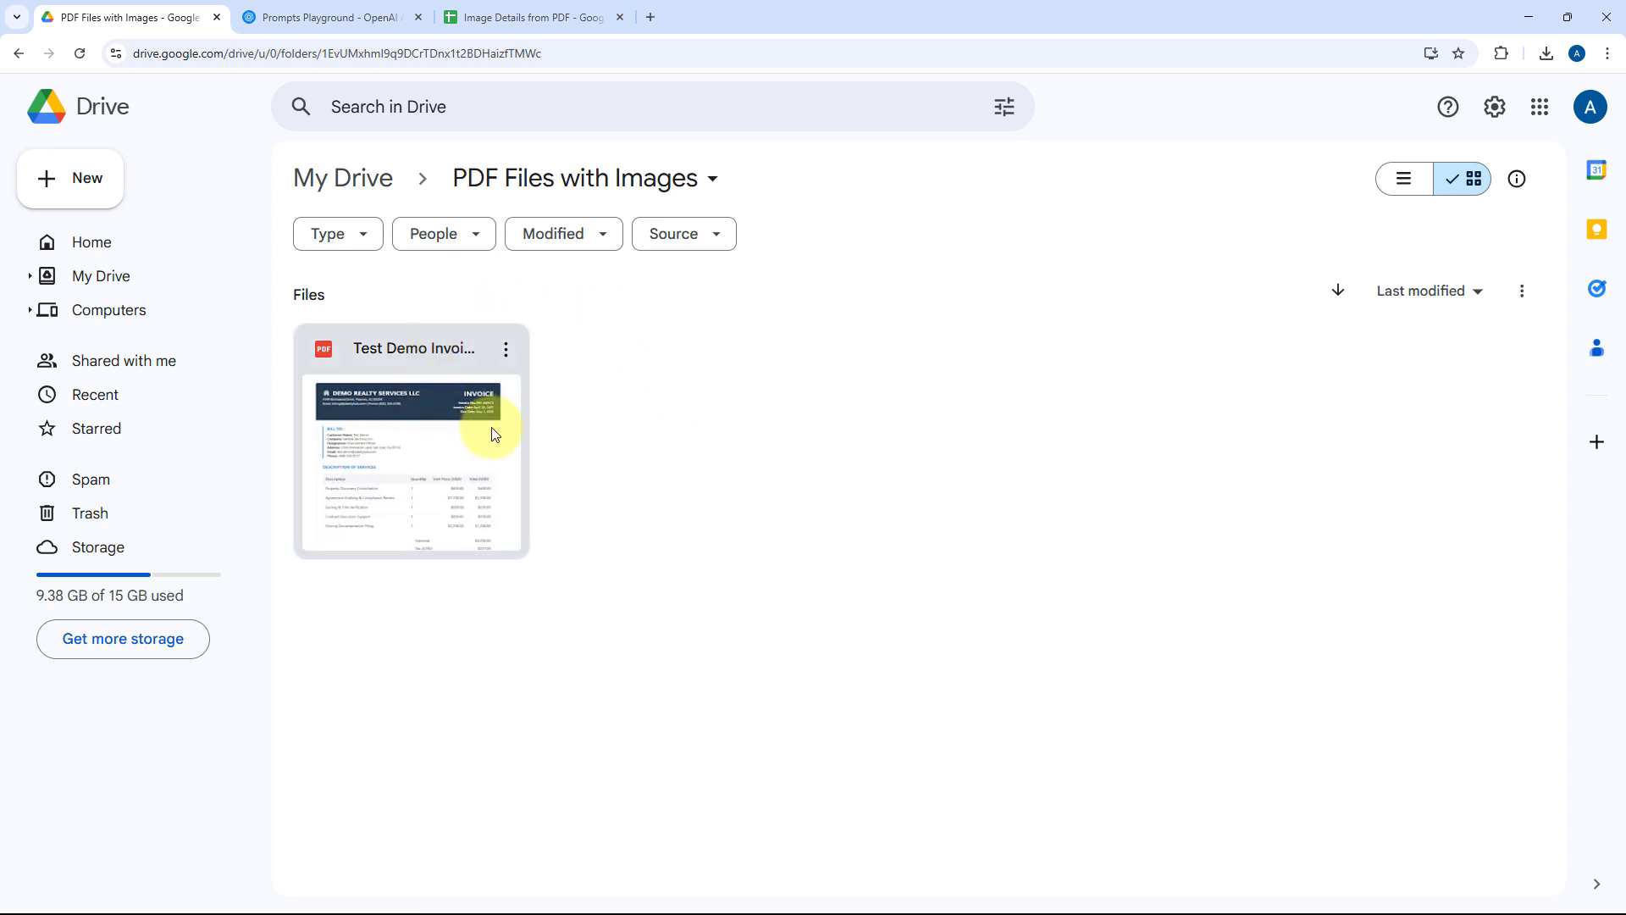
pyautogui.click(278, 17)
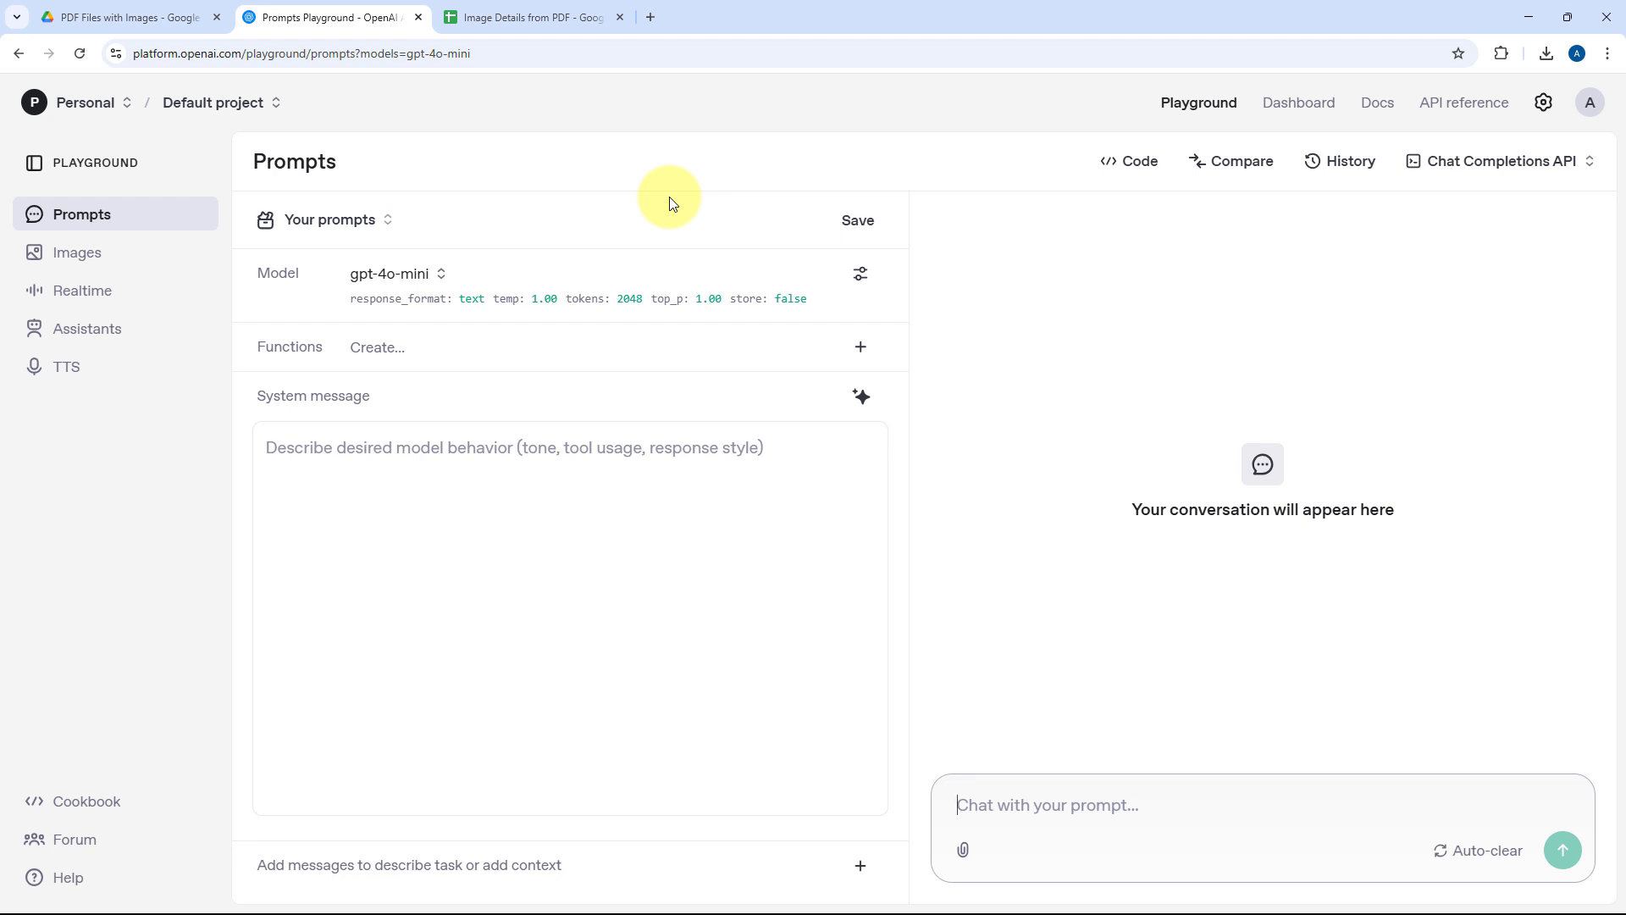
pyautogui.click(509, 17)
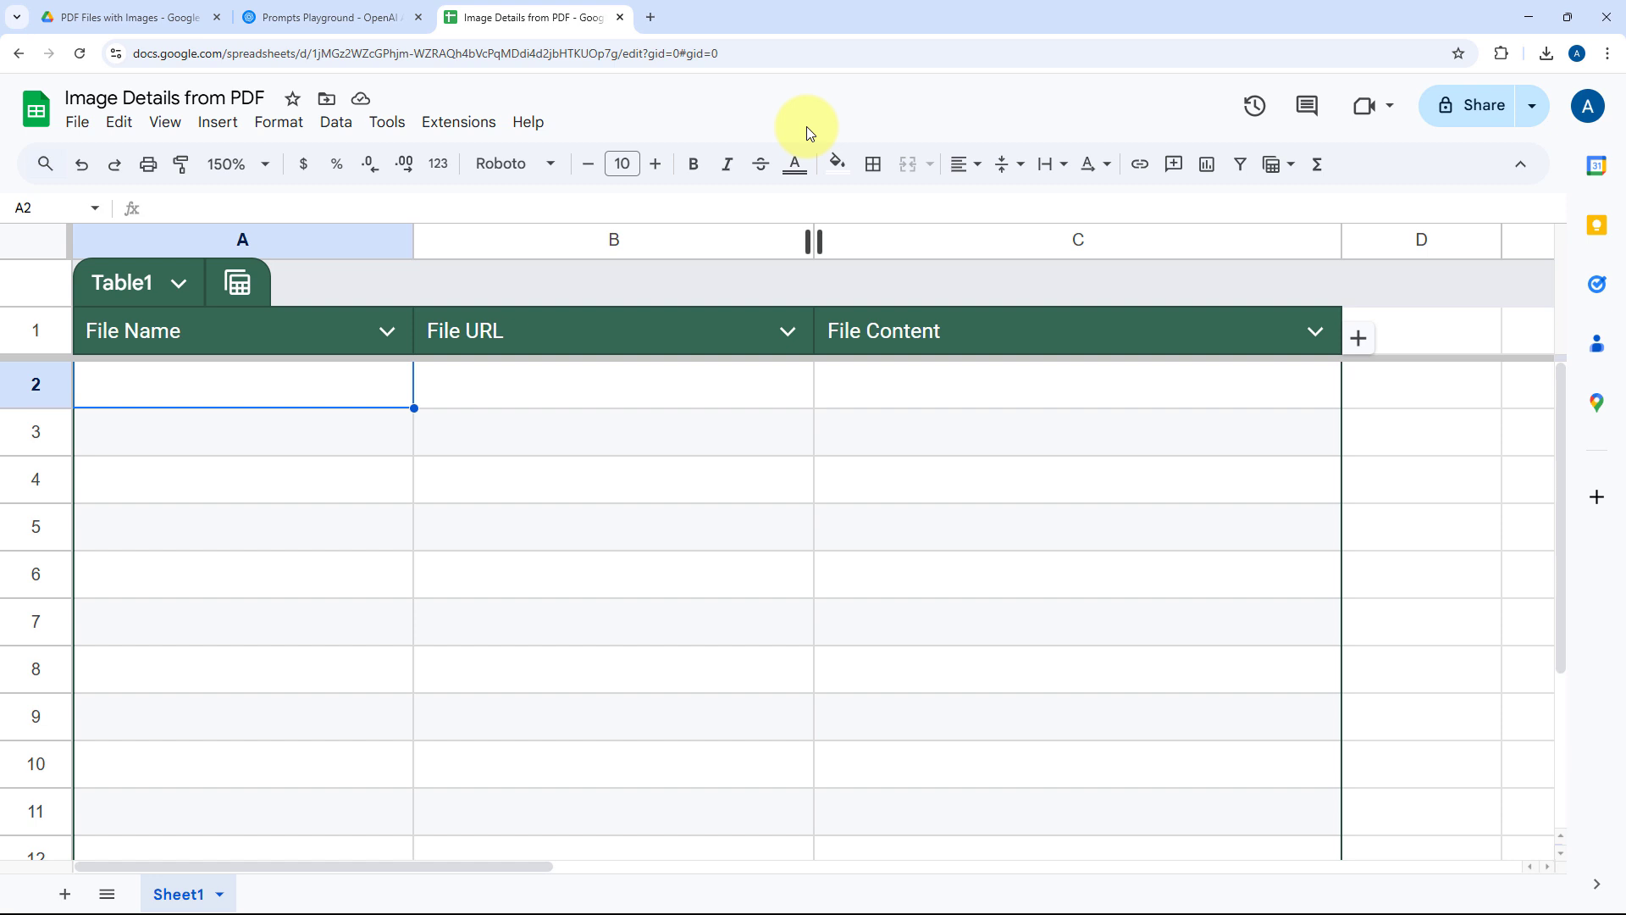
pyautogui.click(142, 17)
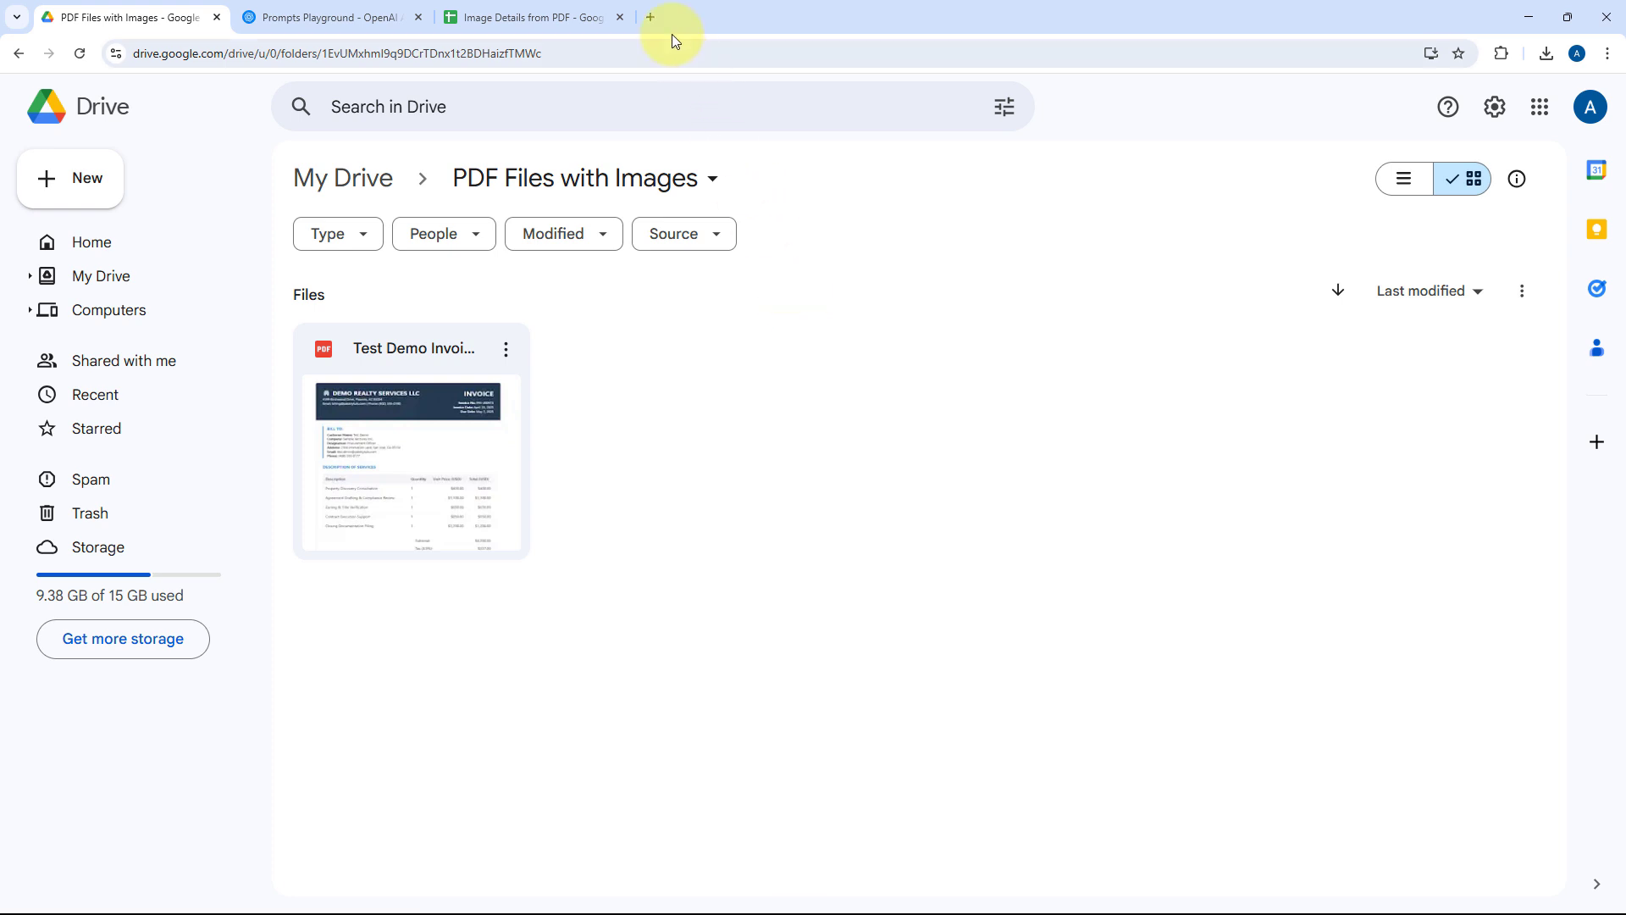
# Step: Open pabbly.com/connect in a new browser tab, sign in and access the Pabbly Connect dashboard
pyautogui.click(651, 15)
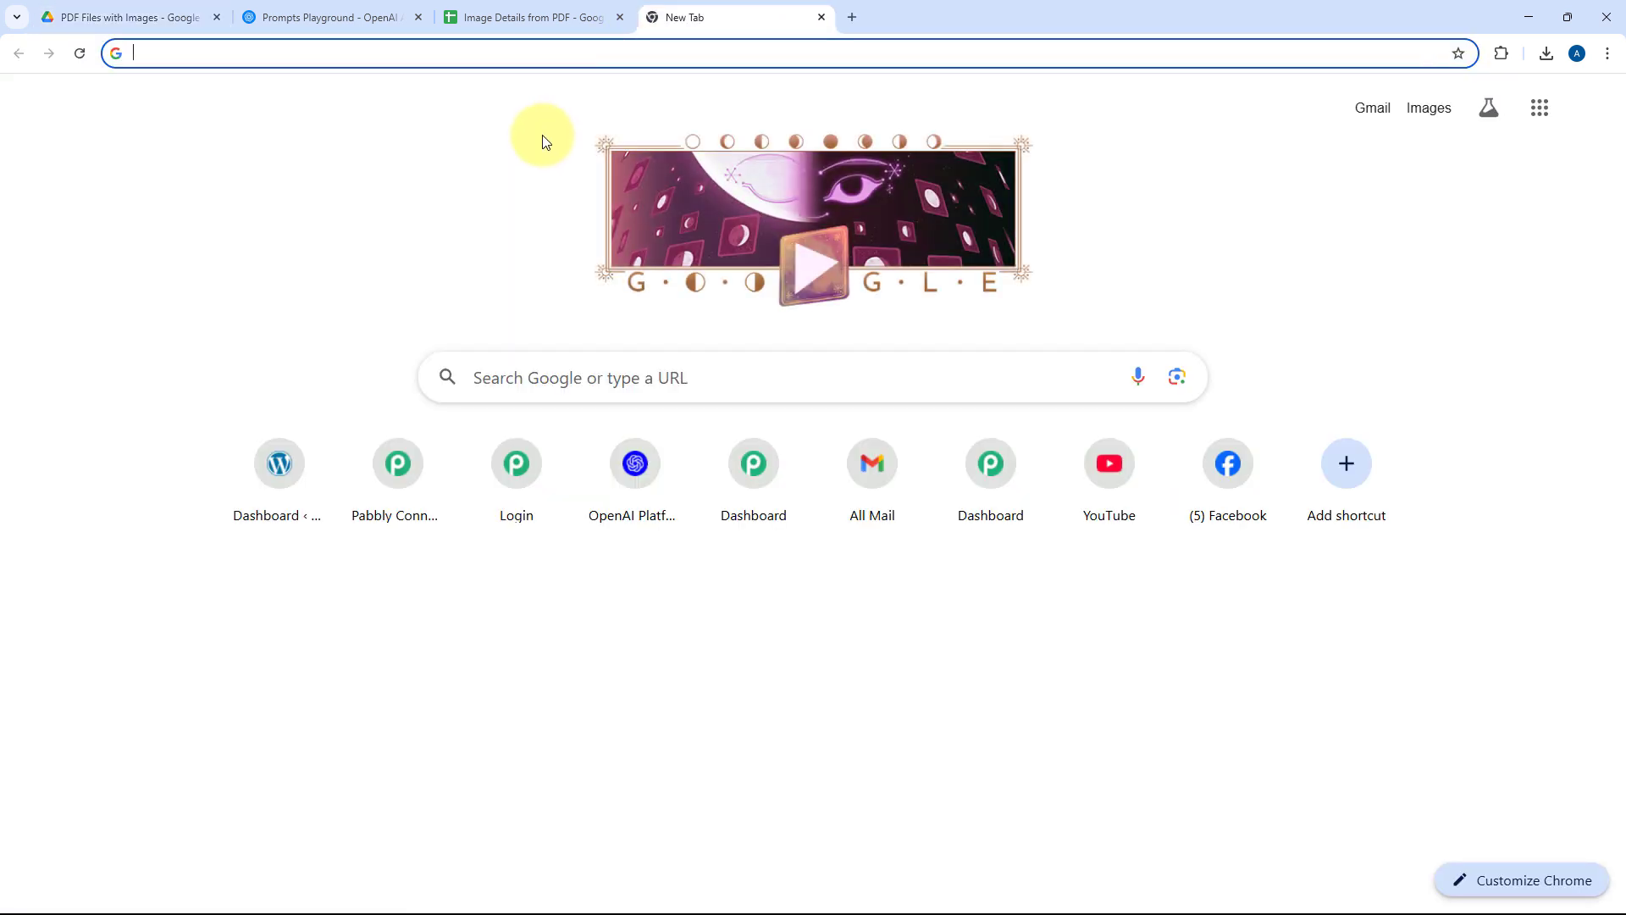
pyautogui.write('pabbly.co')
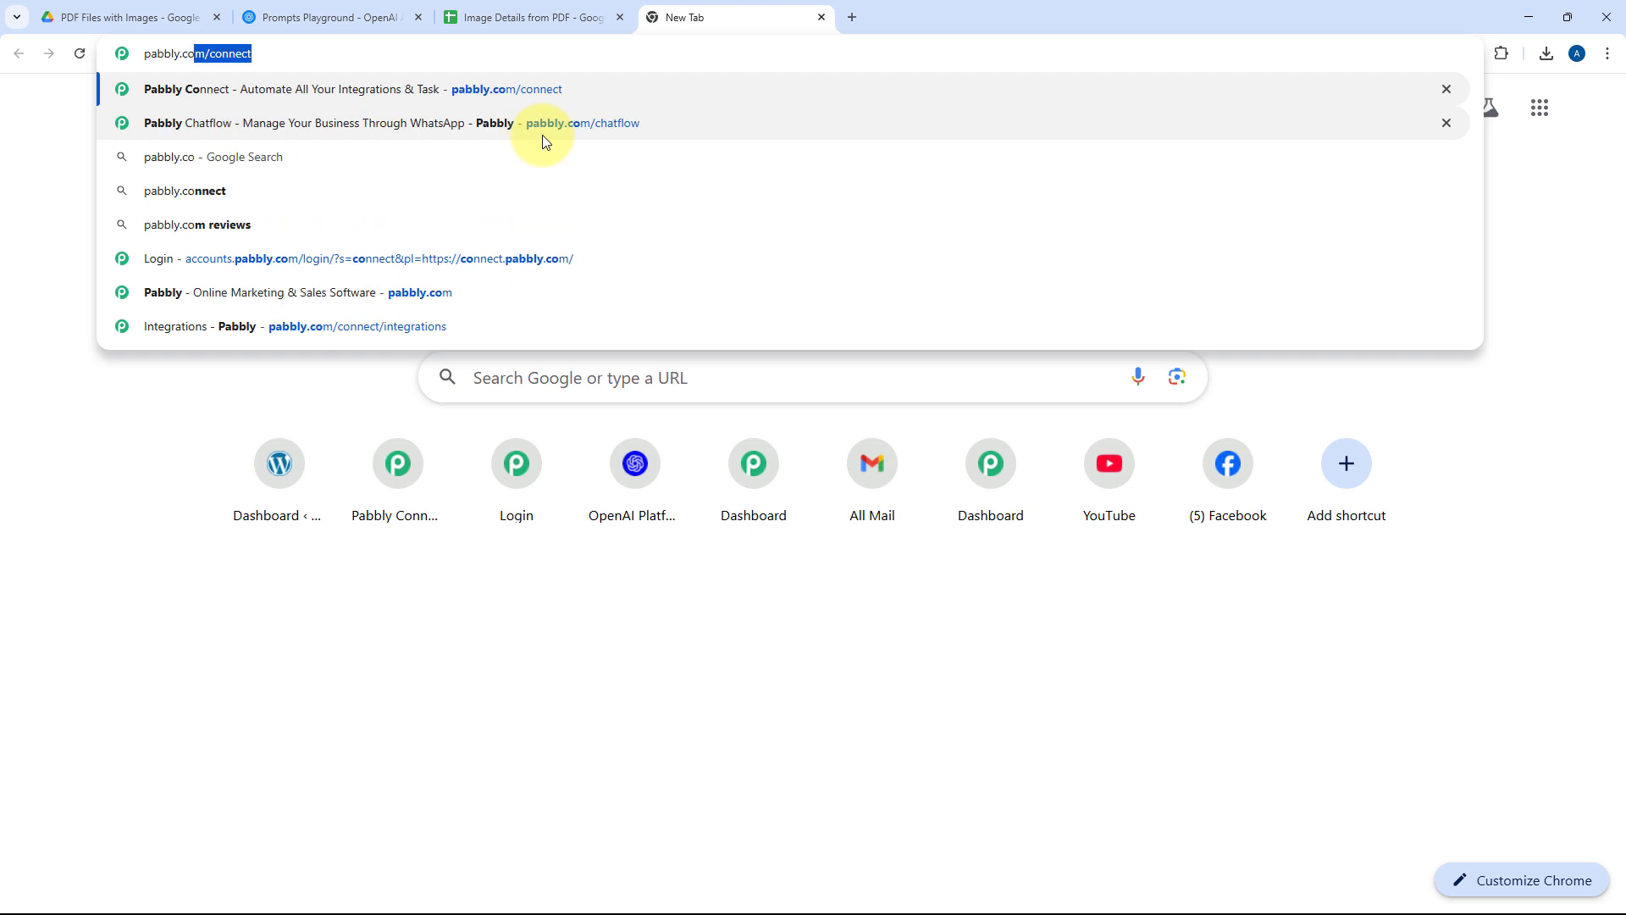
pyautogui.write('m/connect')
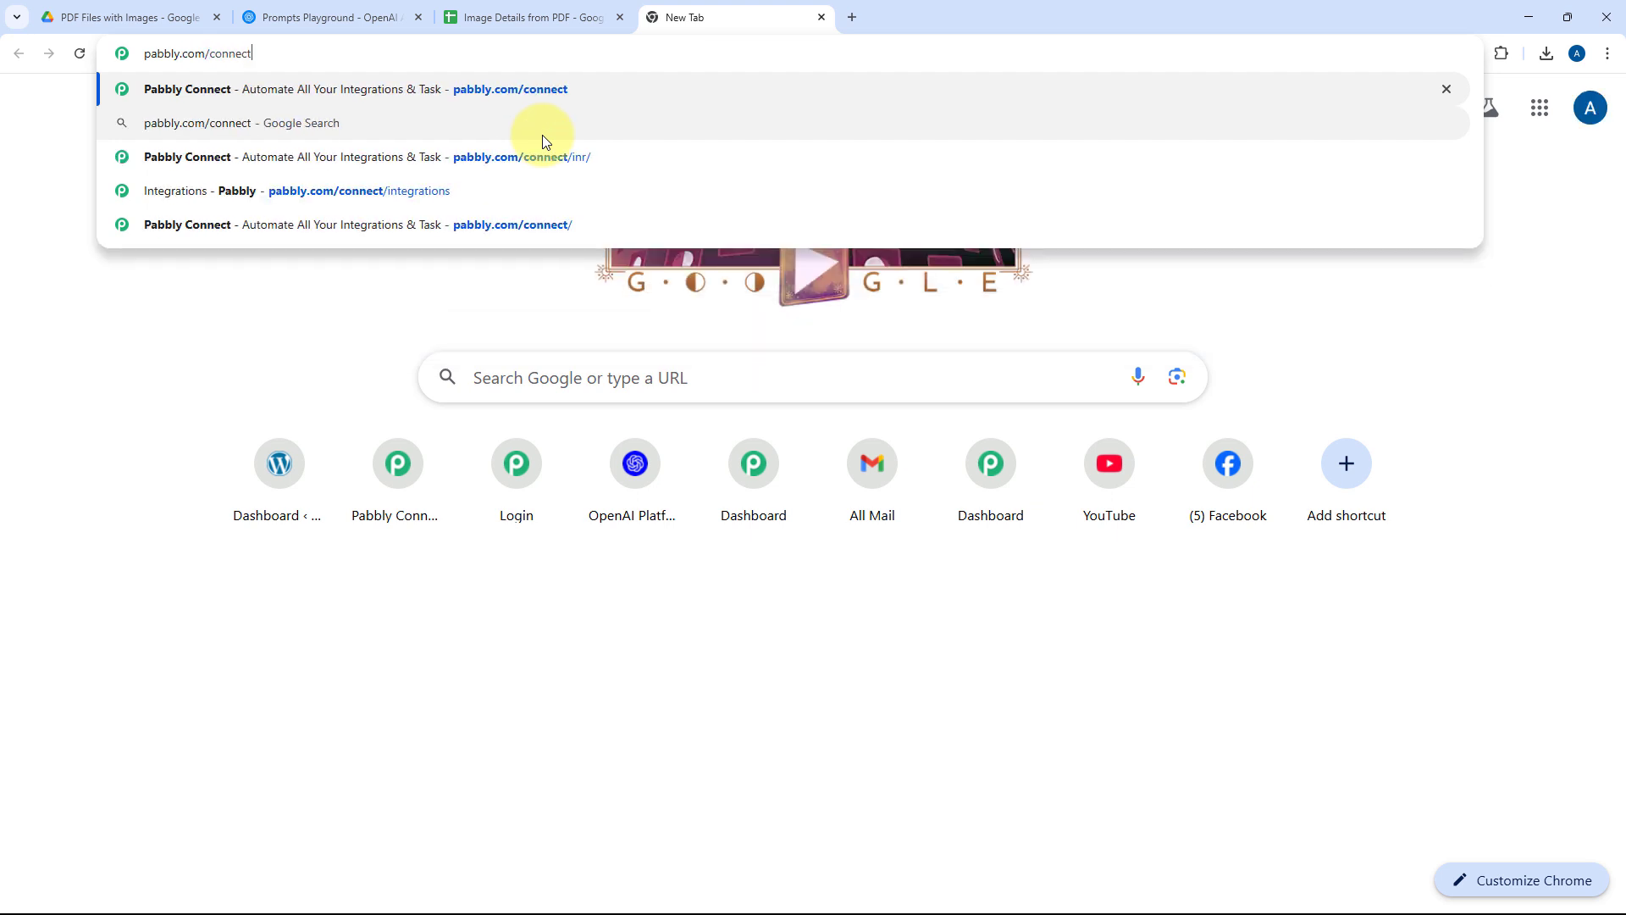
pyautogui.press('Return')
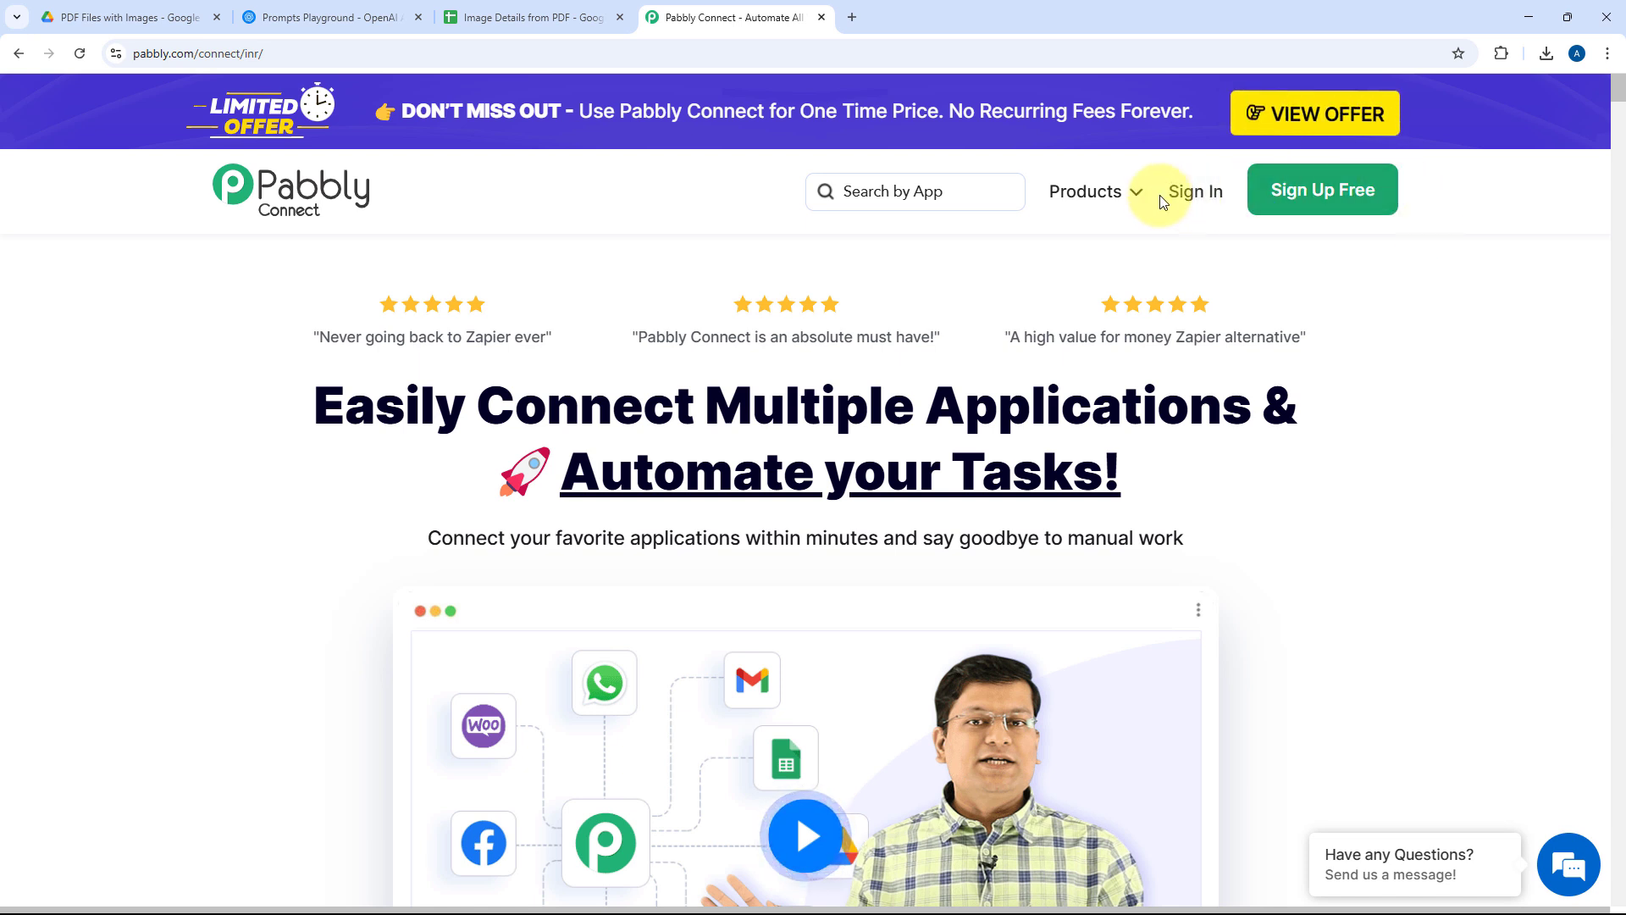
pyautogui.click(1191, 193)
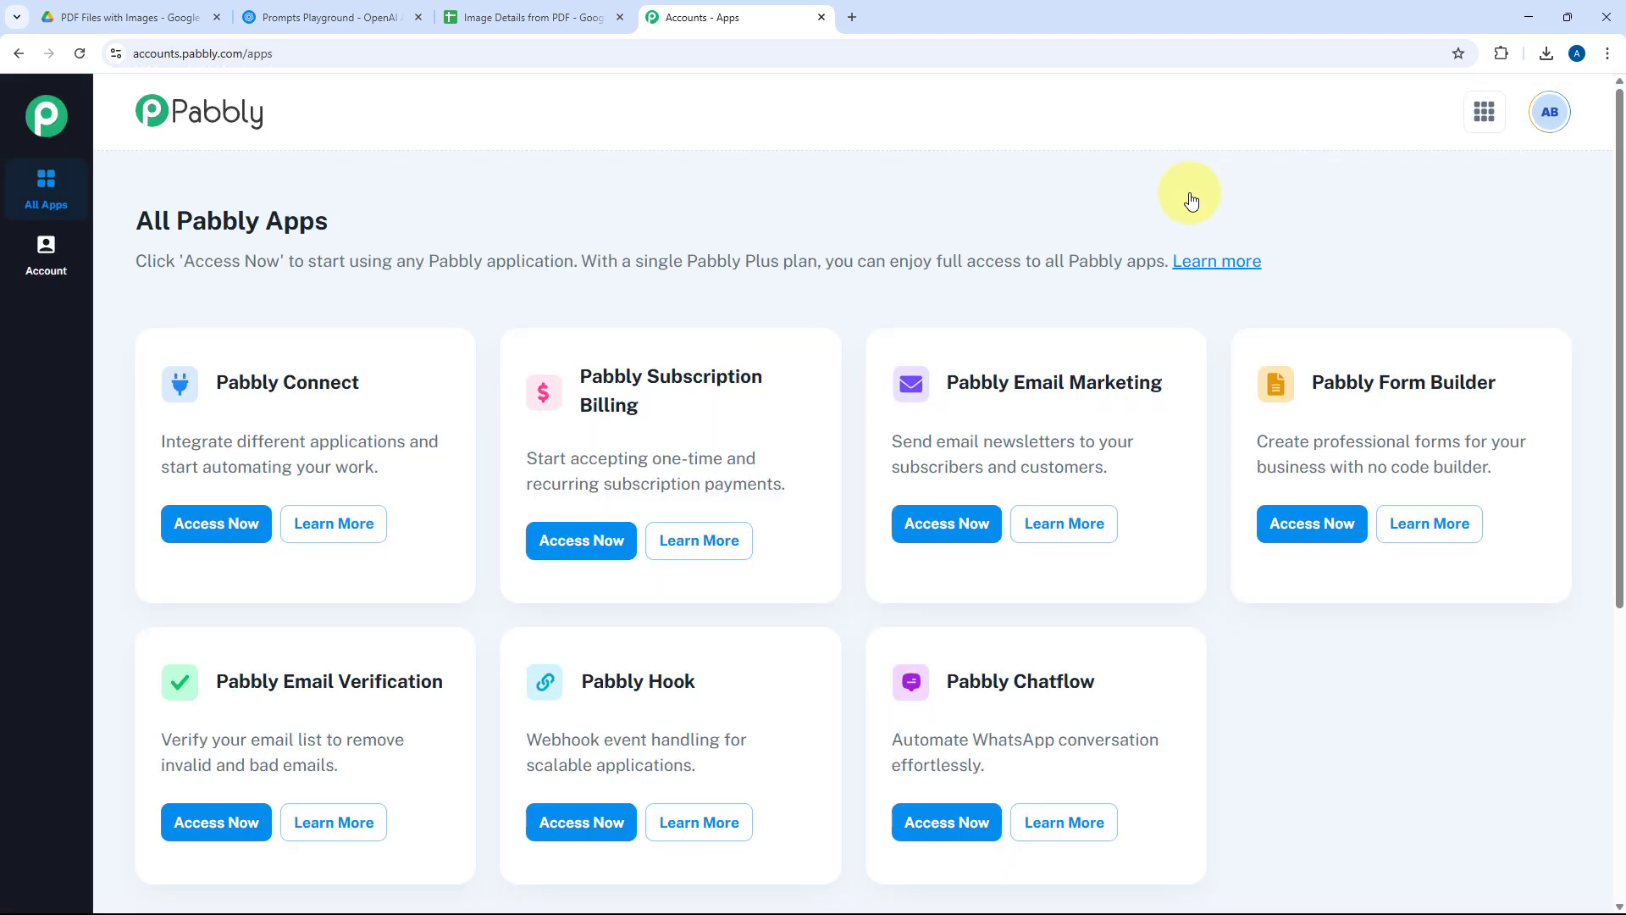
pyautogui.click(203, 534)
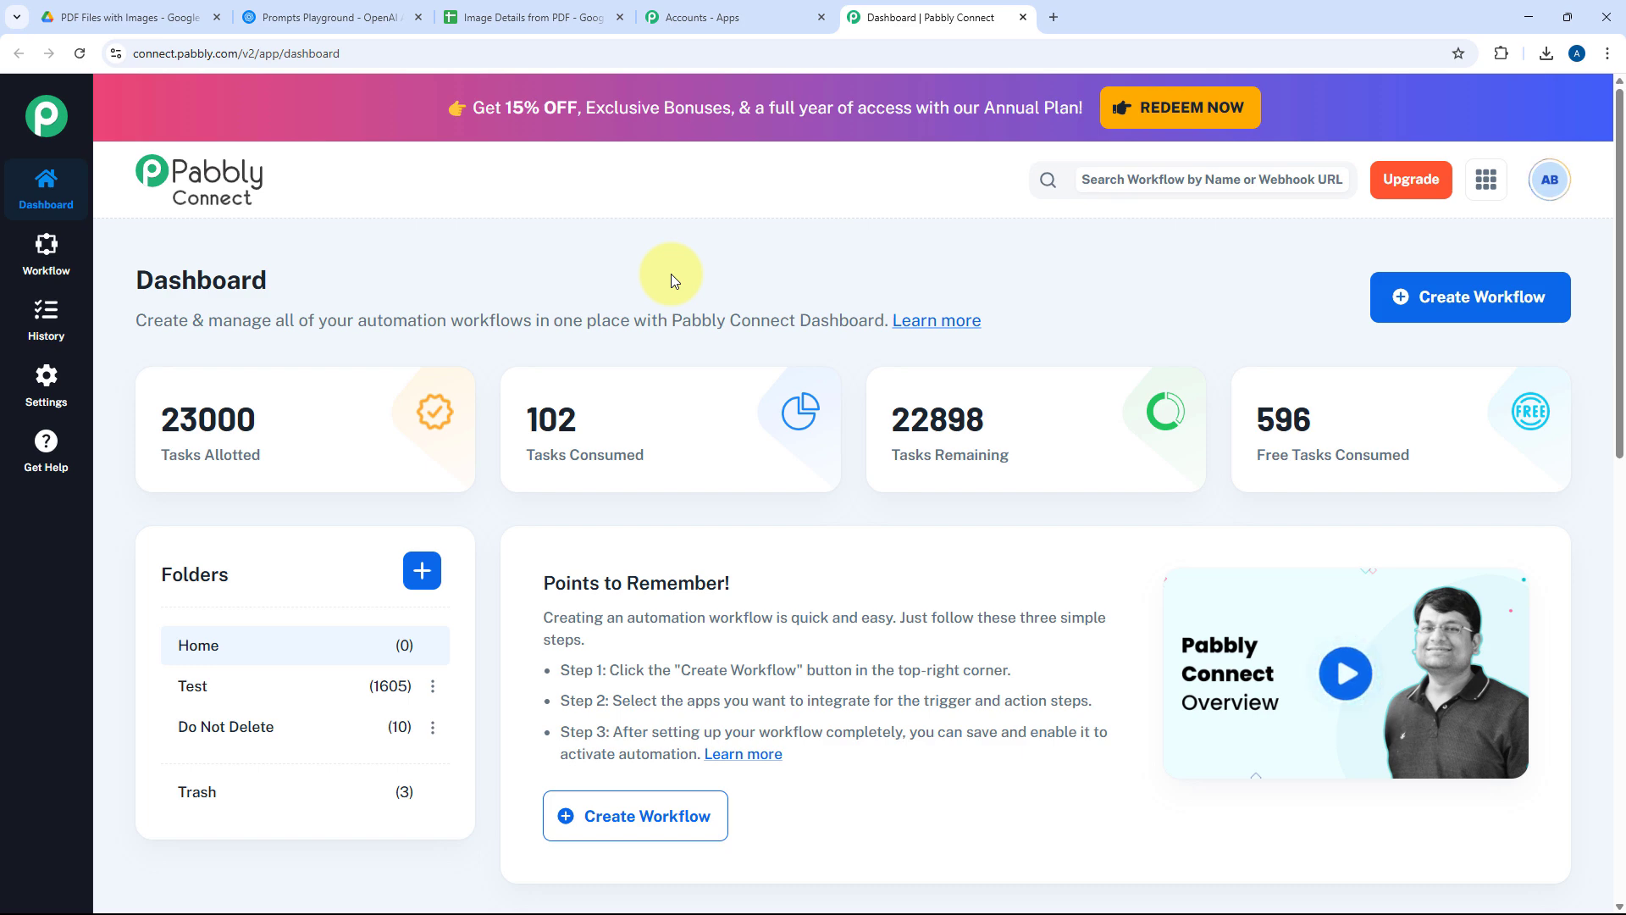
# Step: Create a workflow named "AI Agent to Image Analysis from PDF" in the Home folder
pyautogui.click(1462, 296)
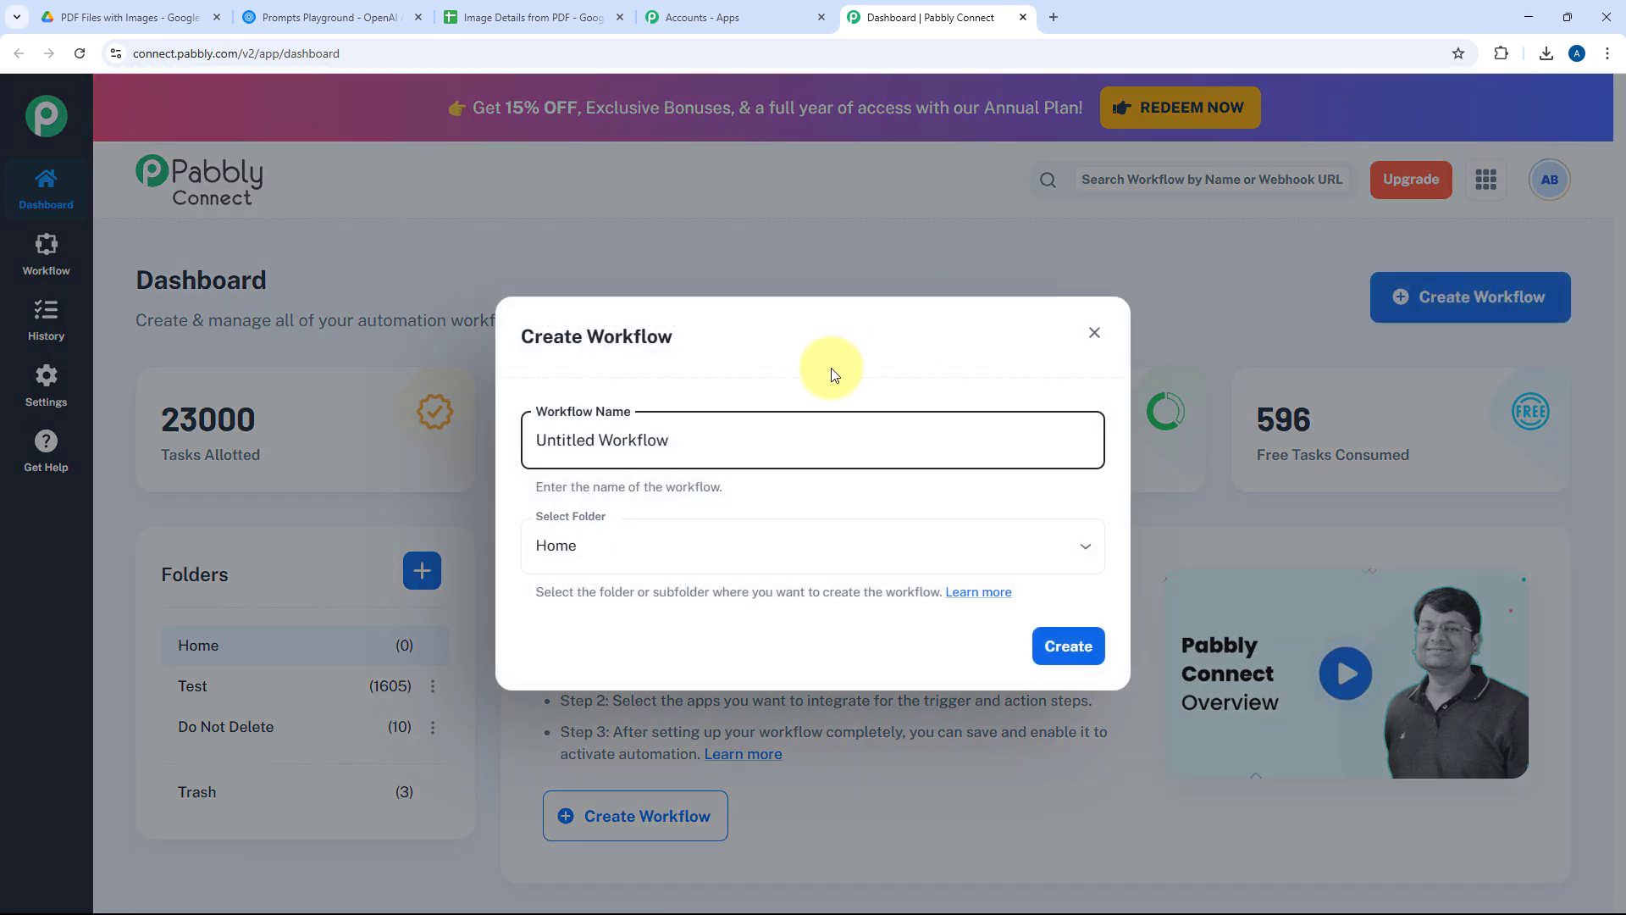
pyautogui.moveTo(703, 441); pyautogui.dragTo(461, 428)
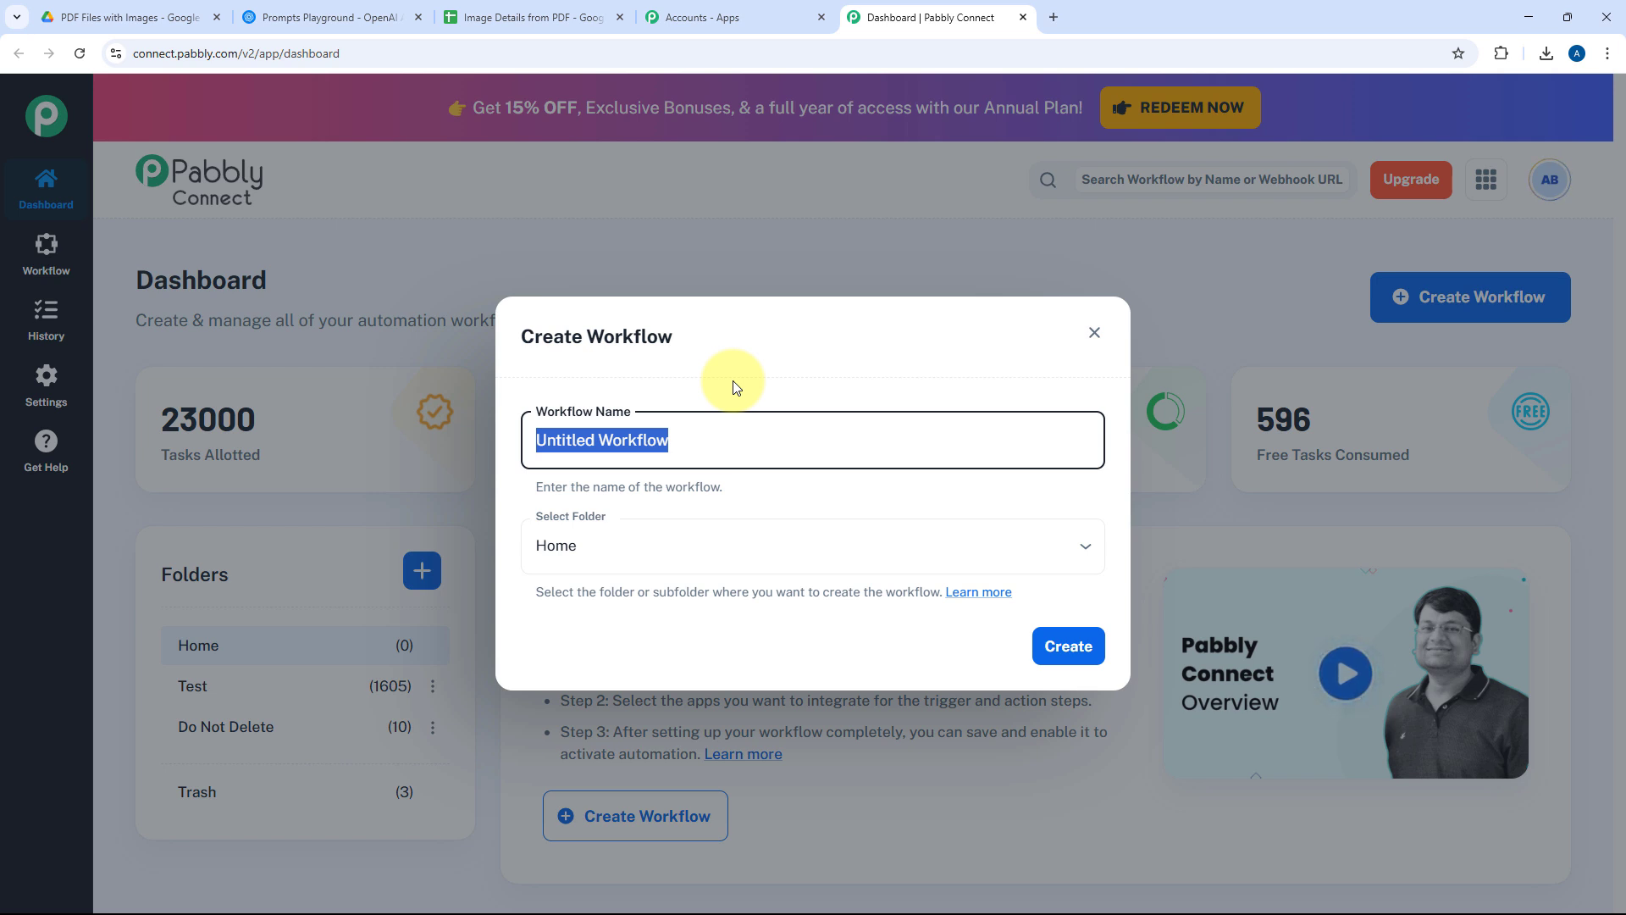
pyautogui.write('A')
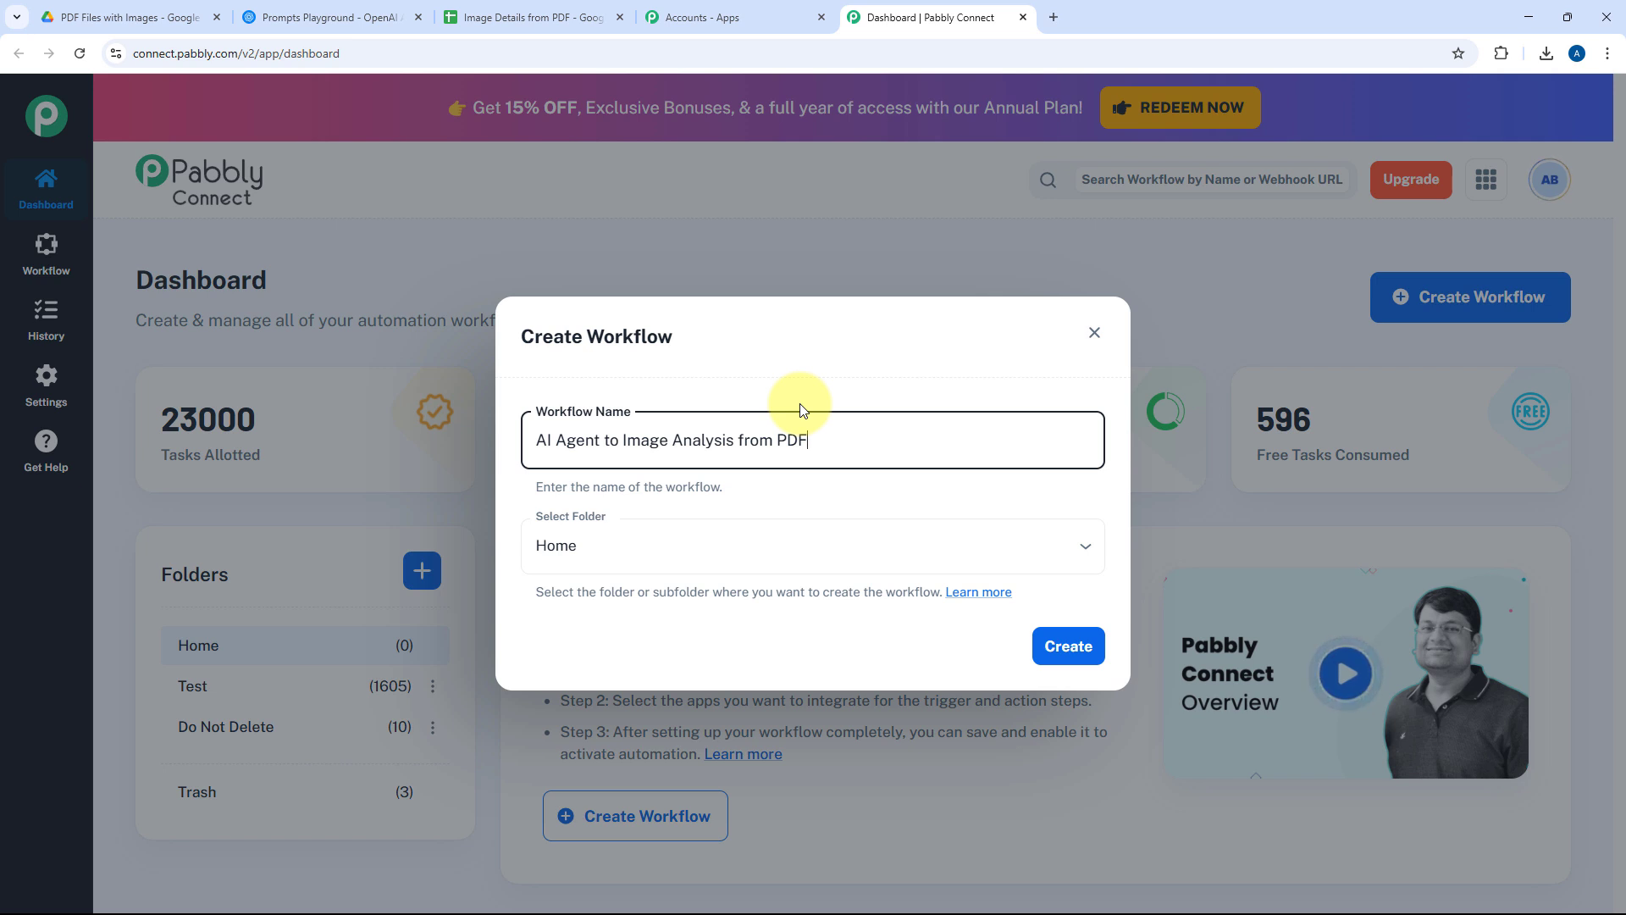
pyautogui.click(703, 544)
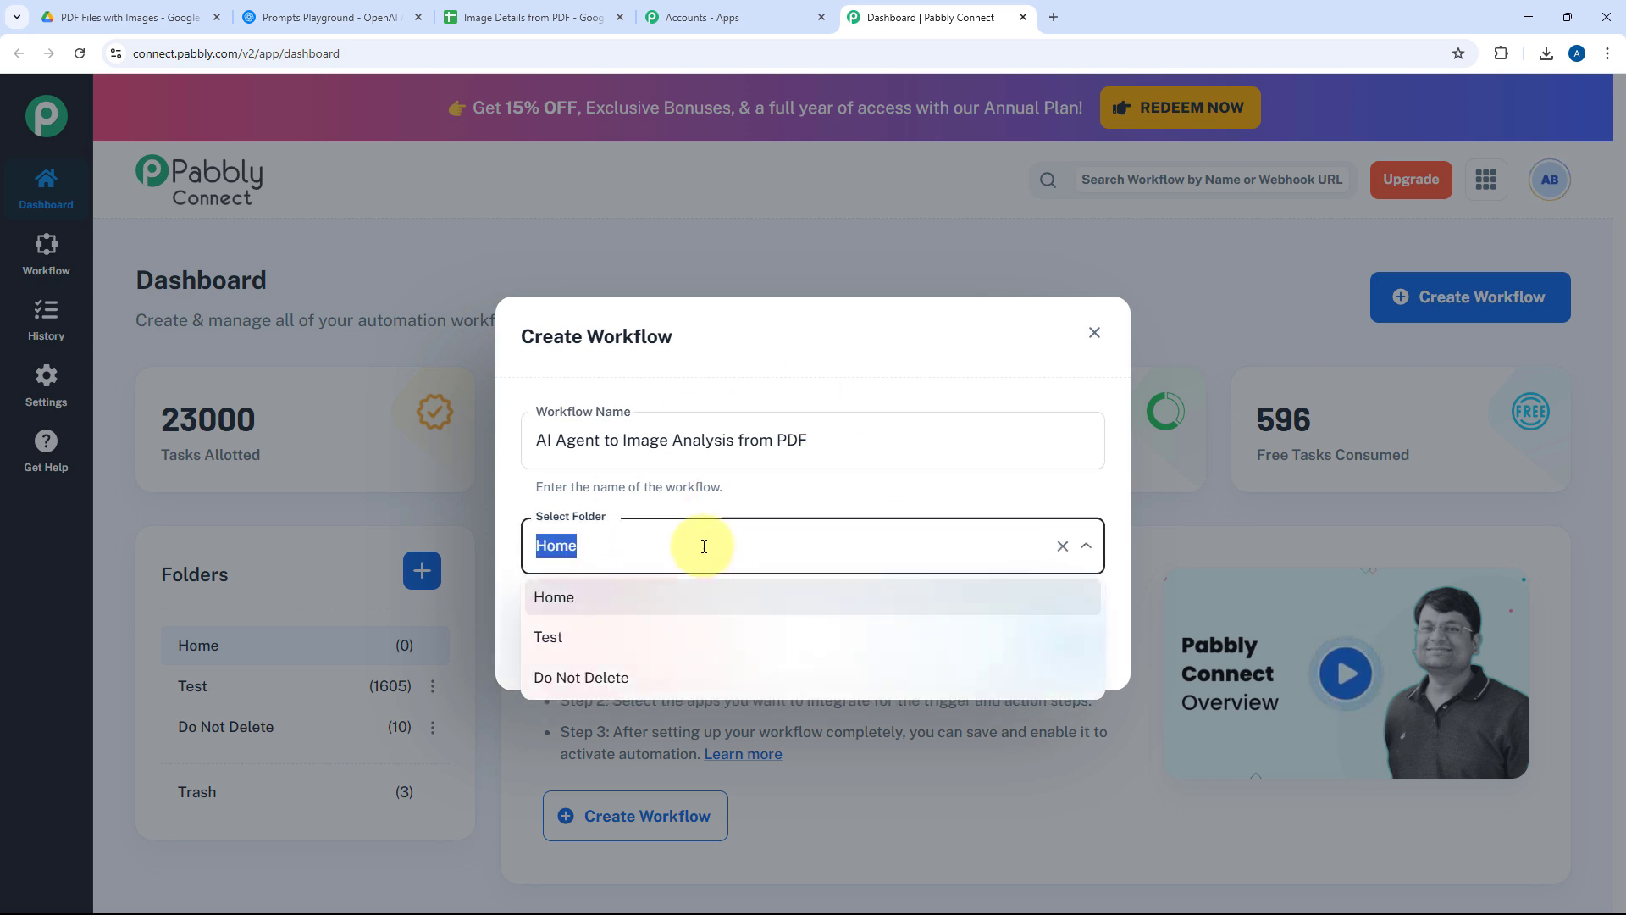
pyautogui.click(730, 603)
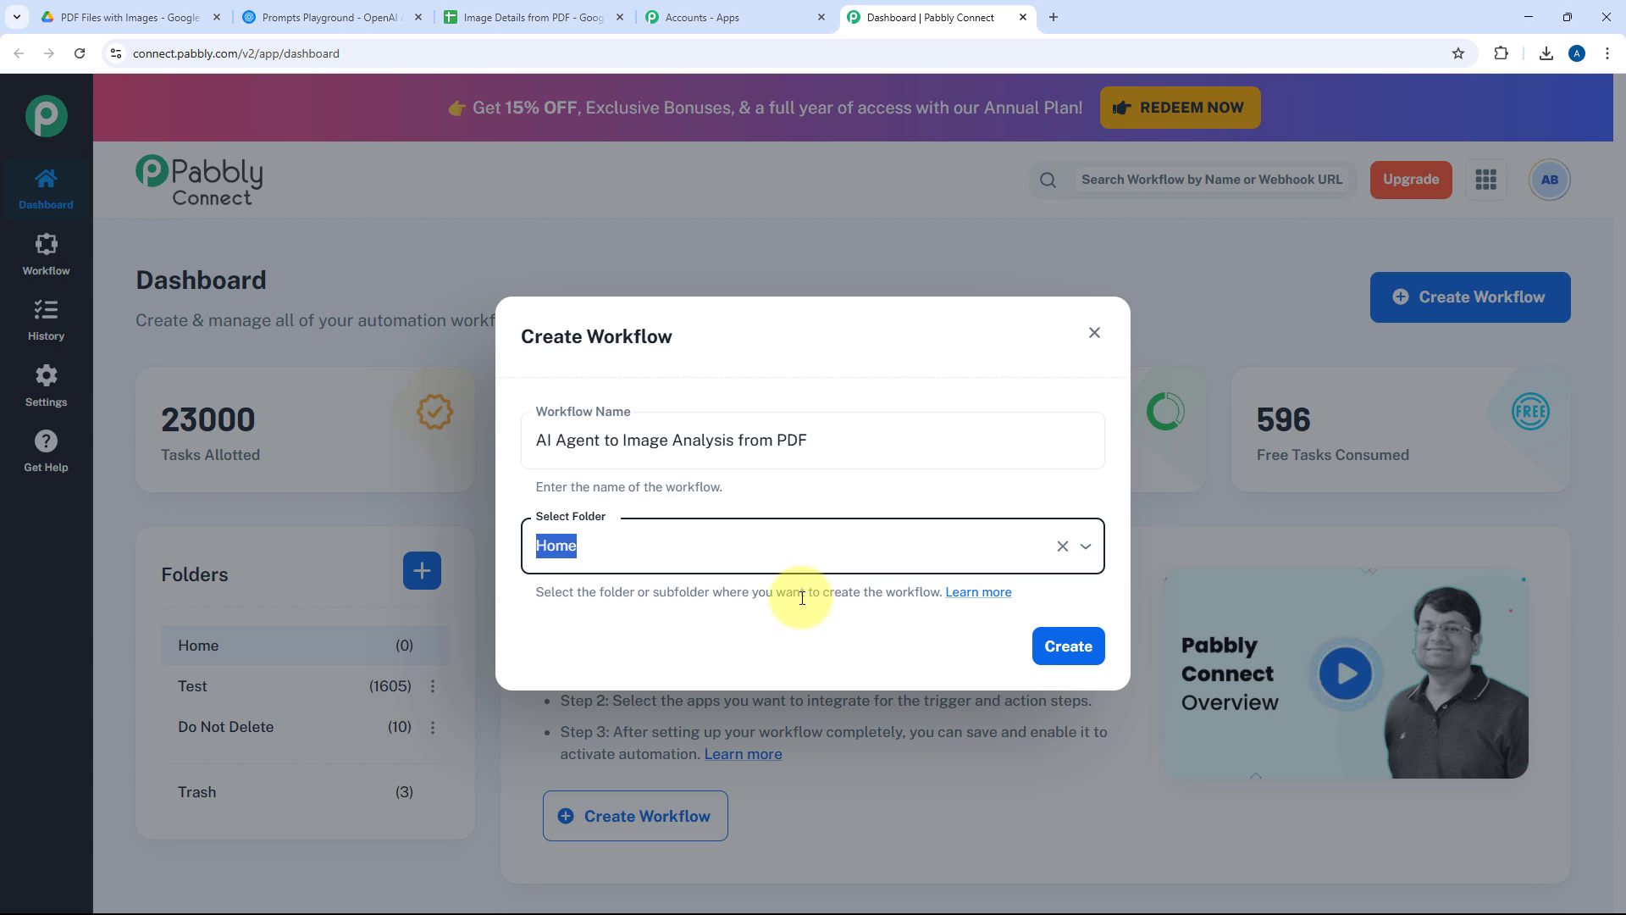
pyautogui.click(1073, 647)
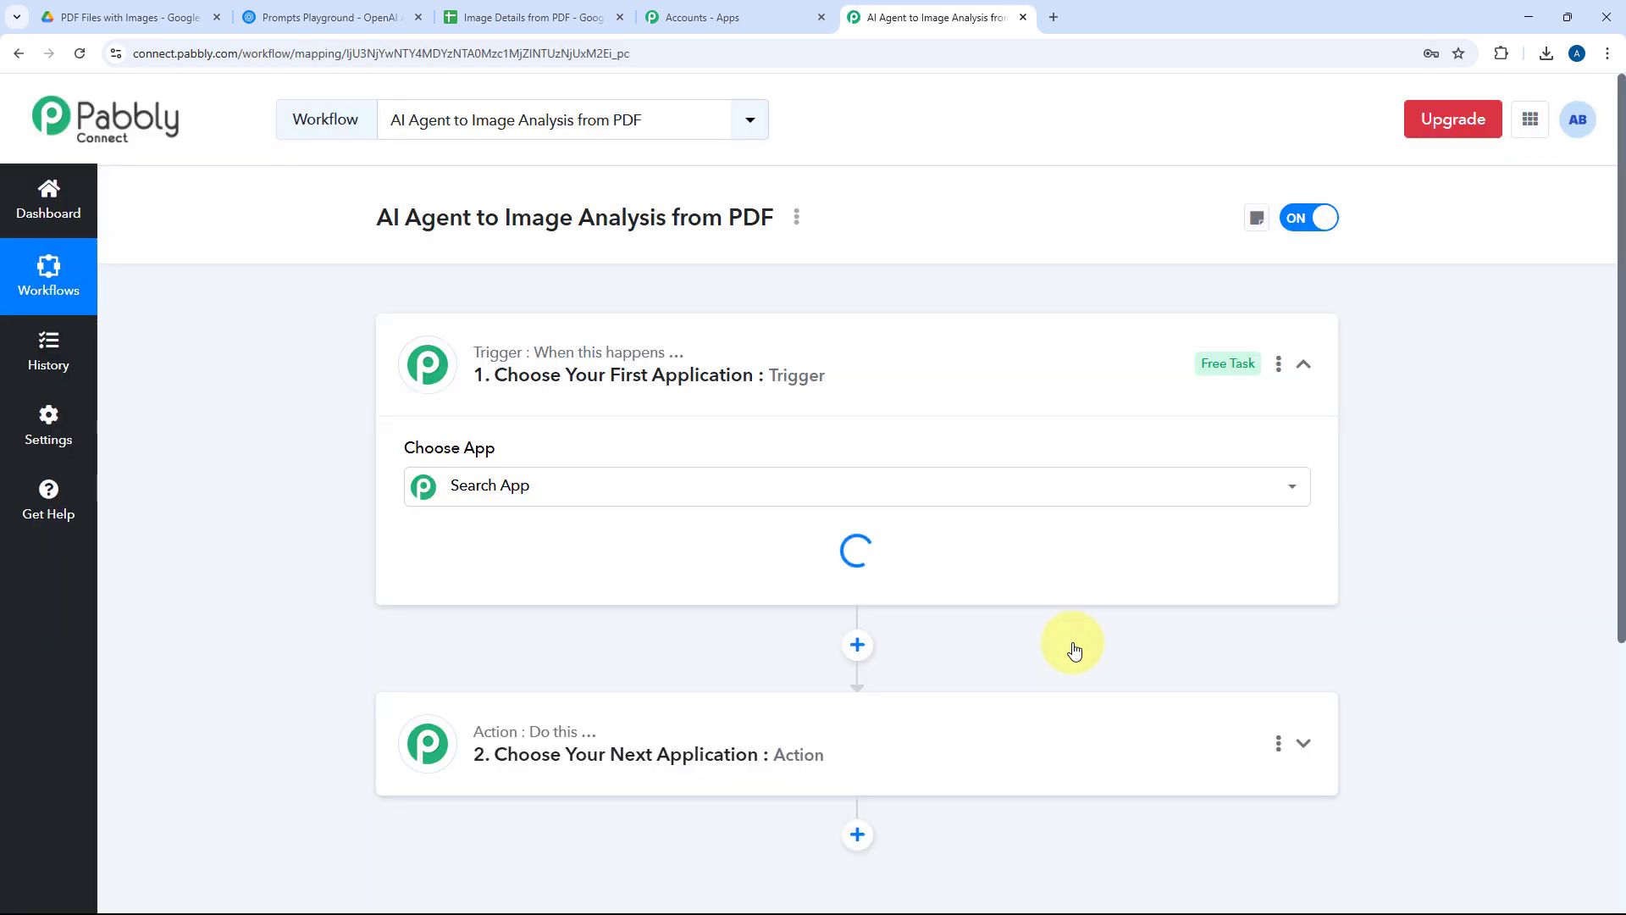
# Step: Examine the workflow's trigger and action sections and the PDF Files with Images folder in Google Drive
pyautogui.click(937, 352)
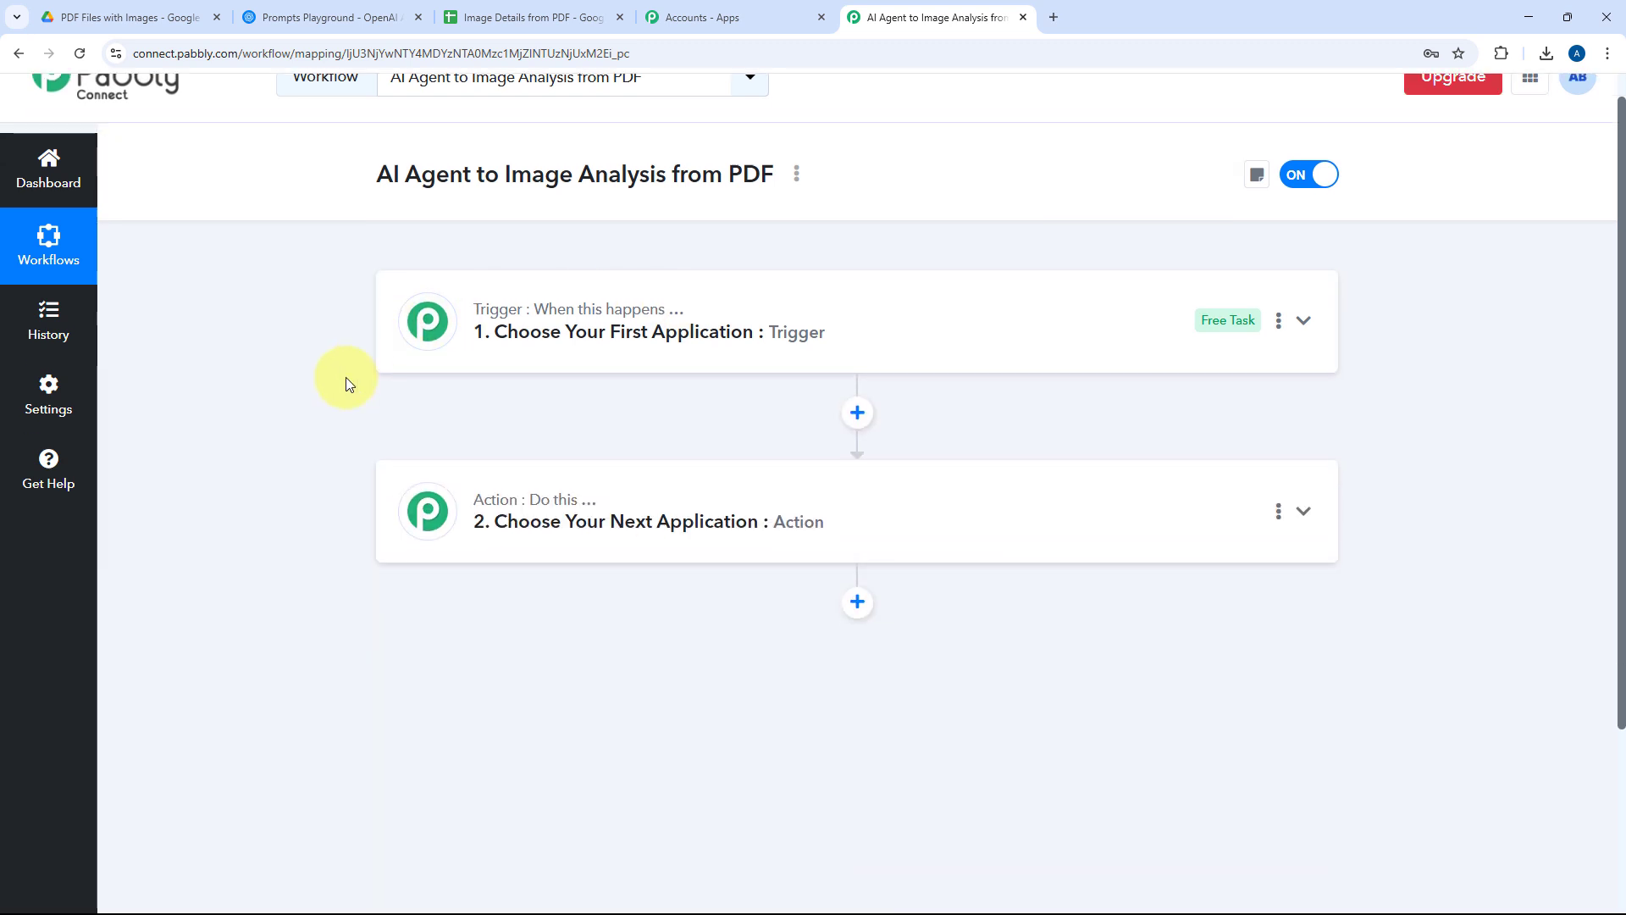
pyautogui.scroll(-1, 346, 378)
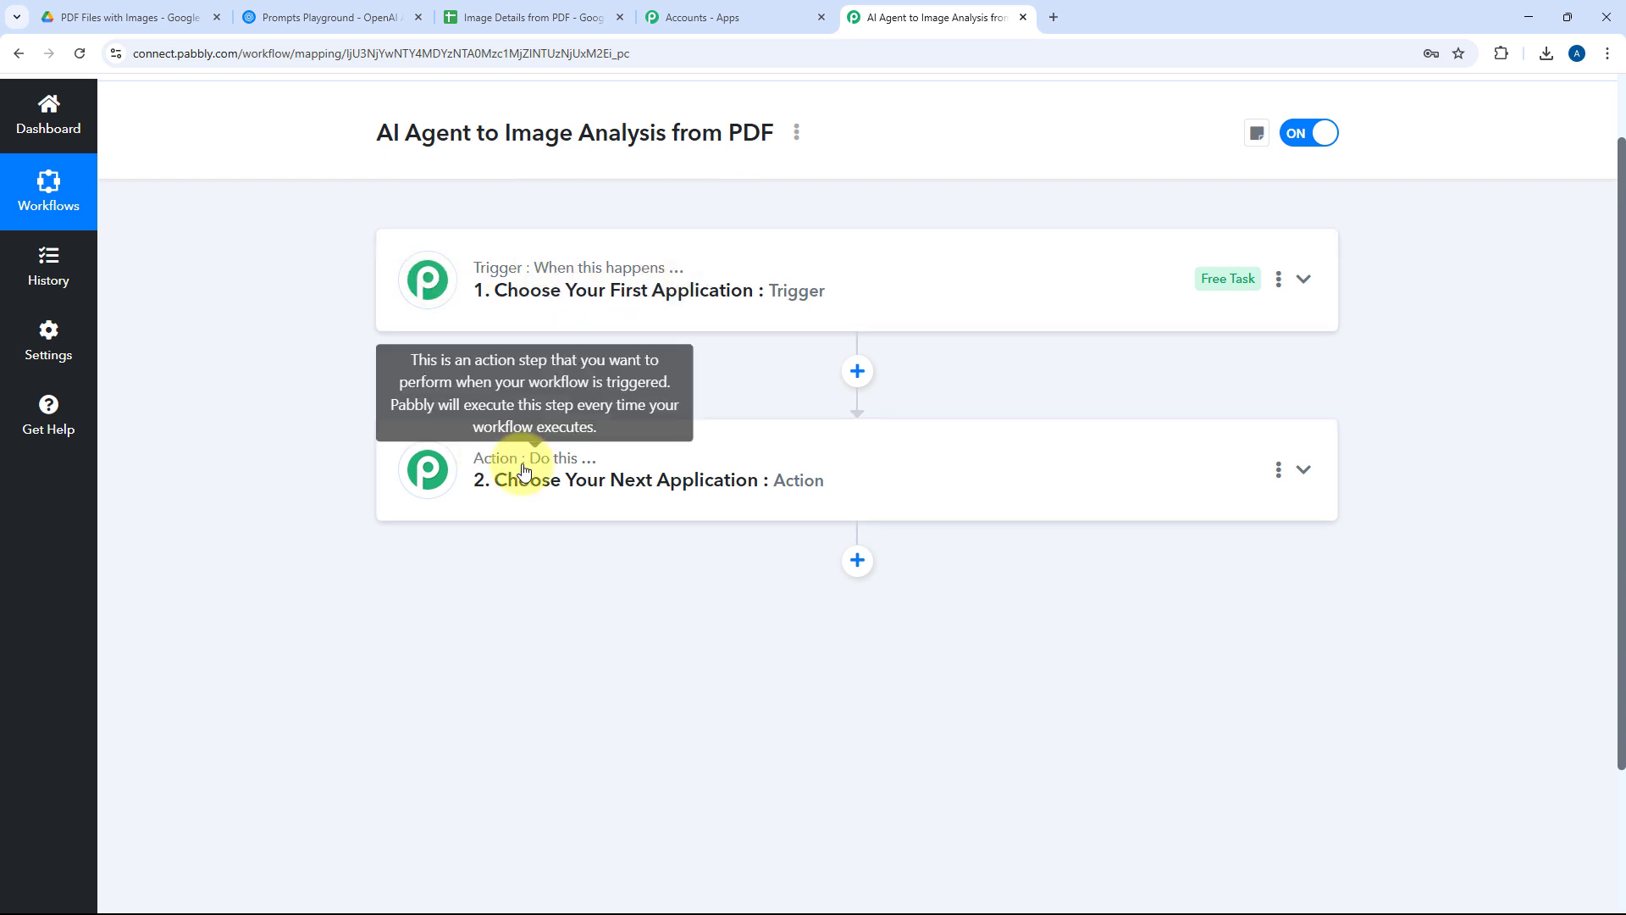
pyautogui.click(878, 269)
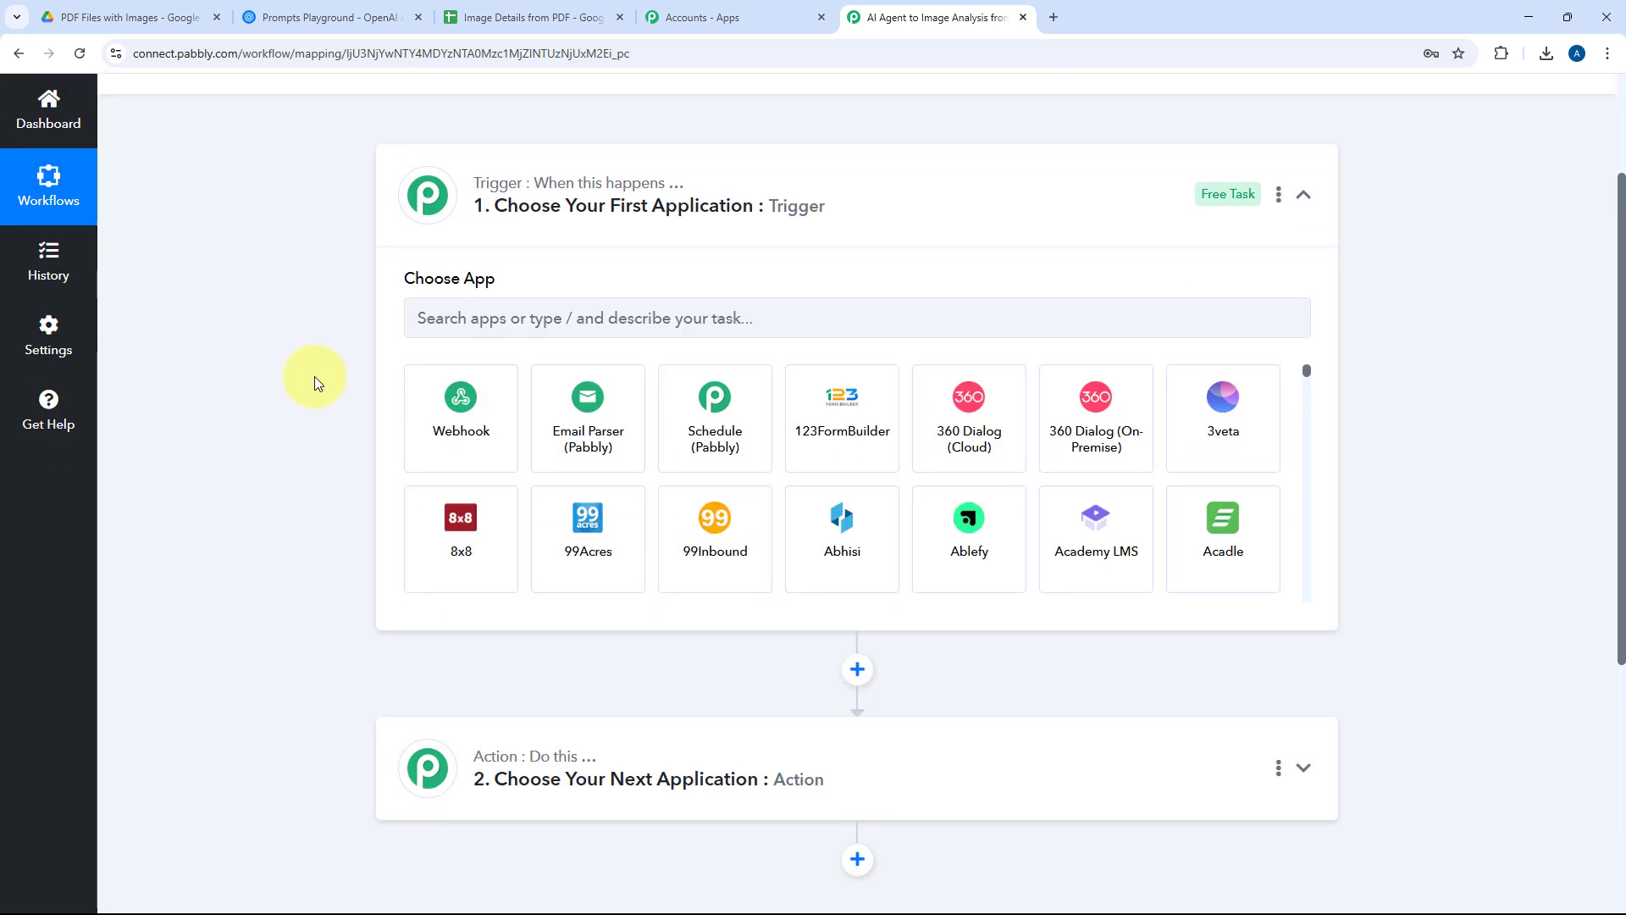
pyautogui.click(174, 17)
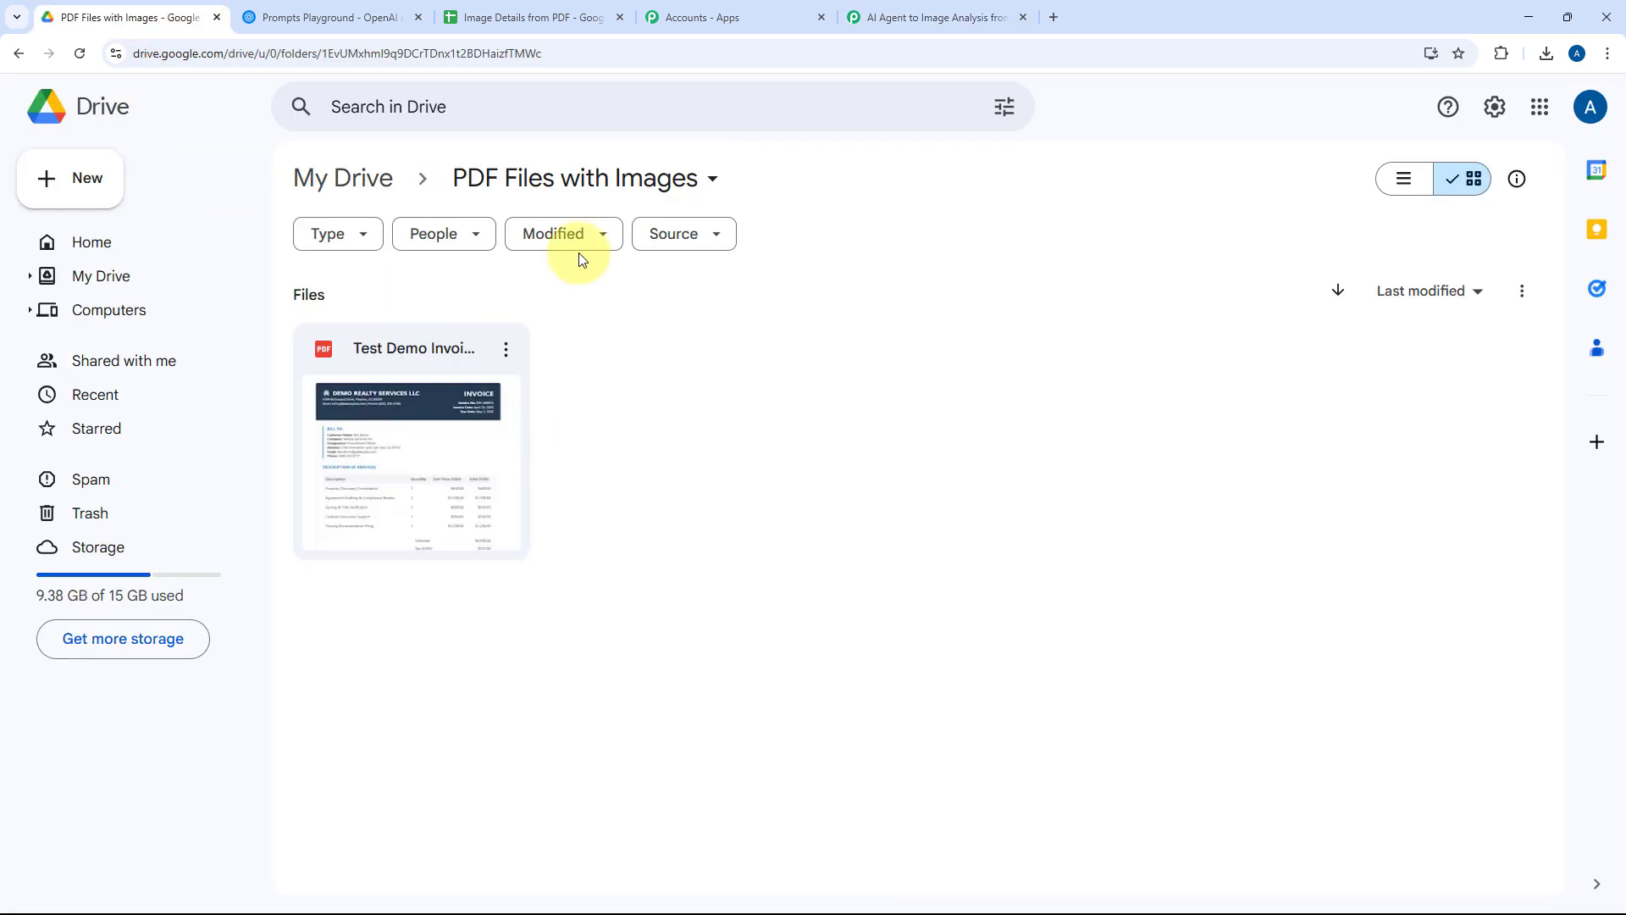
pyautogui.click(910, 15)
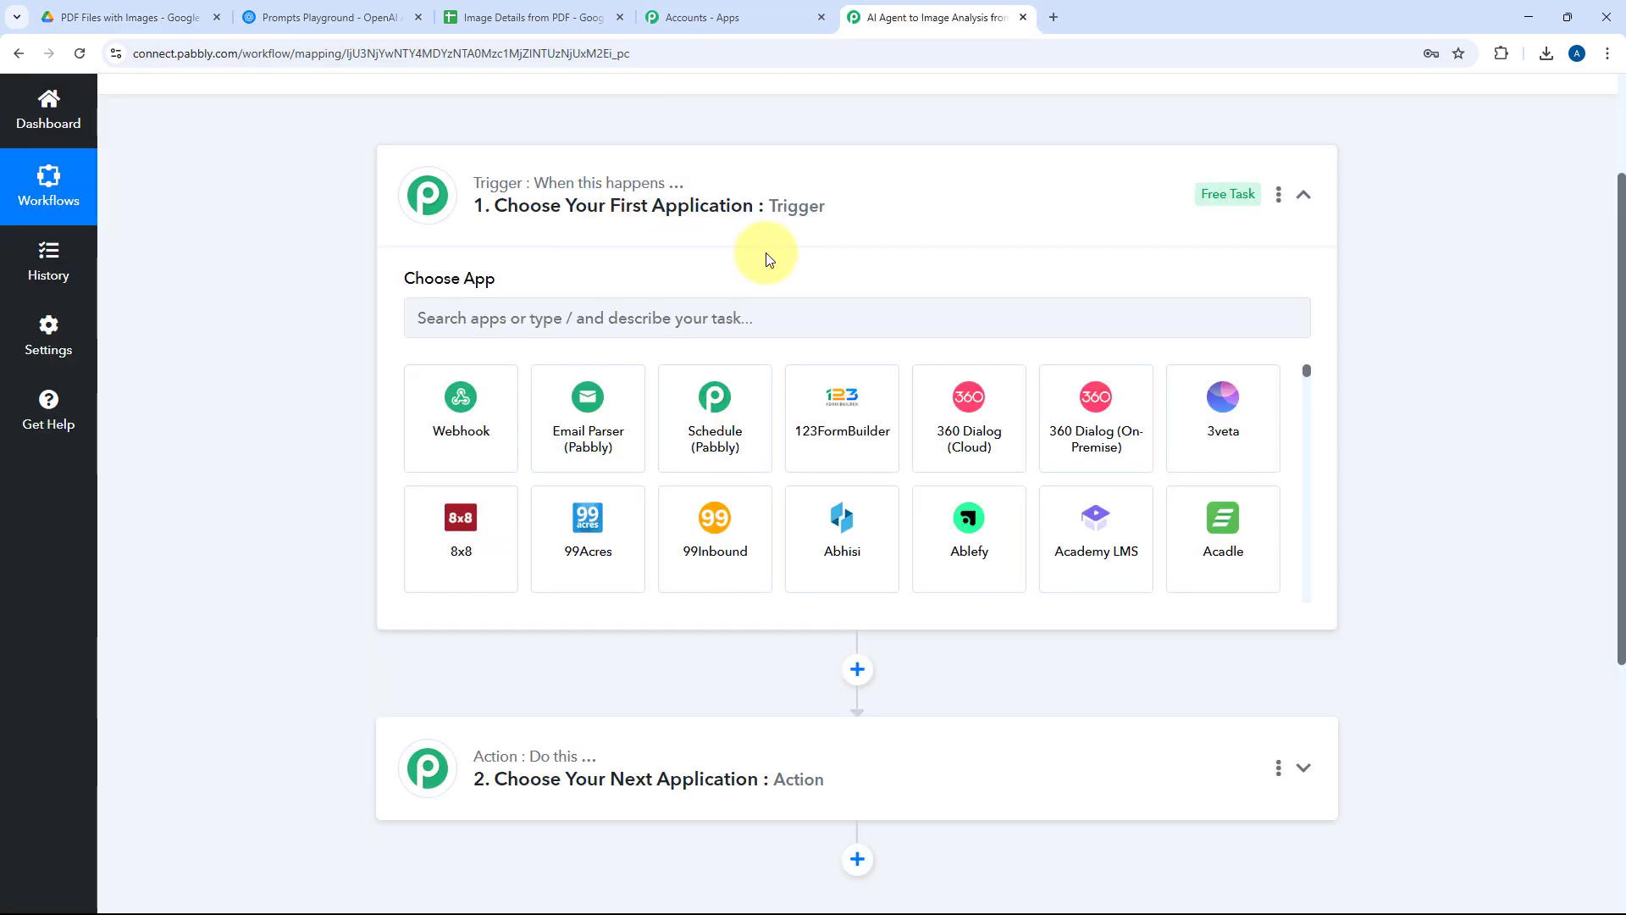
pyautogui.click(173, 16)
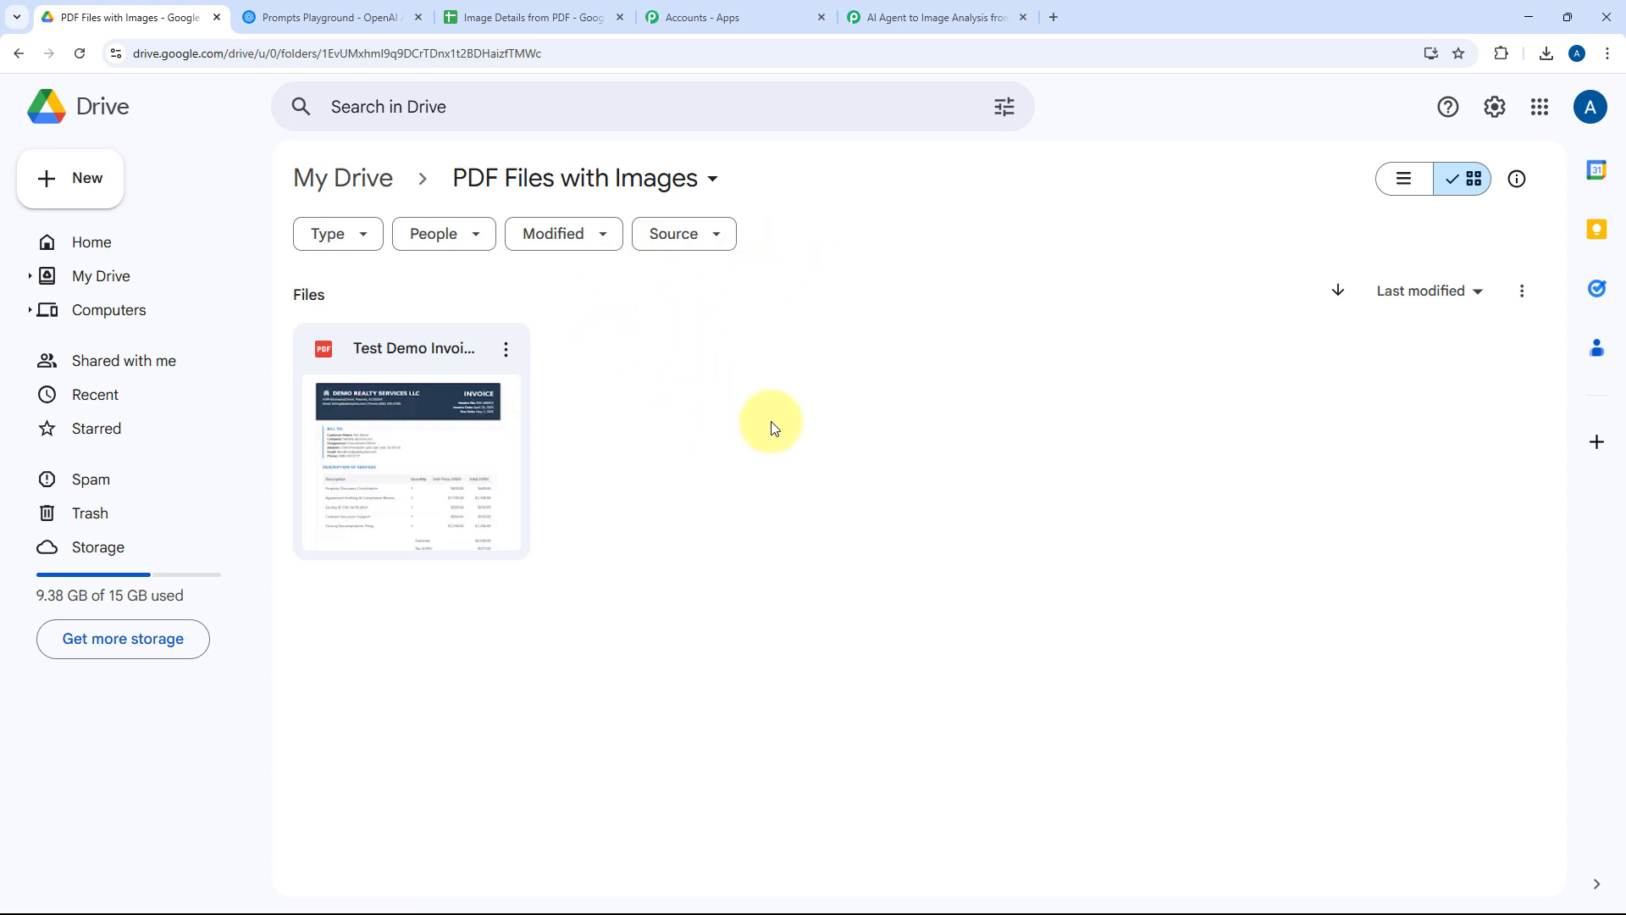
pyautogui.click(938, 13)
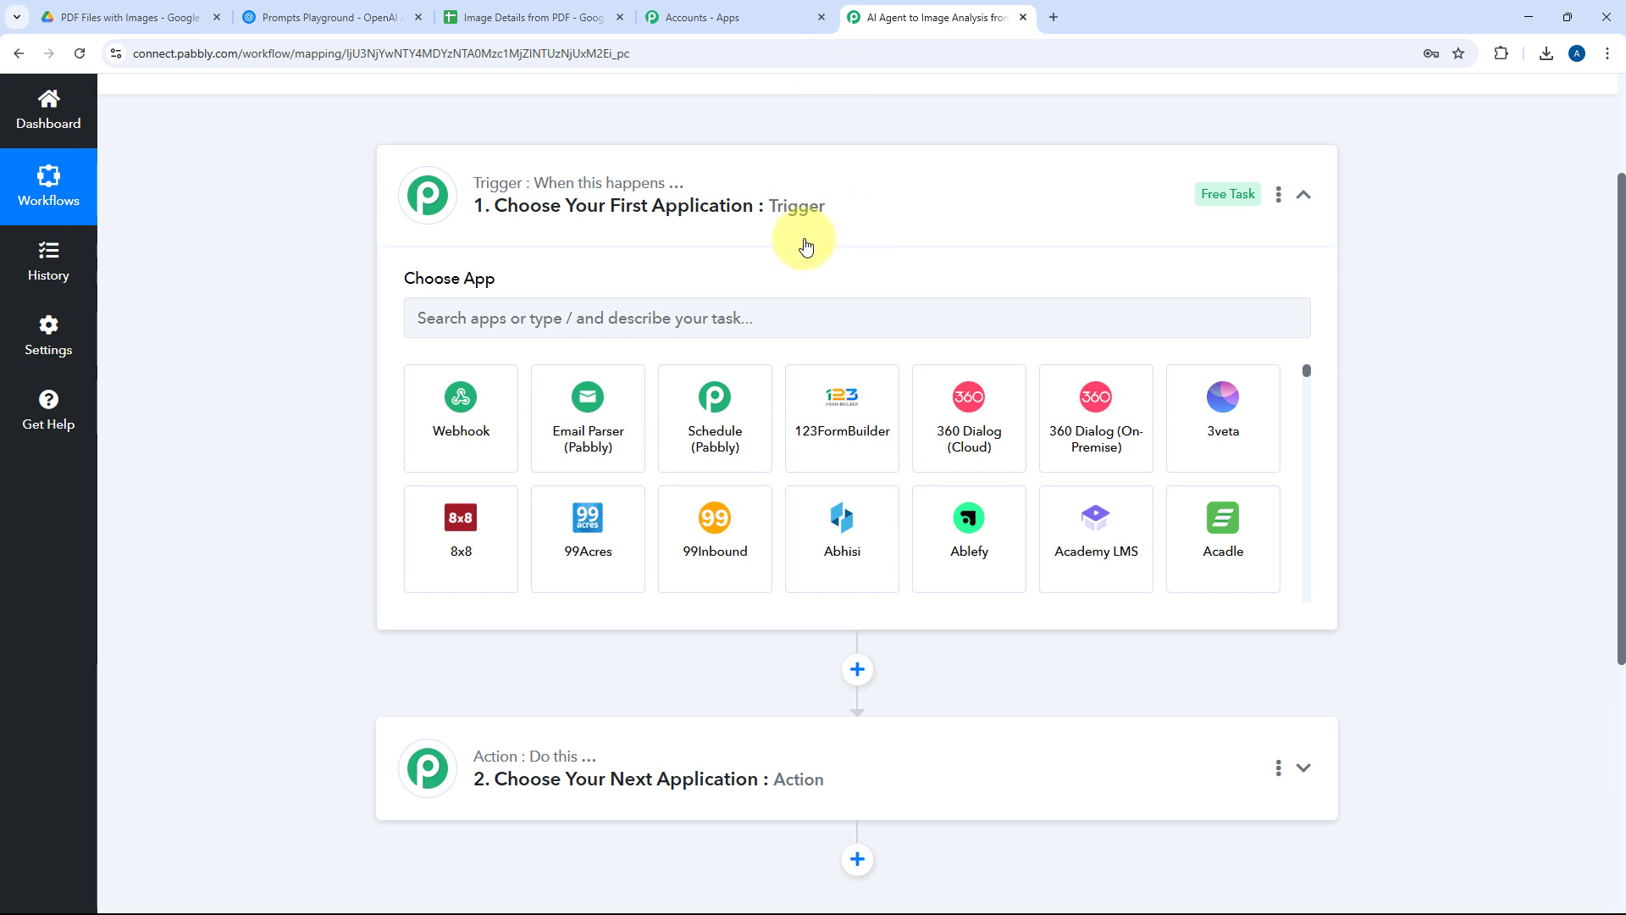
# Step: Set the workflow's trigger app to Google Drive with the trigger event New File in Specific Folder
pyautogui.click(592, 320)
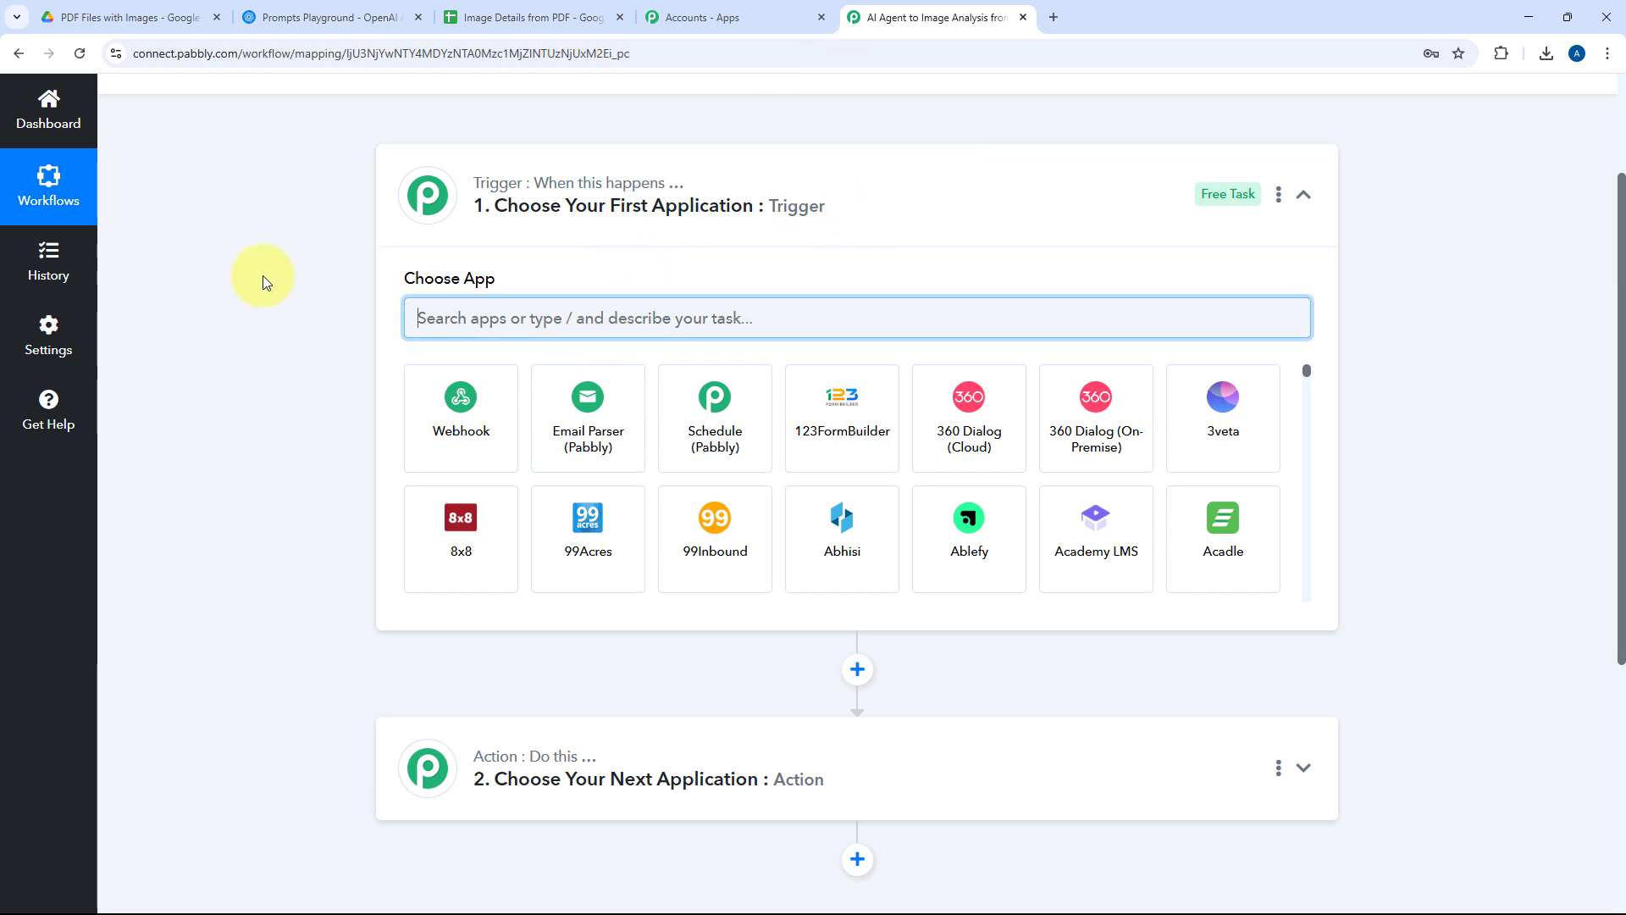
pyautogui.write('Google D')
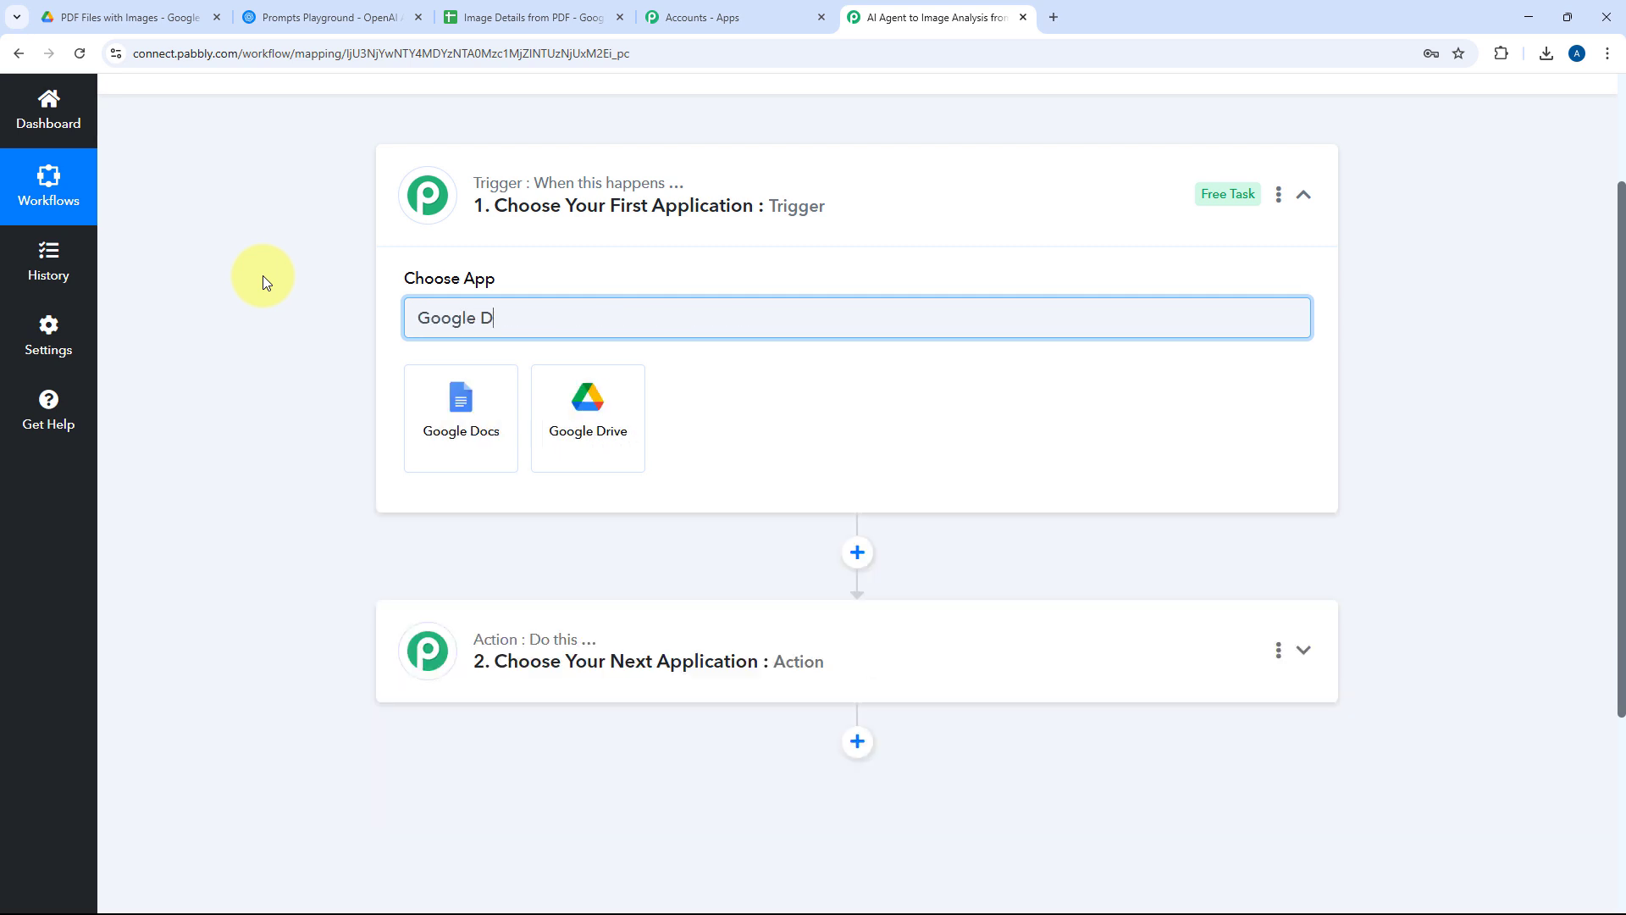
pyautogui.write('rive')
pyautogui.click(448, 405)
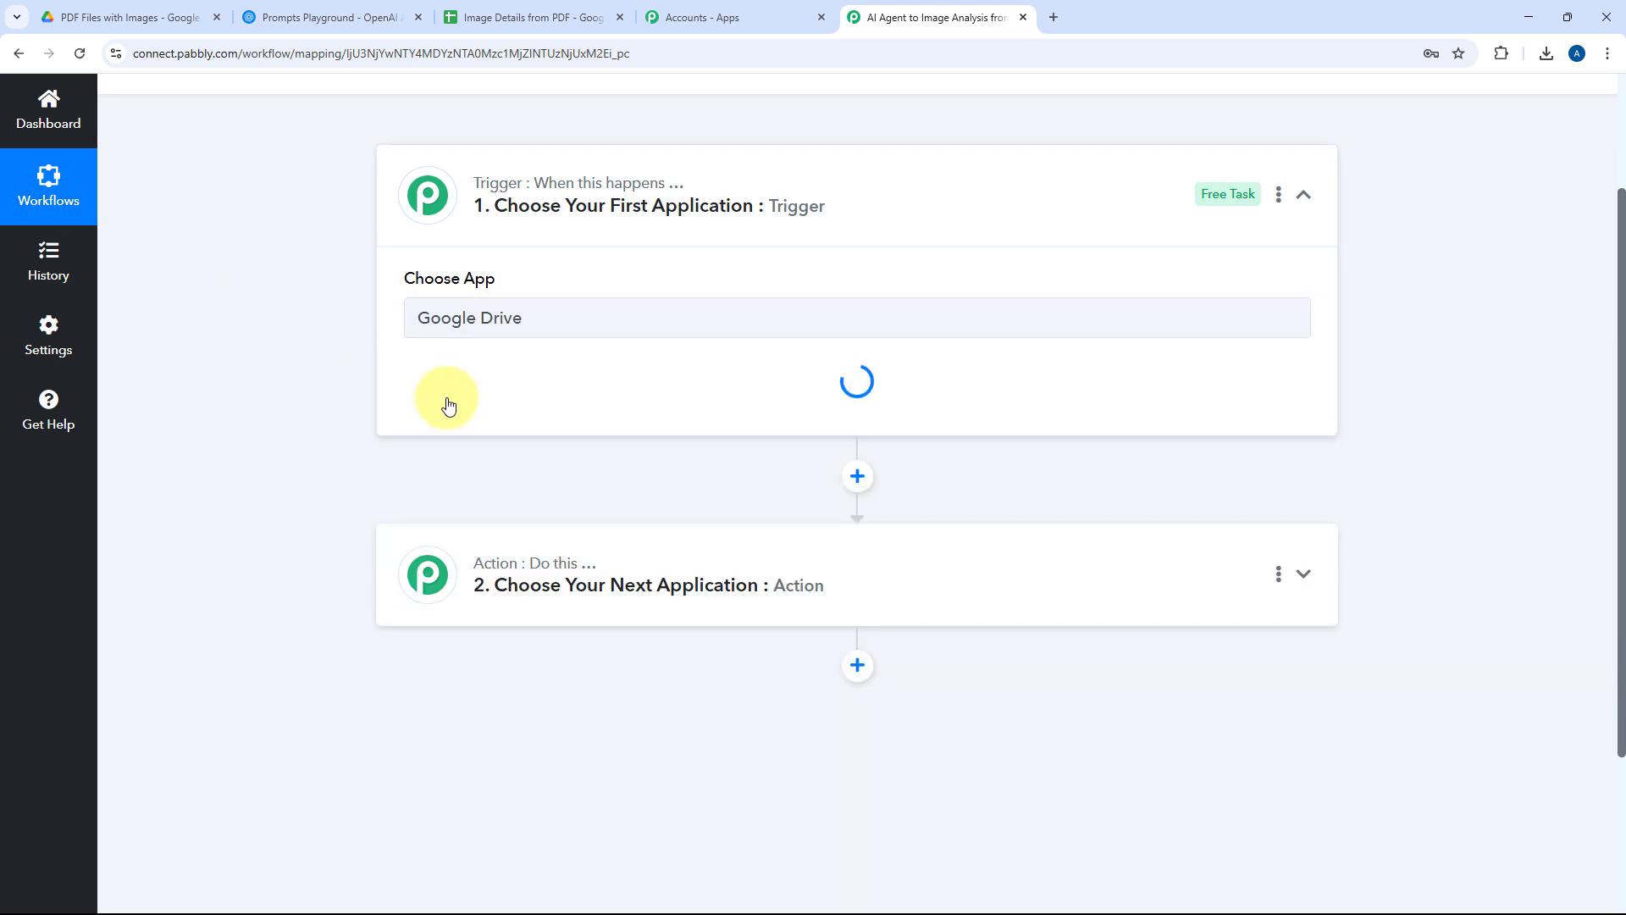
pyautogui.scroll(-1, 309, 331)
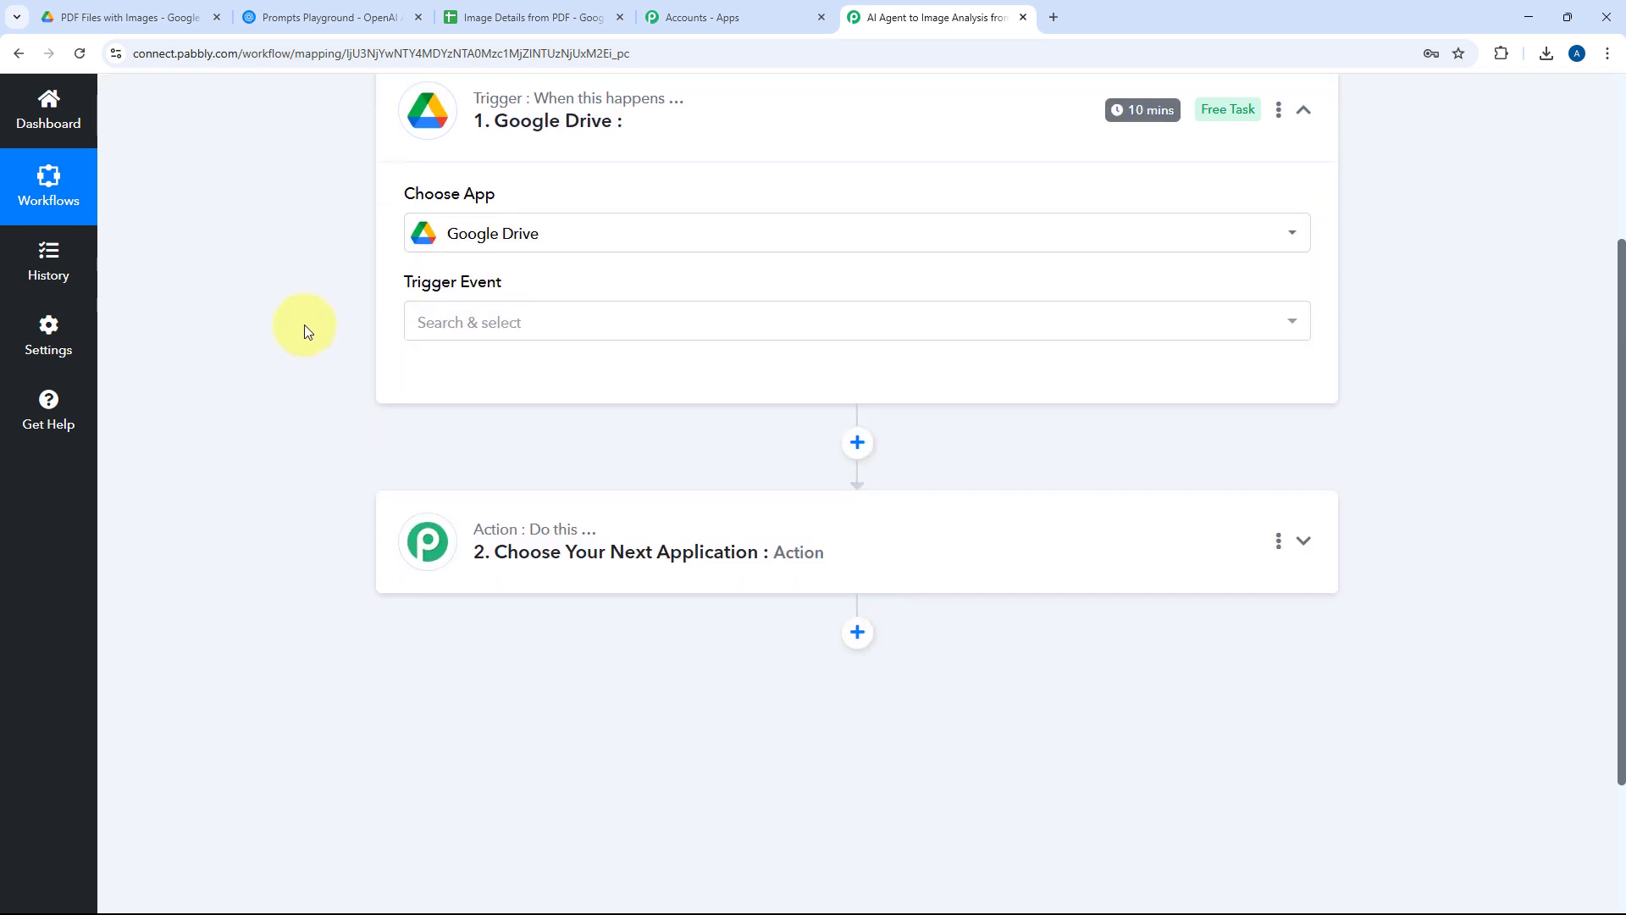
pyautogui.click(554, 320)
pyautogui.scroll(-1, 303, 324)
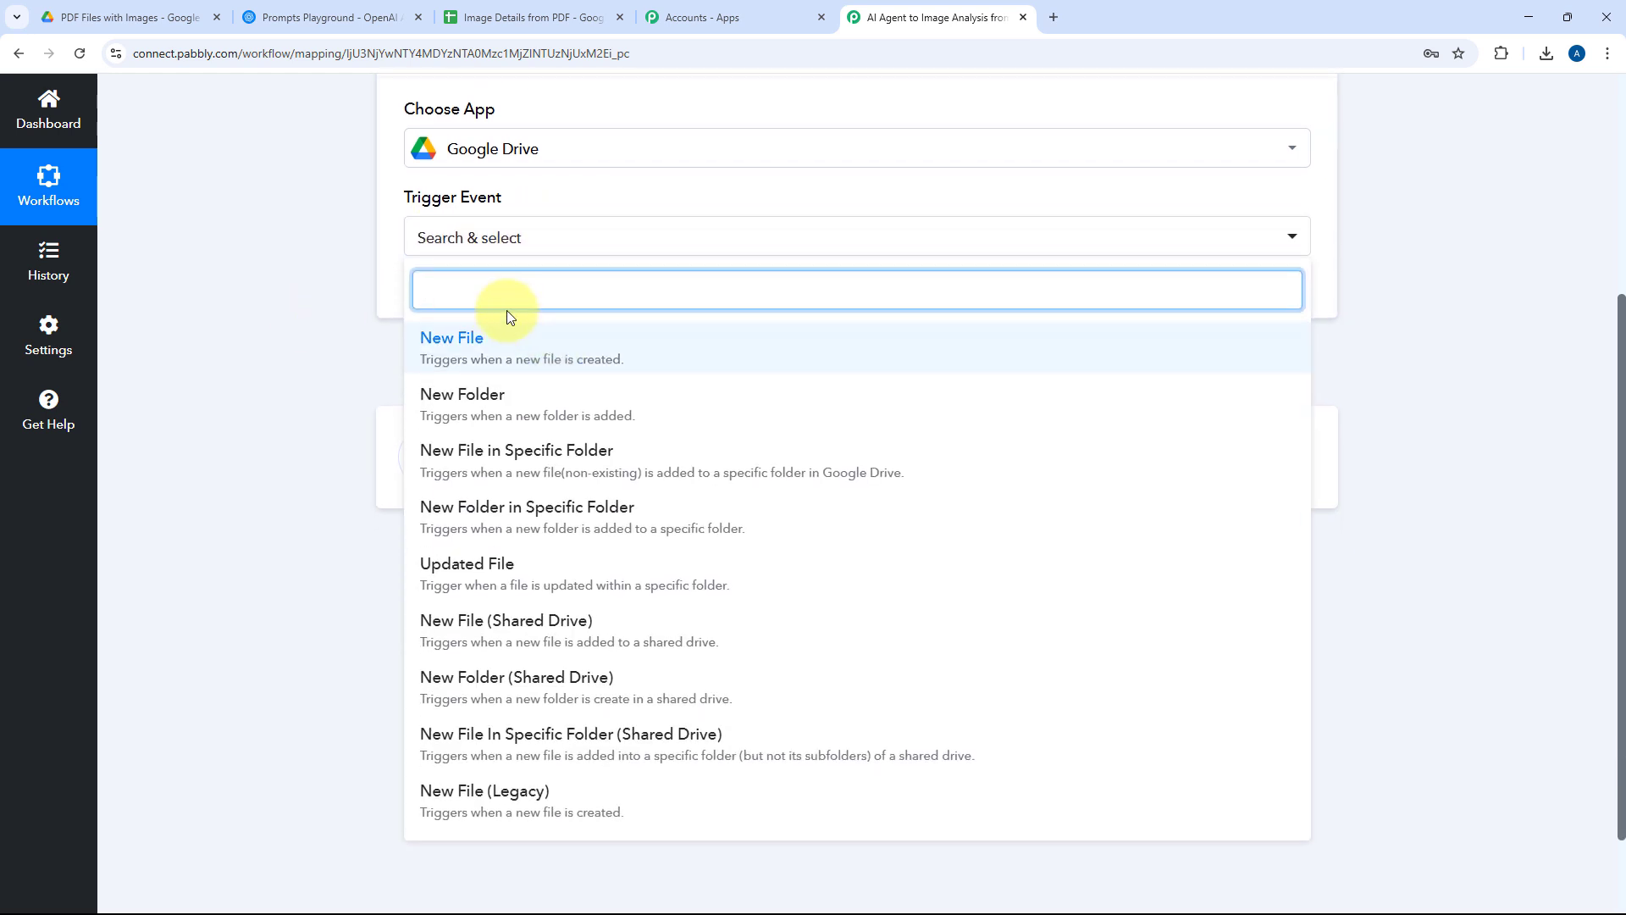
pyautogui.click(631, 462)
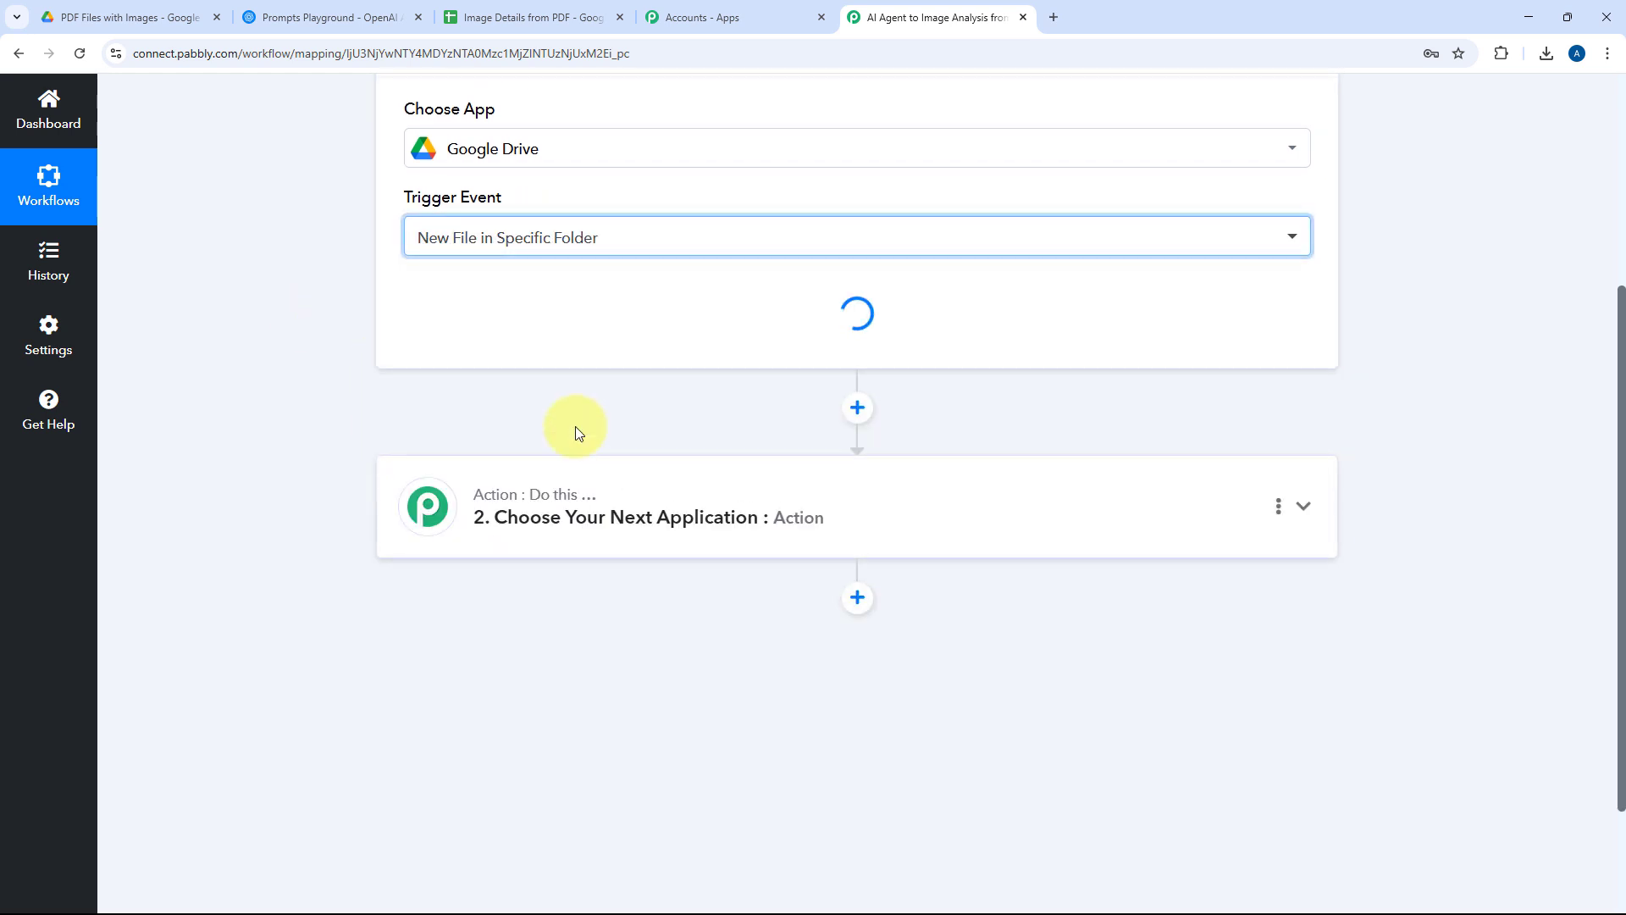
pyautogui.scroll(1, 372, 356)
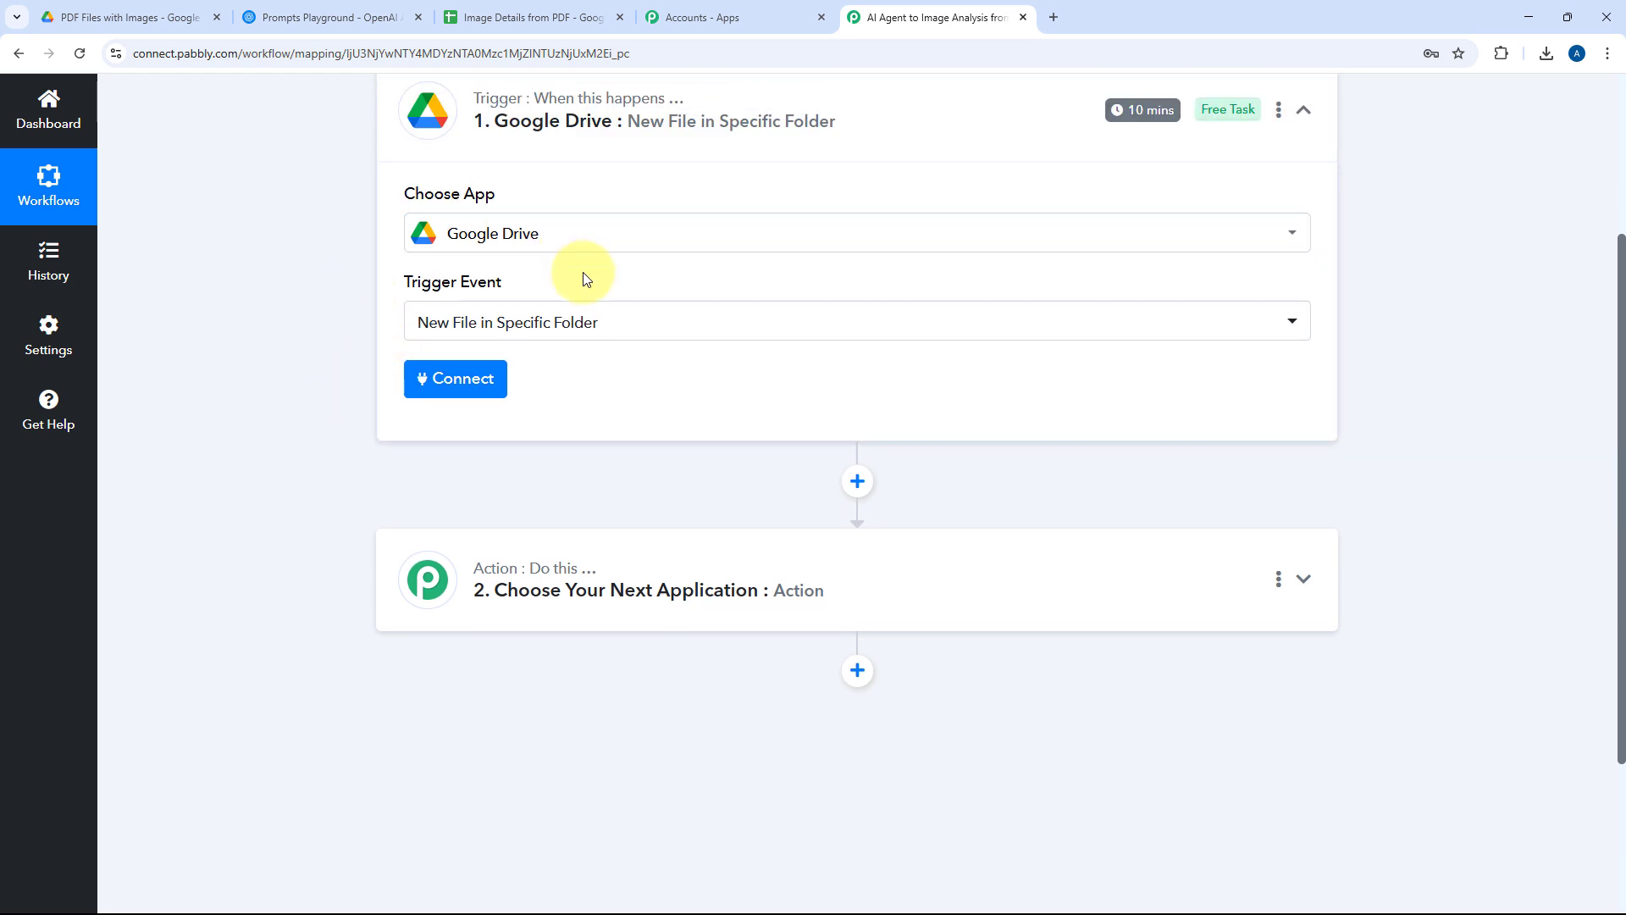
# Step: Connect the trigger to Google Drive through a new connection named Google Drive #82, signing in with Google and granting Pabbly Connect access
pyautogui.click(462, 379)
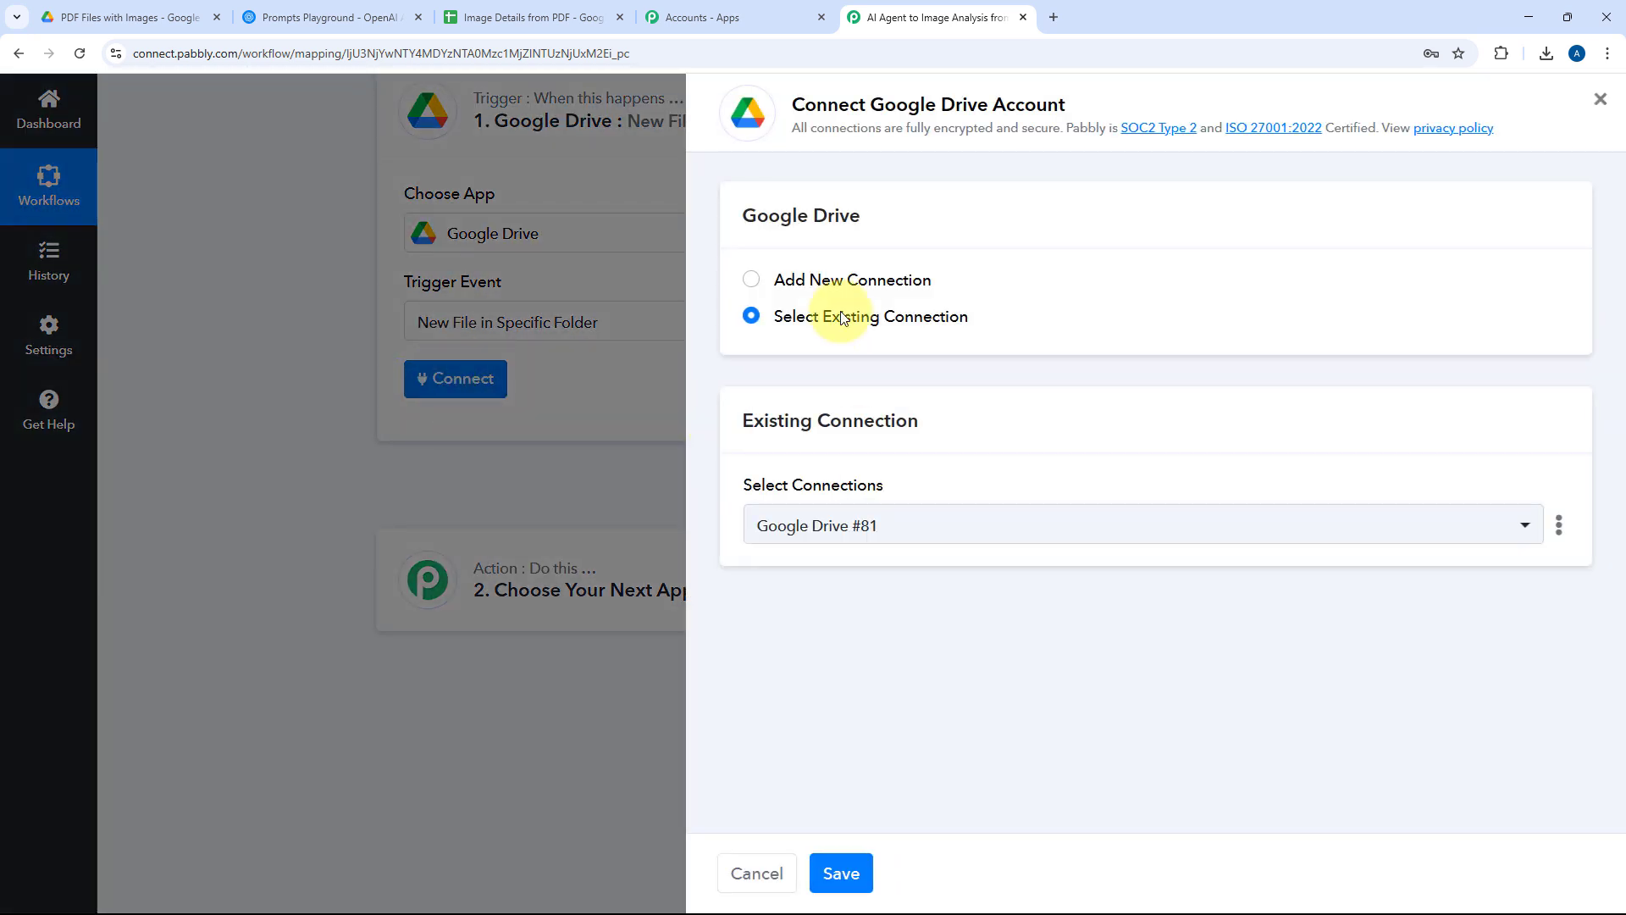
pyautogui.click(751, 279)
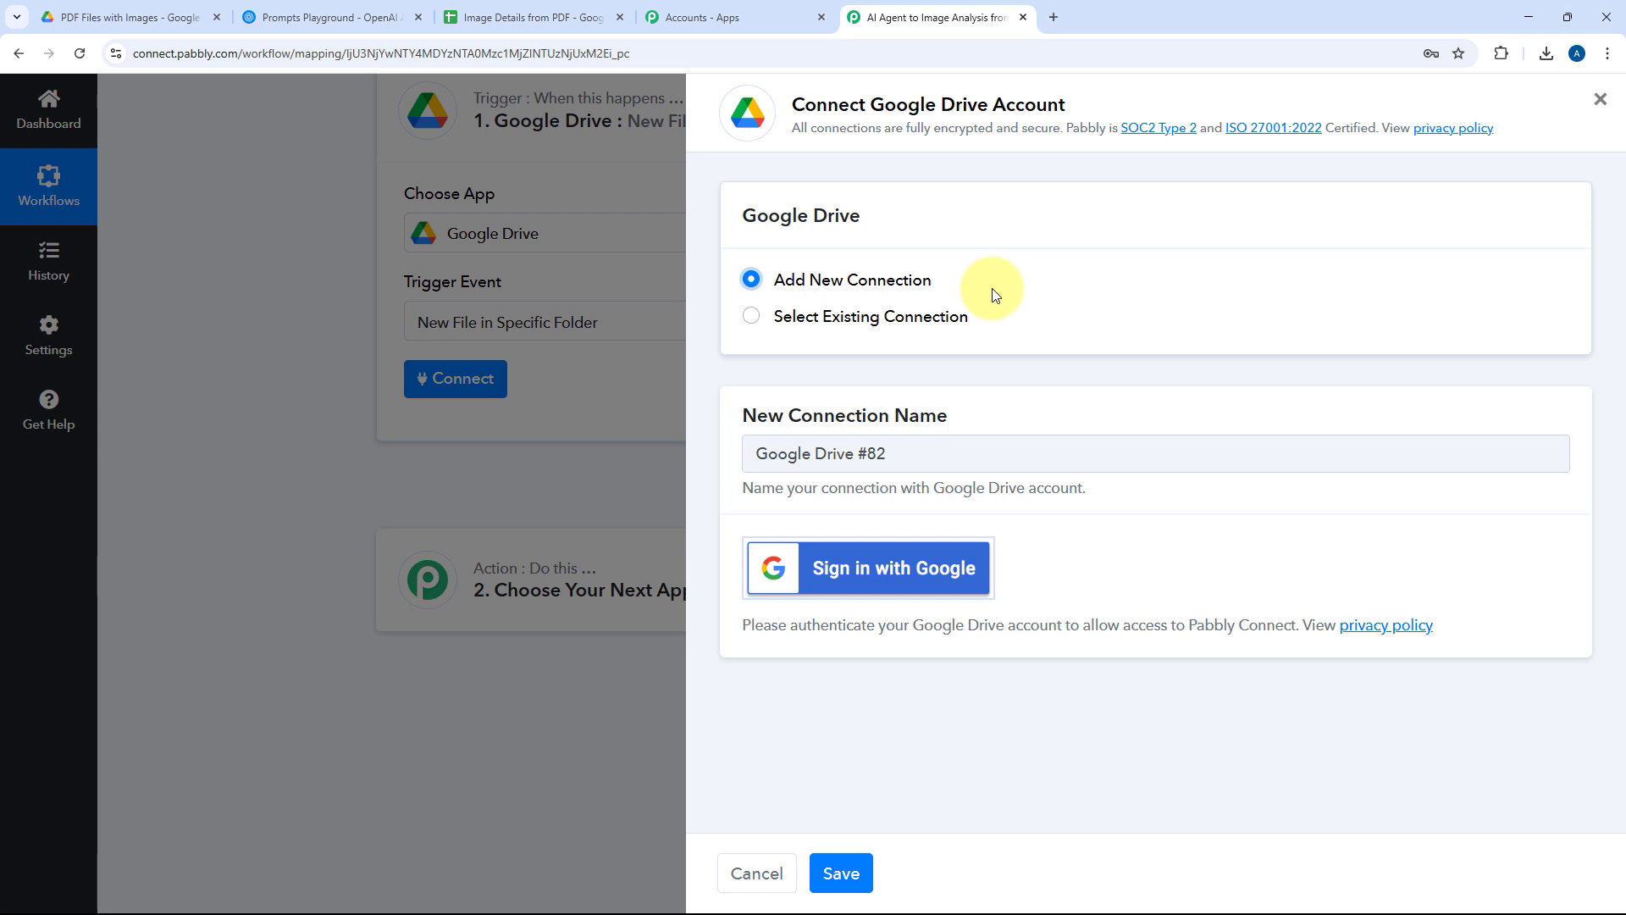
pyautogui.click(892, 582)
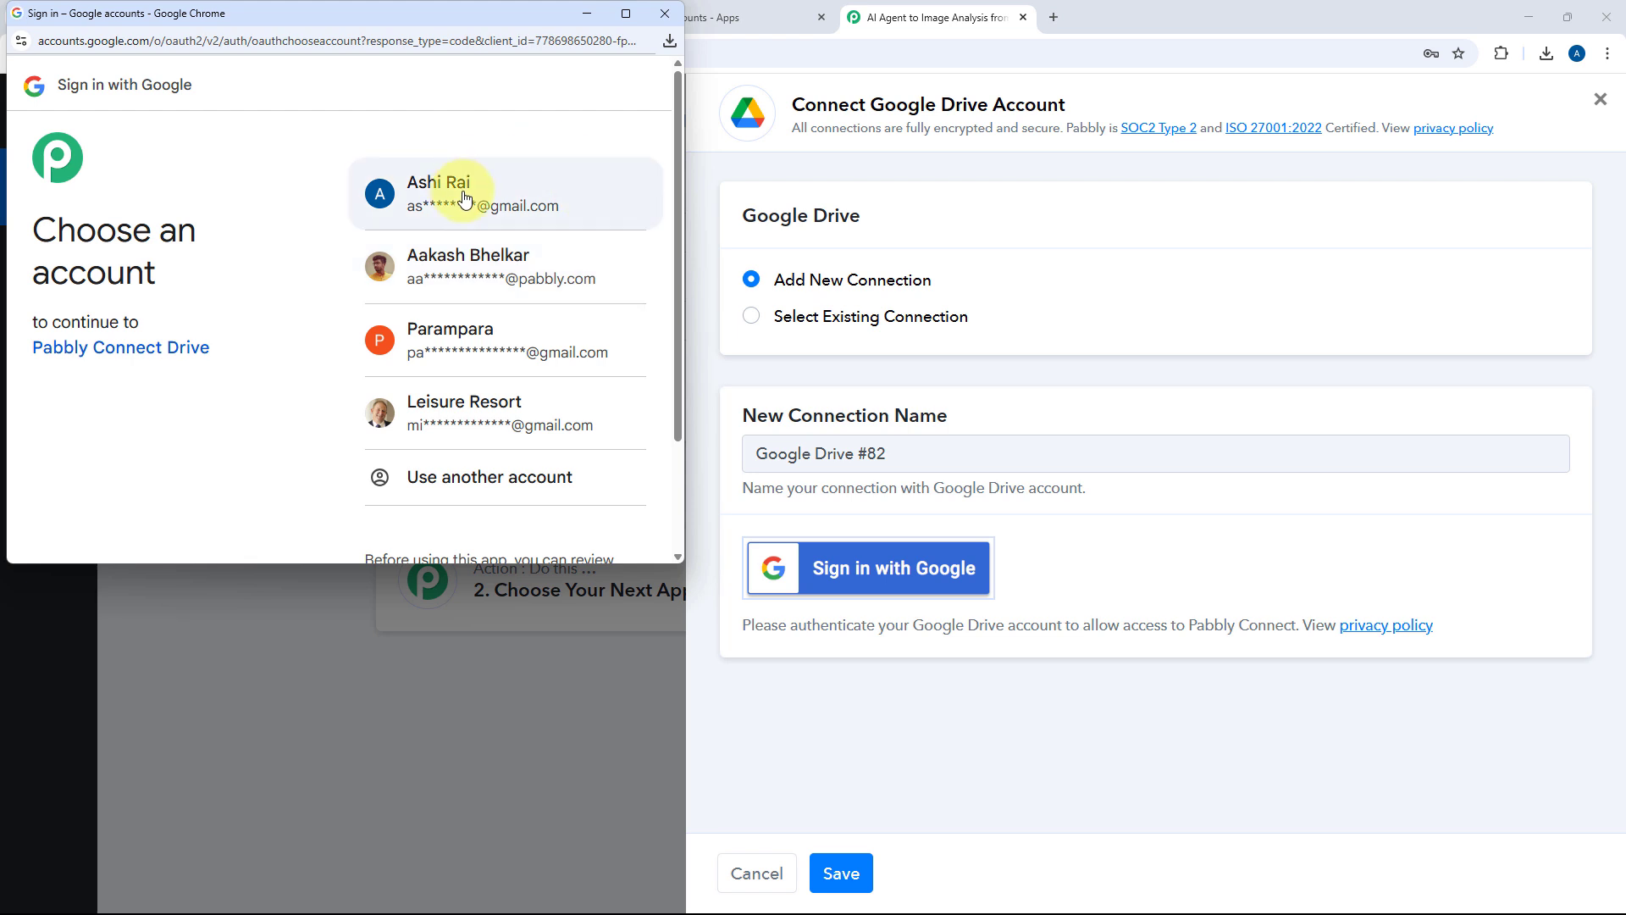
pyautogui.click(465, 198)
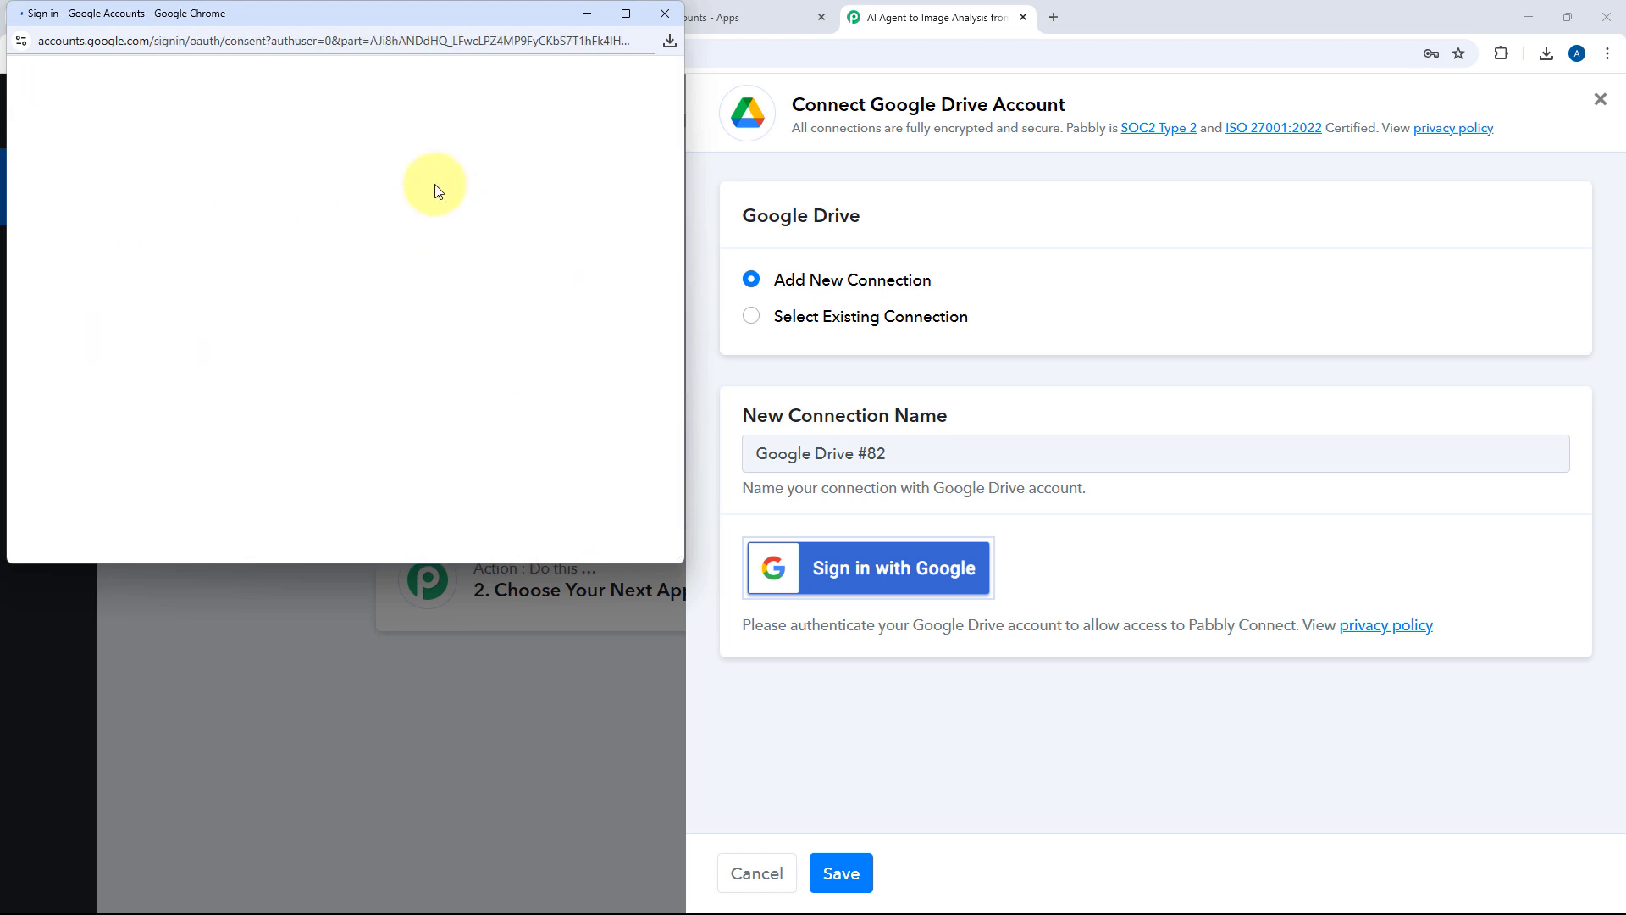
pyautogui.scroll(-3, 423, 182)
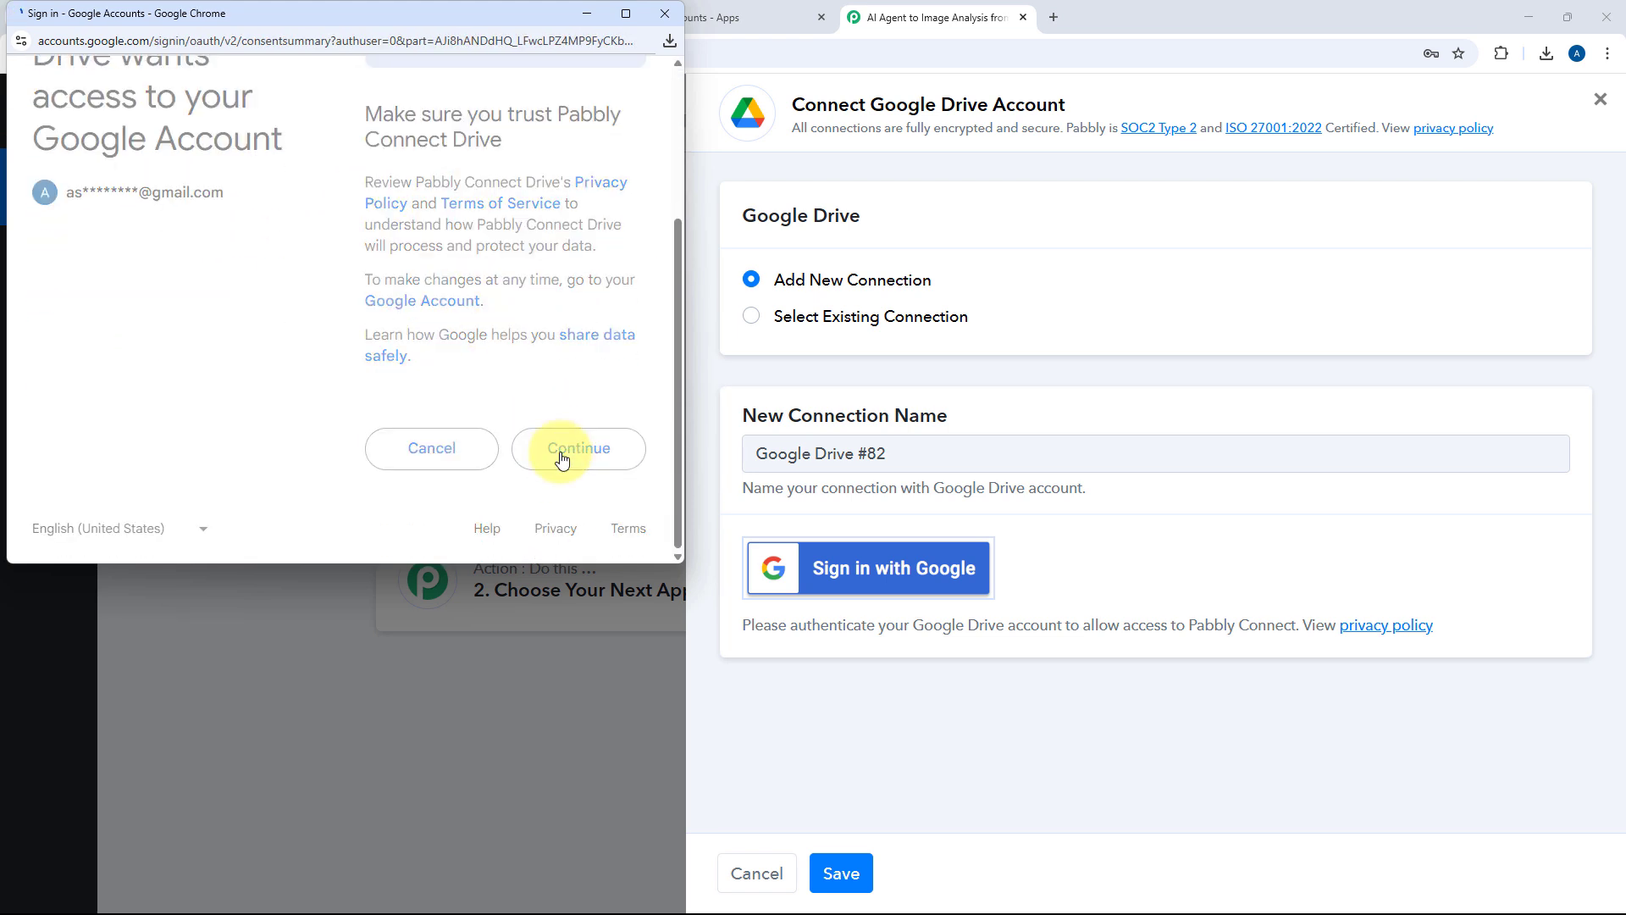
pyautogui.click(563, 458)
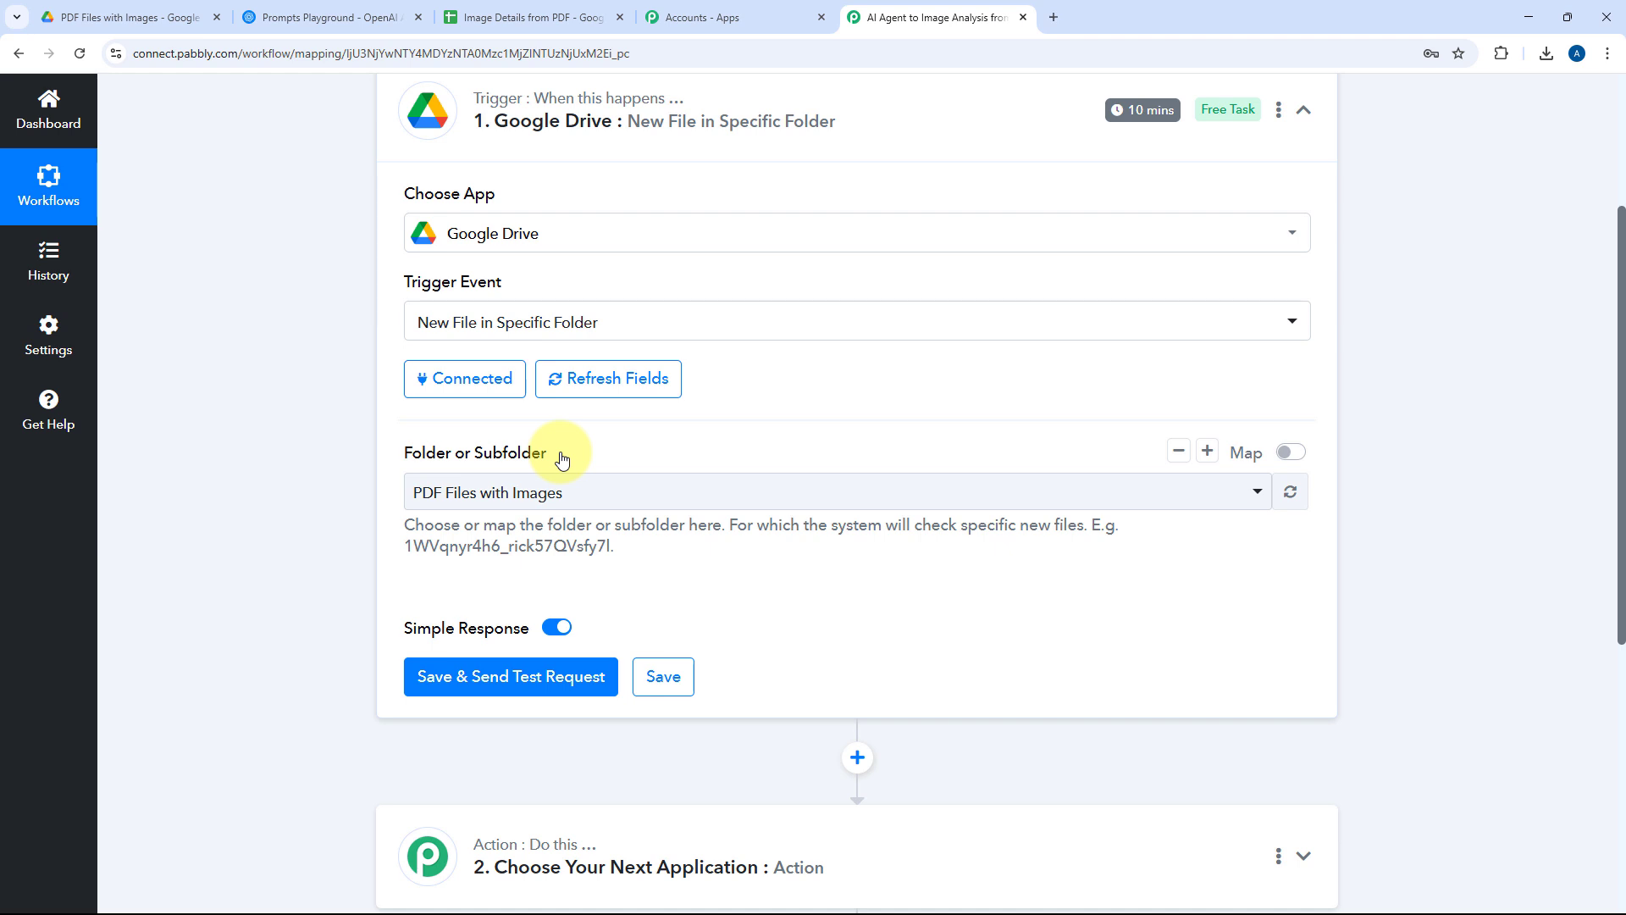
# Step: Set the trigger's Folder or Subfolder to PDF Files with Images, matching the folder in Google Drive
pyautogui.scroll(-2, 364, 436)
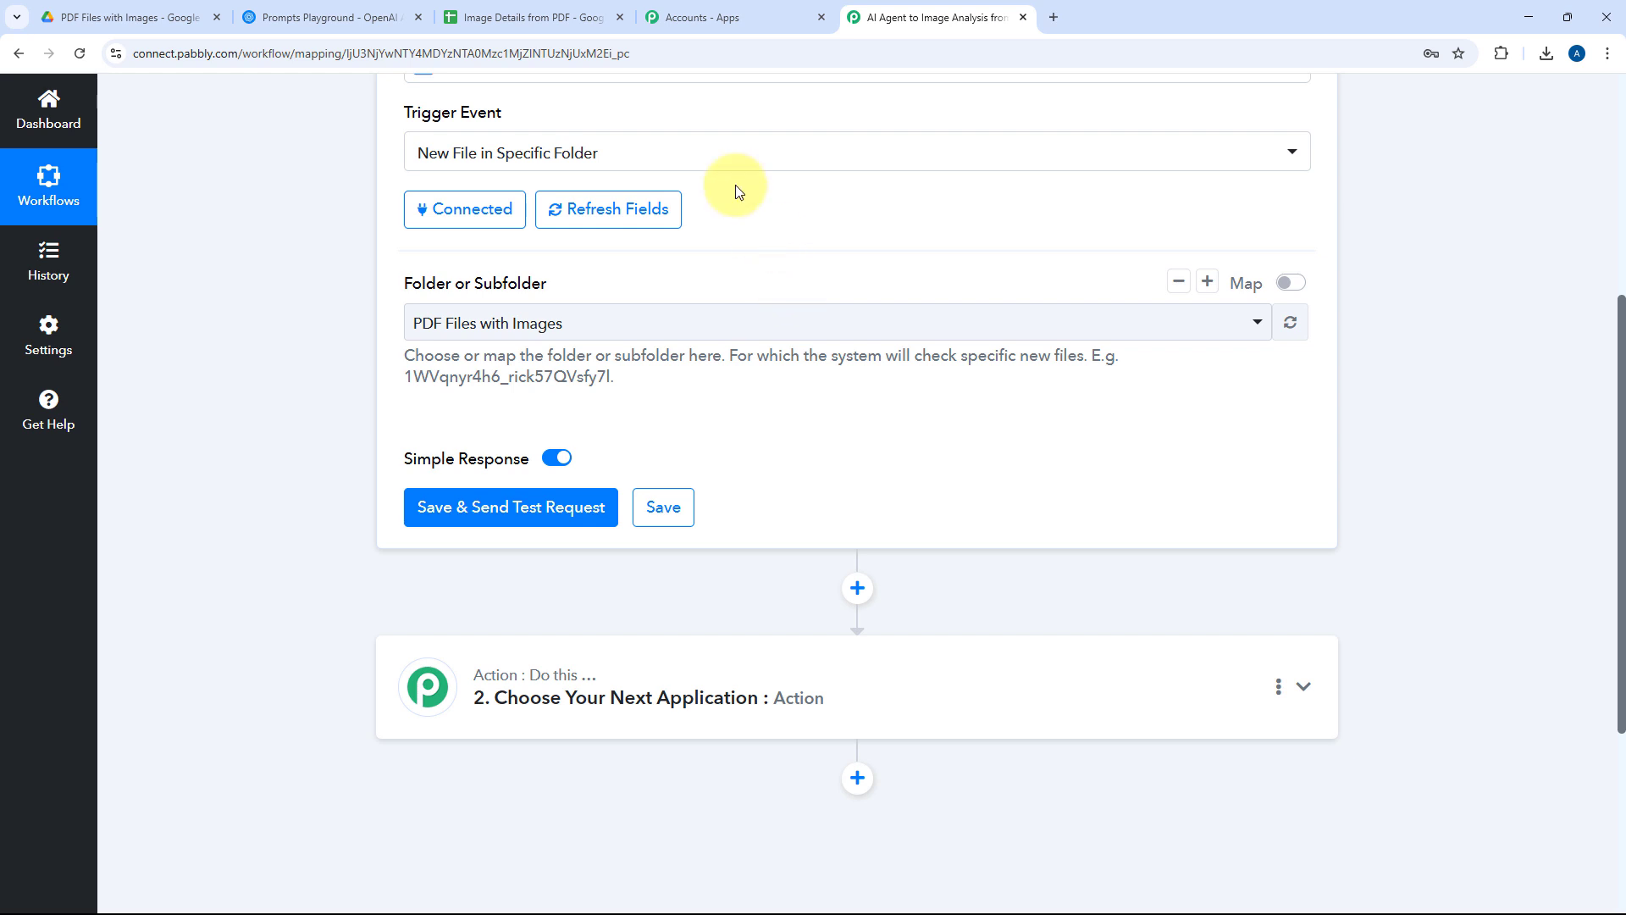
pyautogui.click(165, 10)
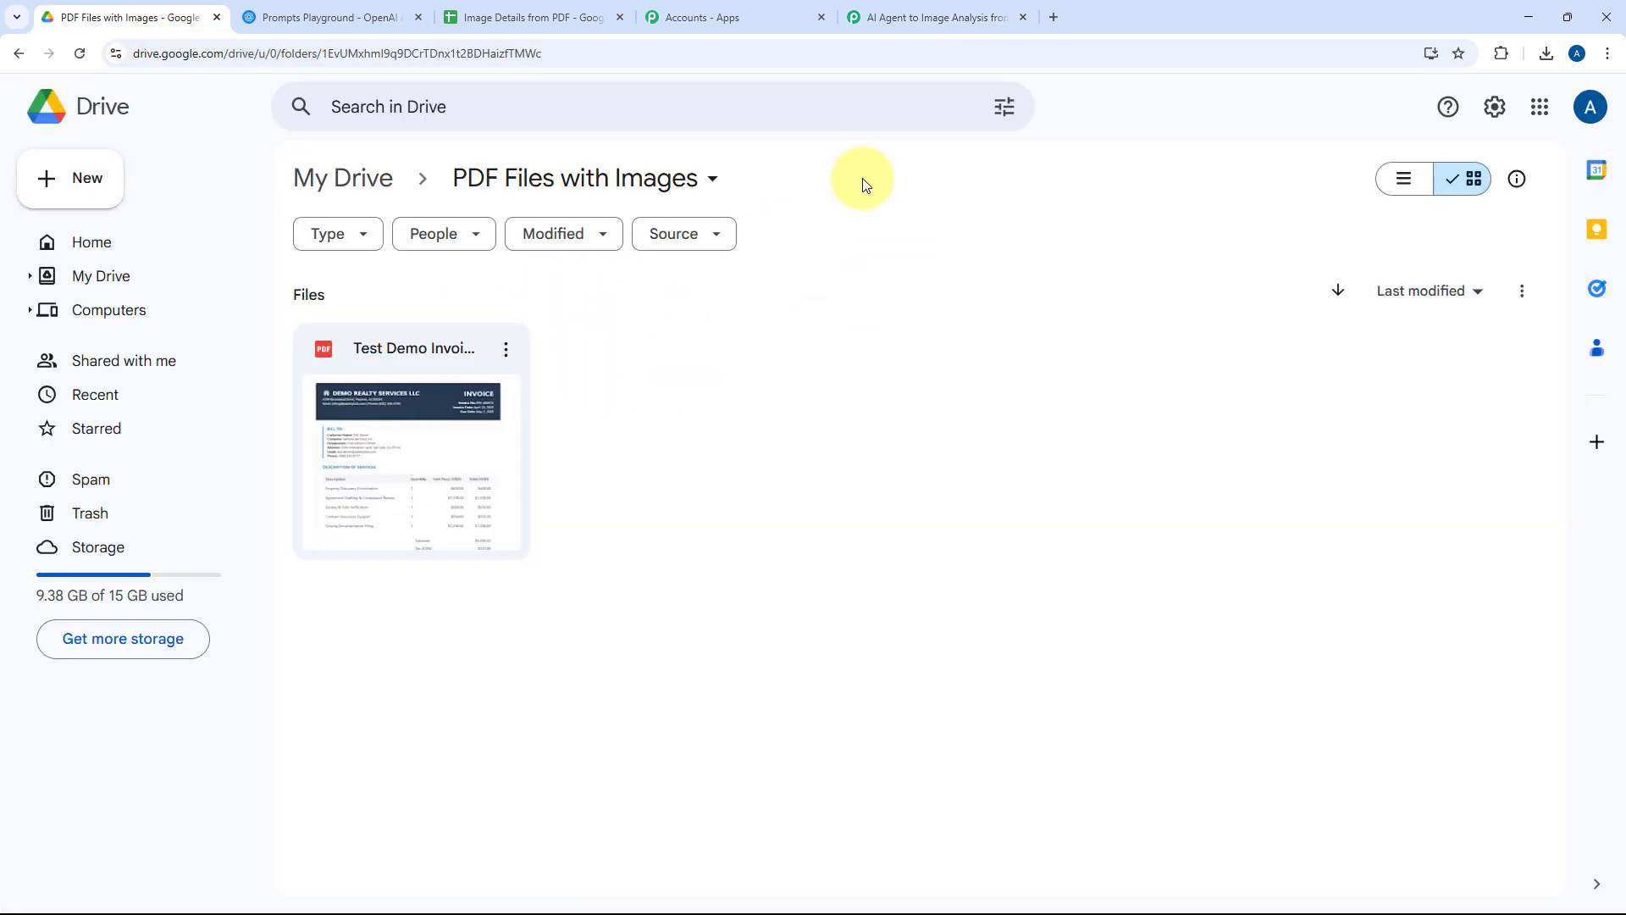
pyautogui.click(907, 15)
pyautogui.click(661, 331)
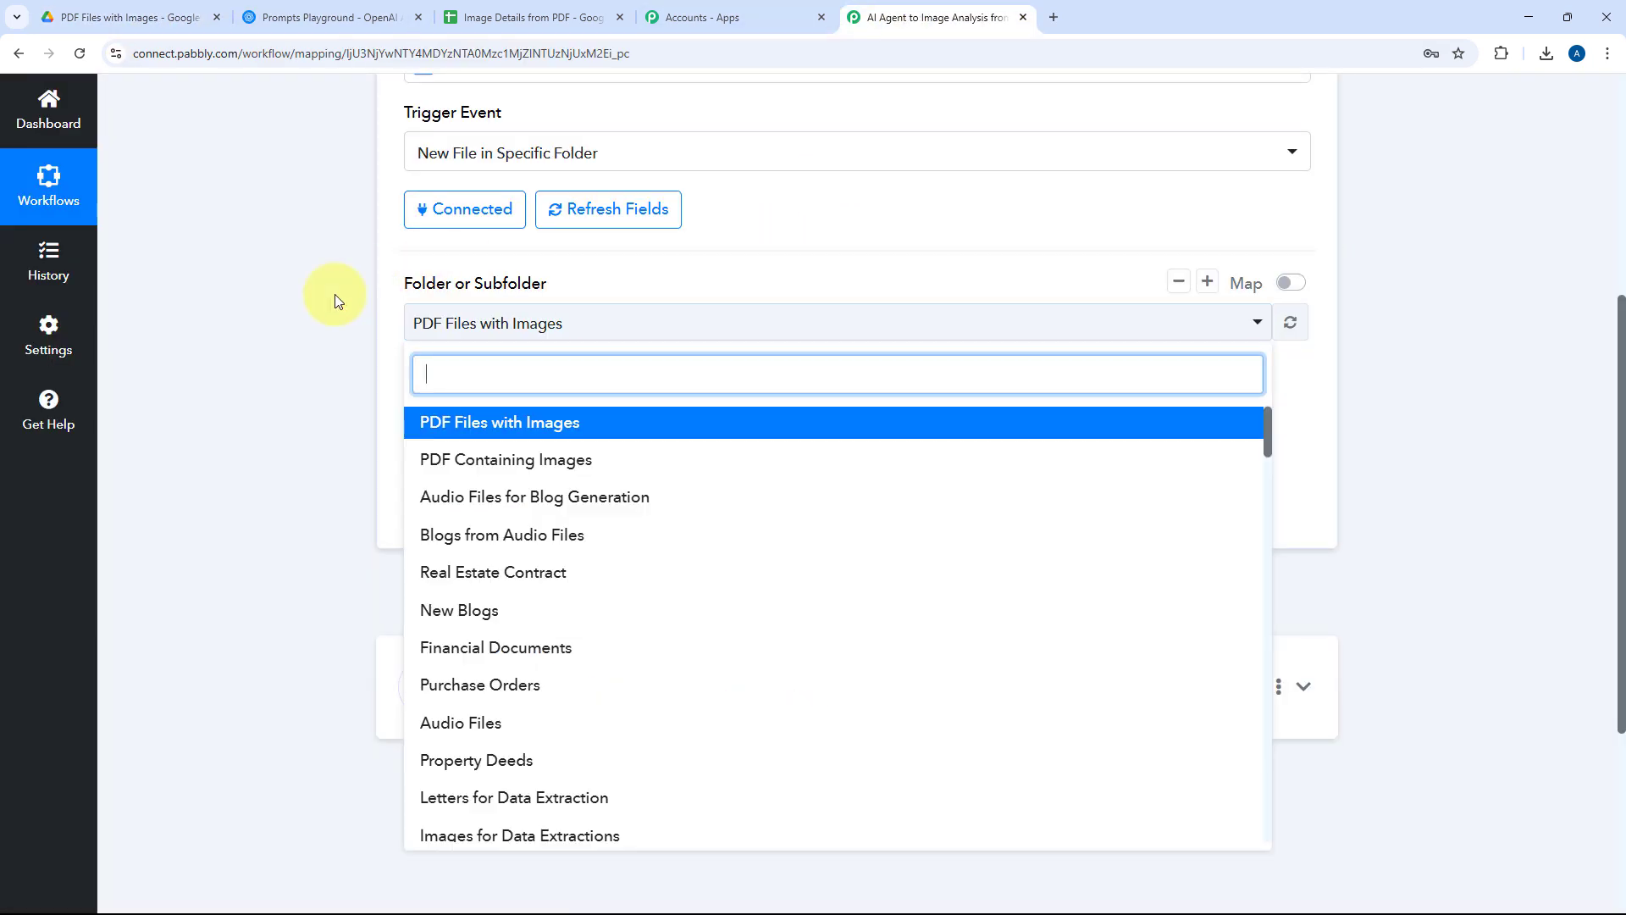
pyautogui.scroll(-2, 307, 301)
pyautogui.scroll(-5, 658, 345)
pyautogui.scroll(-20, 661, 349)
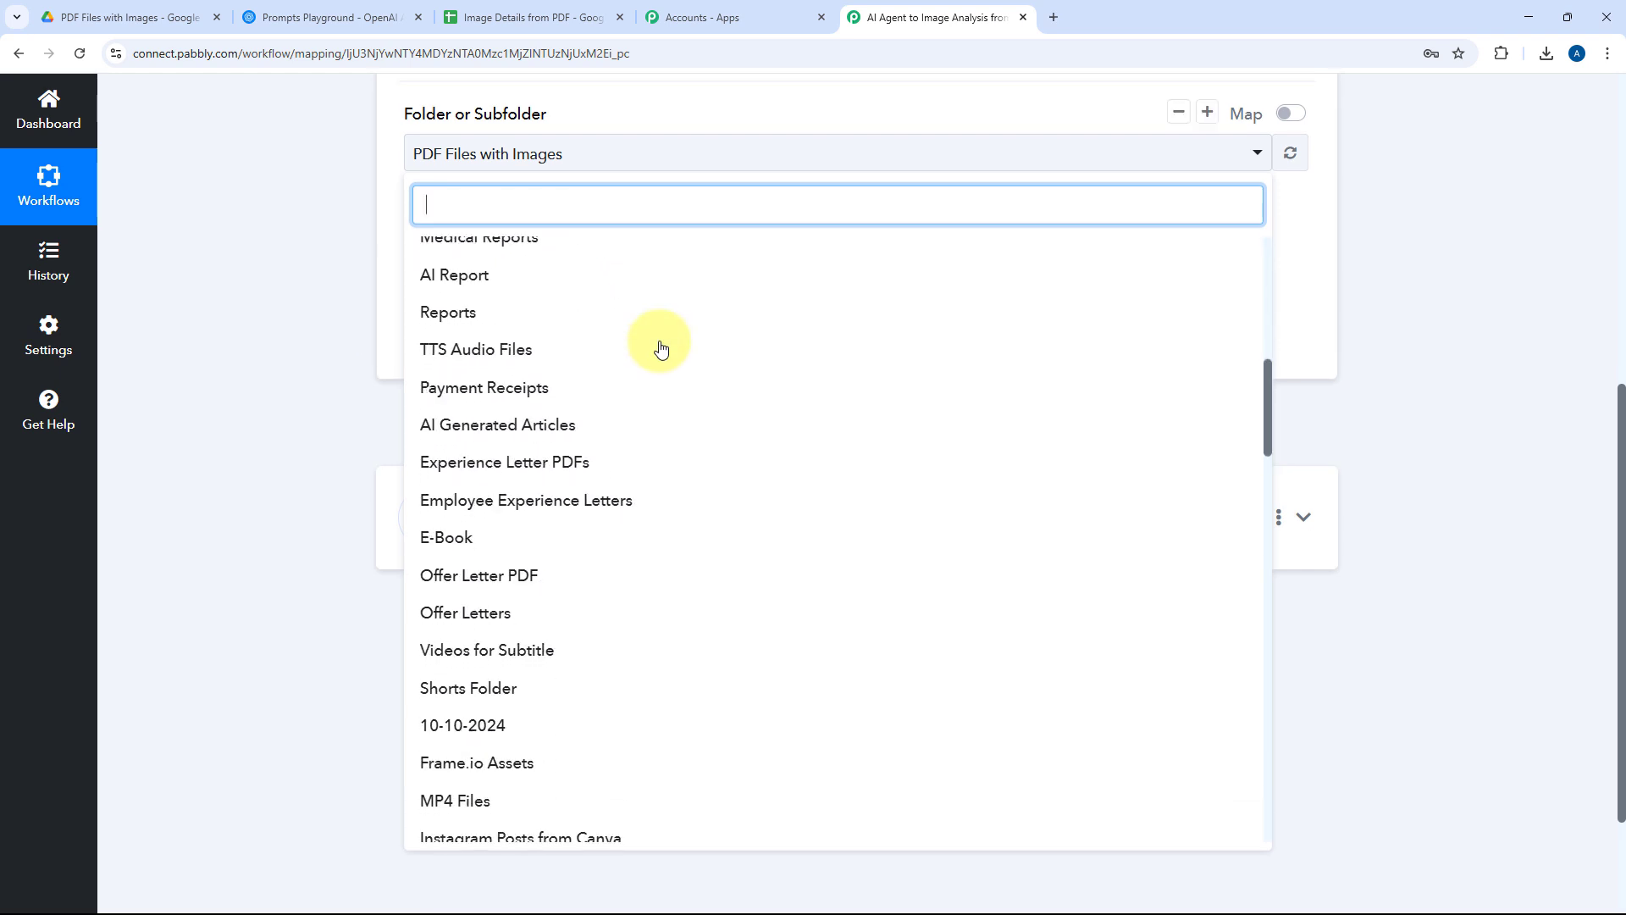
pyautogui.scroll(15, 695, 470)
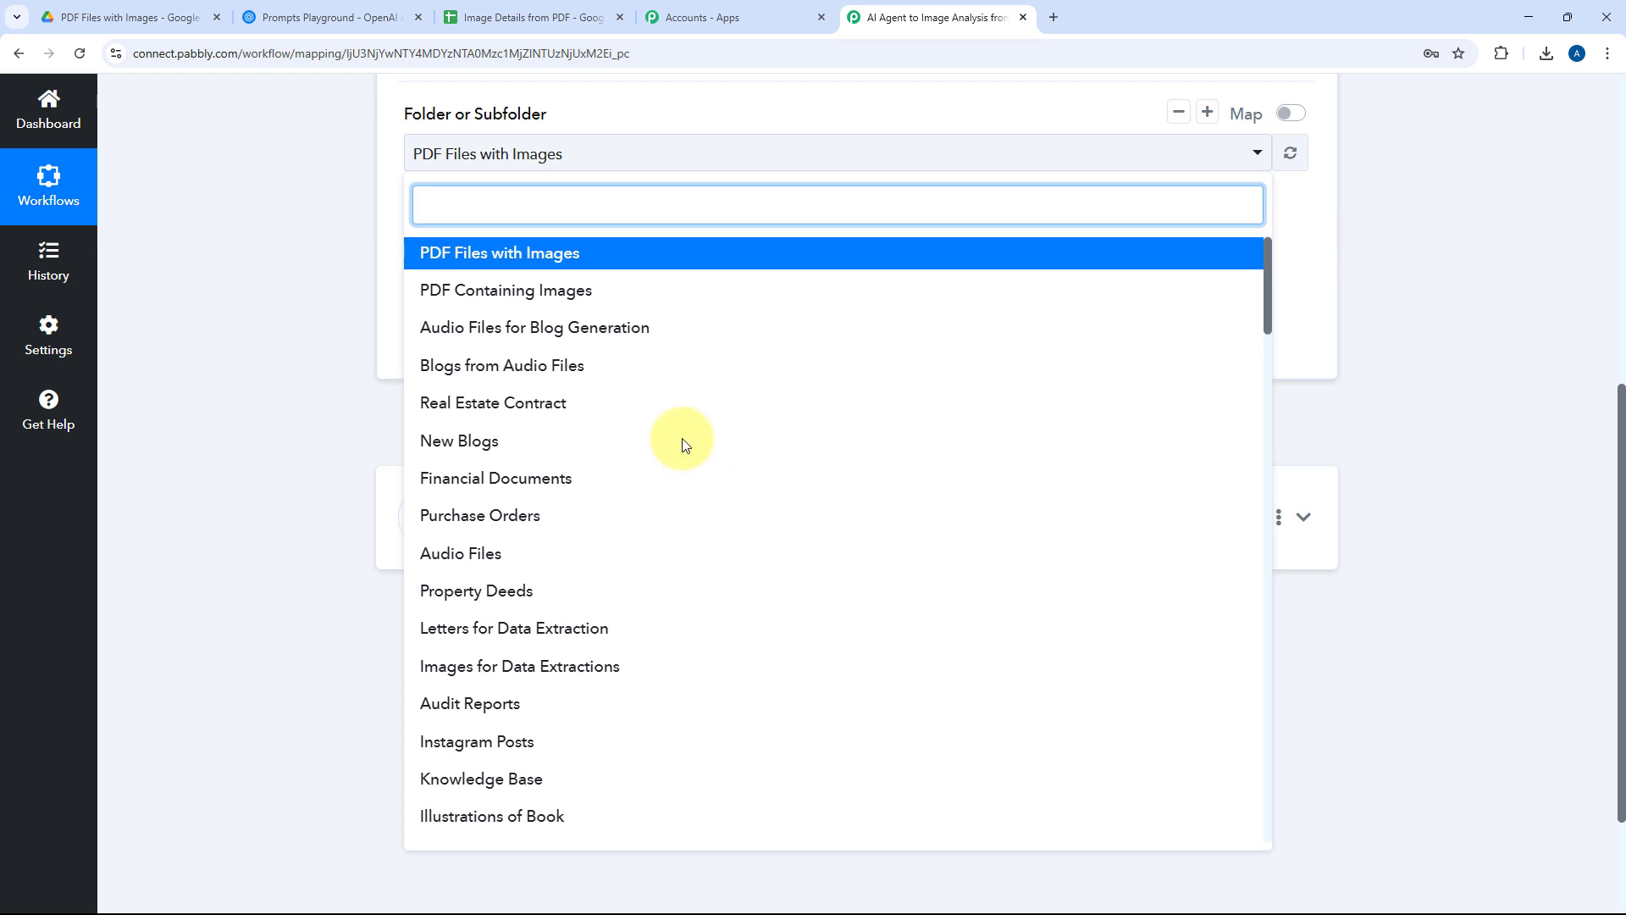
pyautogui.click(127, 17)
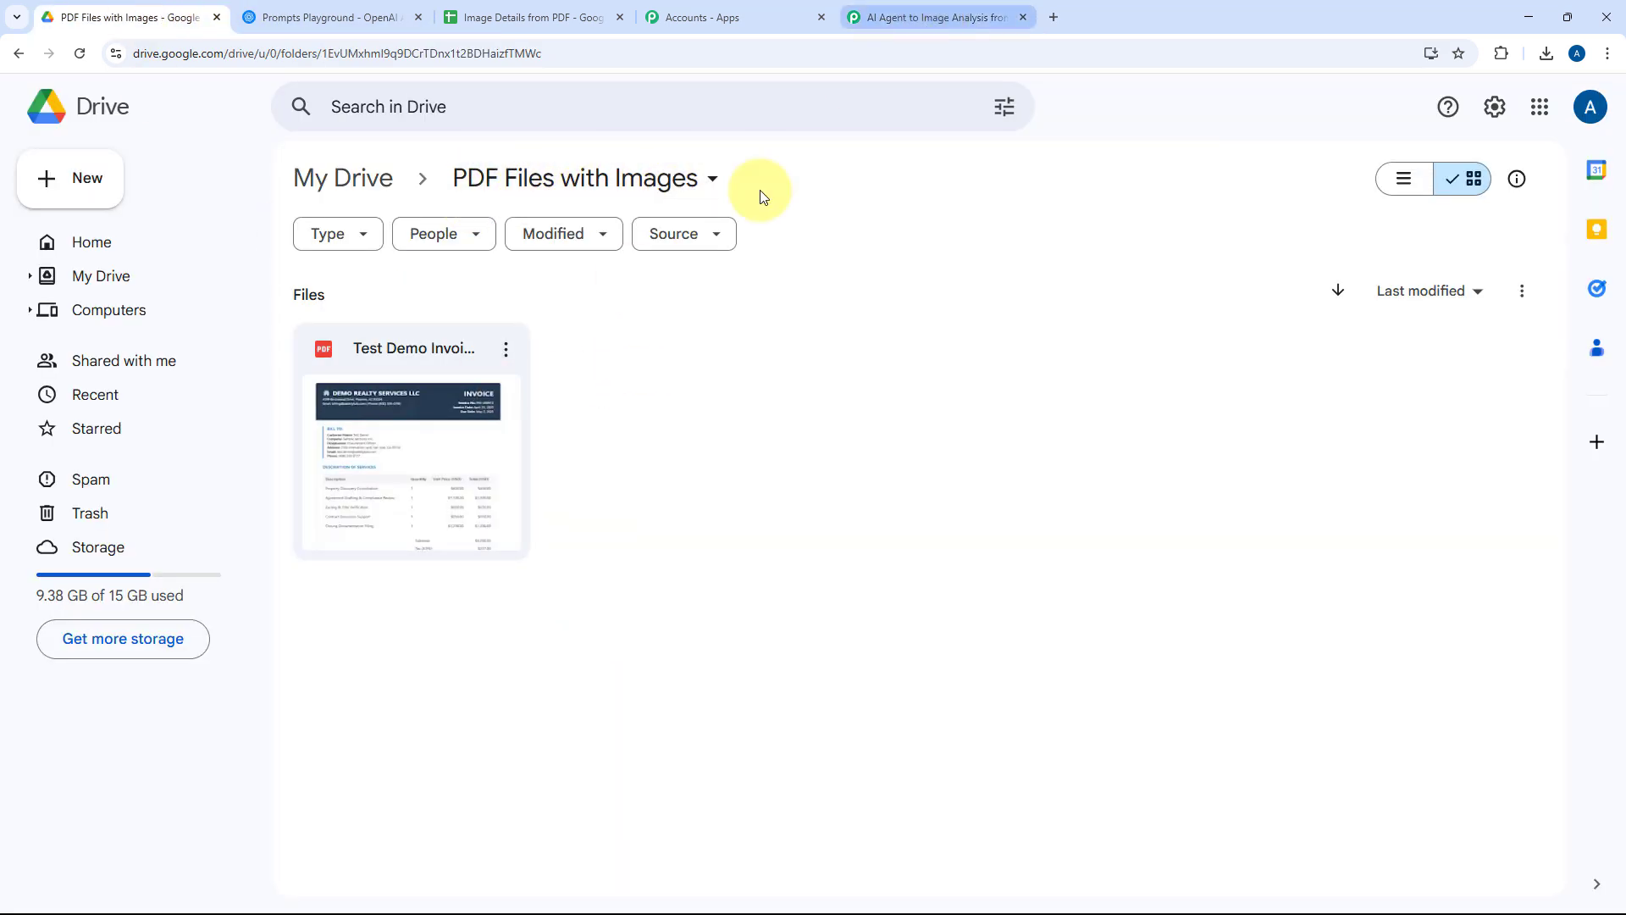
pyautogui.click(945, 17)
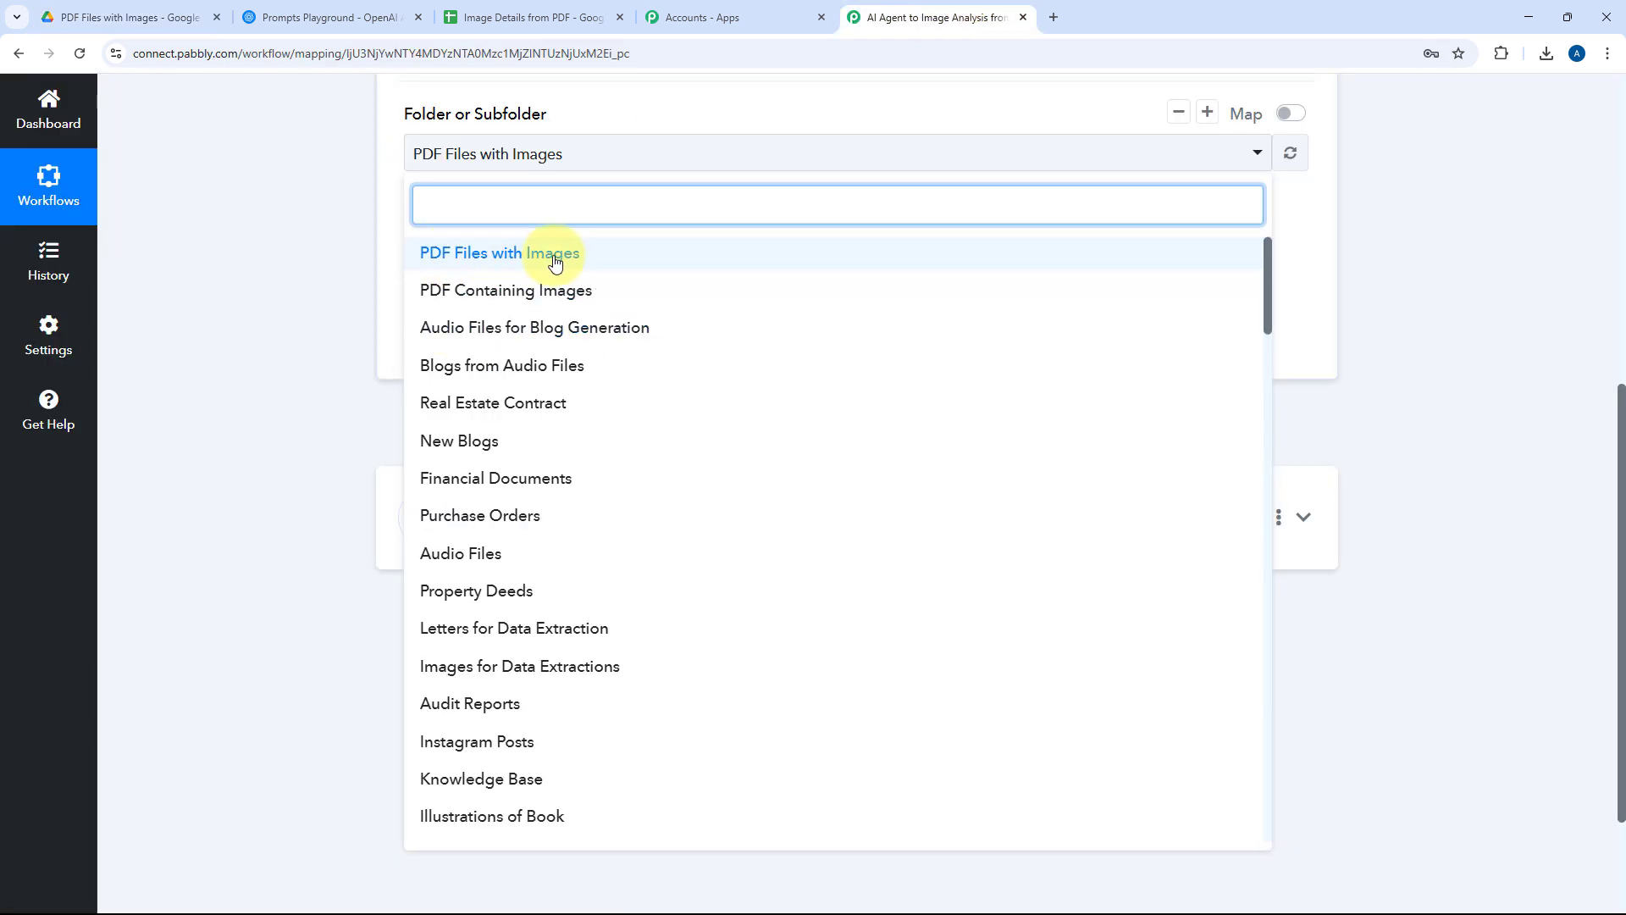
pyautogui.click(554, 263)
pyautogui.scroll(2, 593, 247)
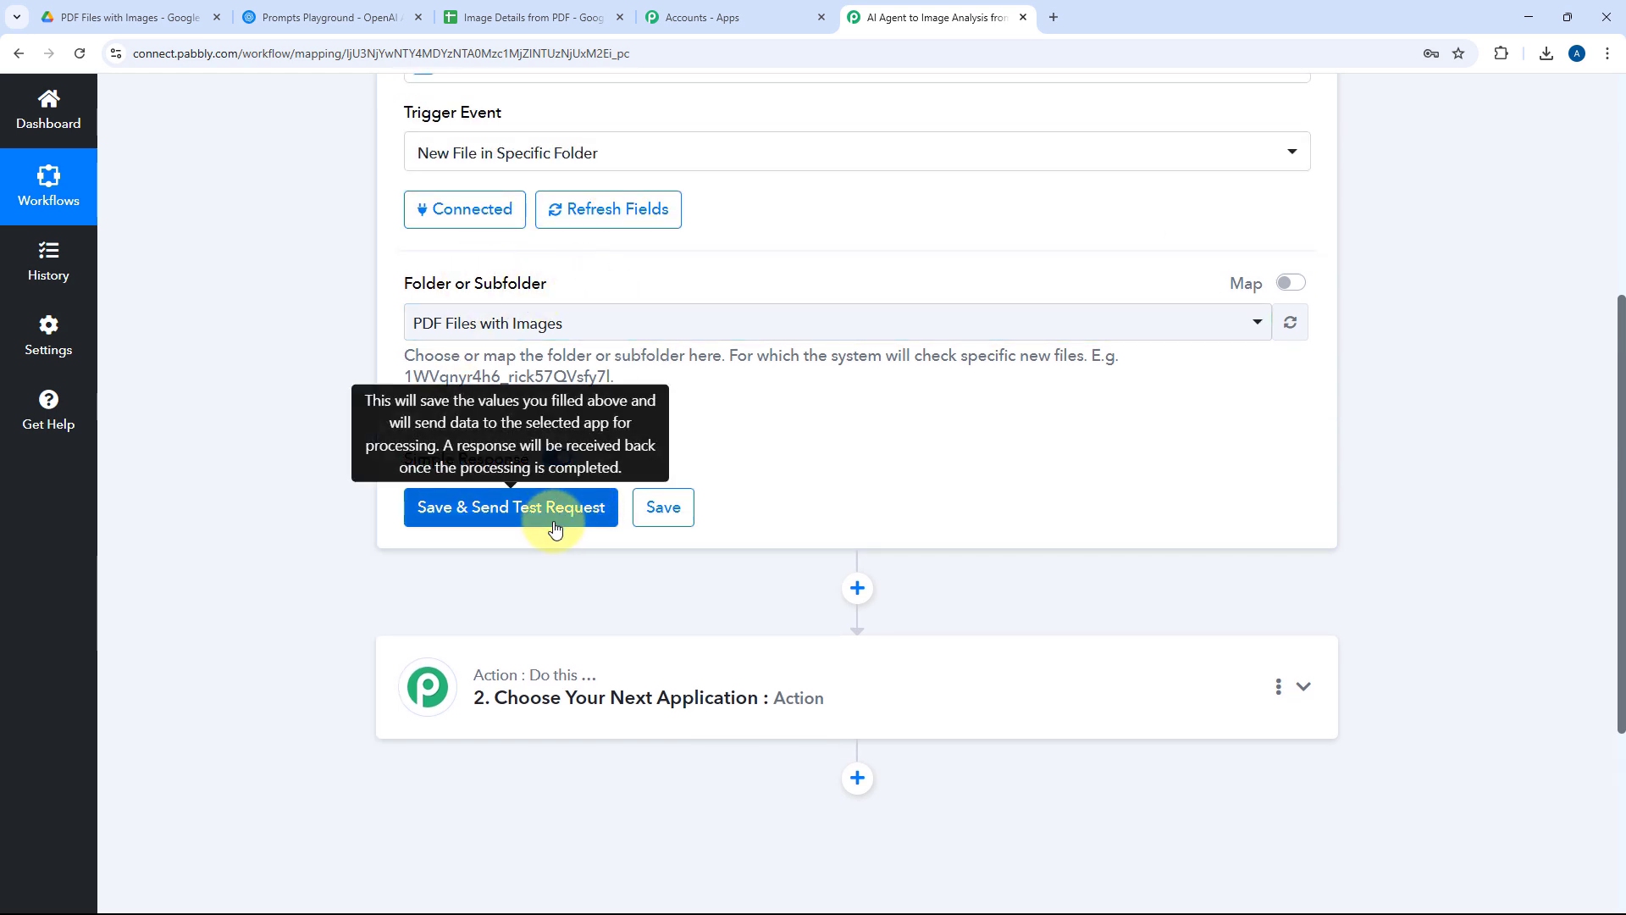
# Step: Examine the PDF Files with Images folder in Google Drive and preview Test Demo Invoice.pdf
pyautogui.click(161, 15)
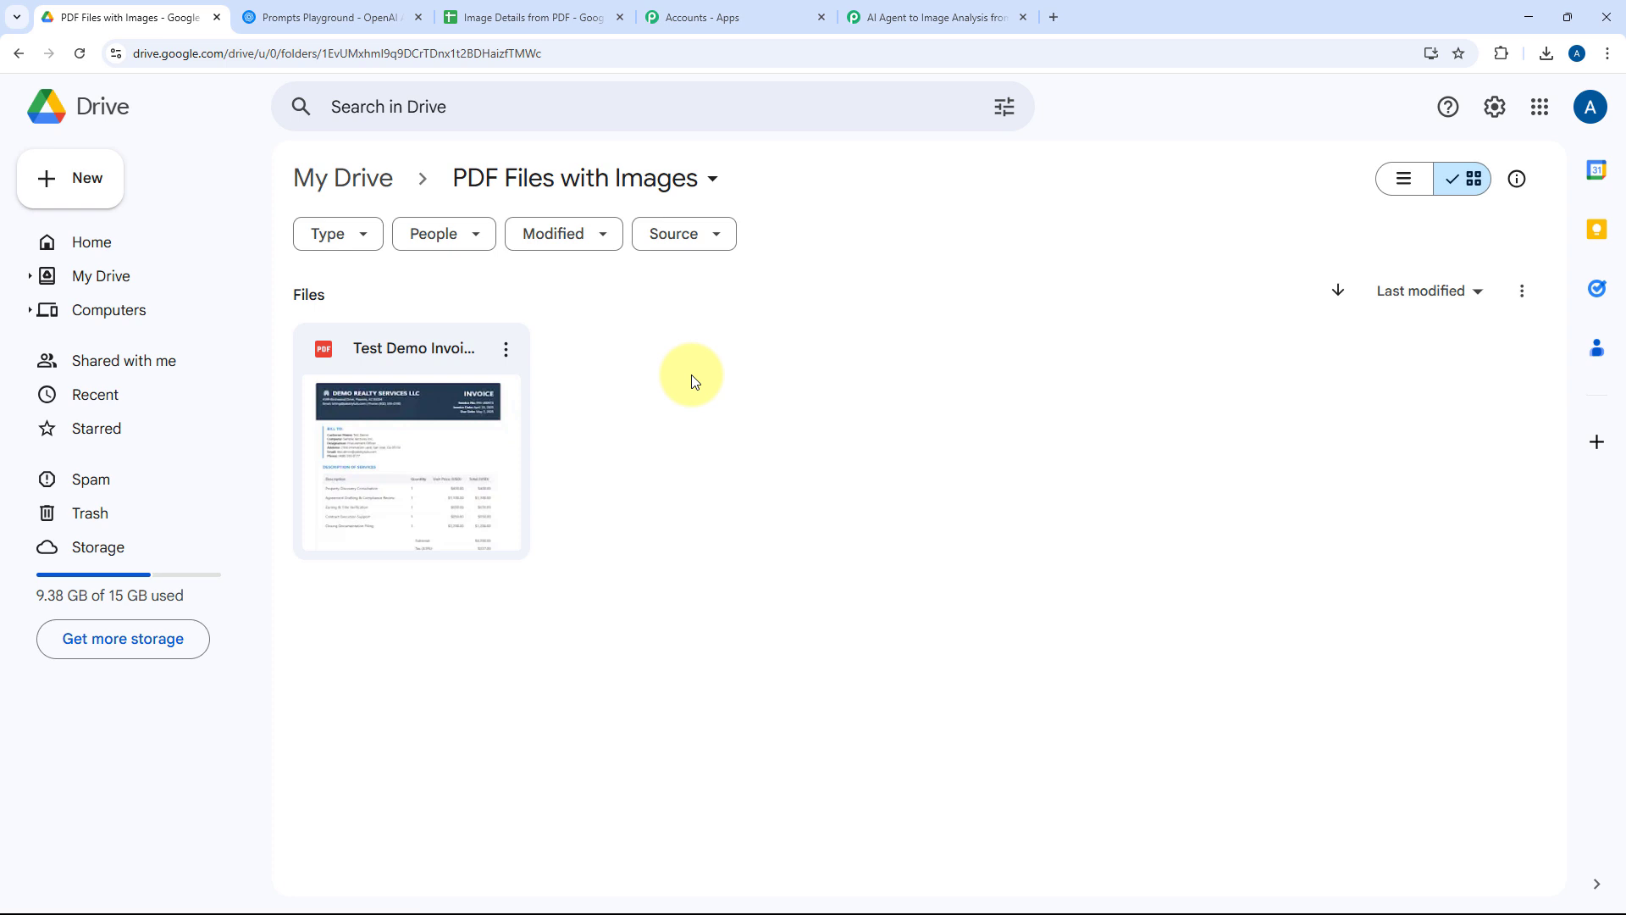
pyautogui.click(907, 17)
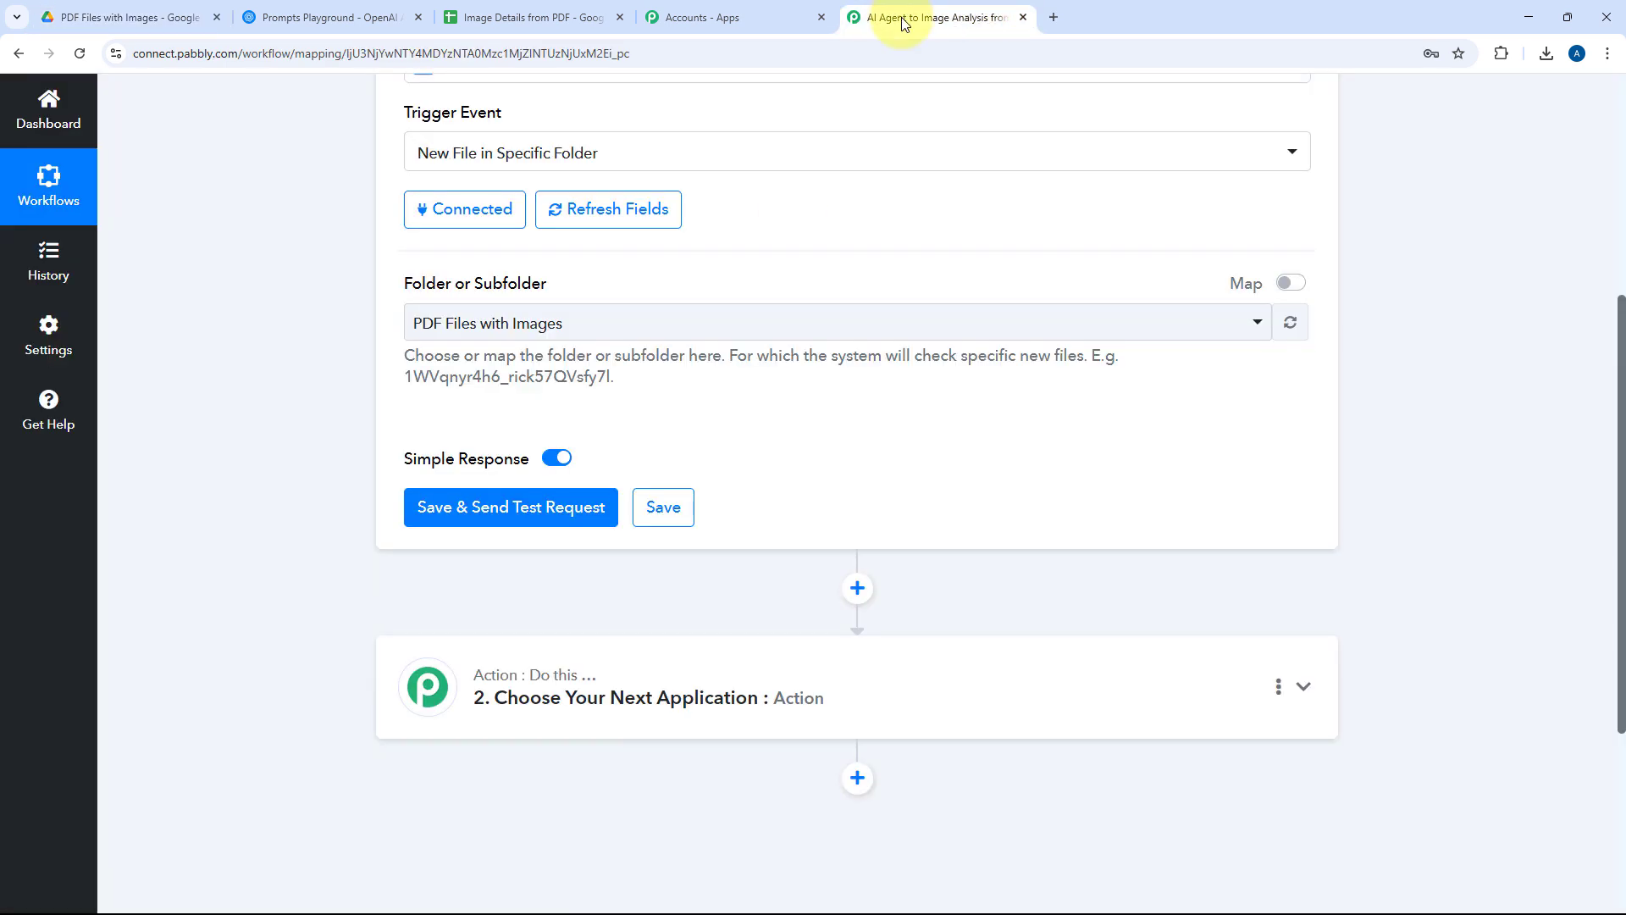
pyautogui.click(166, 12)
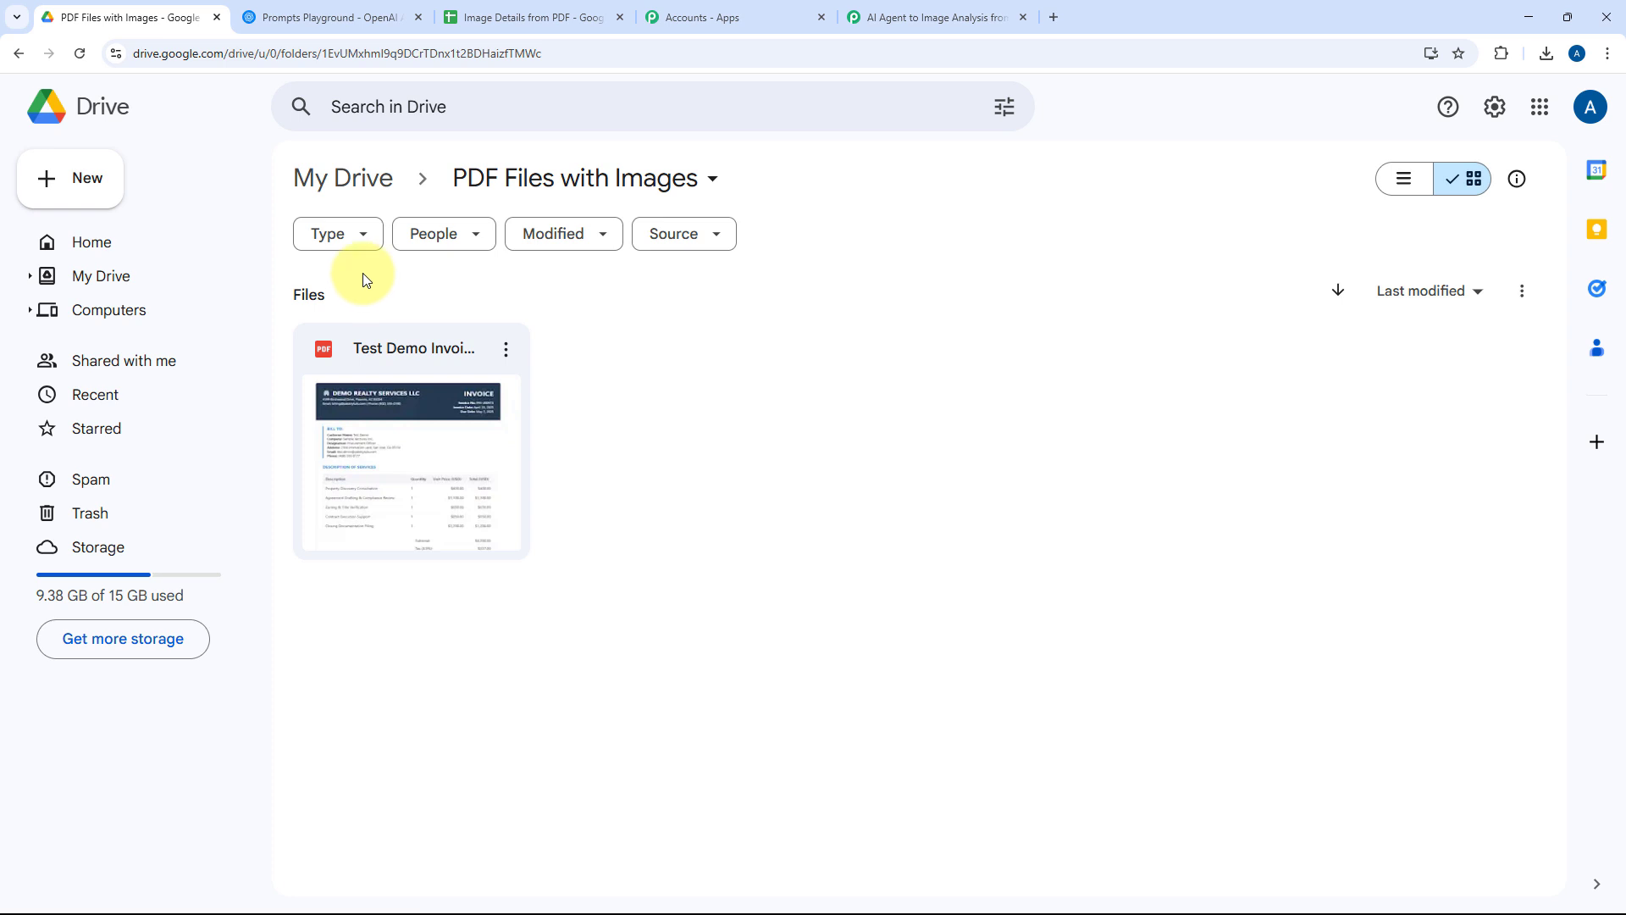
pyautogui.doubleClick(415, 398)
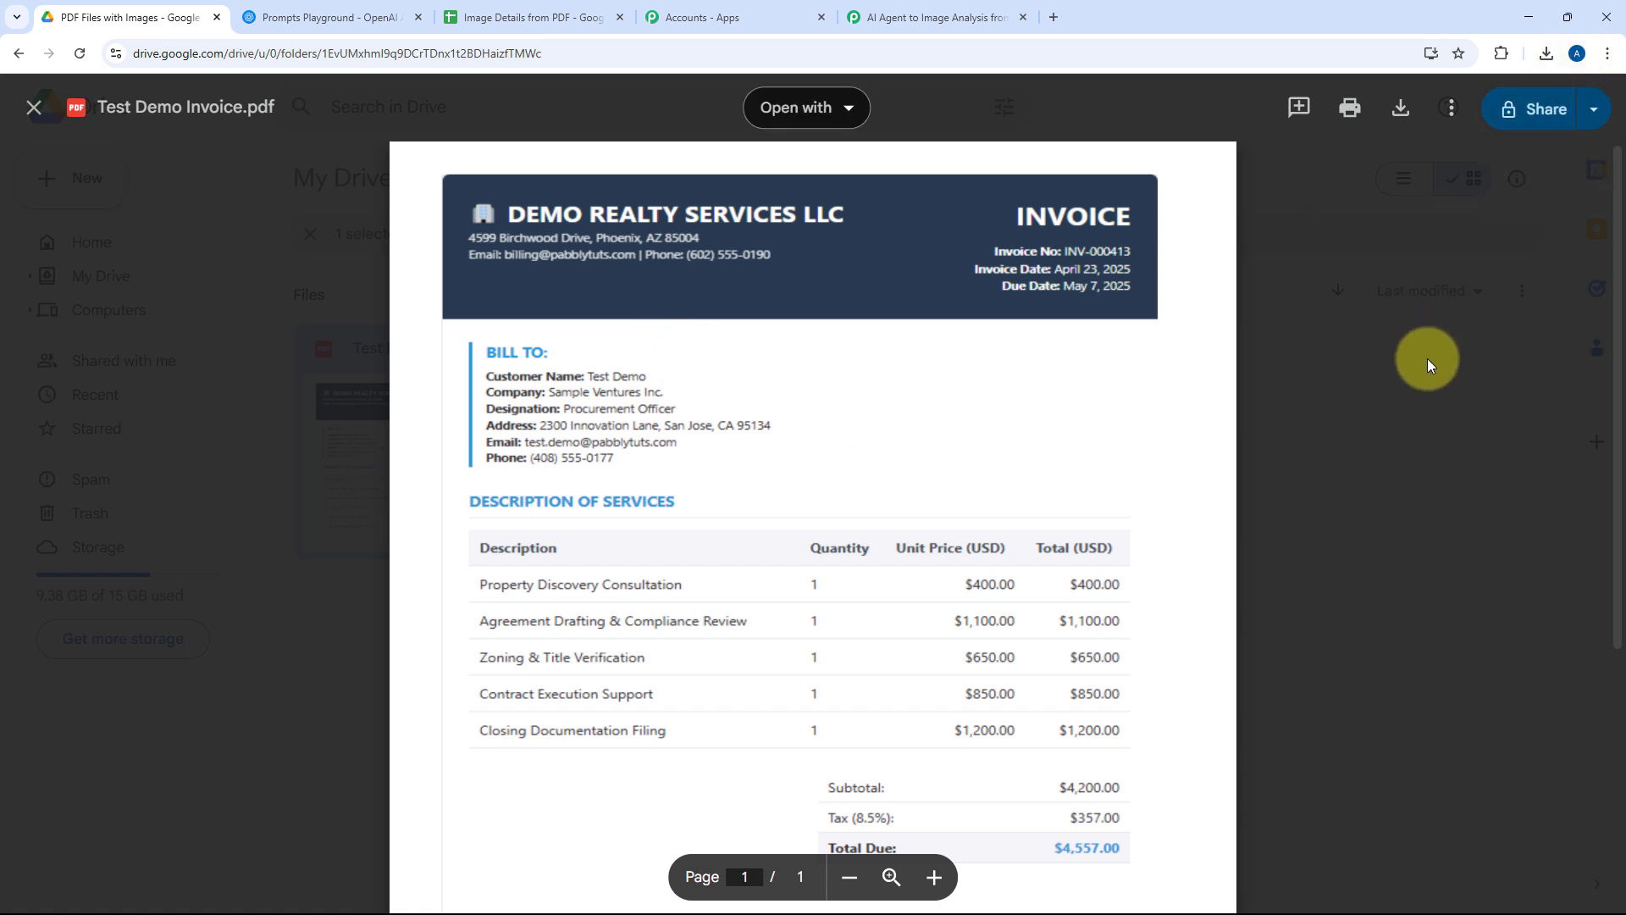
pyautogui.click(1392, 405)
pyautogui.click(754, 479)
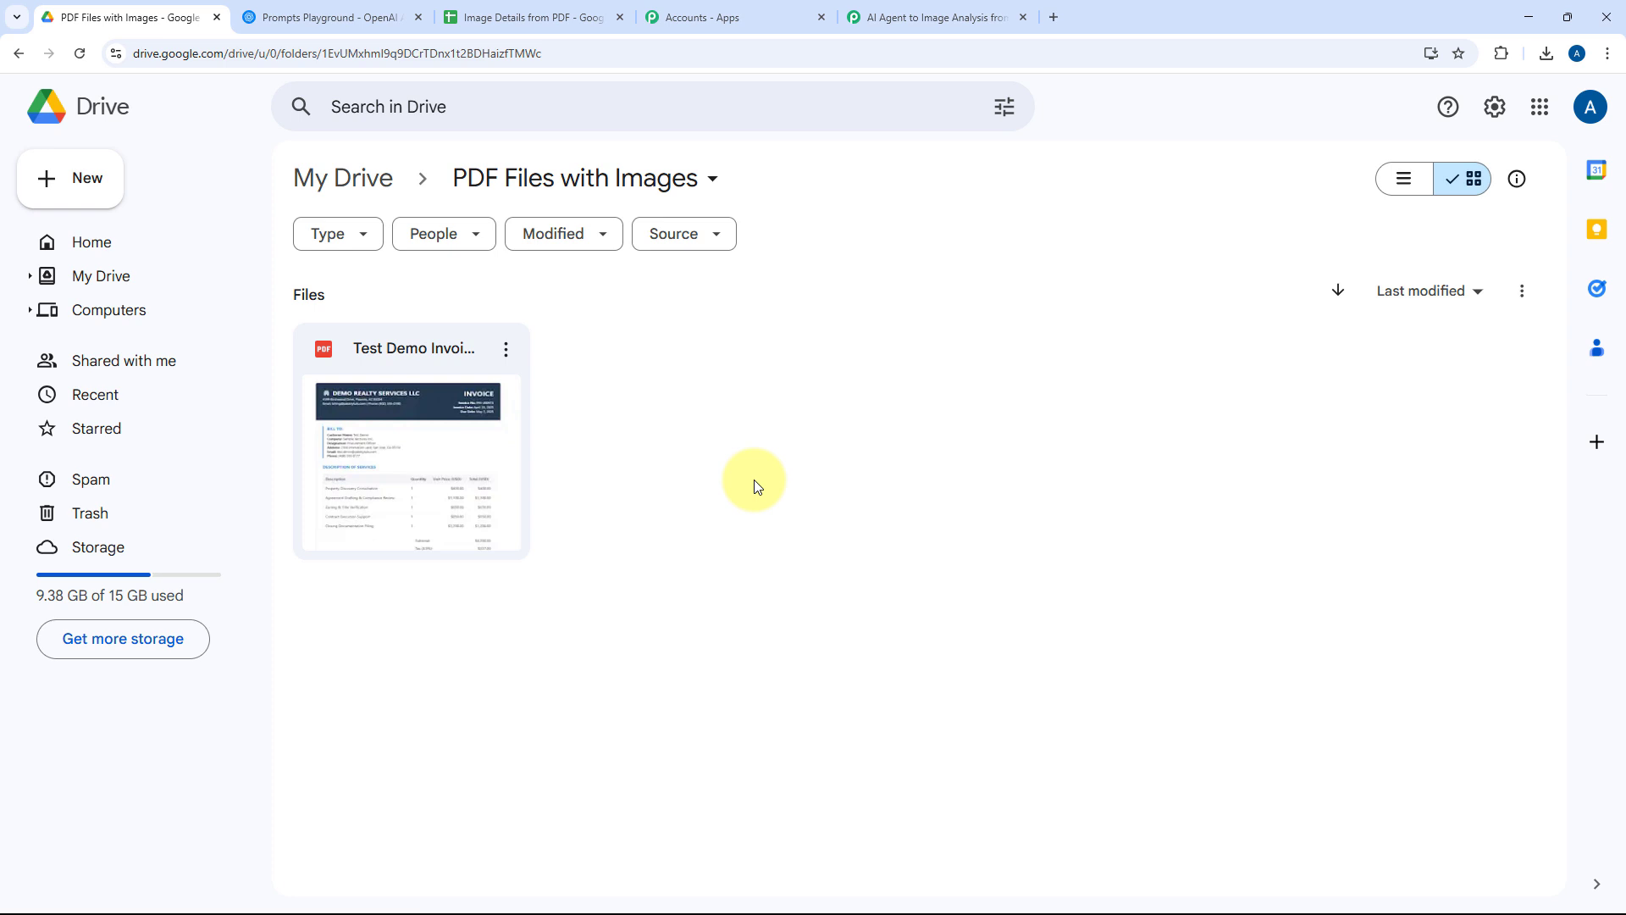
# Step: Change the PDF Files with Images folder's general access to Anyone with the link and check the sharing of Test Demo Invoice.pdf
pyautogui.click(686, 181)
pyautogui.moveTo(755, 410)
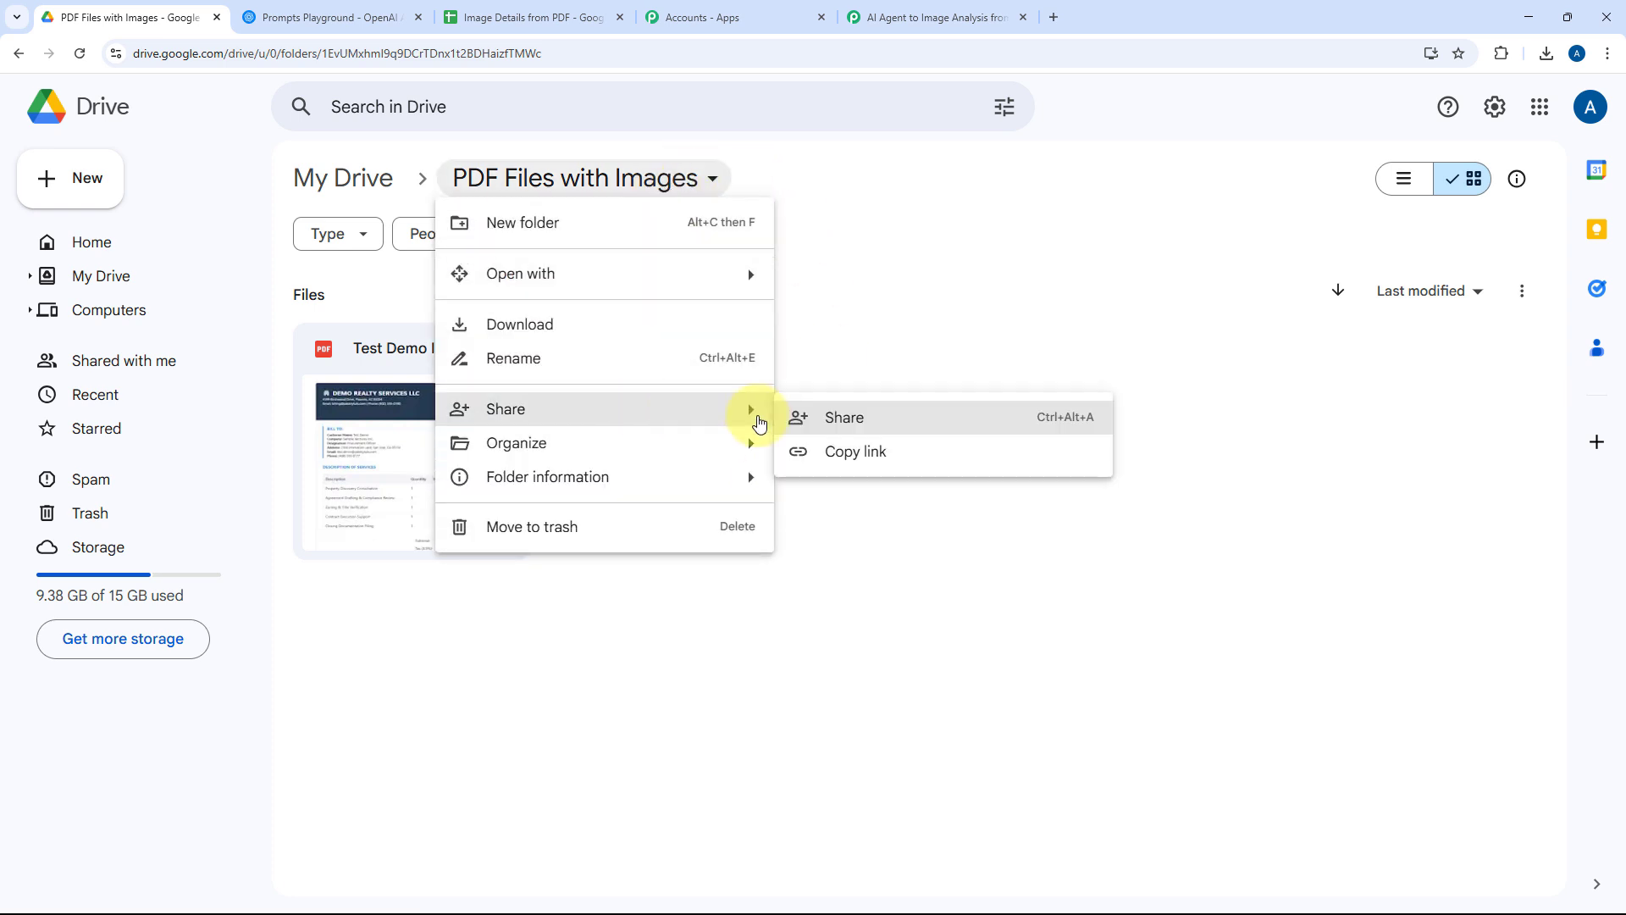
pyautogui.click(874, 429)
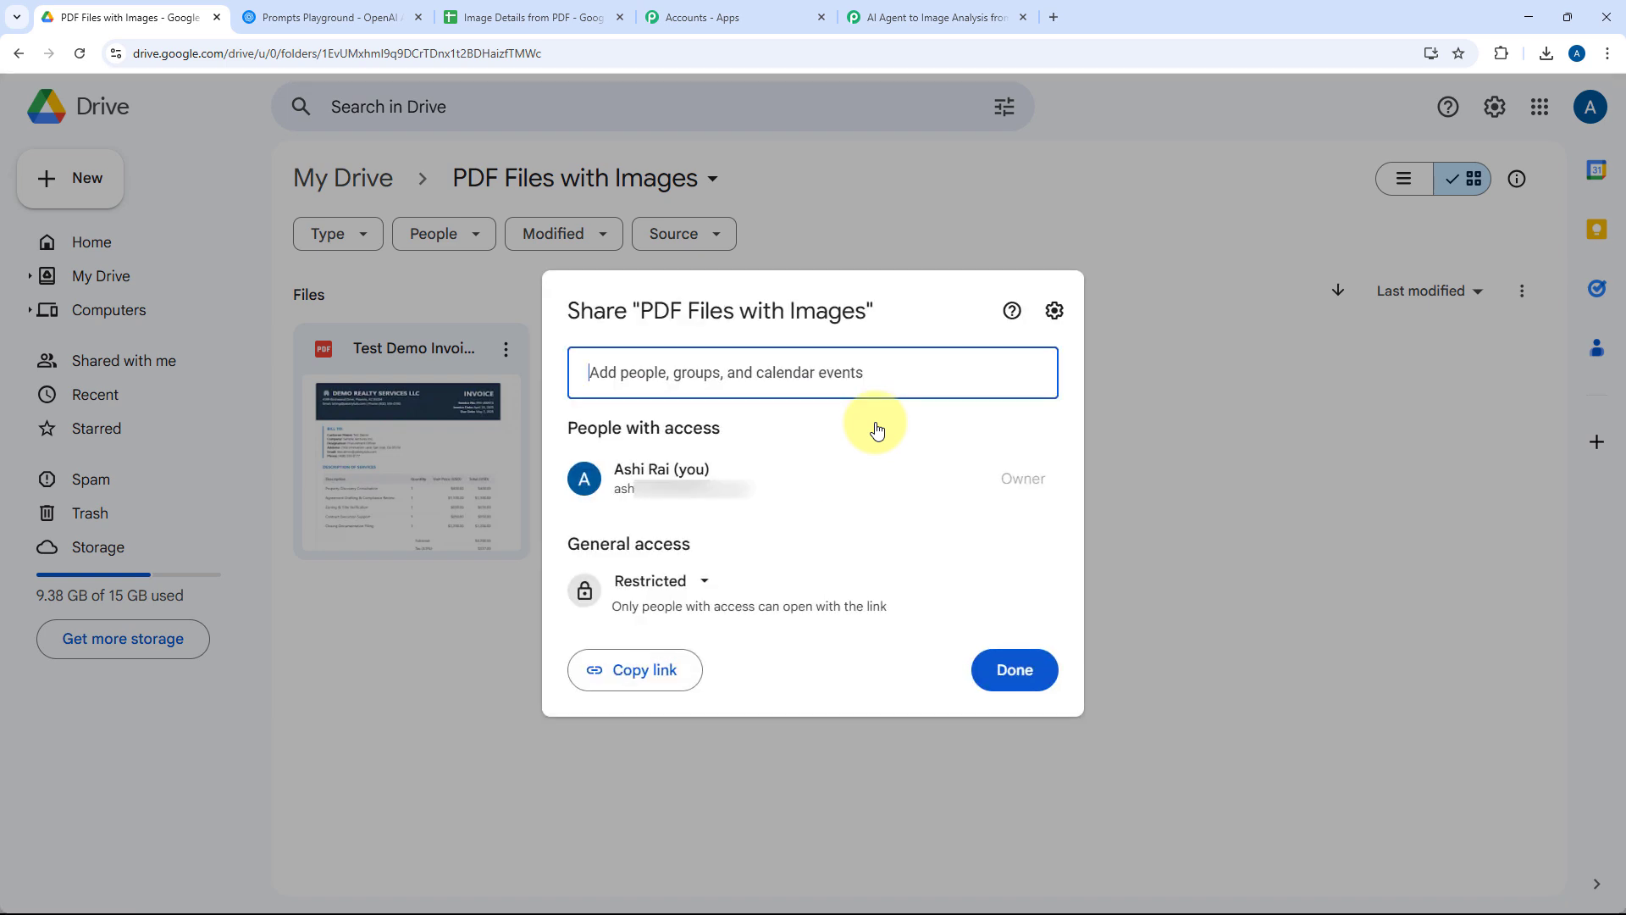
pyautogui.click(700, 585)
pyautogui.click(700, 584)
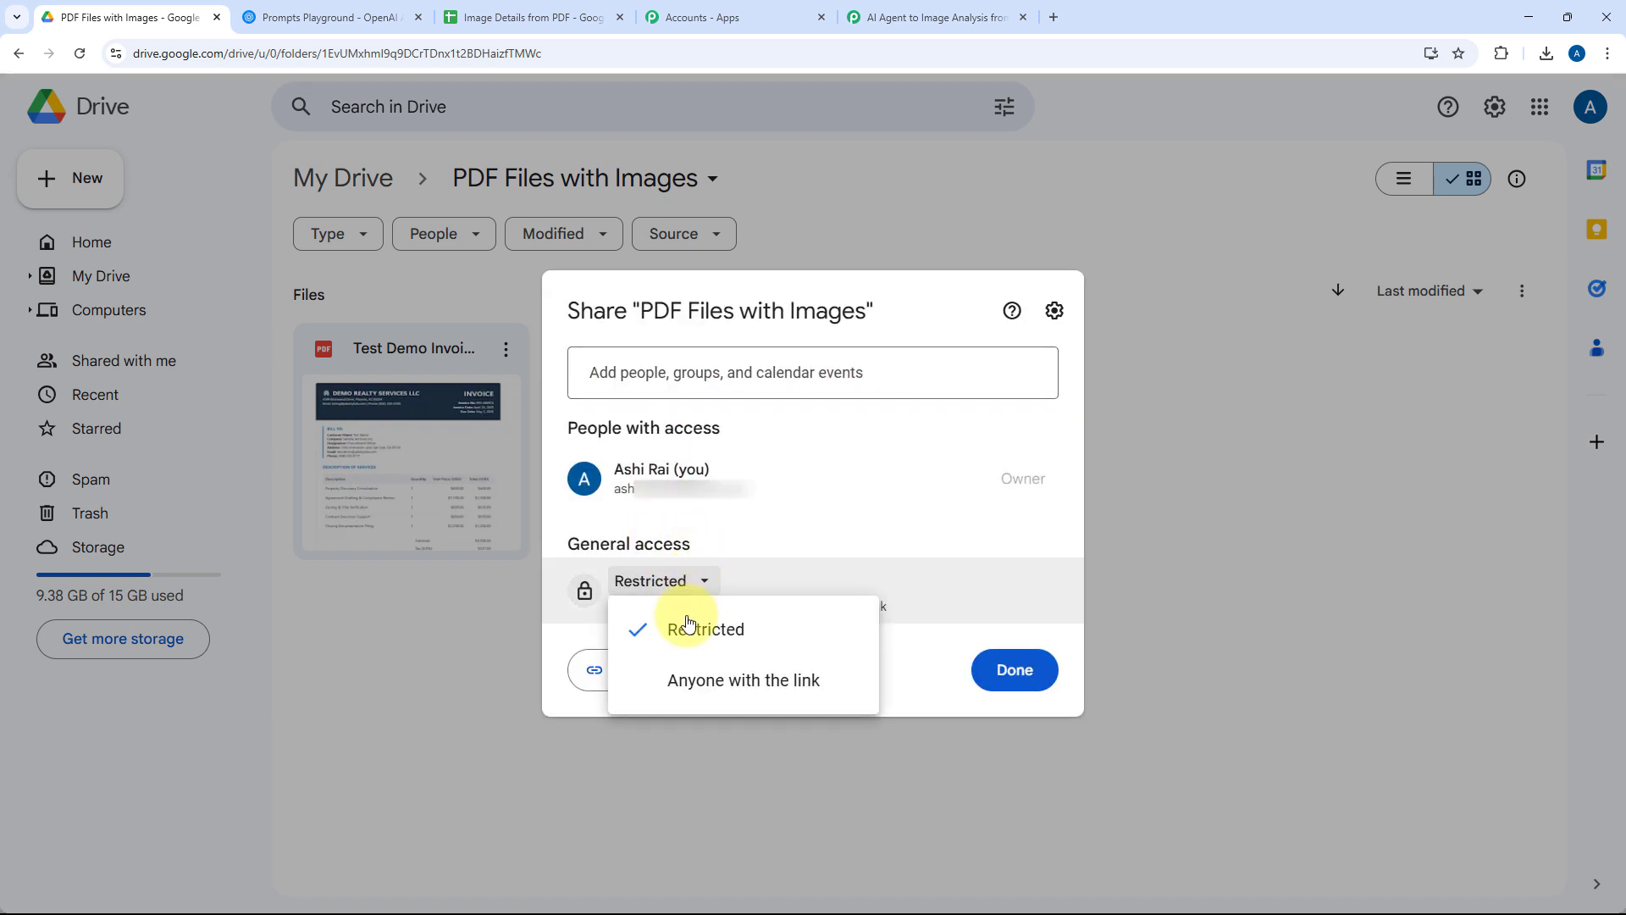
pyautogui.click(690, 683)
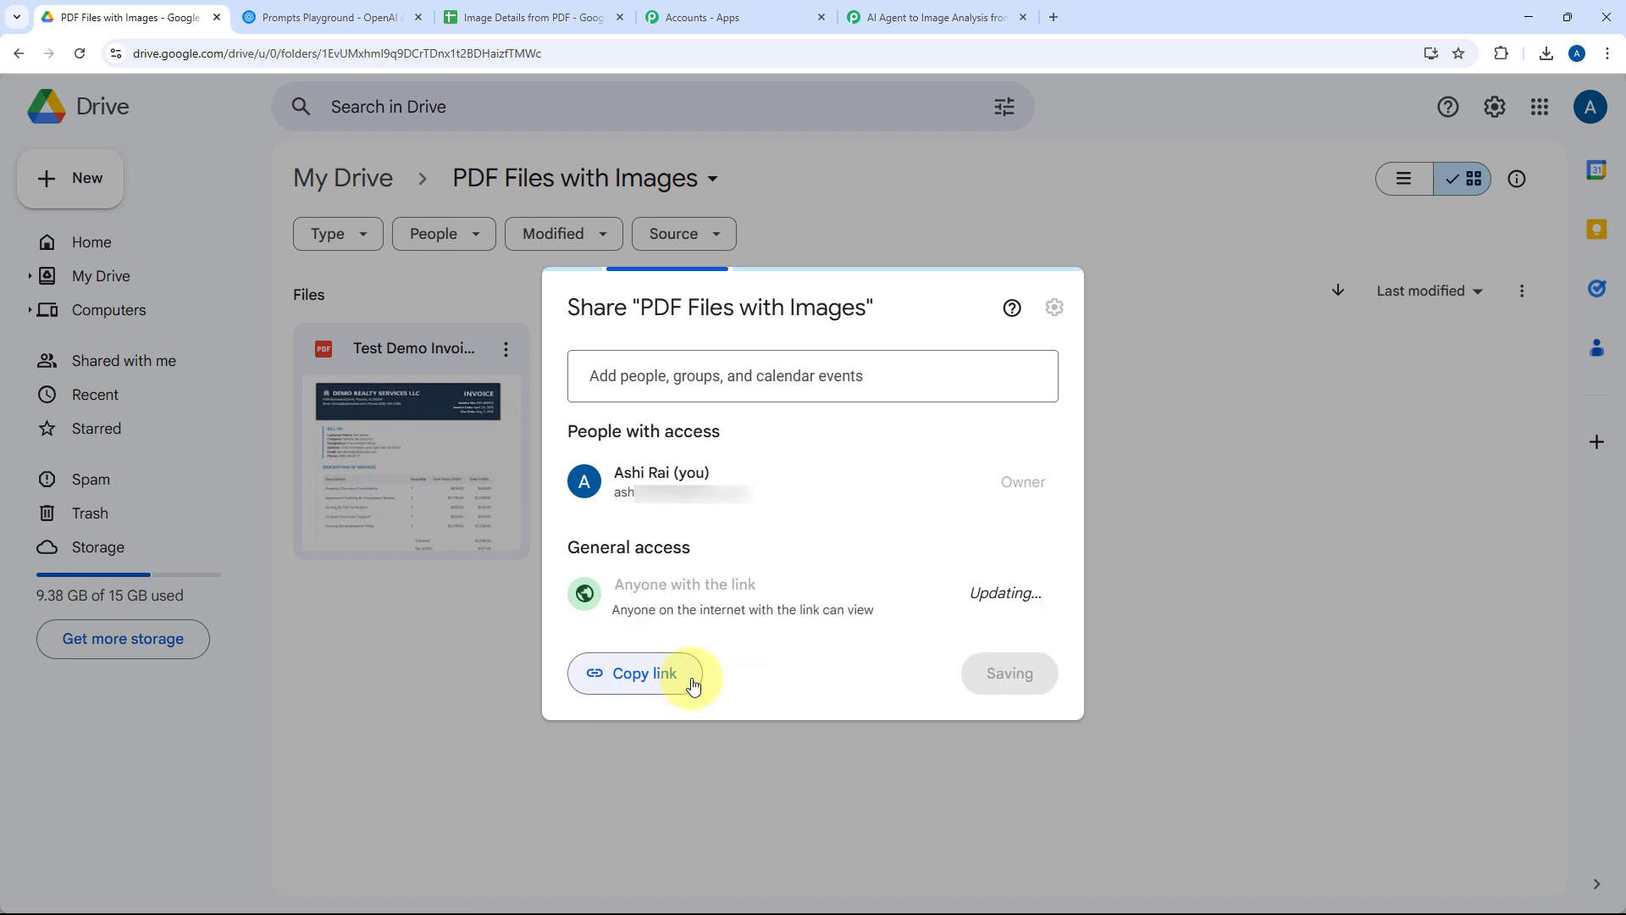
pyautogui.click(1025, 675)
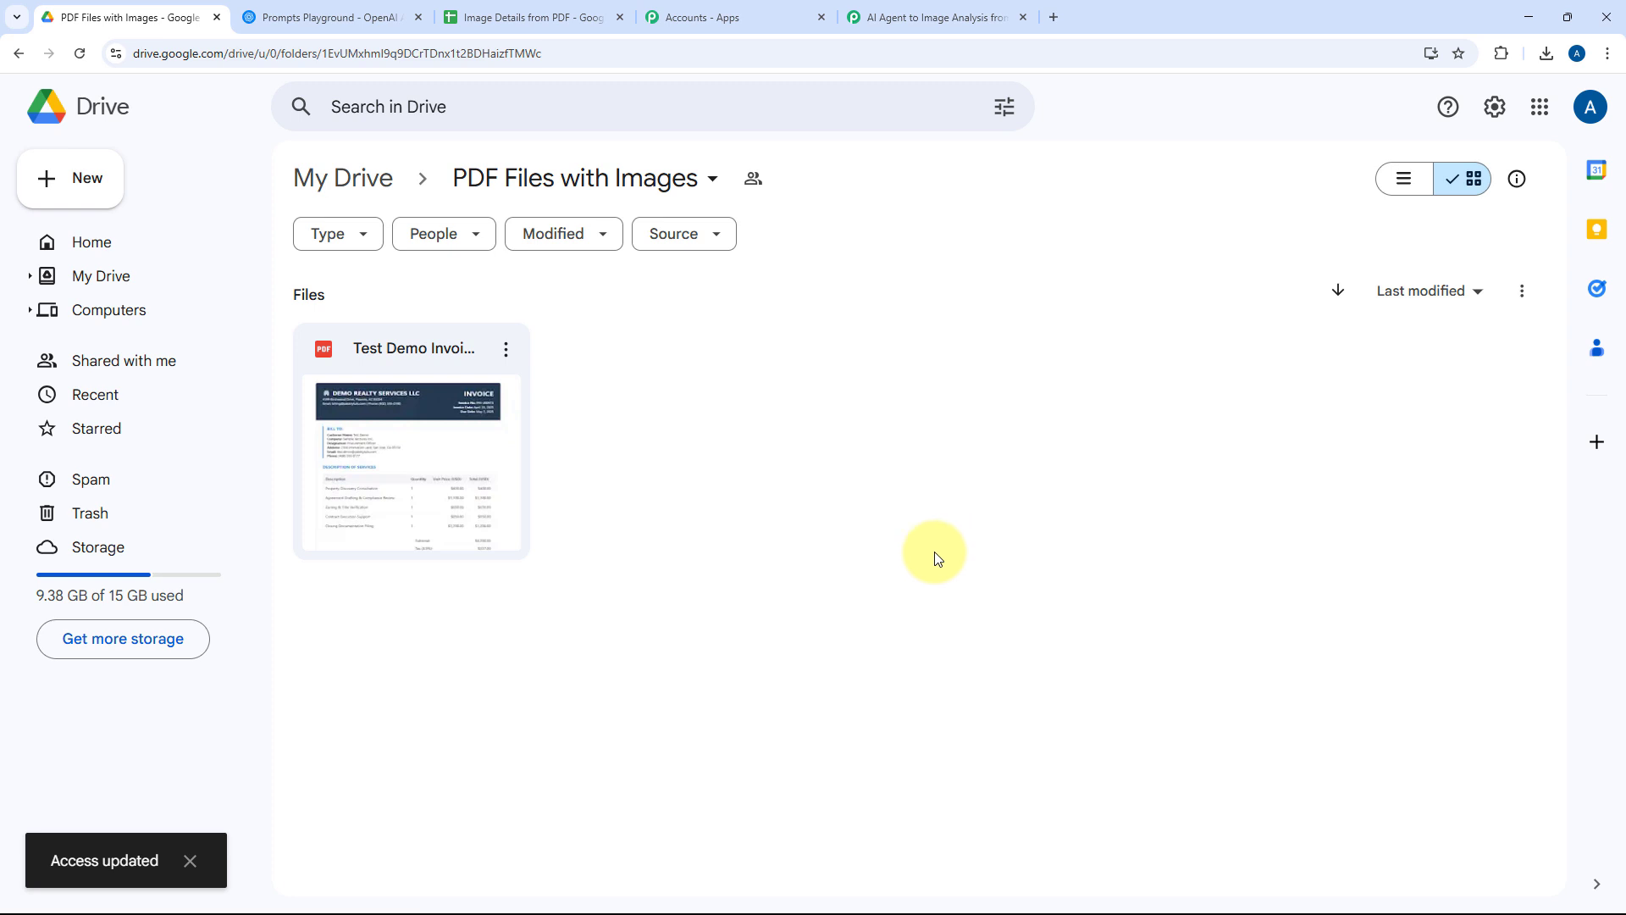
pyautogui.doubleClick(450, 438)
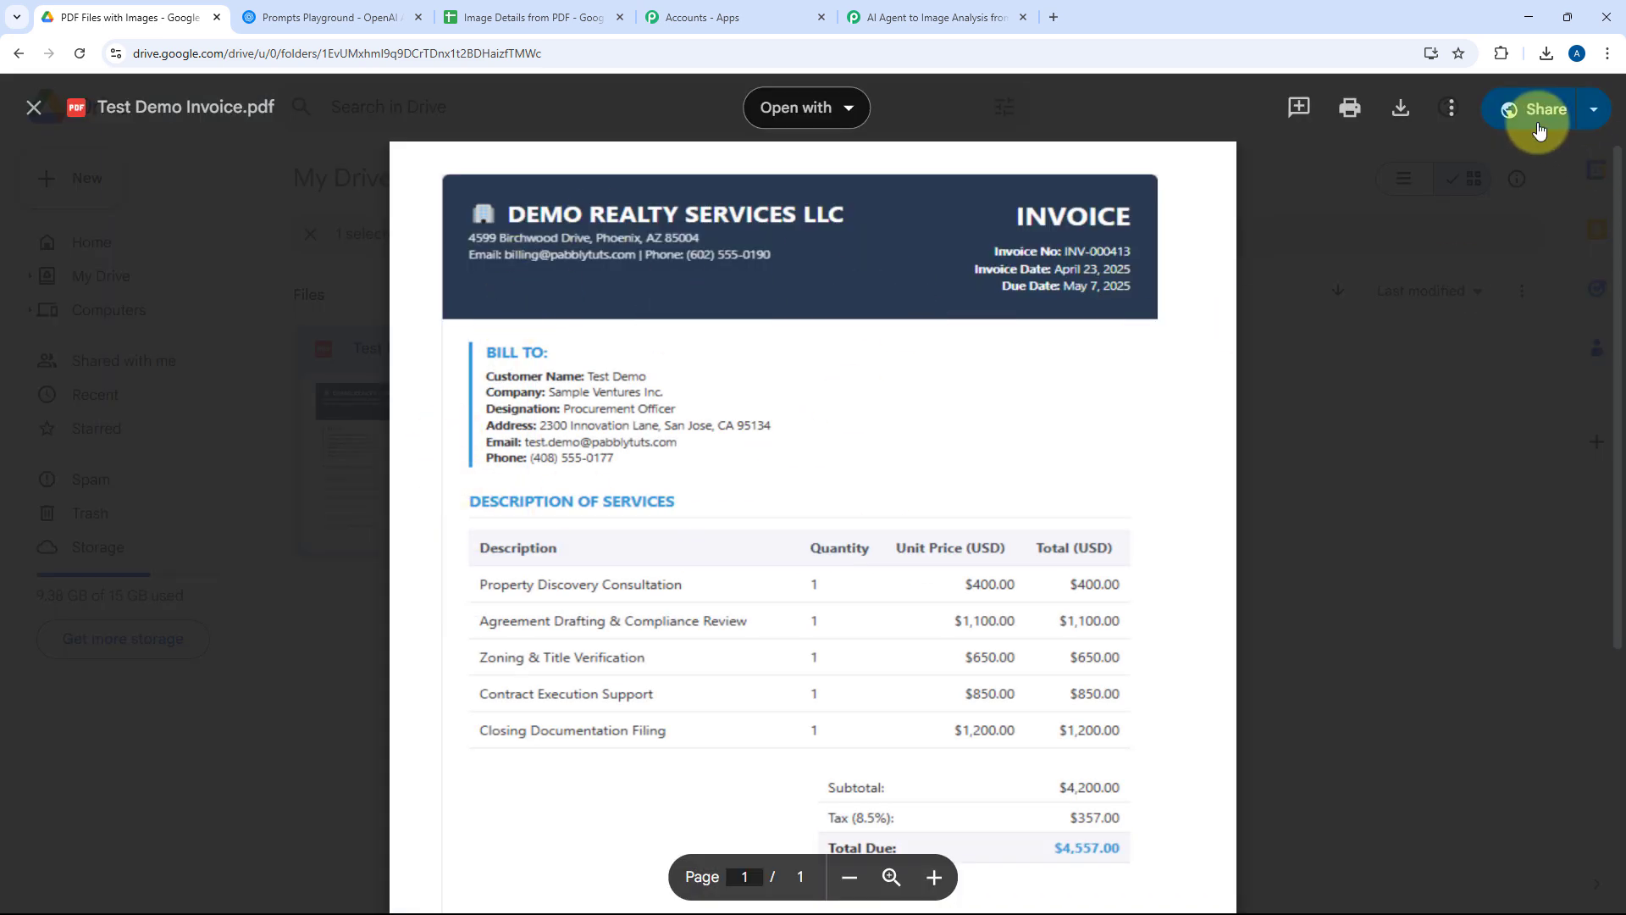
pyautogui.click(1335, 498)
pyautogui.click(805, 392)
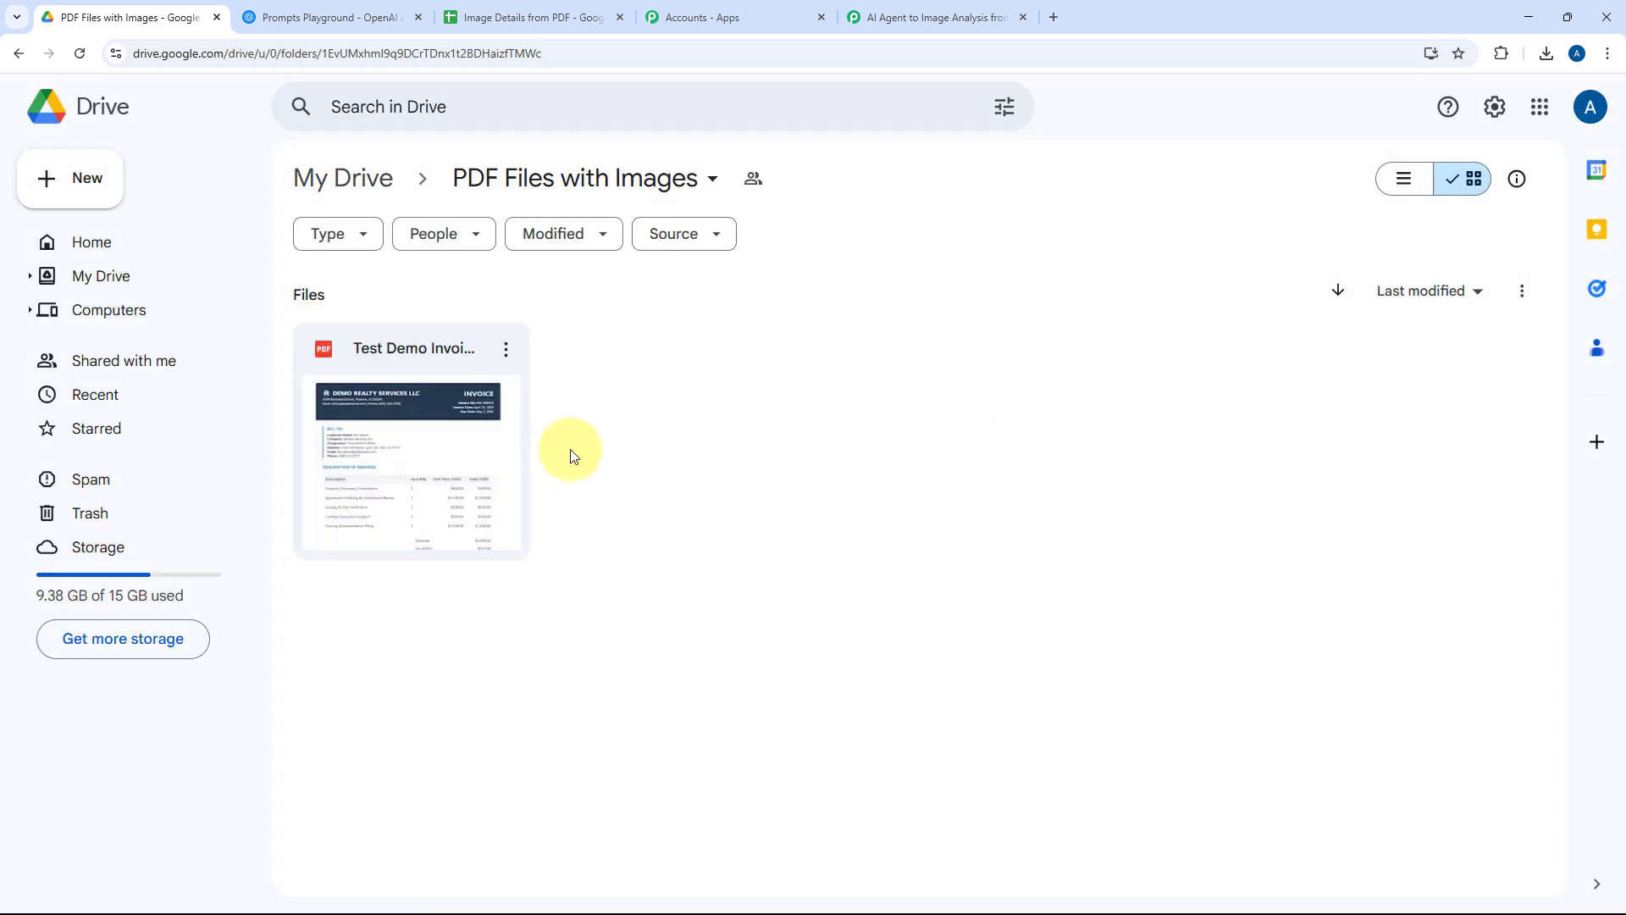
# Step: Return to the Pabbly Connect workflow, save the Google Drive trigger and send a test request
pyautogui.click(915, 8)
pyautogui.scroll(-1, 288, 316)
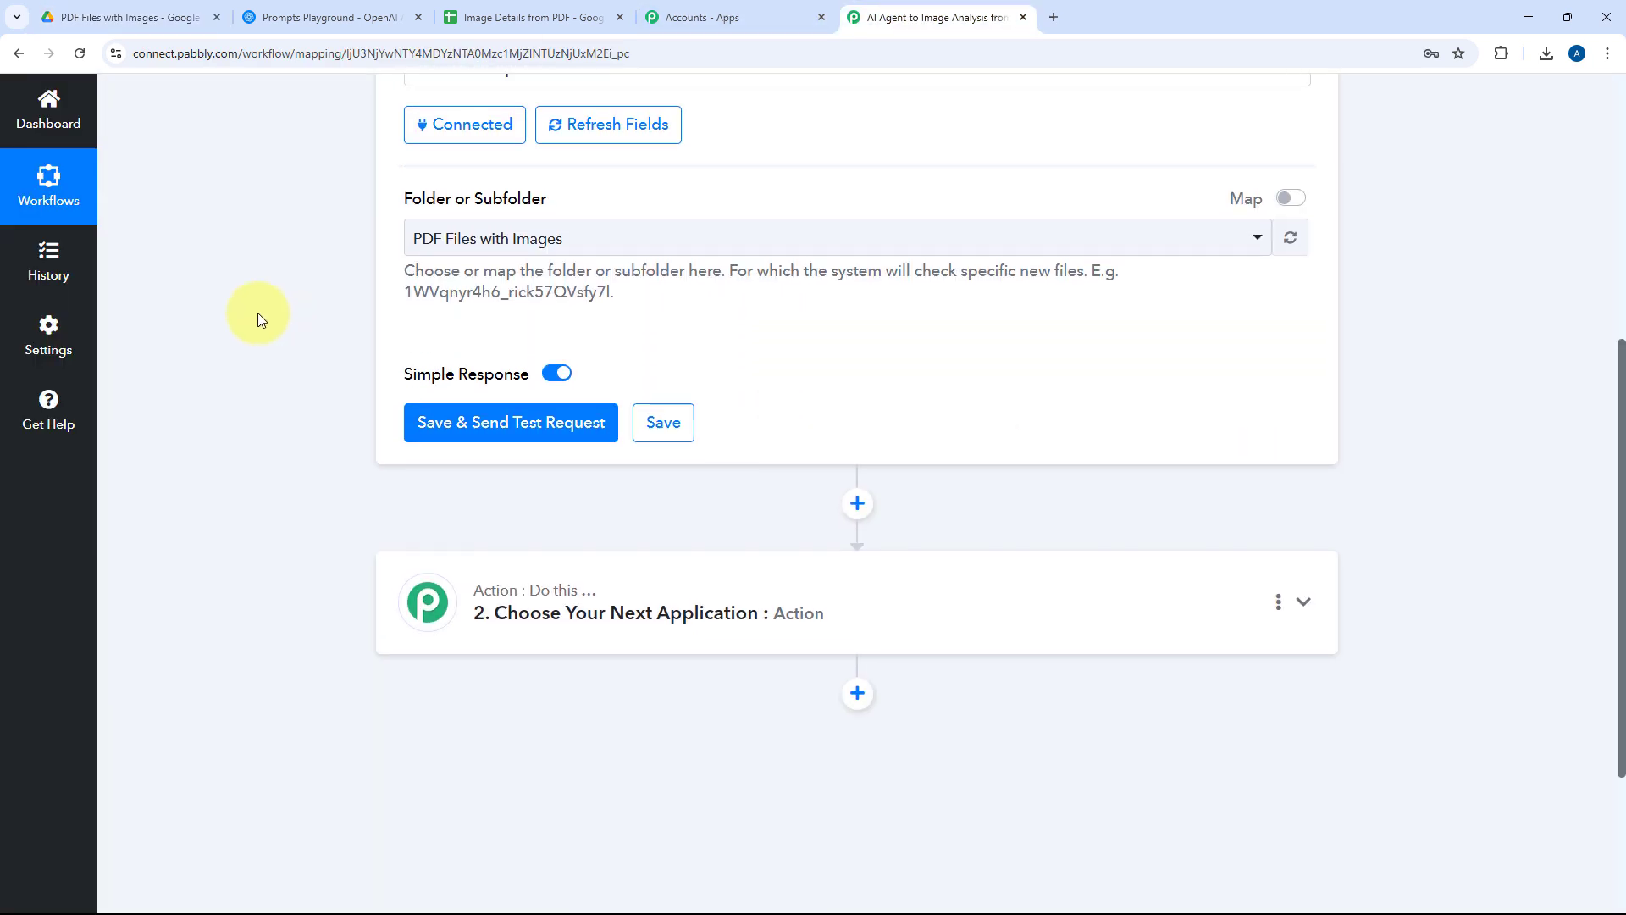
pyautogui.click(505, 424)
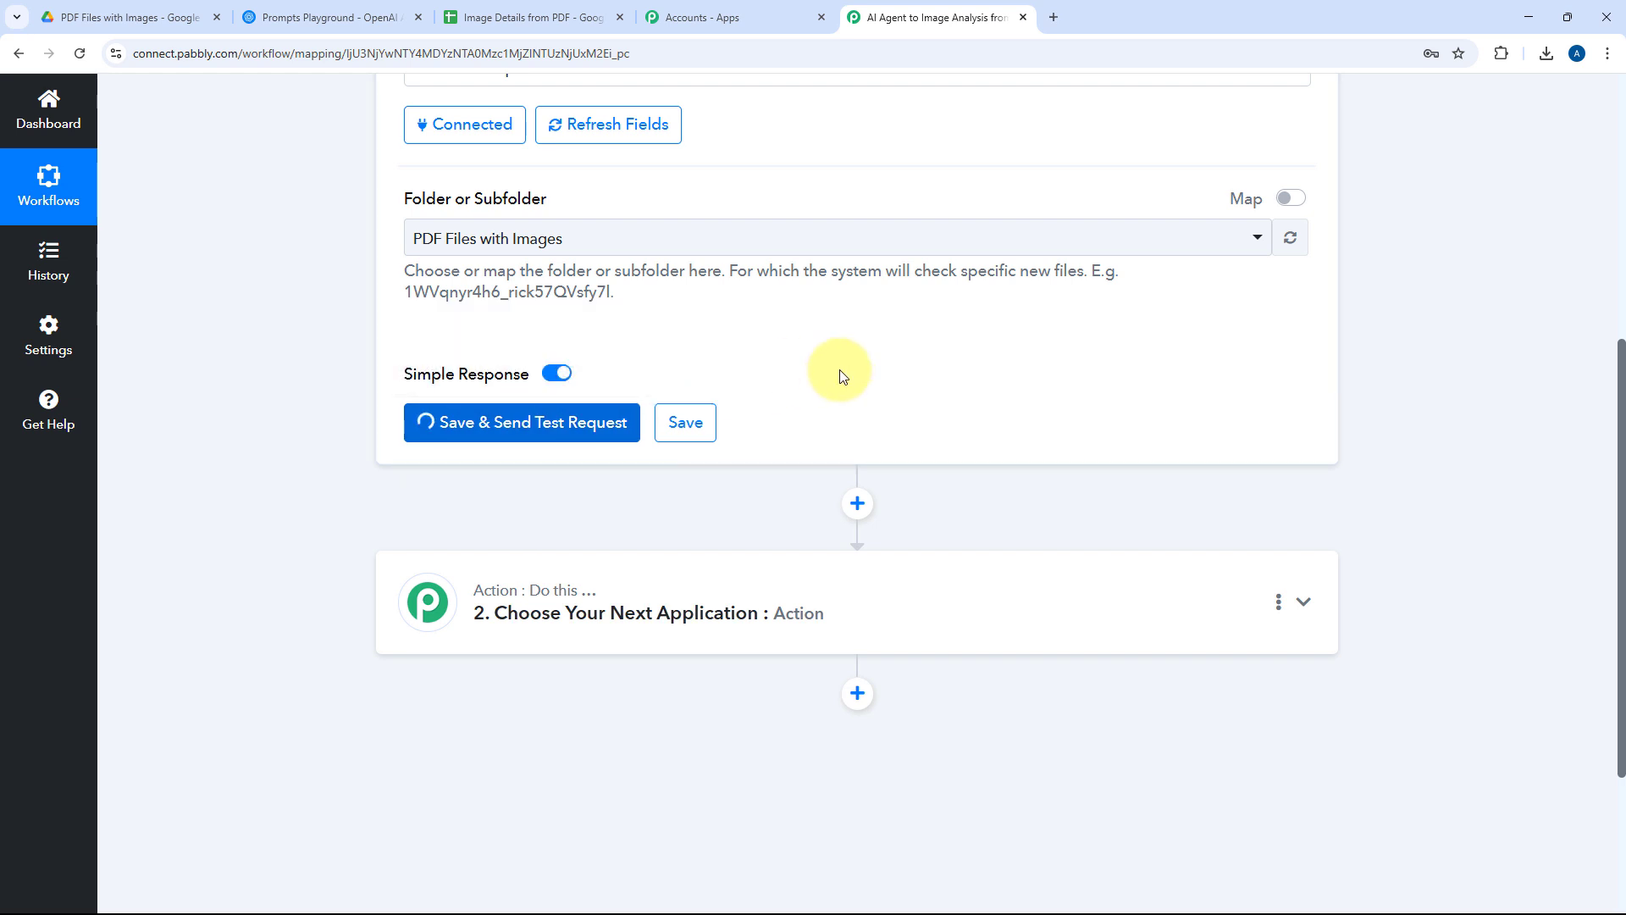
# Step: Examine the trigger's test response, enlarging the WebViewLink and WebContentLink values to read the full file links
pyautogui.scroll(-4, 841, 376)
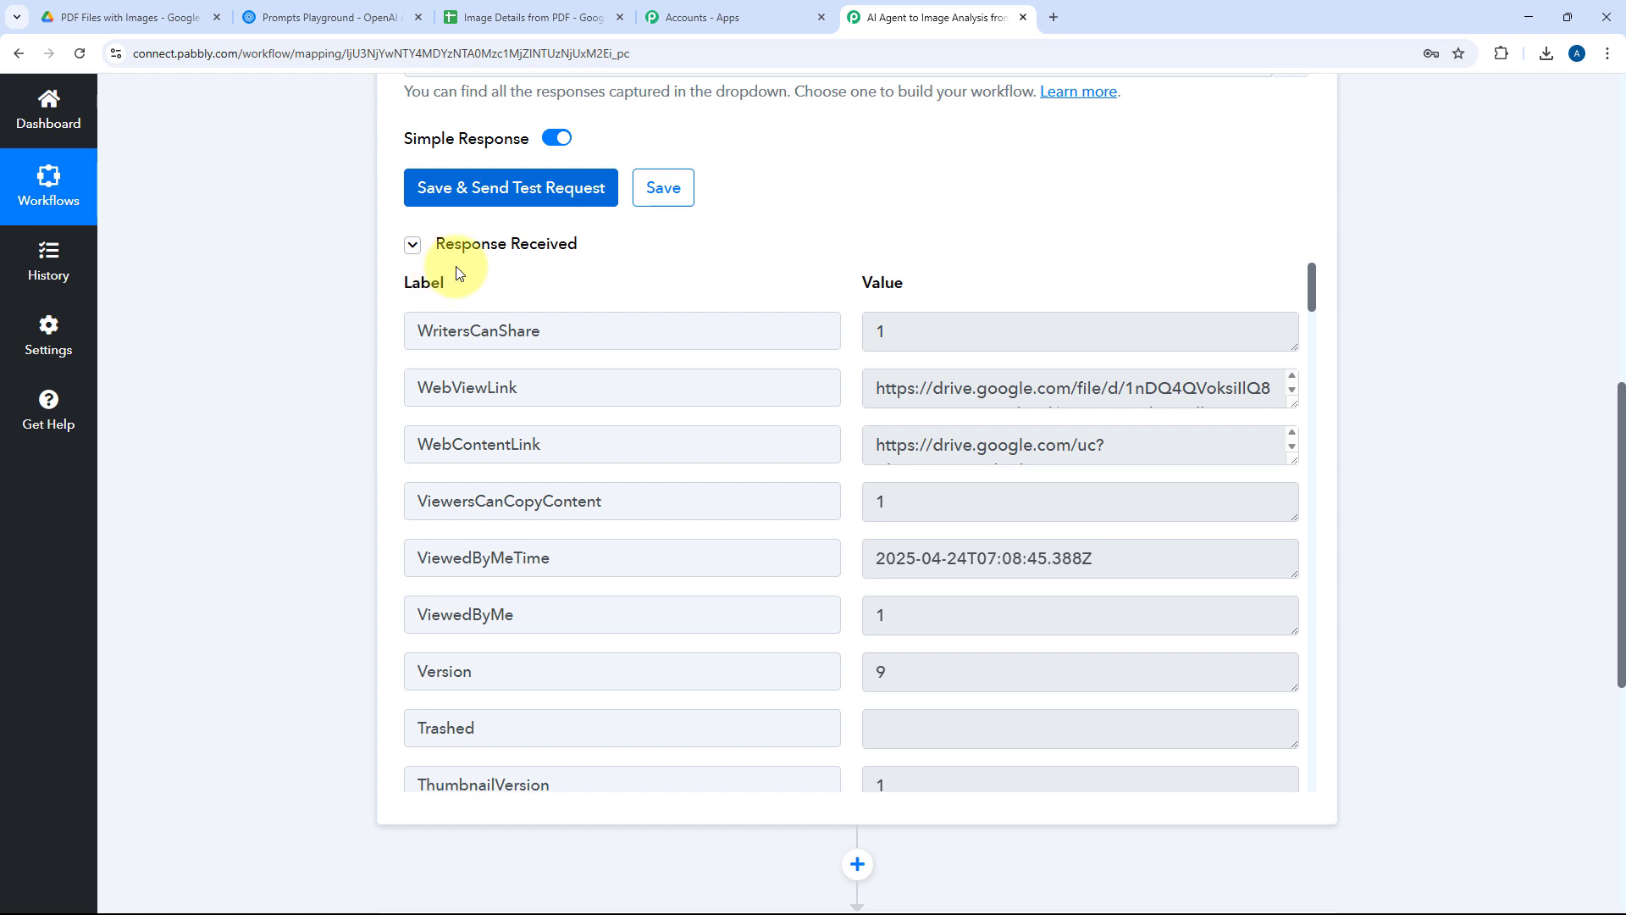
pyautogui.scroll(-3, 847, 254)
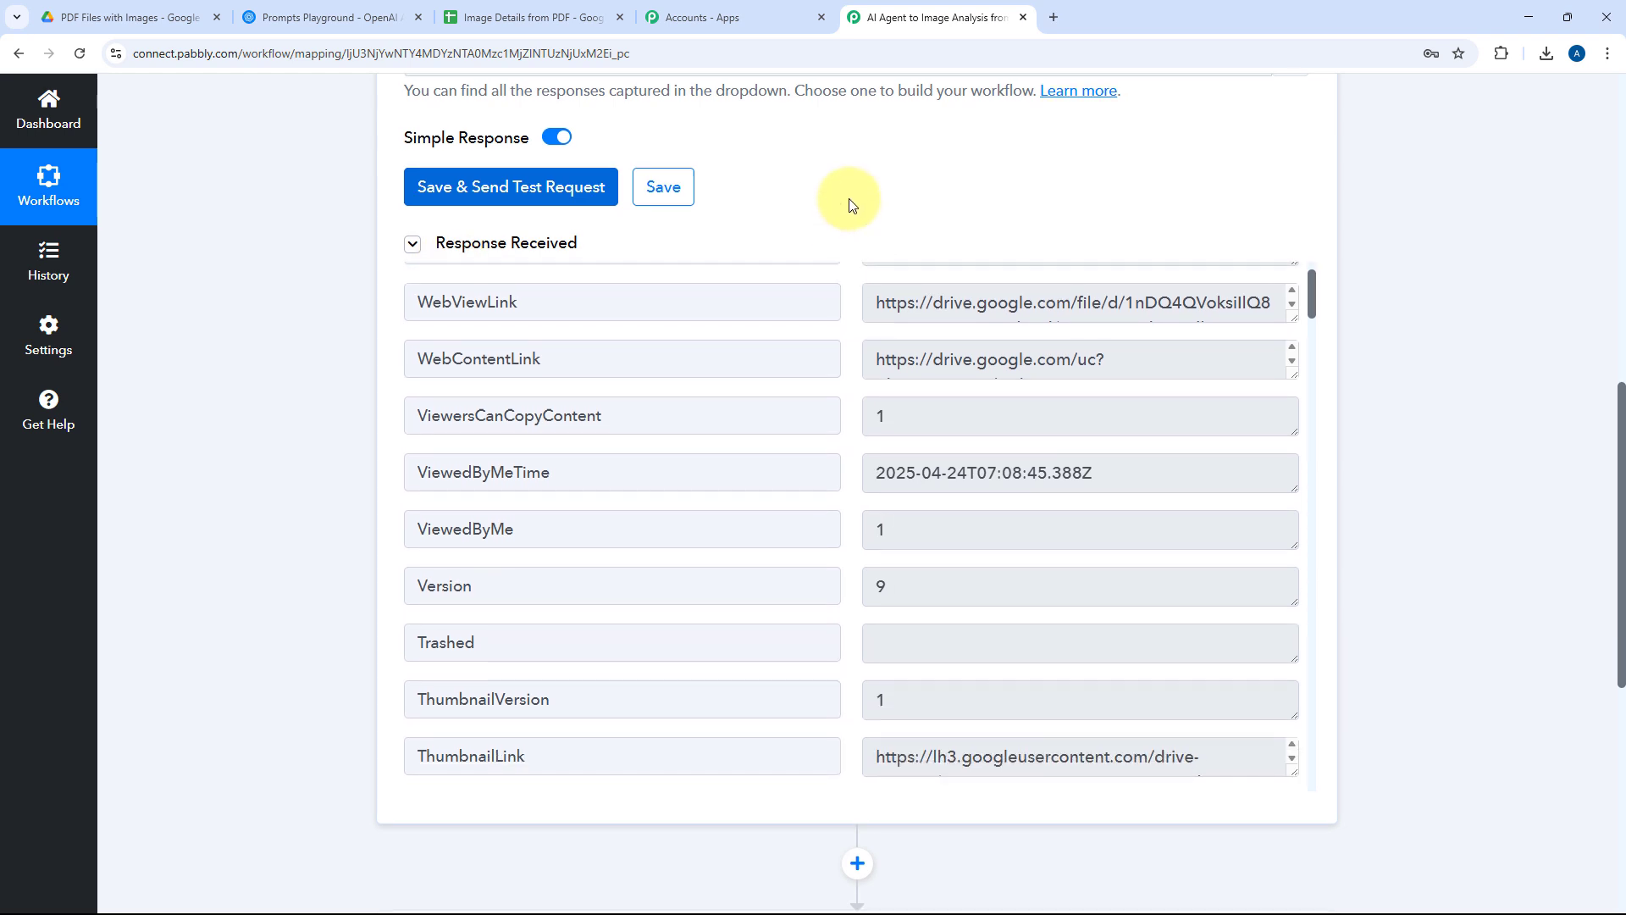
pyautogui.scroll(1, 826, 252)
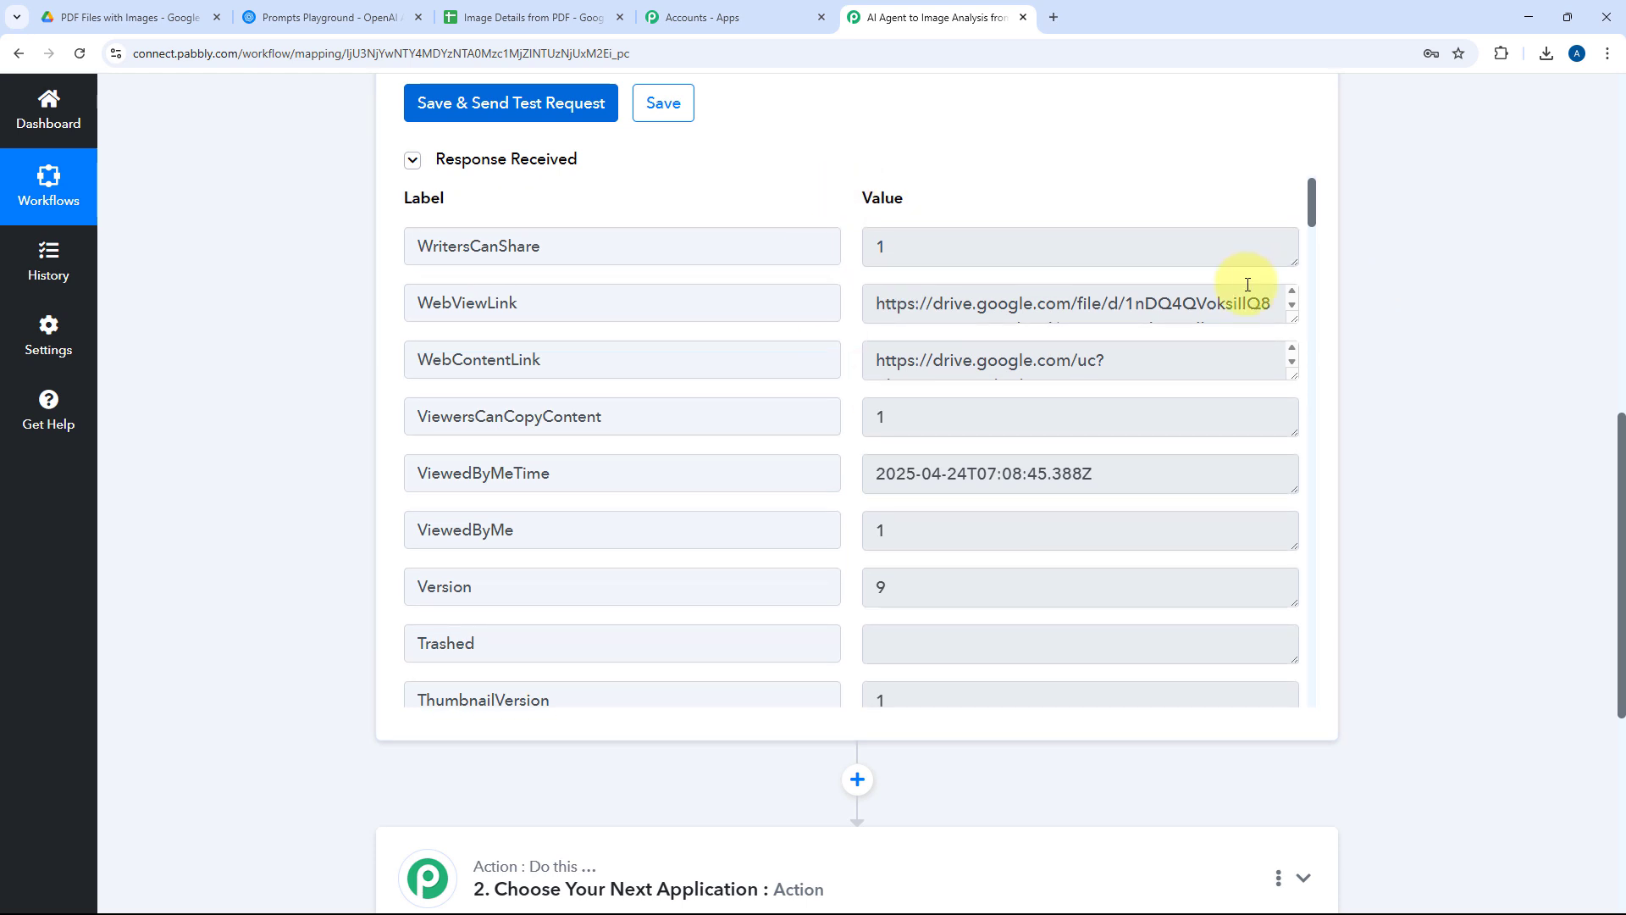
pyautogui.moveTo(1295, 332); pyautogui.dragTo(1295, 415)
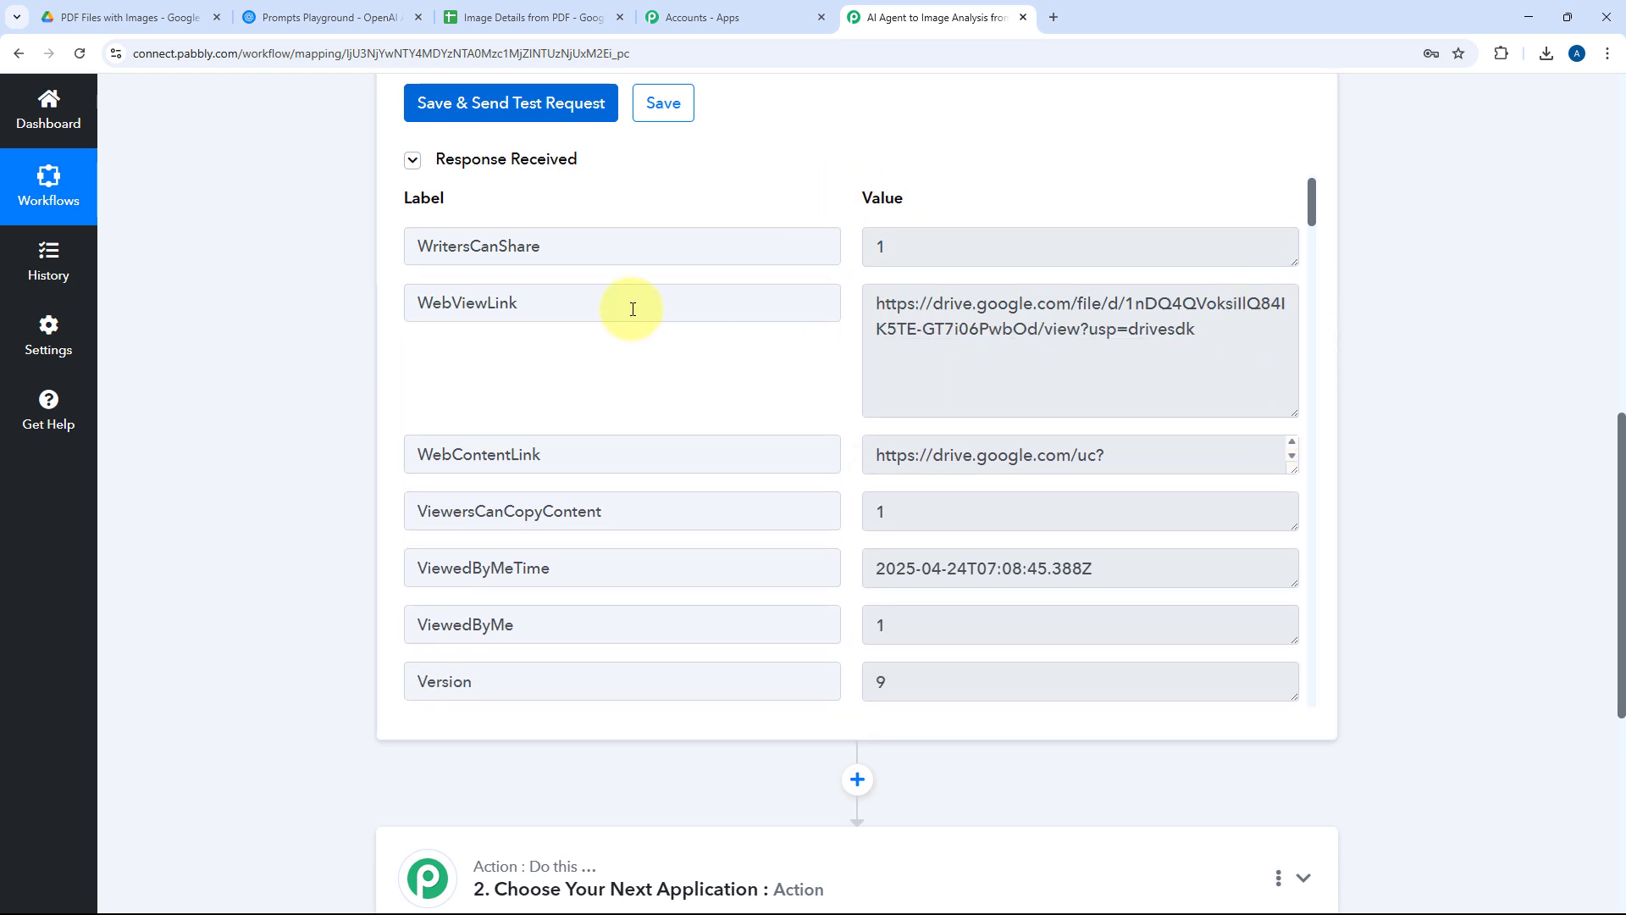
pyautogui.moveTo(636, 308); pyautogui.dragTo(392, 304)
pyautogui.moveTo(1202, 331); pyautogui.dragTo(872, 305)
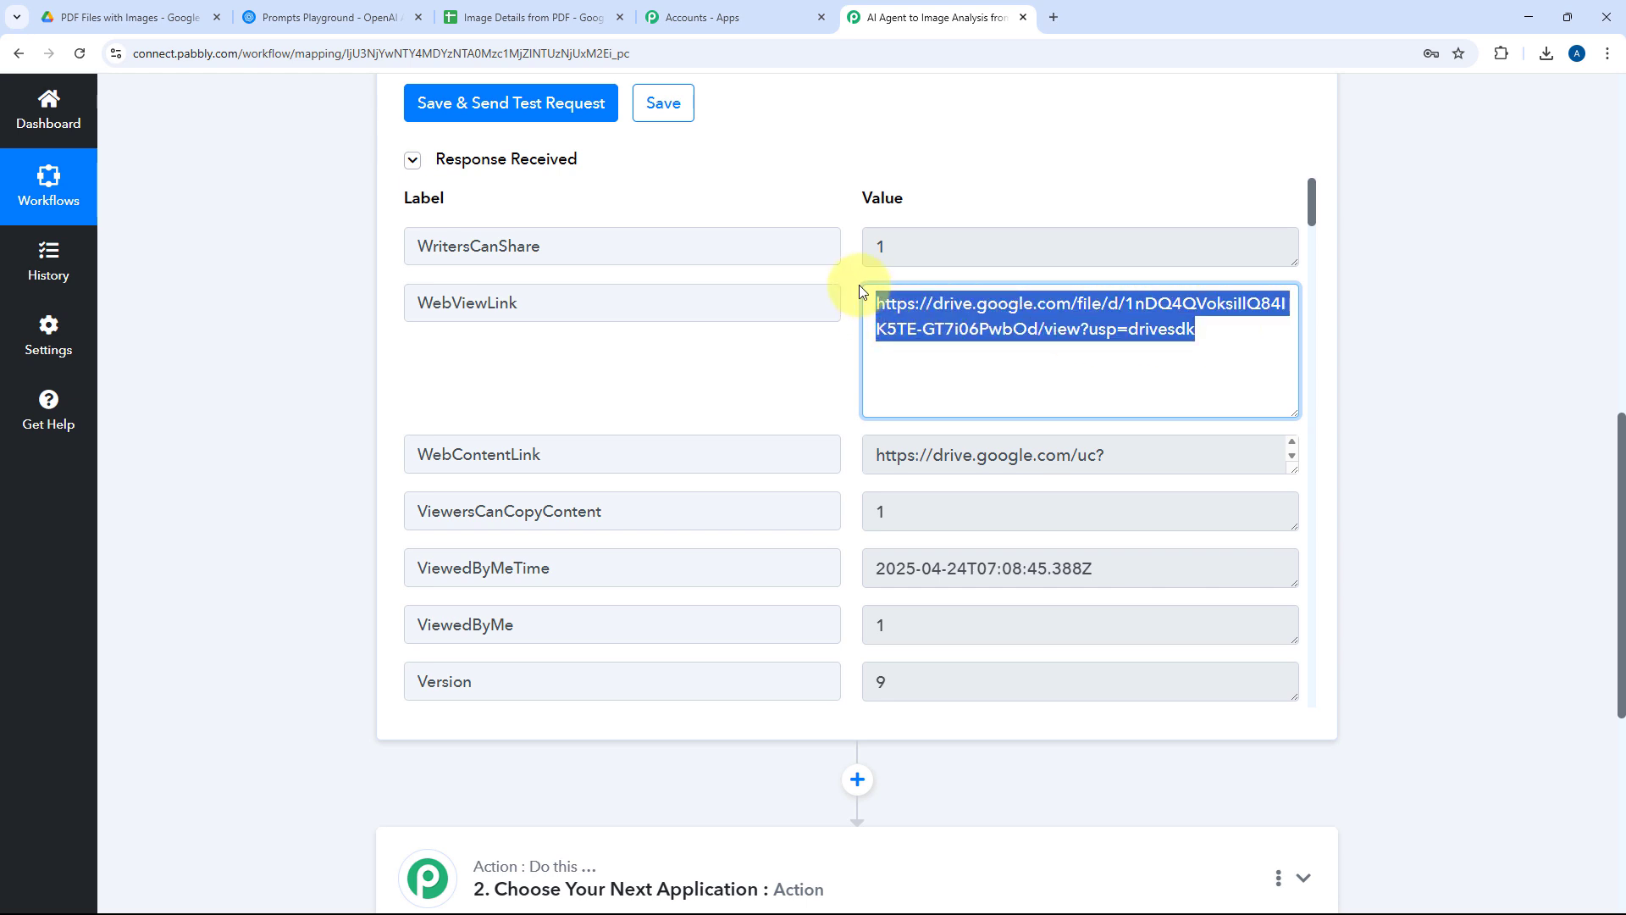
pyautogui.click(854, 290)
pyautogui.scroll(-2, 856, 290)
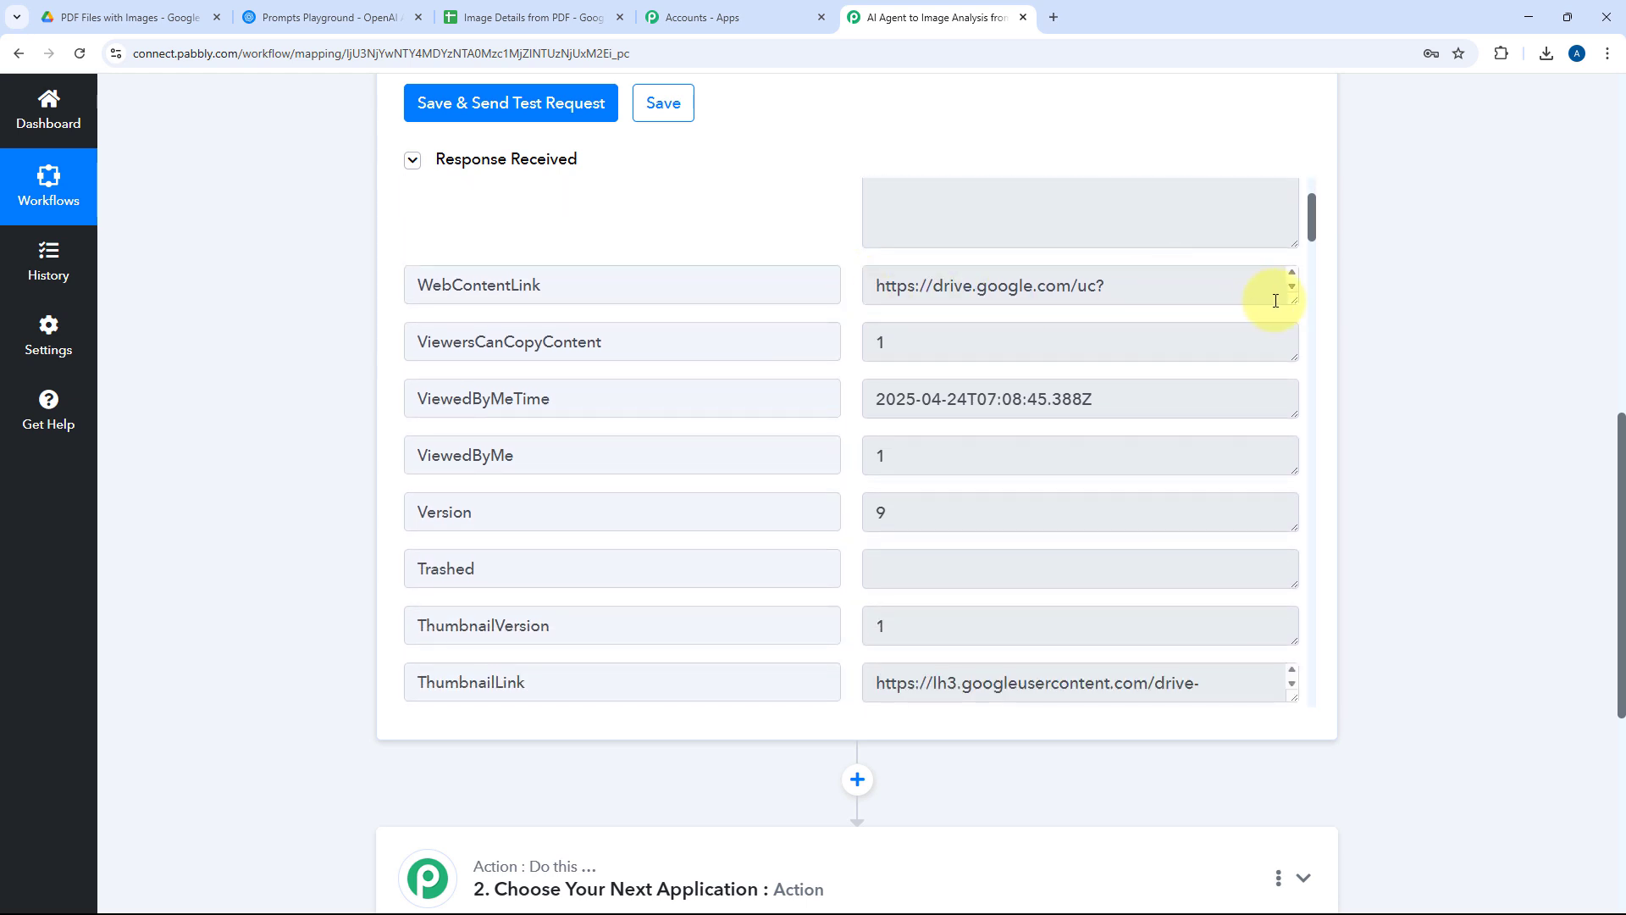
pyautogui.moveTo(1293, 298); pyautogui.dragTo(1275, 422)
pyautogui.moveTo(1191, 344); pyautogui.dragTo(852, 285)
pyautogui.click(852, 285)
pyautogui.scroll(-8, 851, 307)
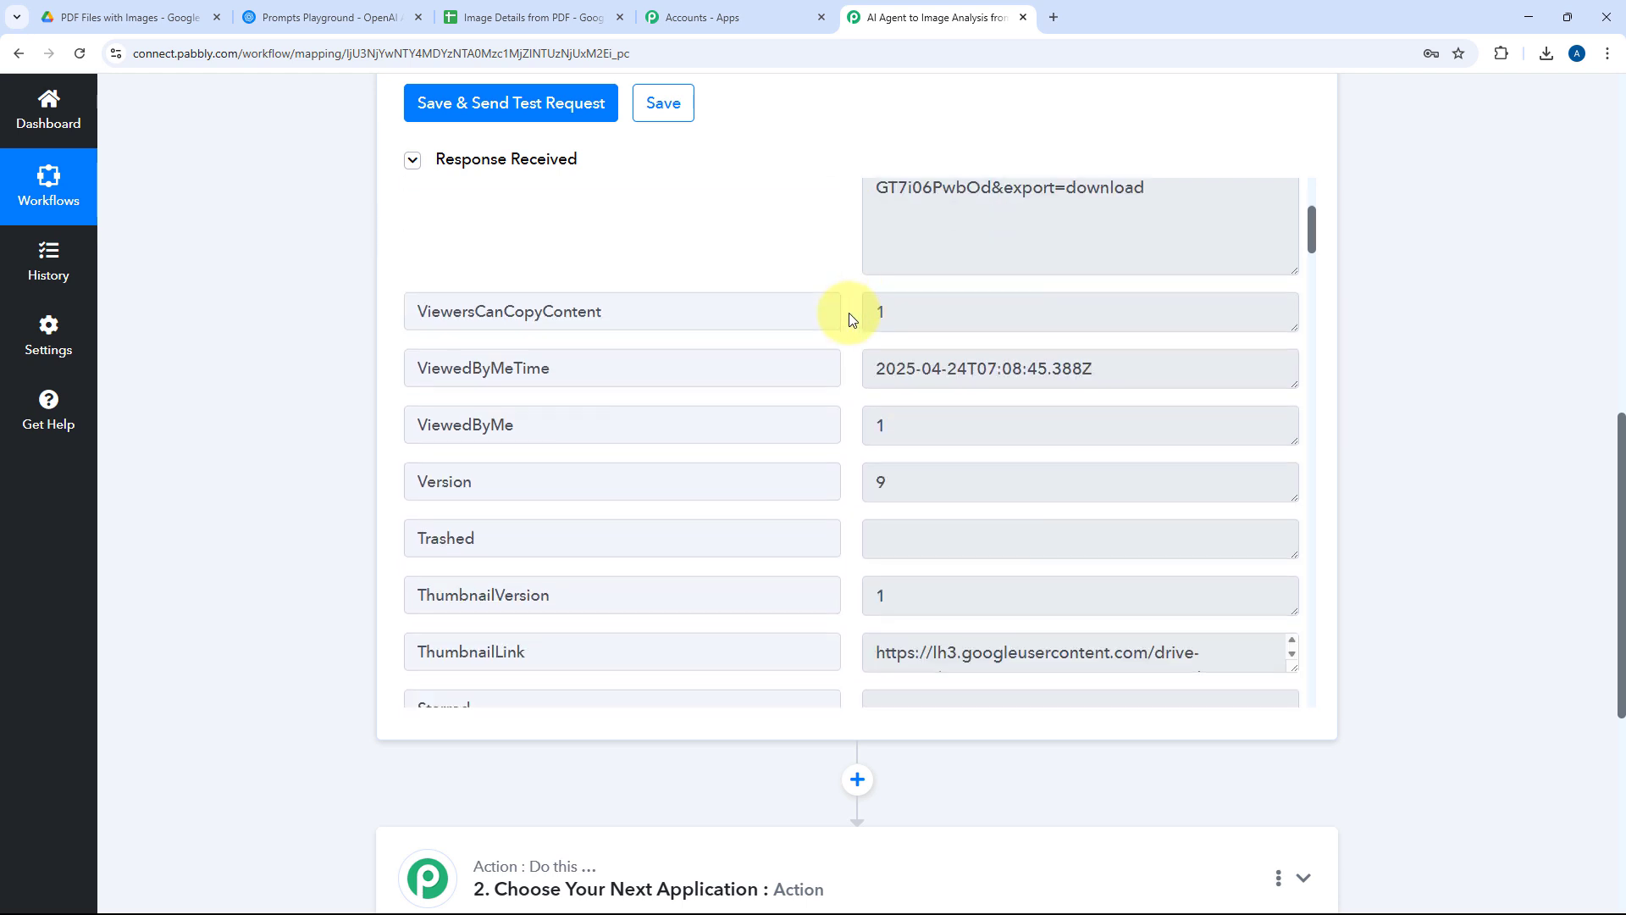
# Step: Examine the remaining fields of the Google Drive trigger's test response, including the sharing permissions and the file name
pyautogui.scroll(-13, 849, 312)
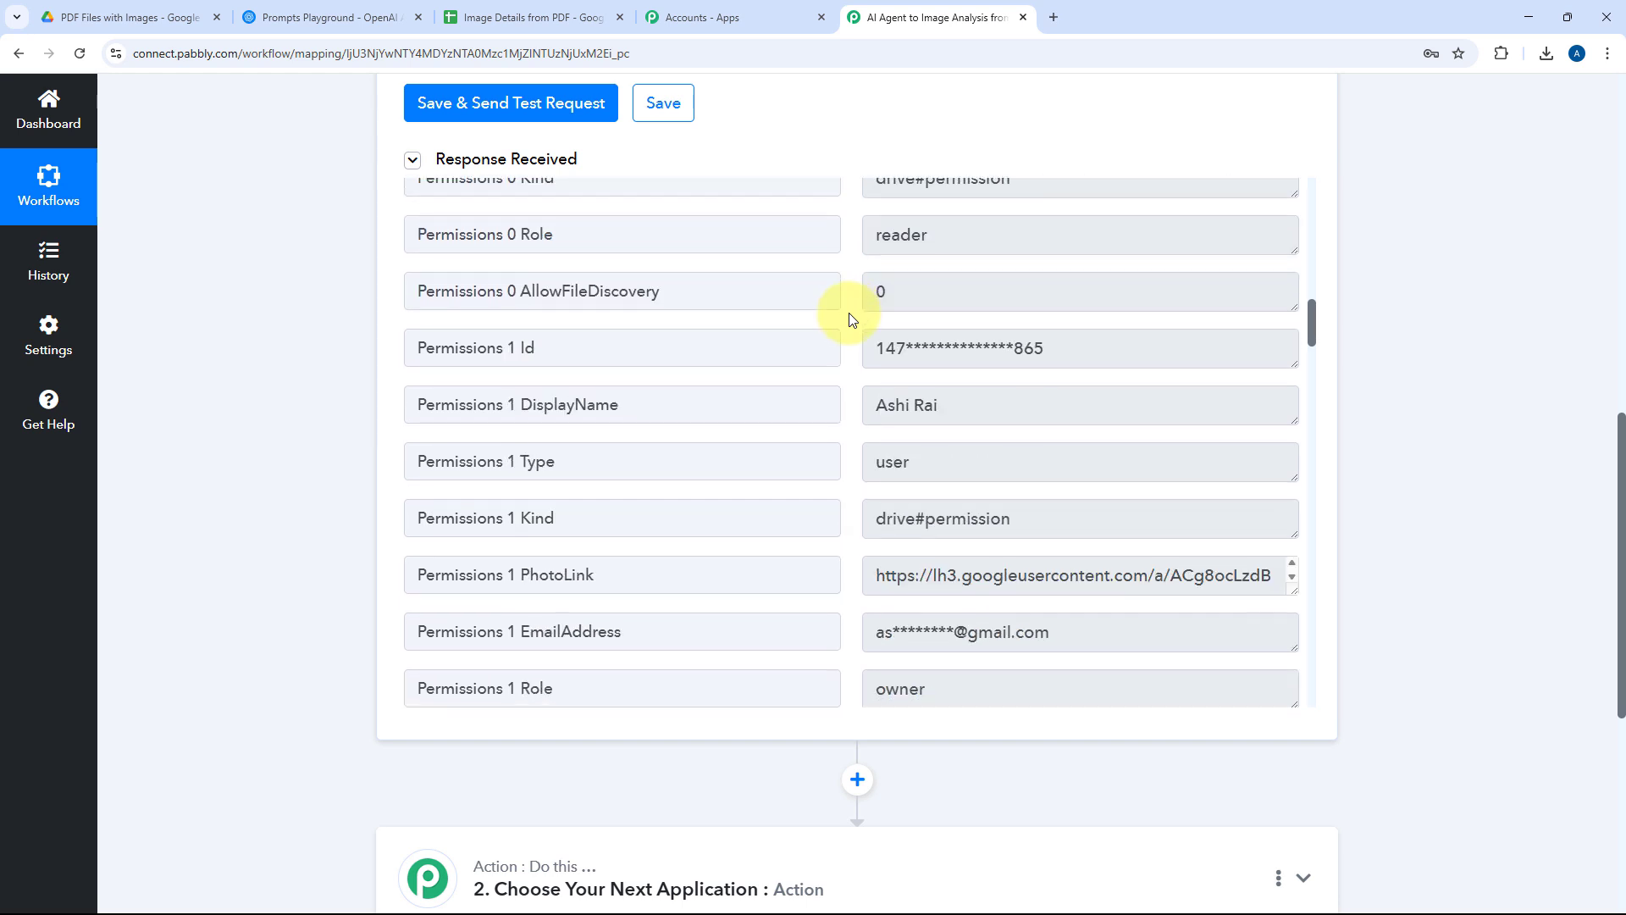
pyautogui.scroll(-7, 849, 315)
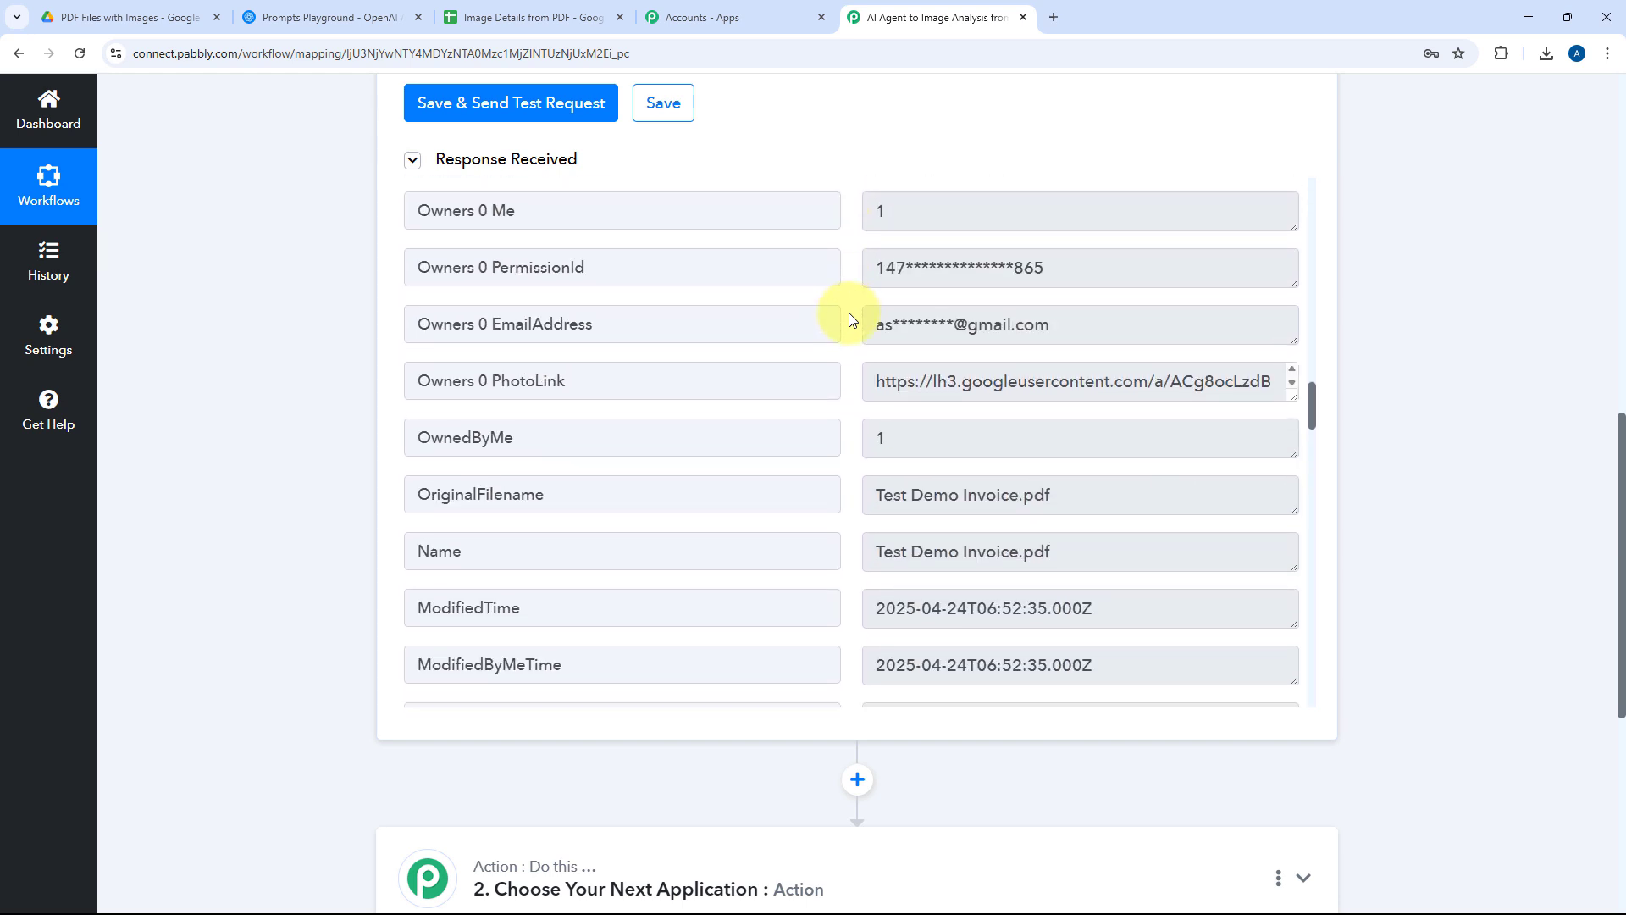
pyautogui.moveTo(1007, 314); pyautogui.dragTo(864, 338)
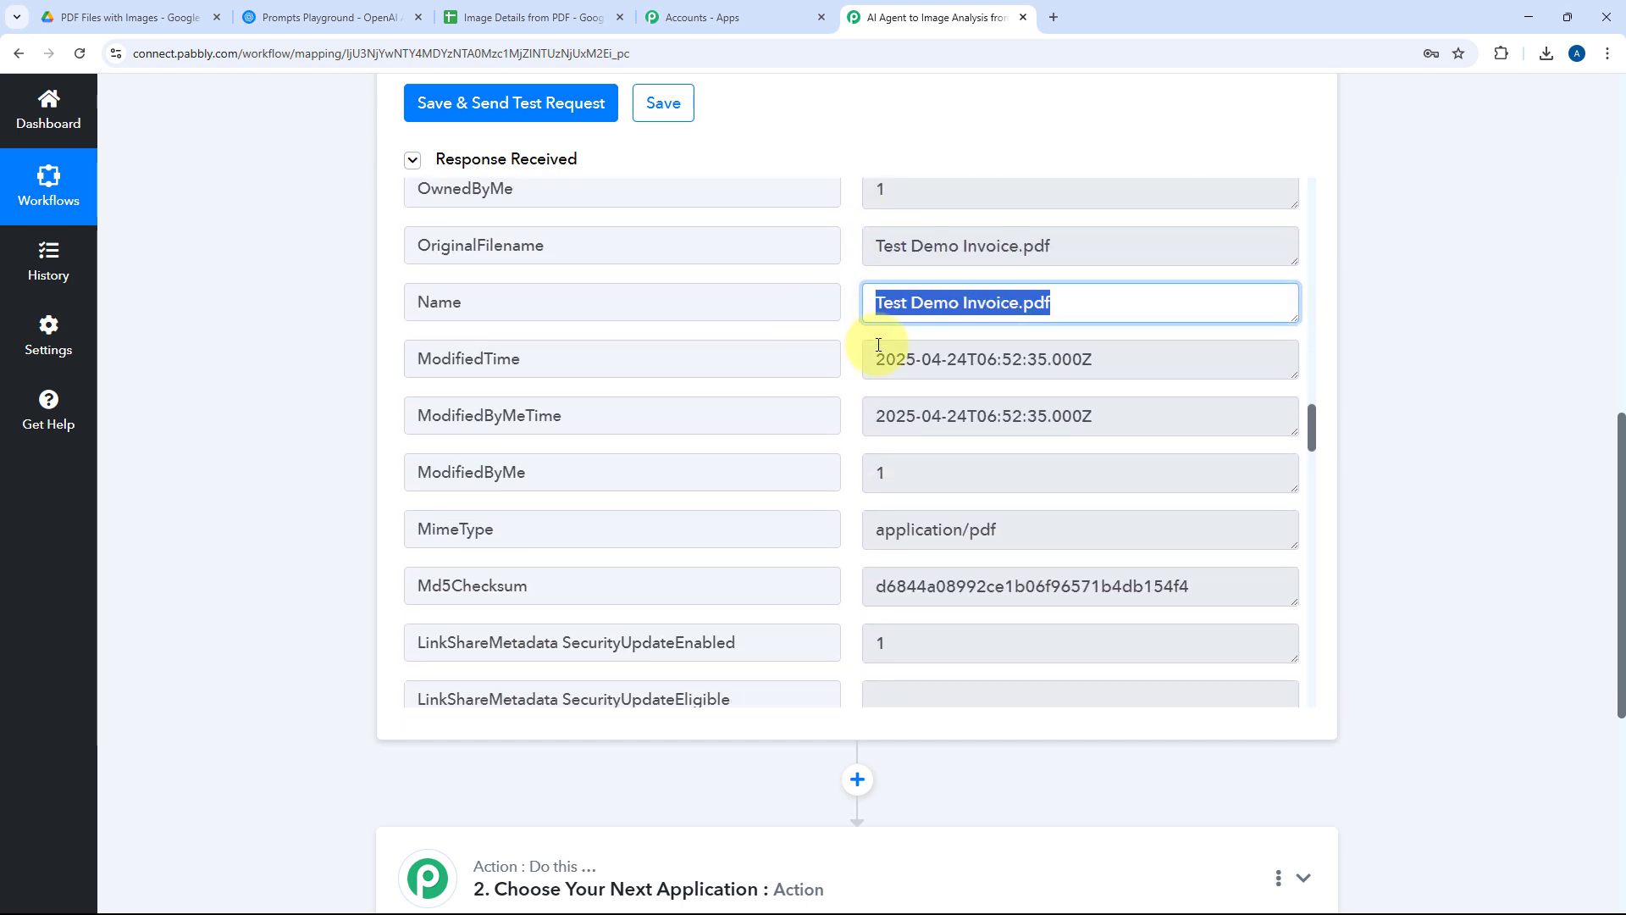
pyautogui.click(857, 342)
pyautogui.scroll(-3, 849, 349)
pyautogui.scroll(-2, 839, 356)
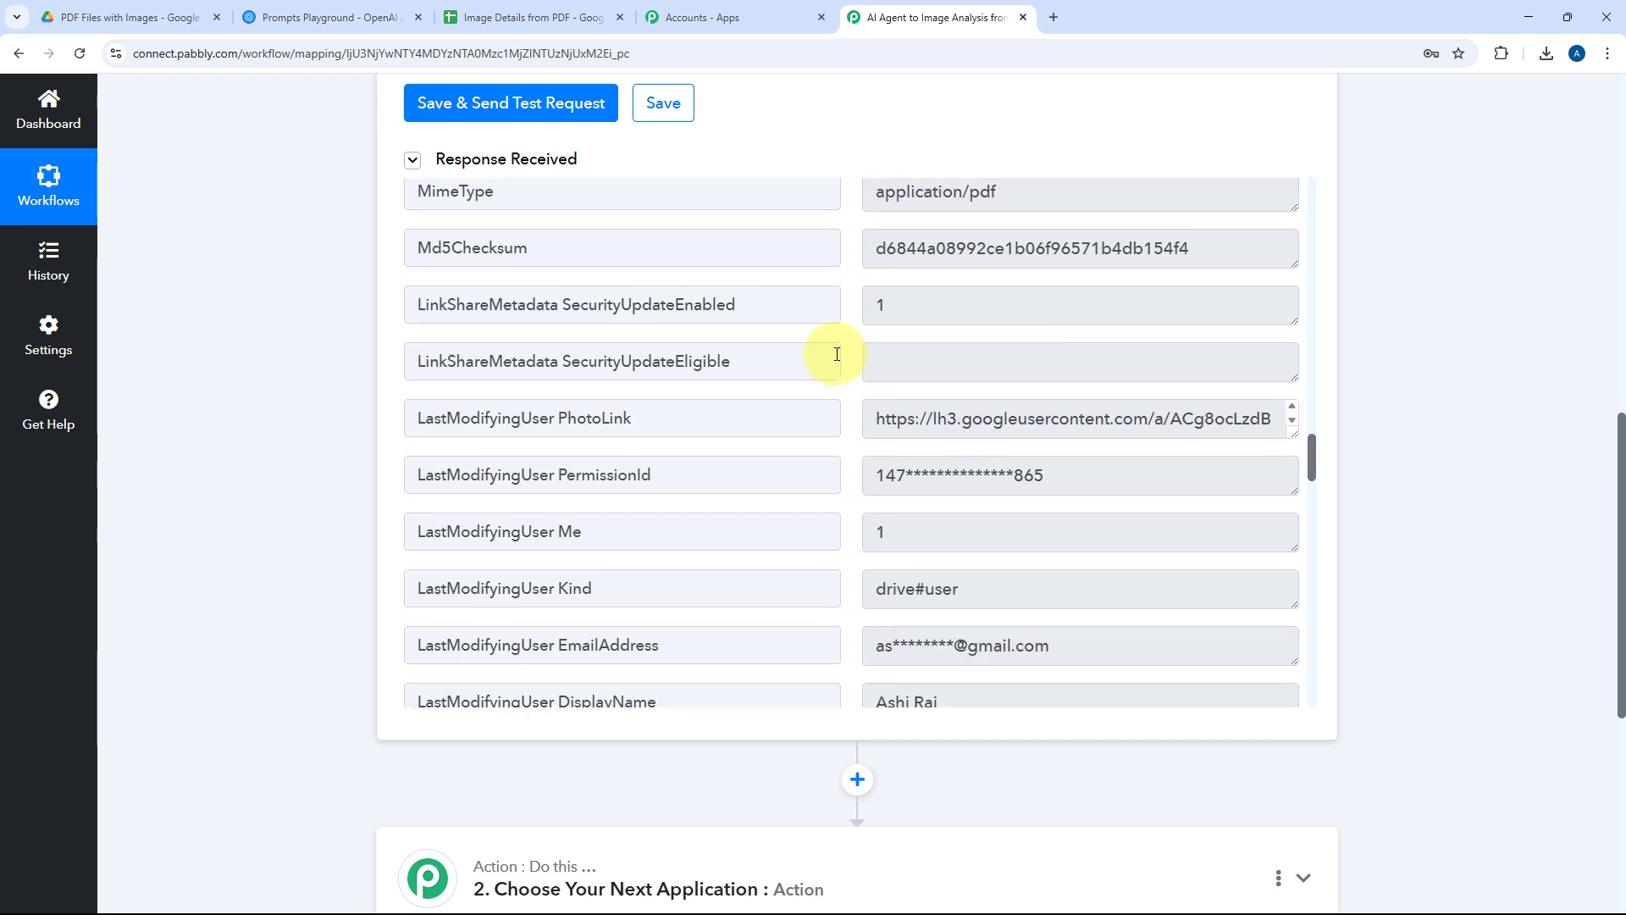
pyautogui.scroll(11, 854, 360)
pyautogui.scroll(15, 854, 364)
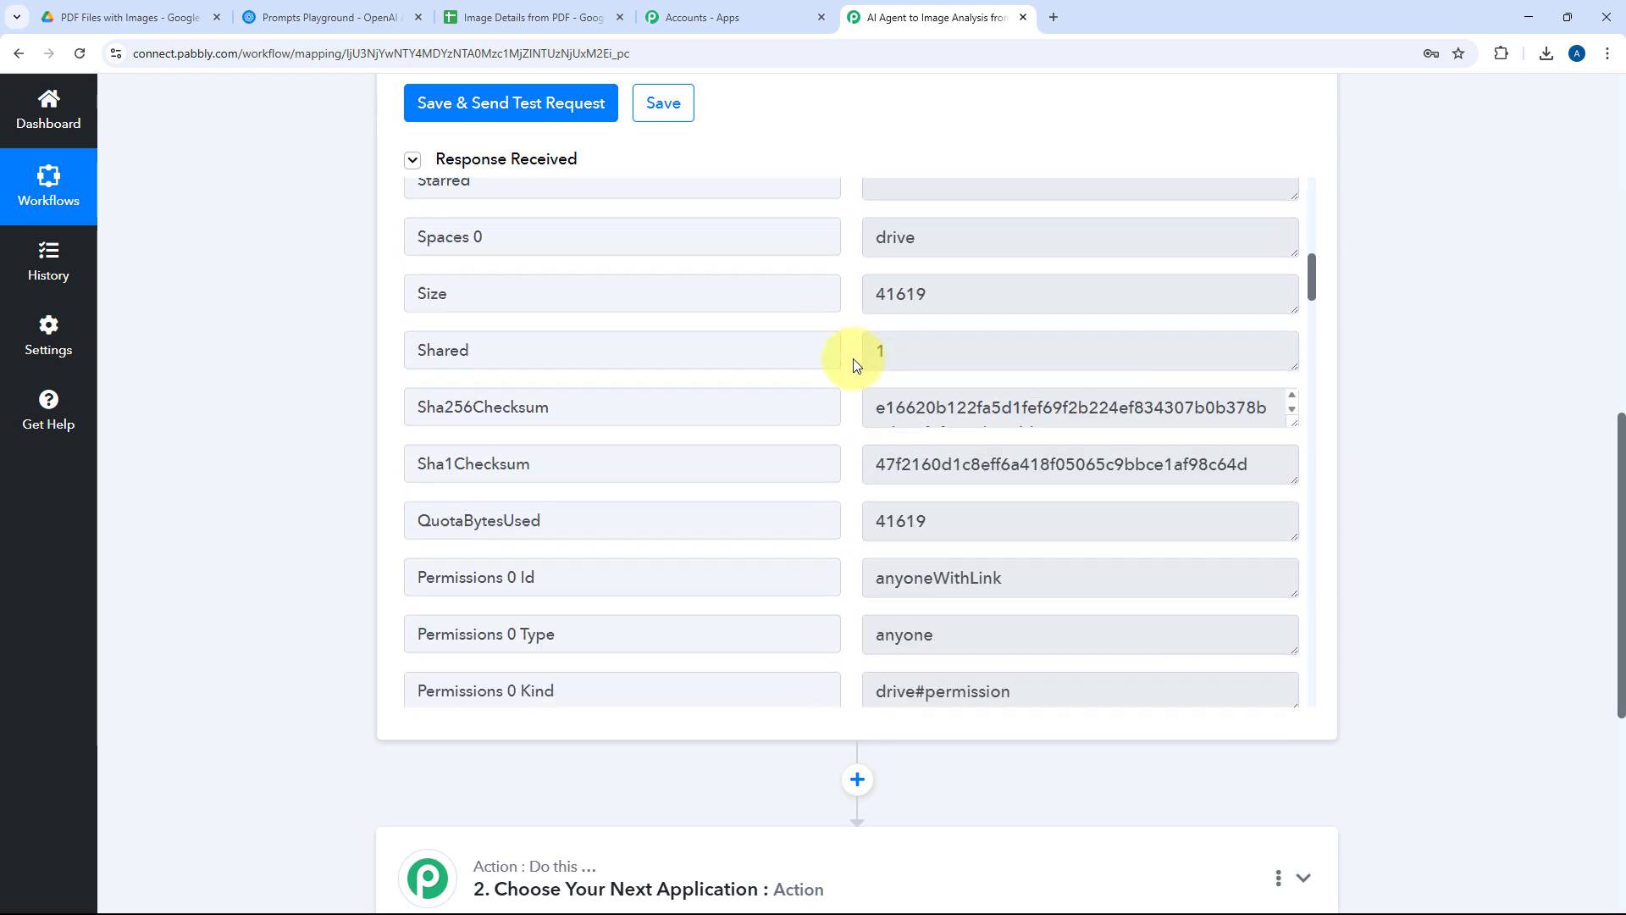
pyautogui.scroll(1, 854, 365)
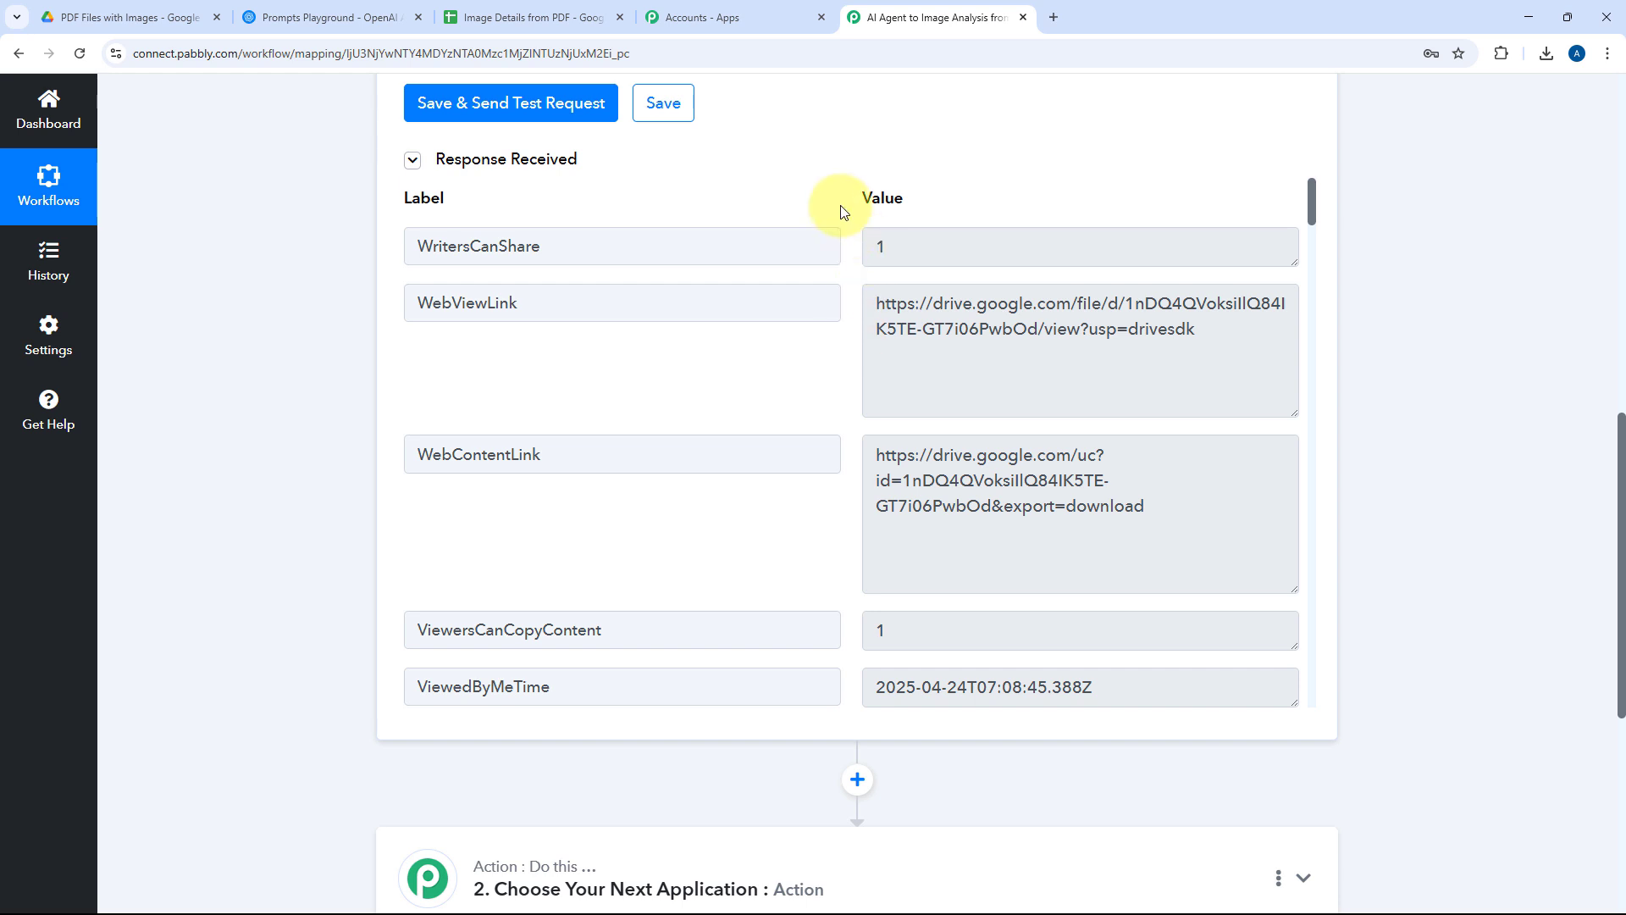
pyautogui.scroll(-1, 1034, 423)
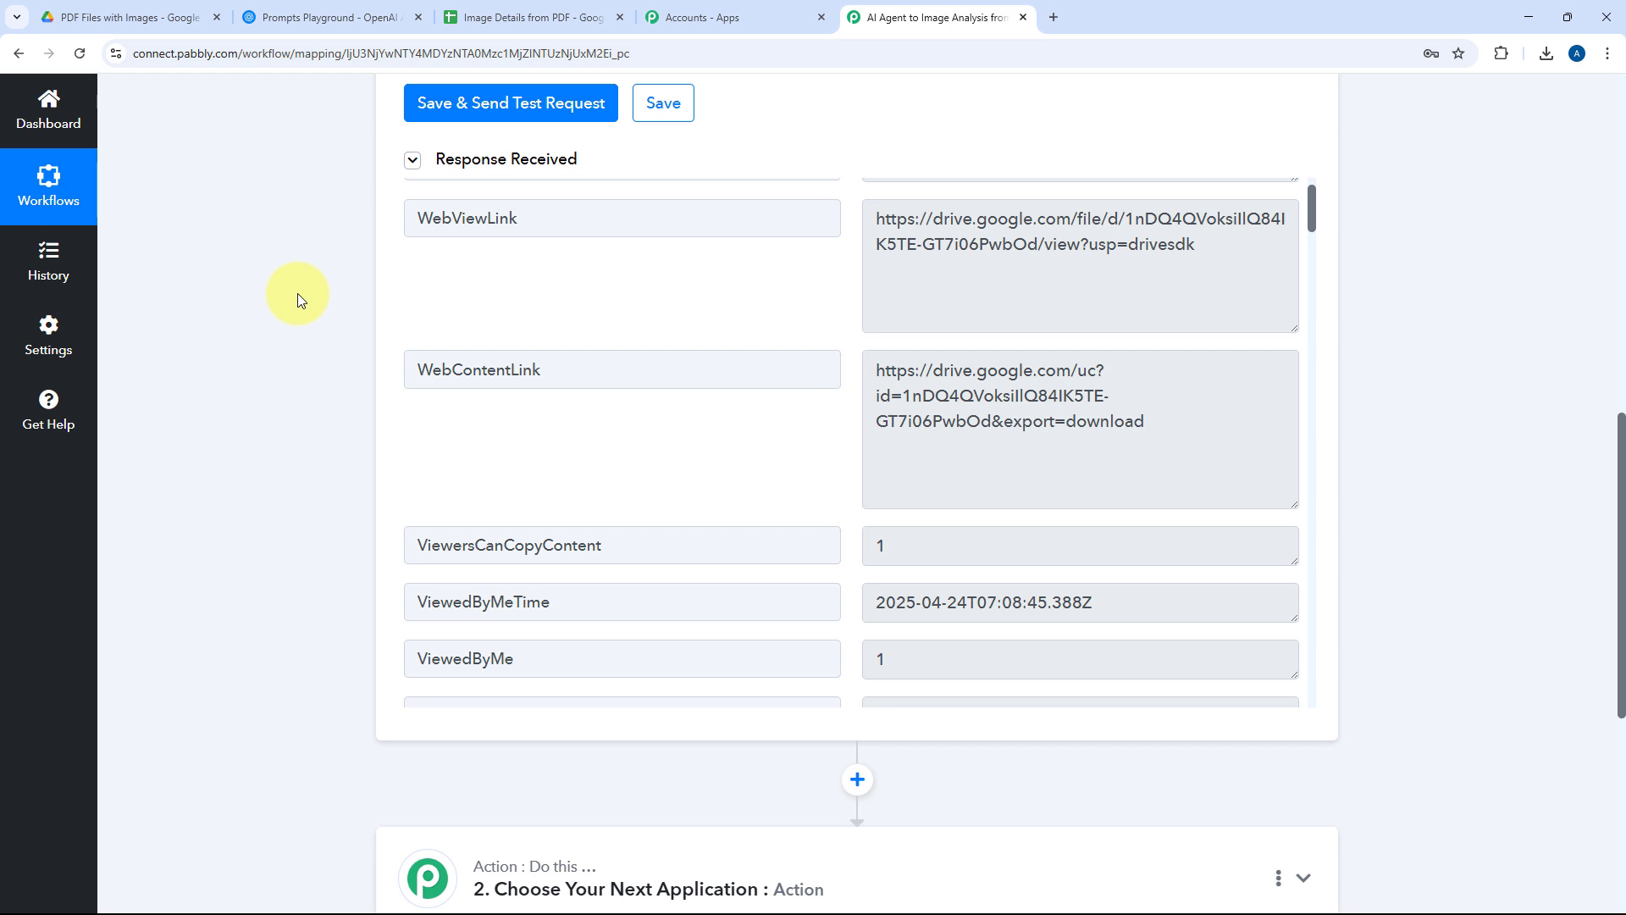
# Step: Search for OpenAi in the workflow's second step and choose OpenAI (ChatGPT, DALL-E, Whisper) as its app
pyautogui.scroll(-6, 297, 294)
pyautogui.click(690, 366)
pyautogui.scroll(-3, 699, 352)
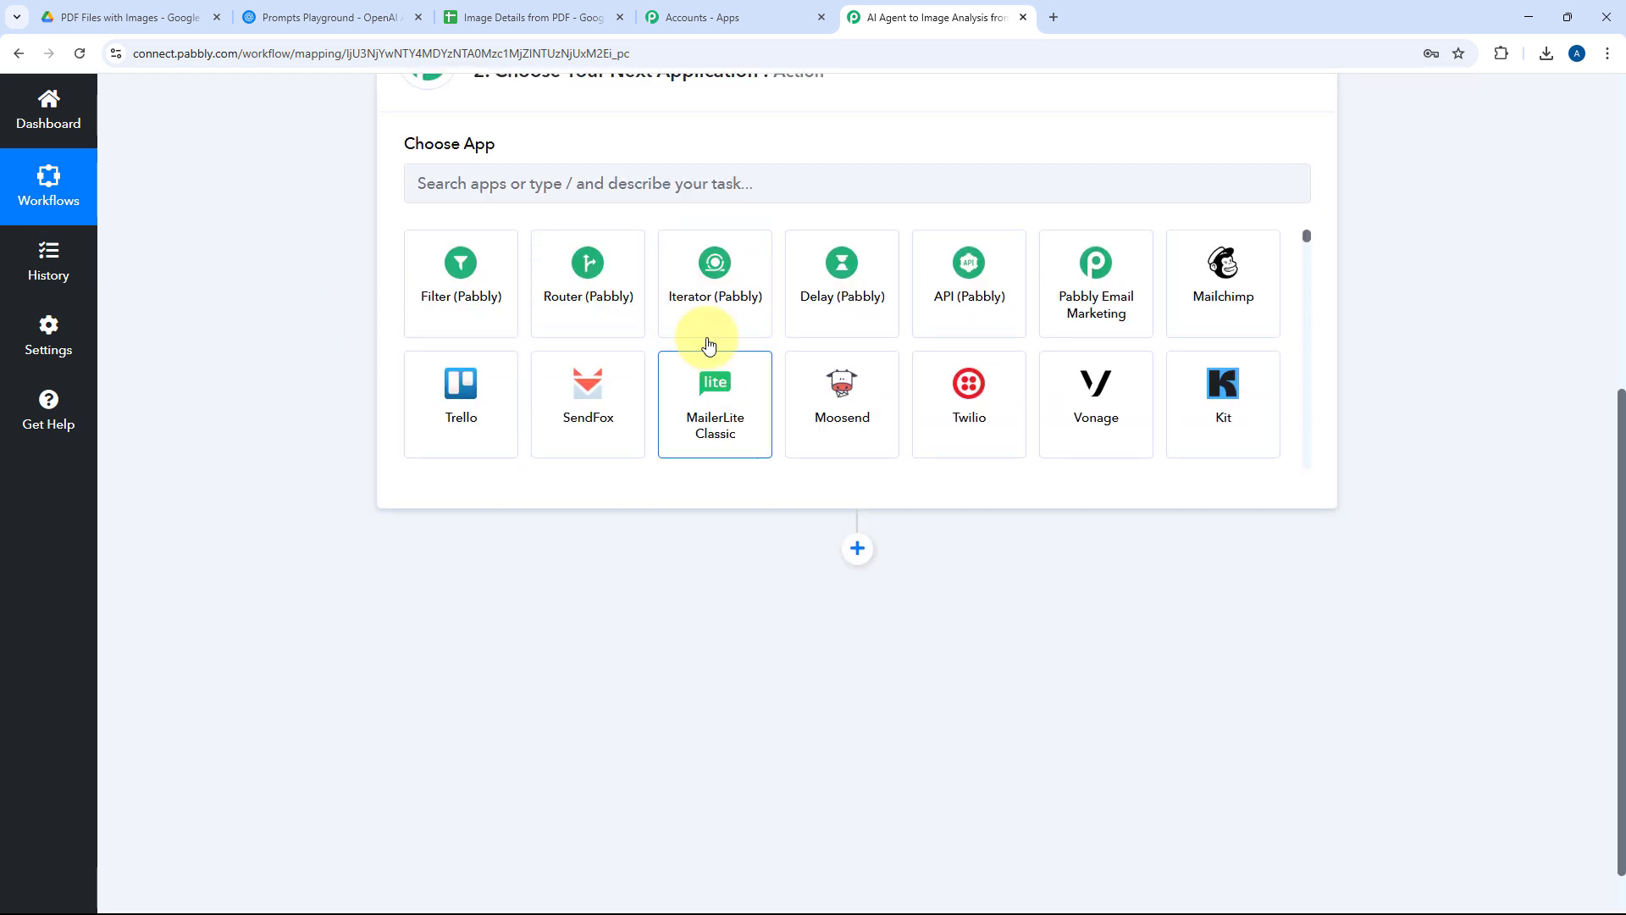
pyautogui.scroll(3, 709, 345)
pyautogui.click(499, 439)
pyautogui.write('OpenAi')
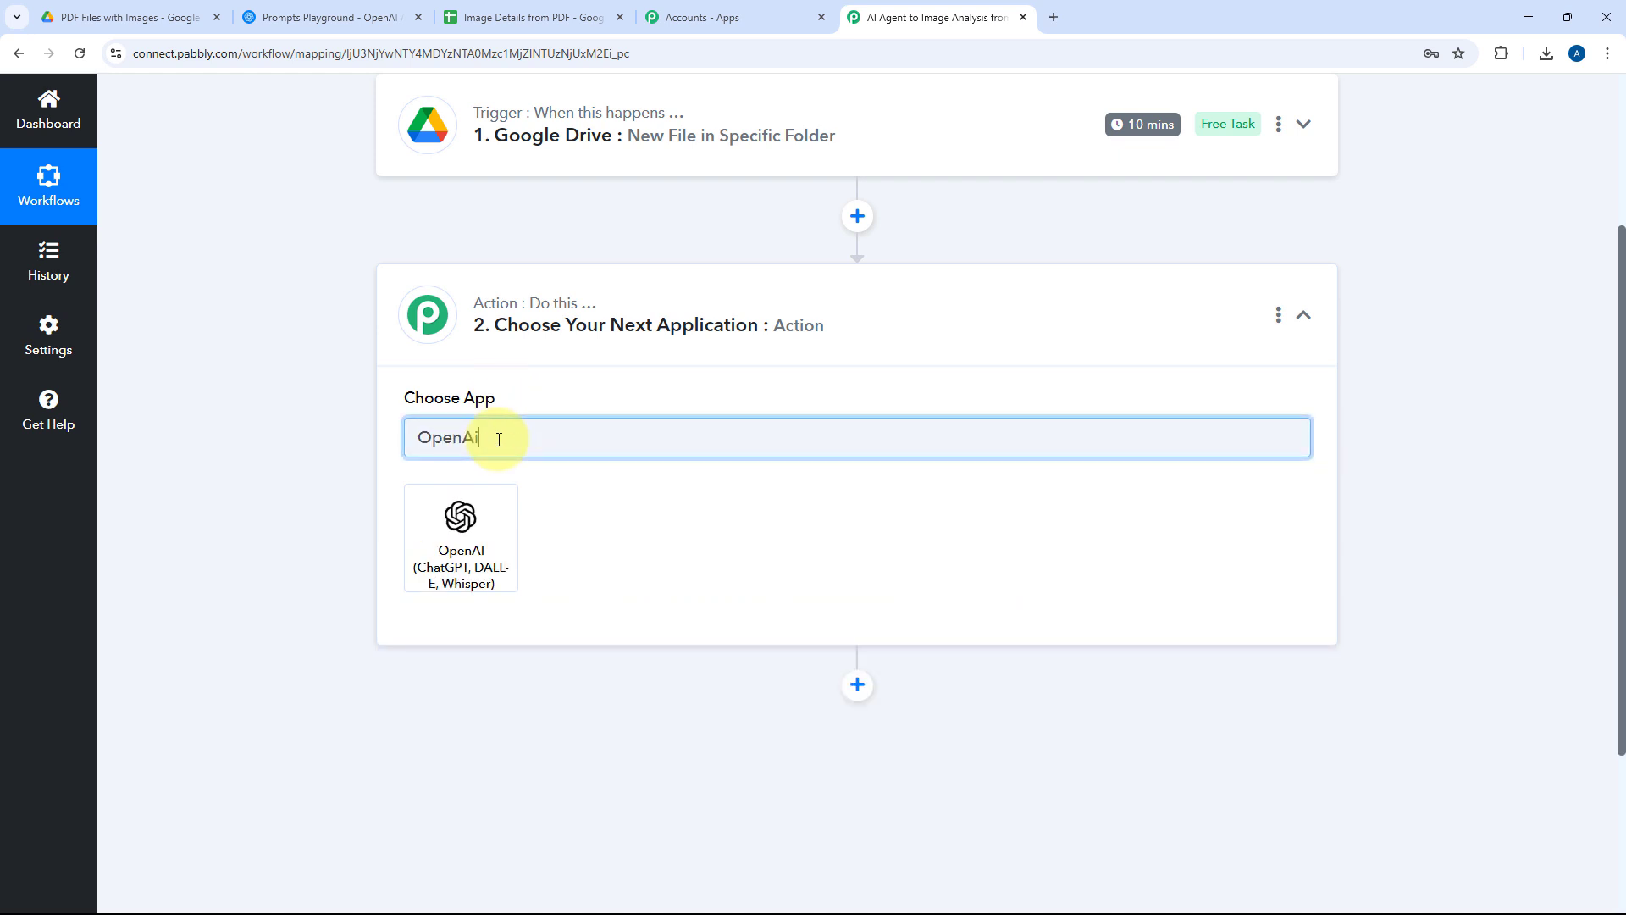
pyautogui.click(464, 551)
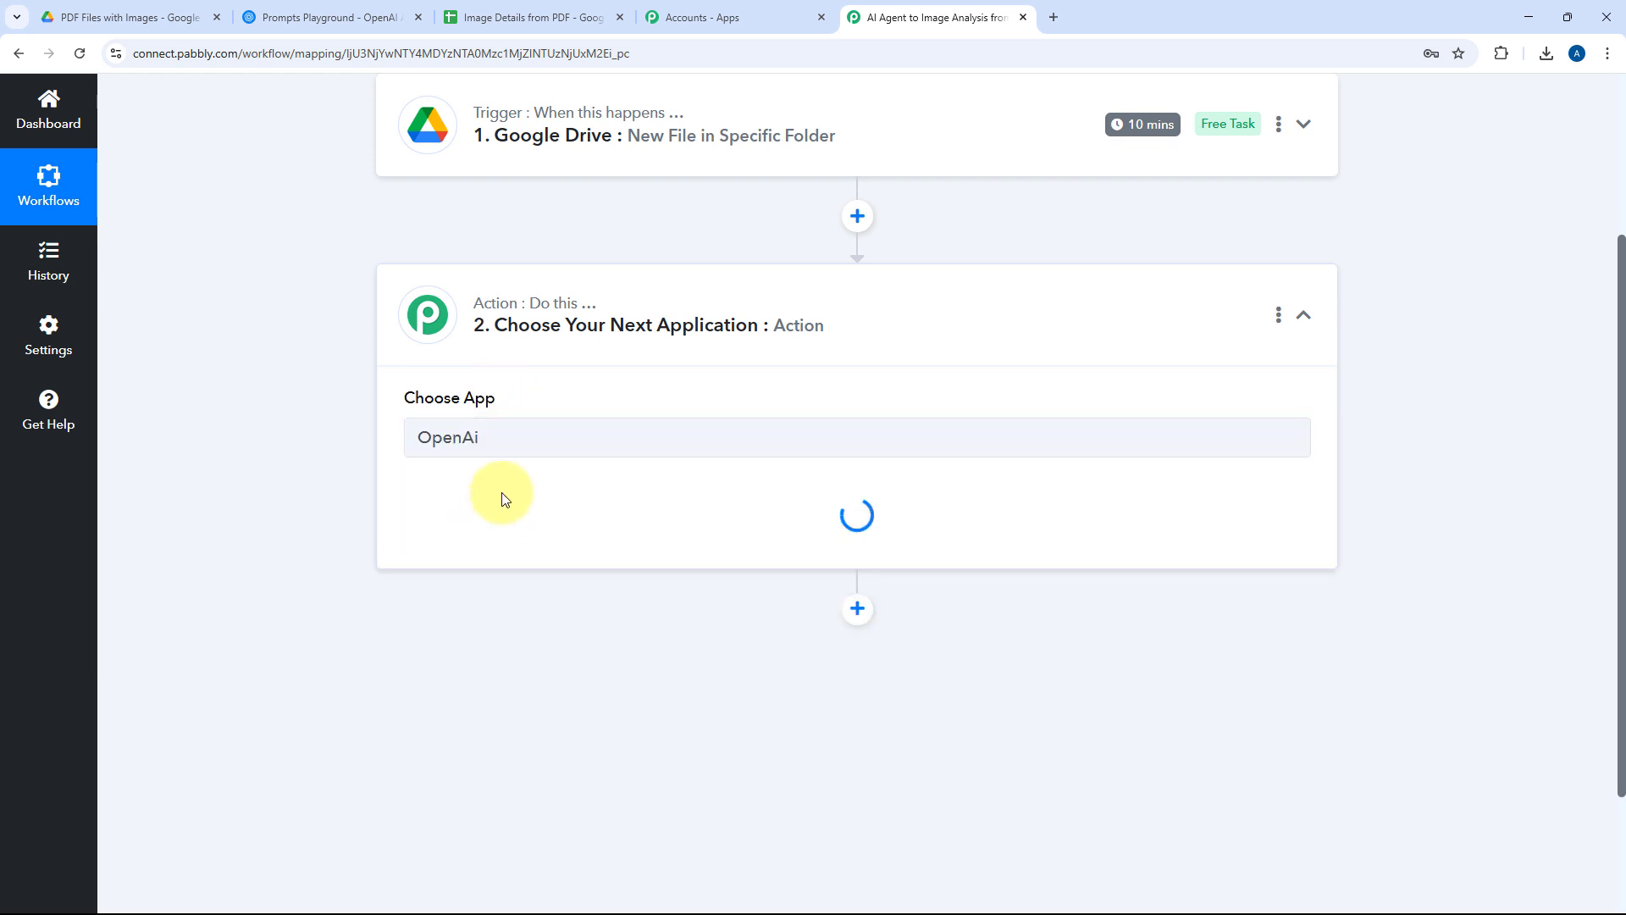
# Step: Set the OpenAI action event to Extract Content from PDF/Image and start adding a new connection
pyautogui.scroll(-2, 339, 440)
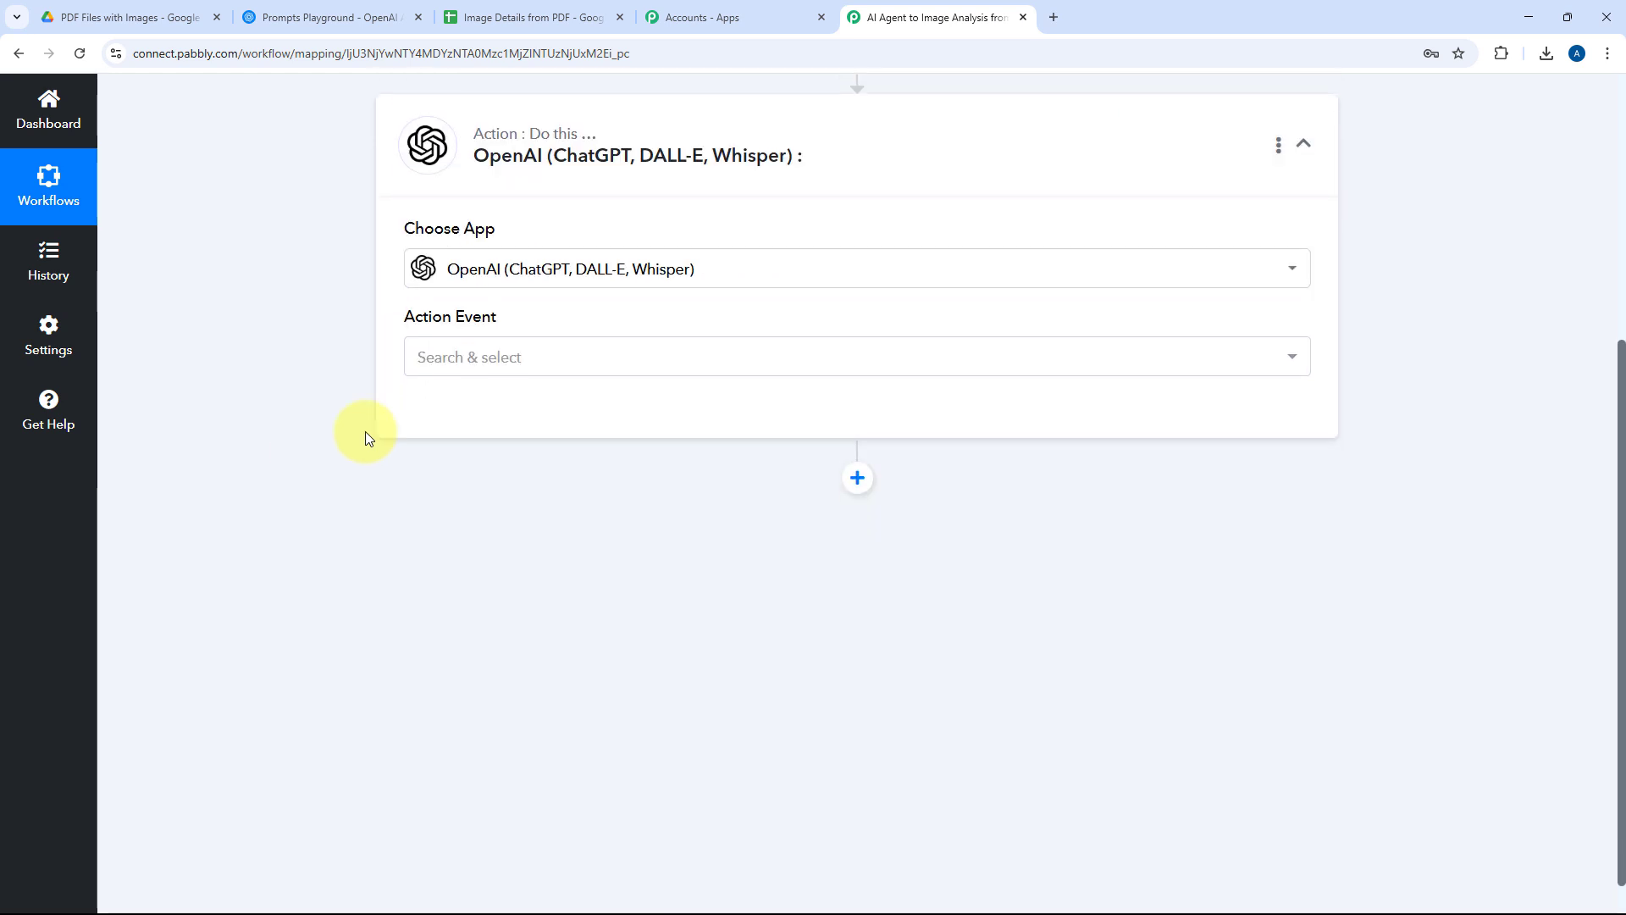
pyautogui.click(657, 357)
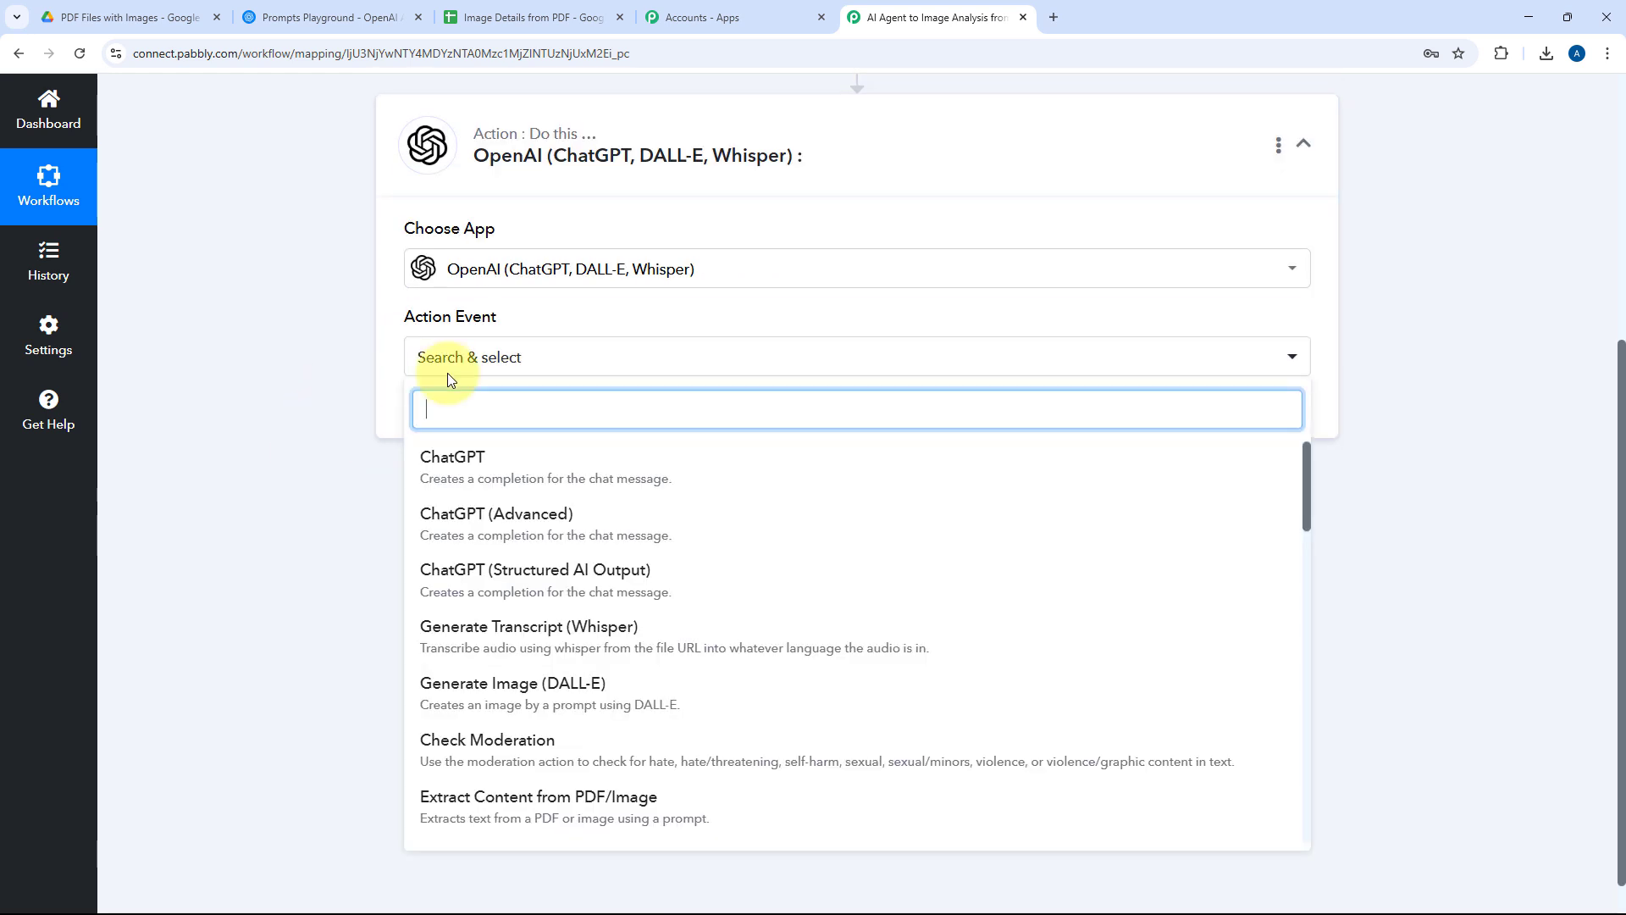
pyautogui.scroll(-3, 443, 519)
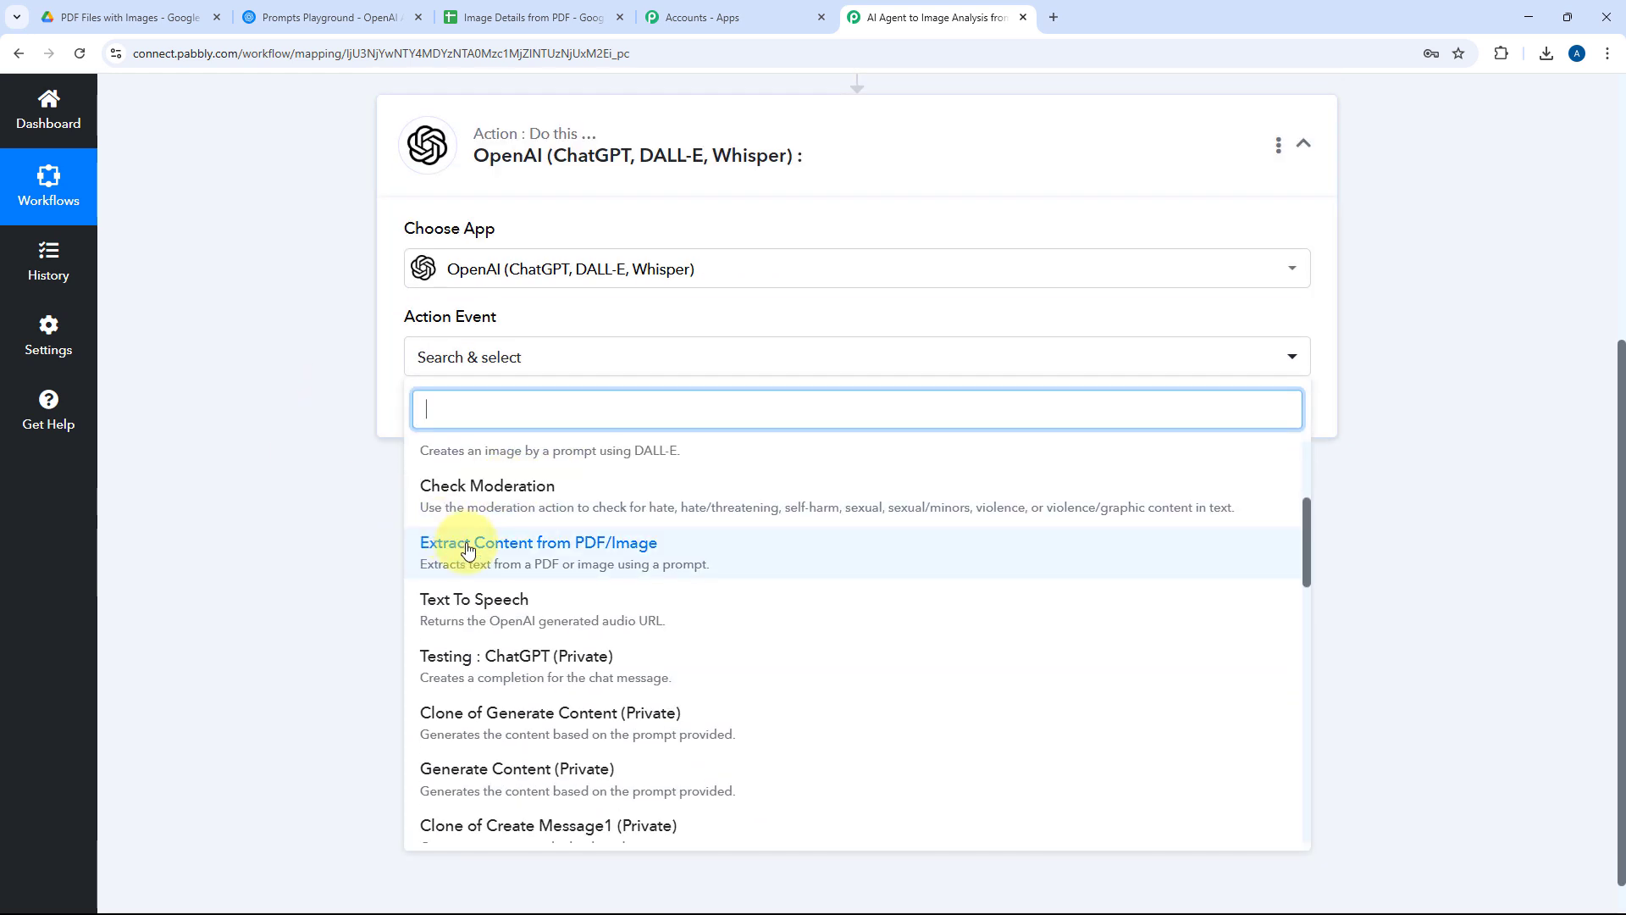
pyautogui.click(468, 550)
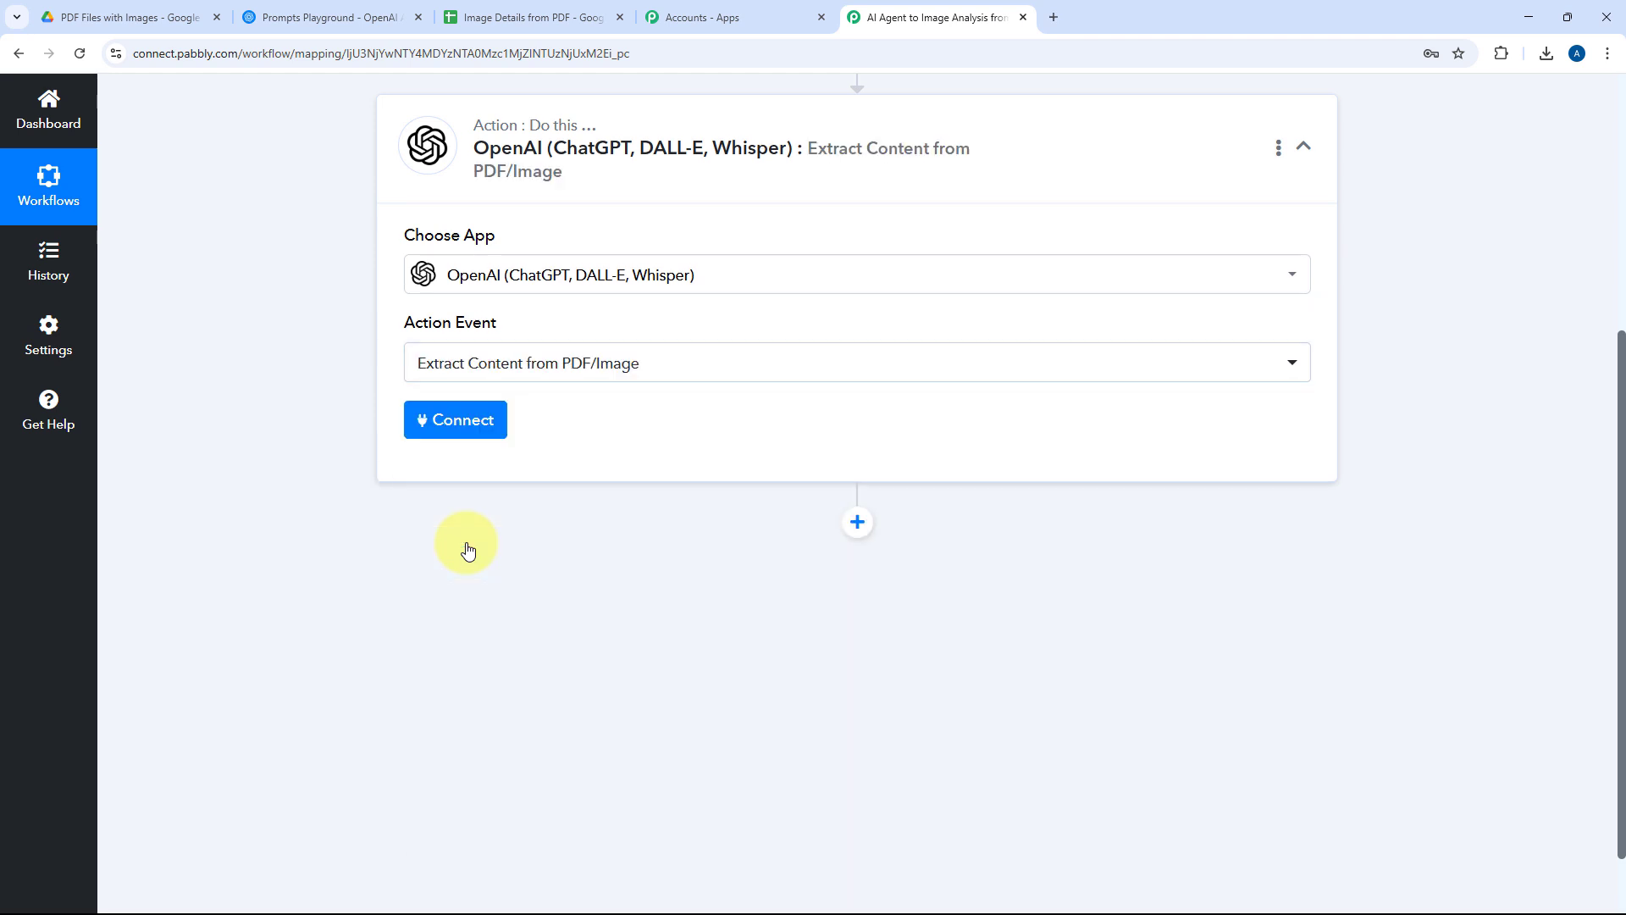
pyautogui.click(474, 417)
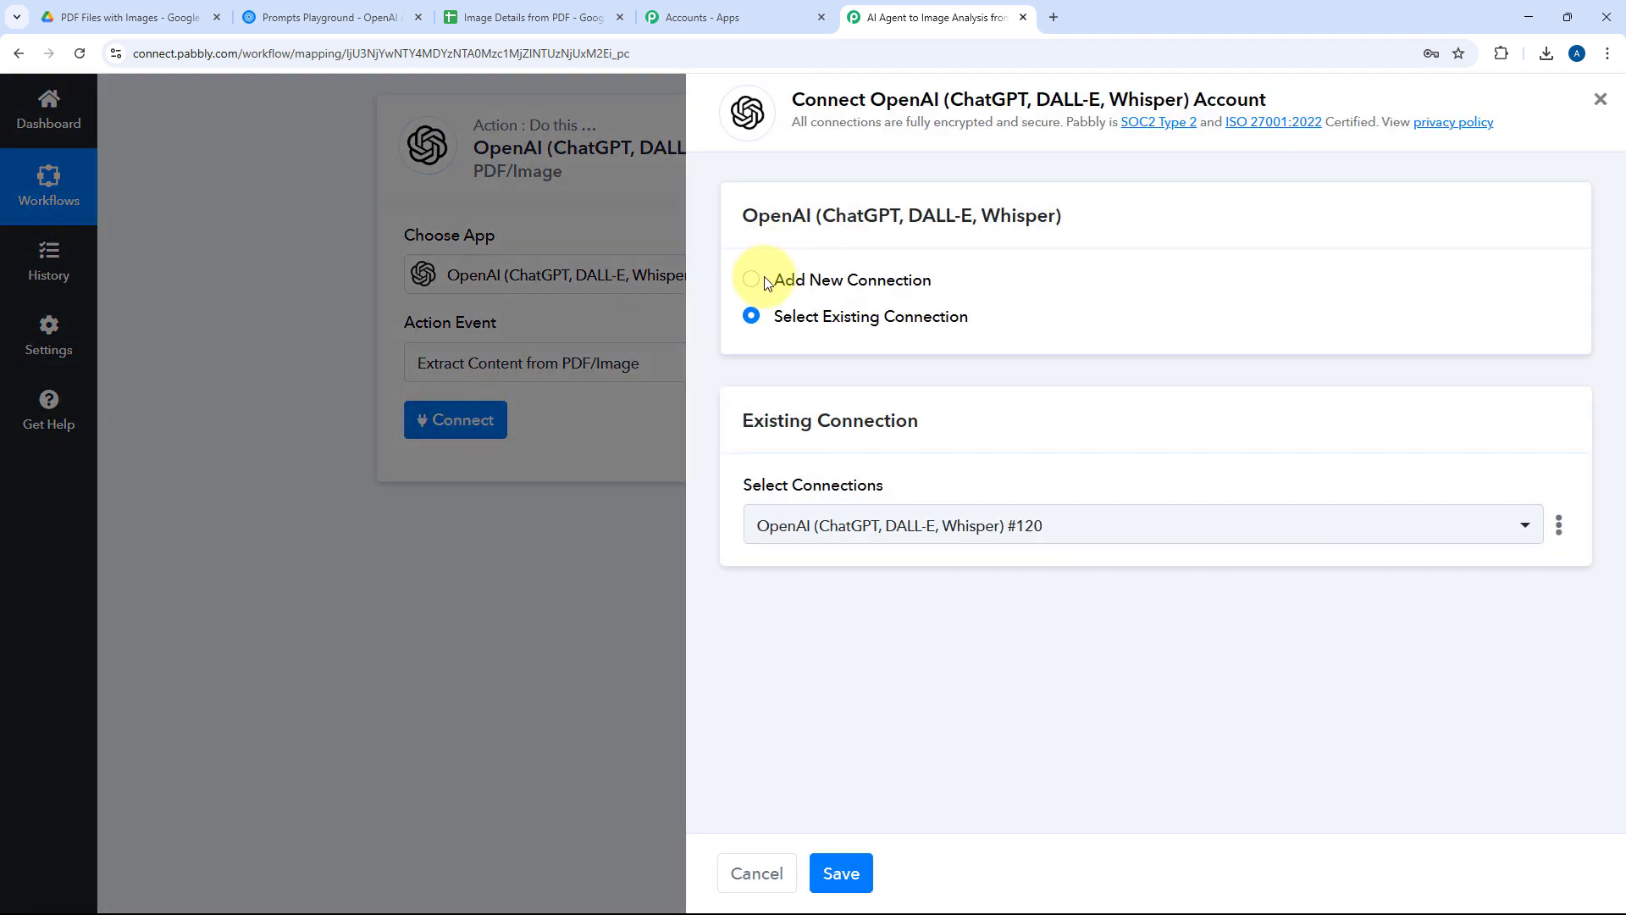
pyautogui.click(752, 280)
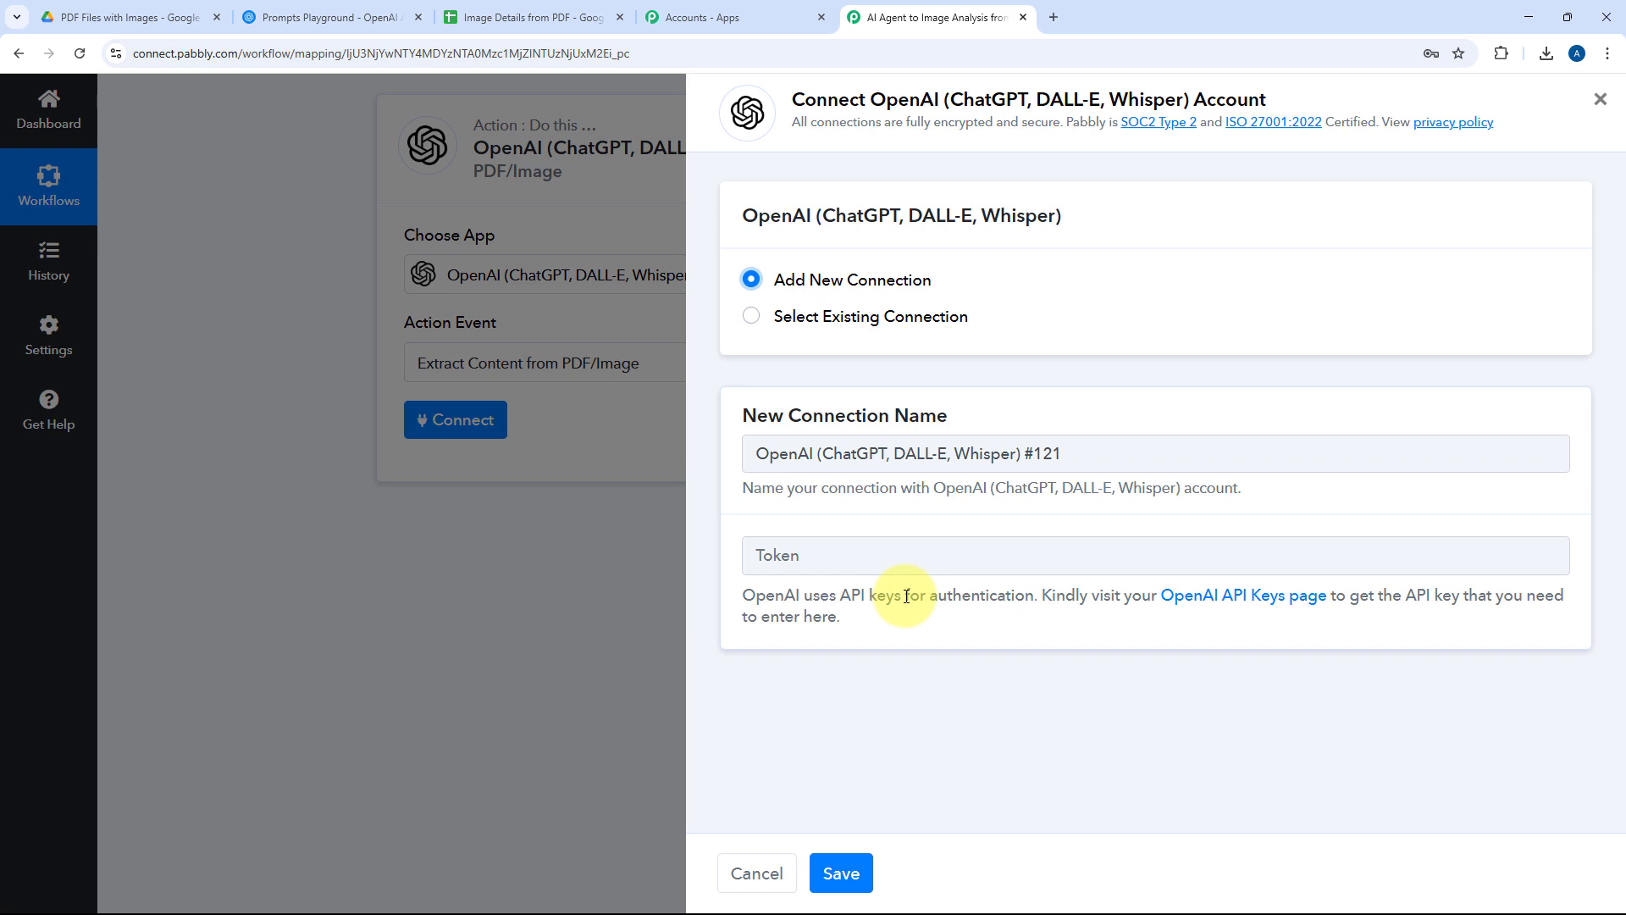
# Step: Switch to the OpenAI platform, create a secret API key named AI Agent for PDF with Images and copy it
pyautogui.click(329, 17)
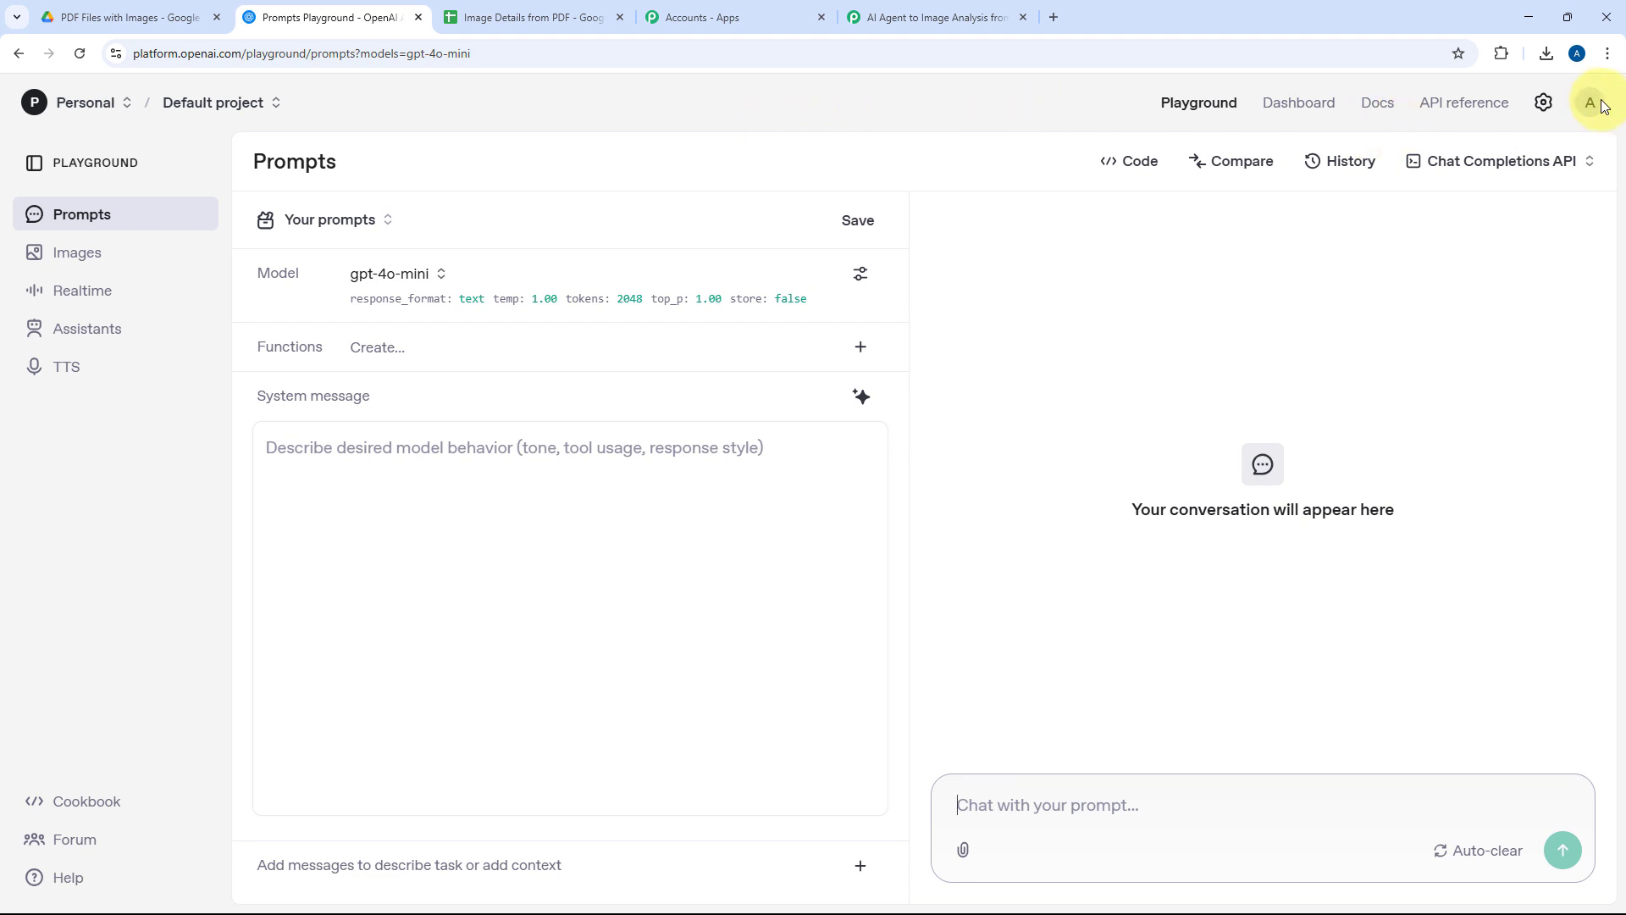
pyautogui.click(1273, 104)
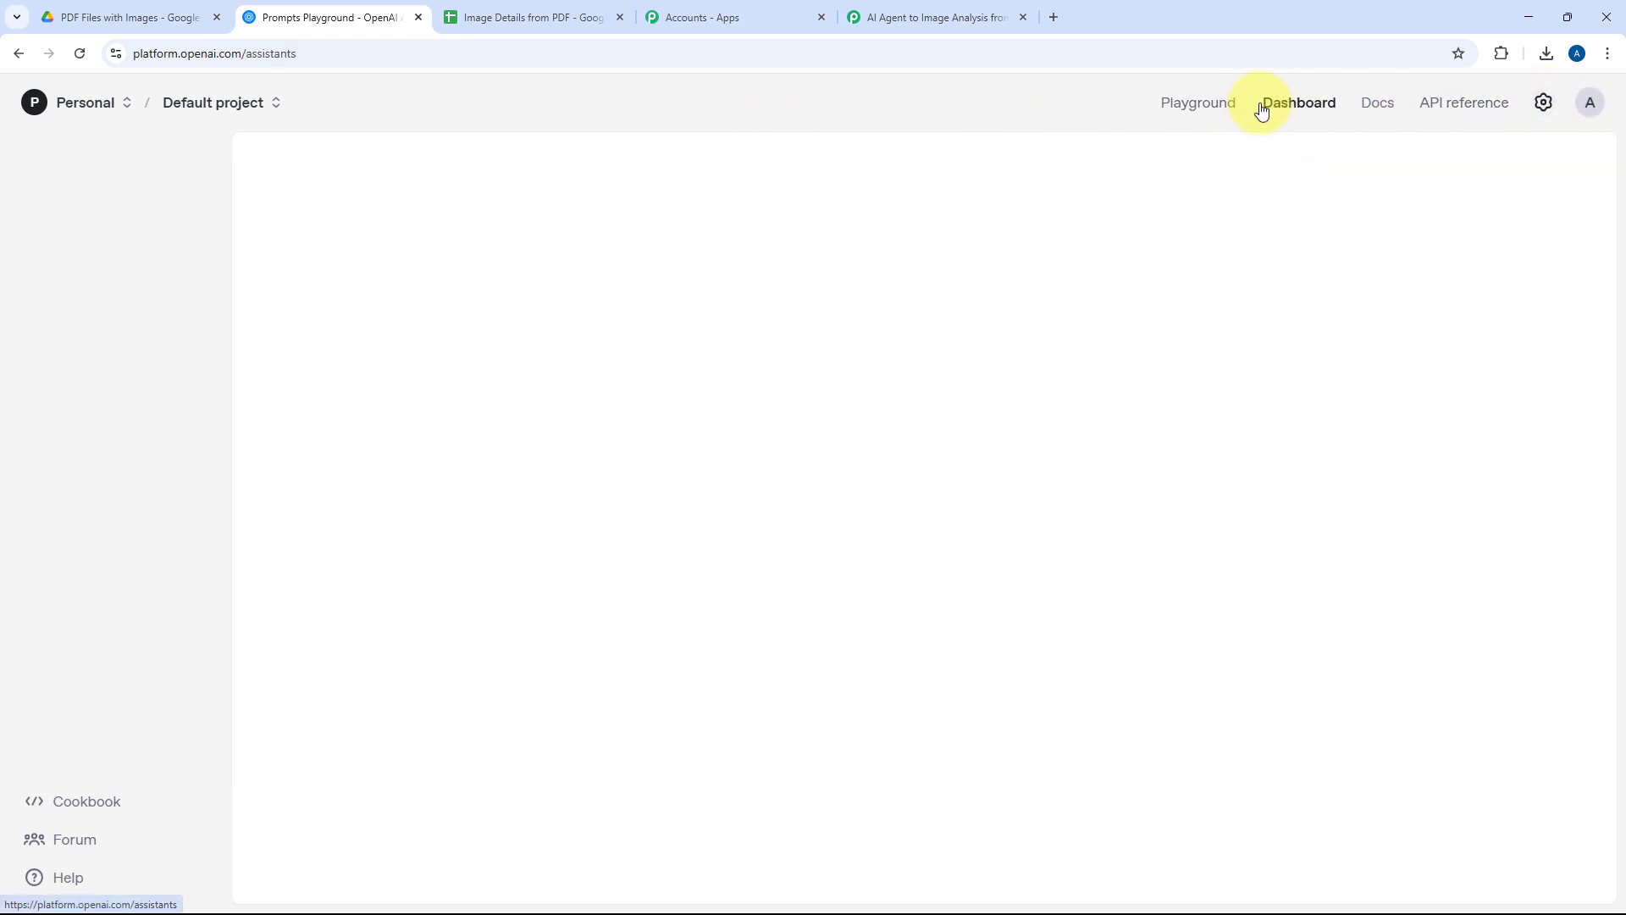
pyautogui.click(119, 444)
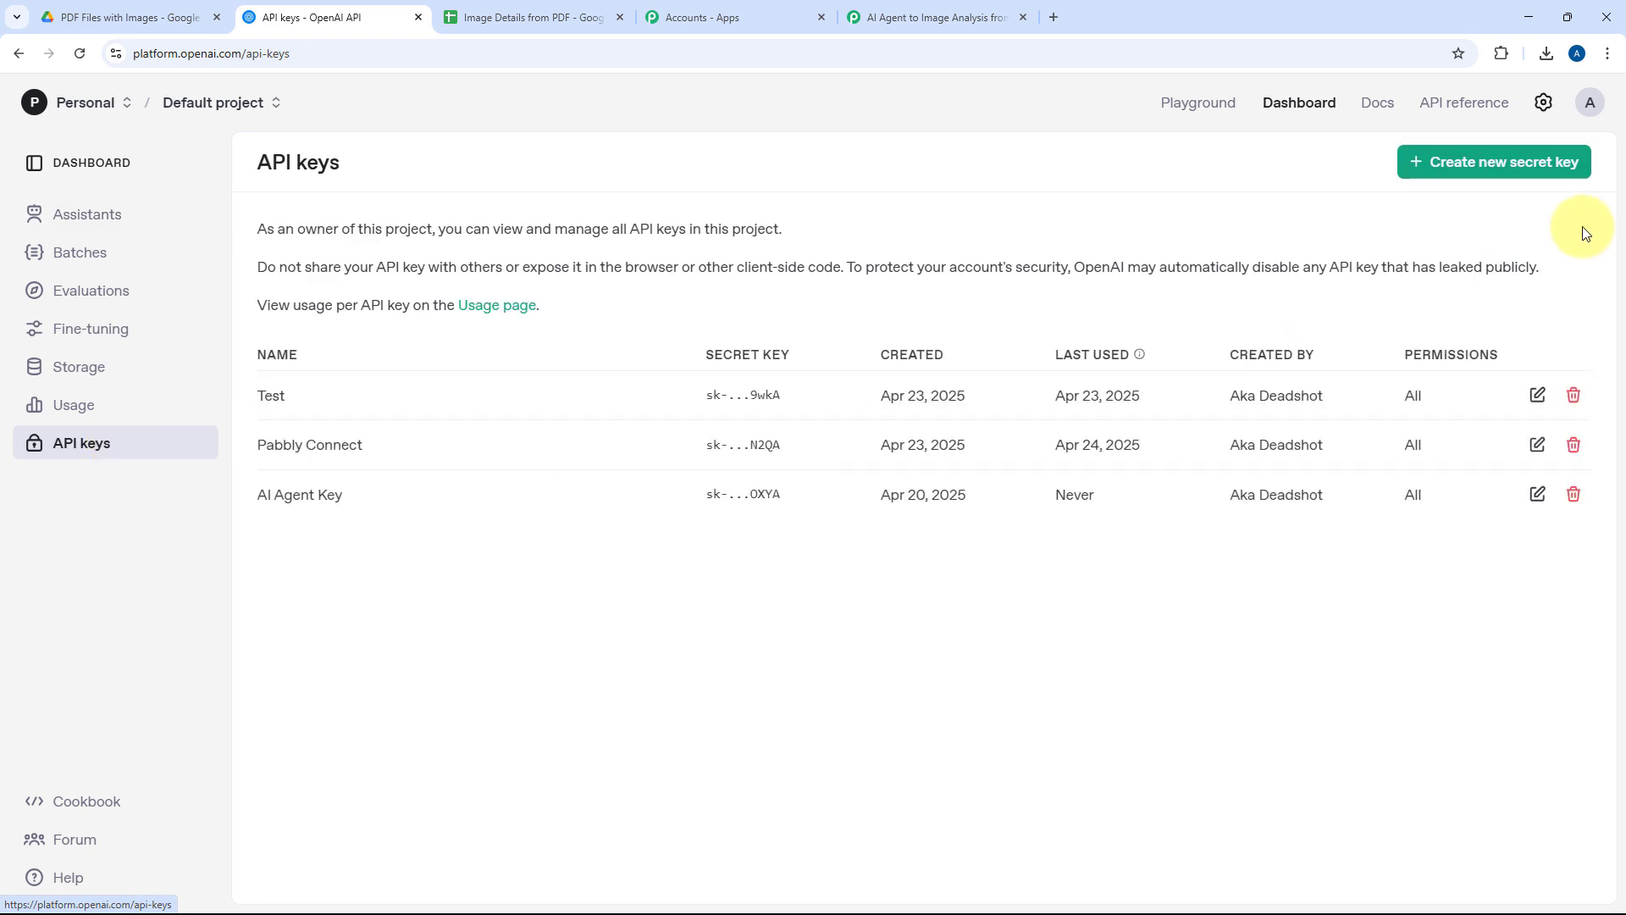
pyautogui.click(1482, 163)
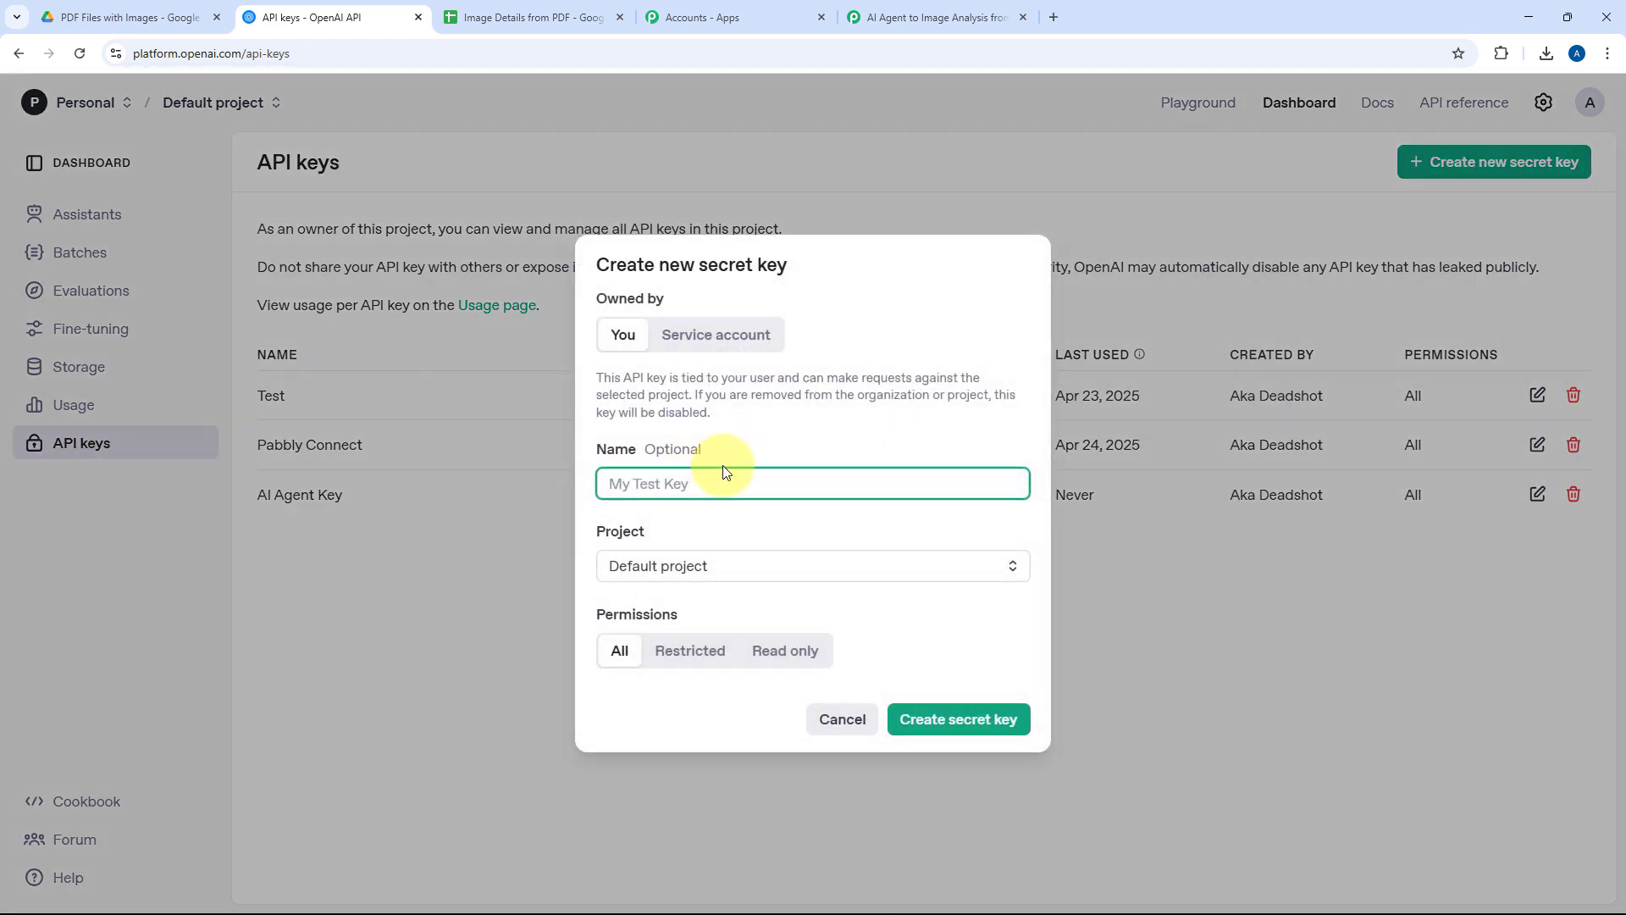
pyautogui.write('AI Agent for PDF with Images')
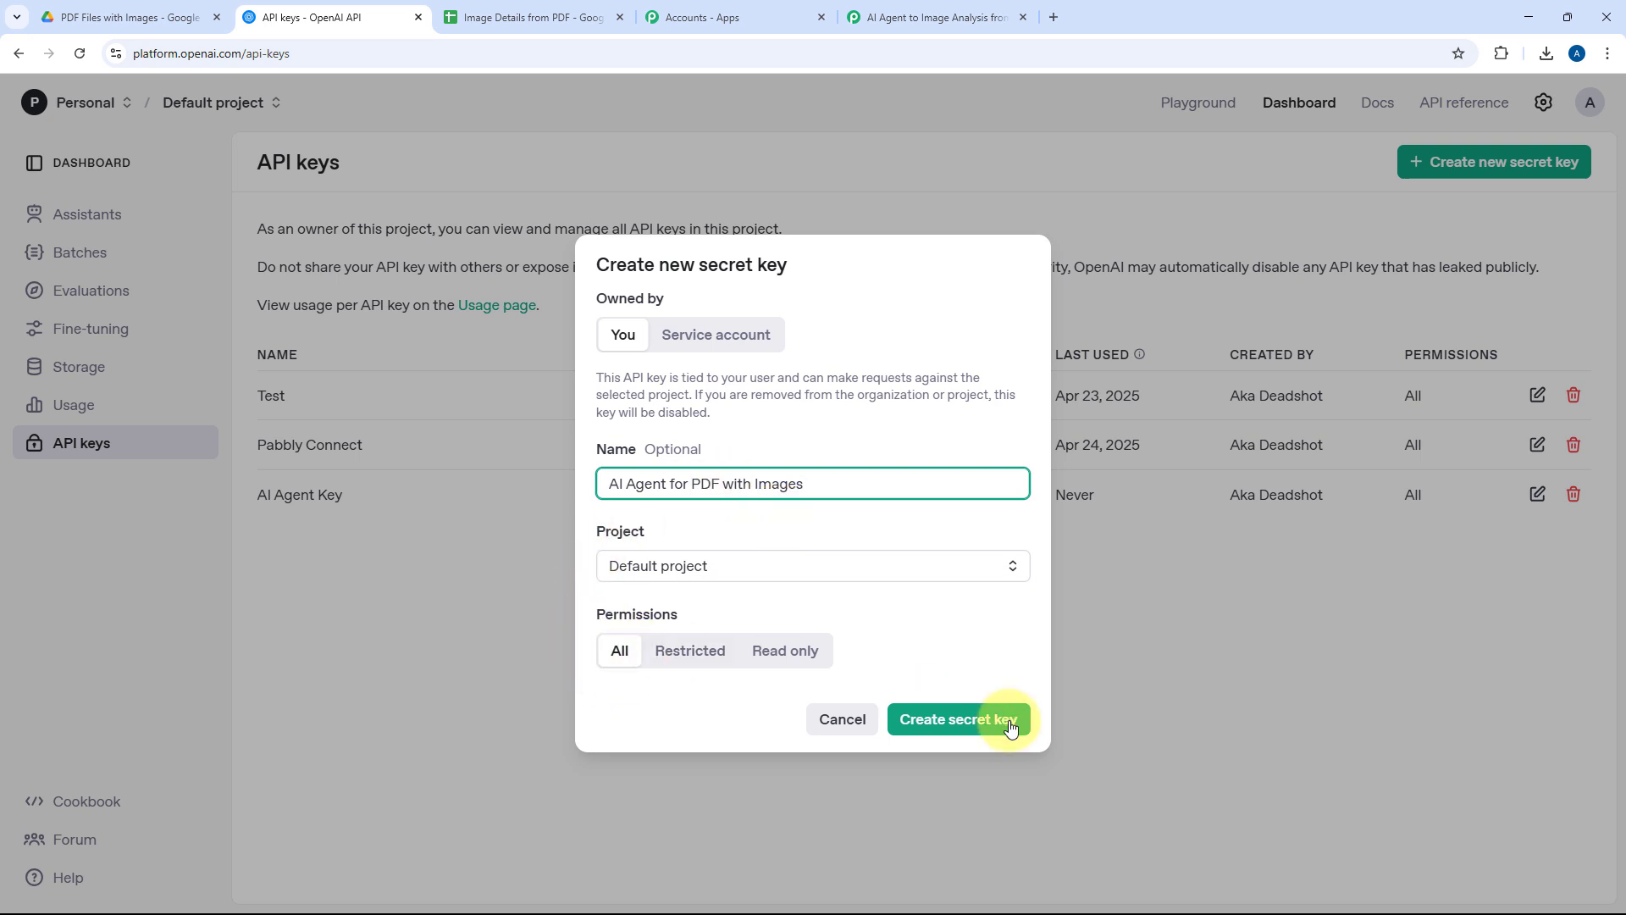
pyautogui.click(959, 722)
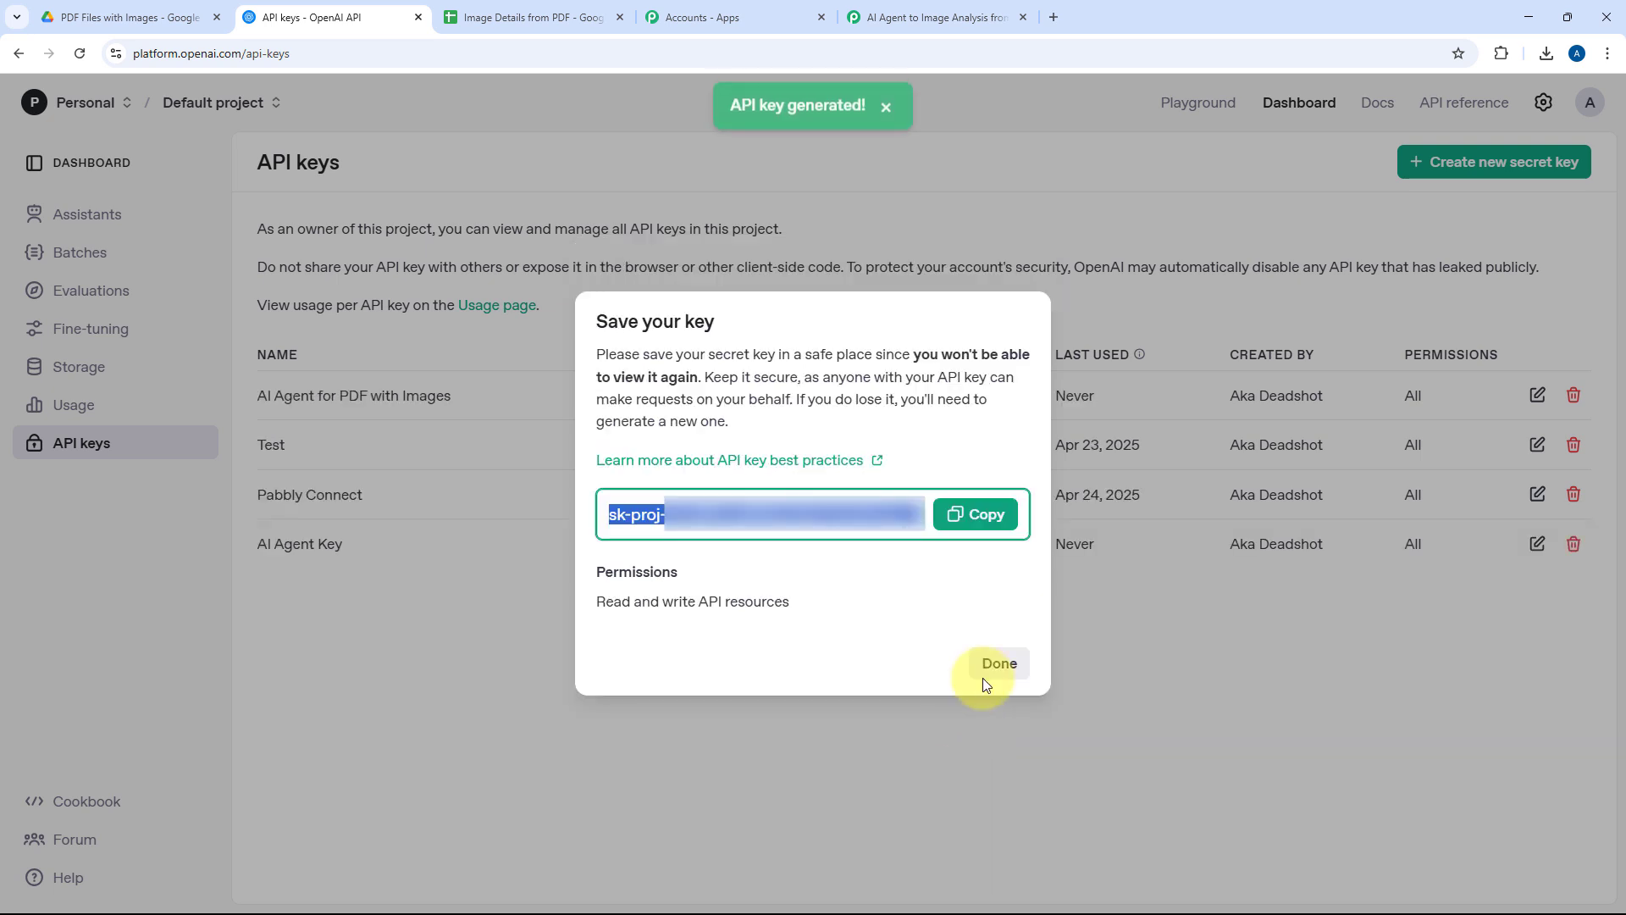
pyautogui.click(970, 513)
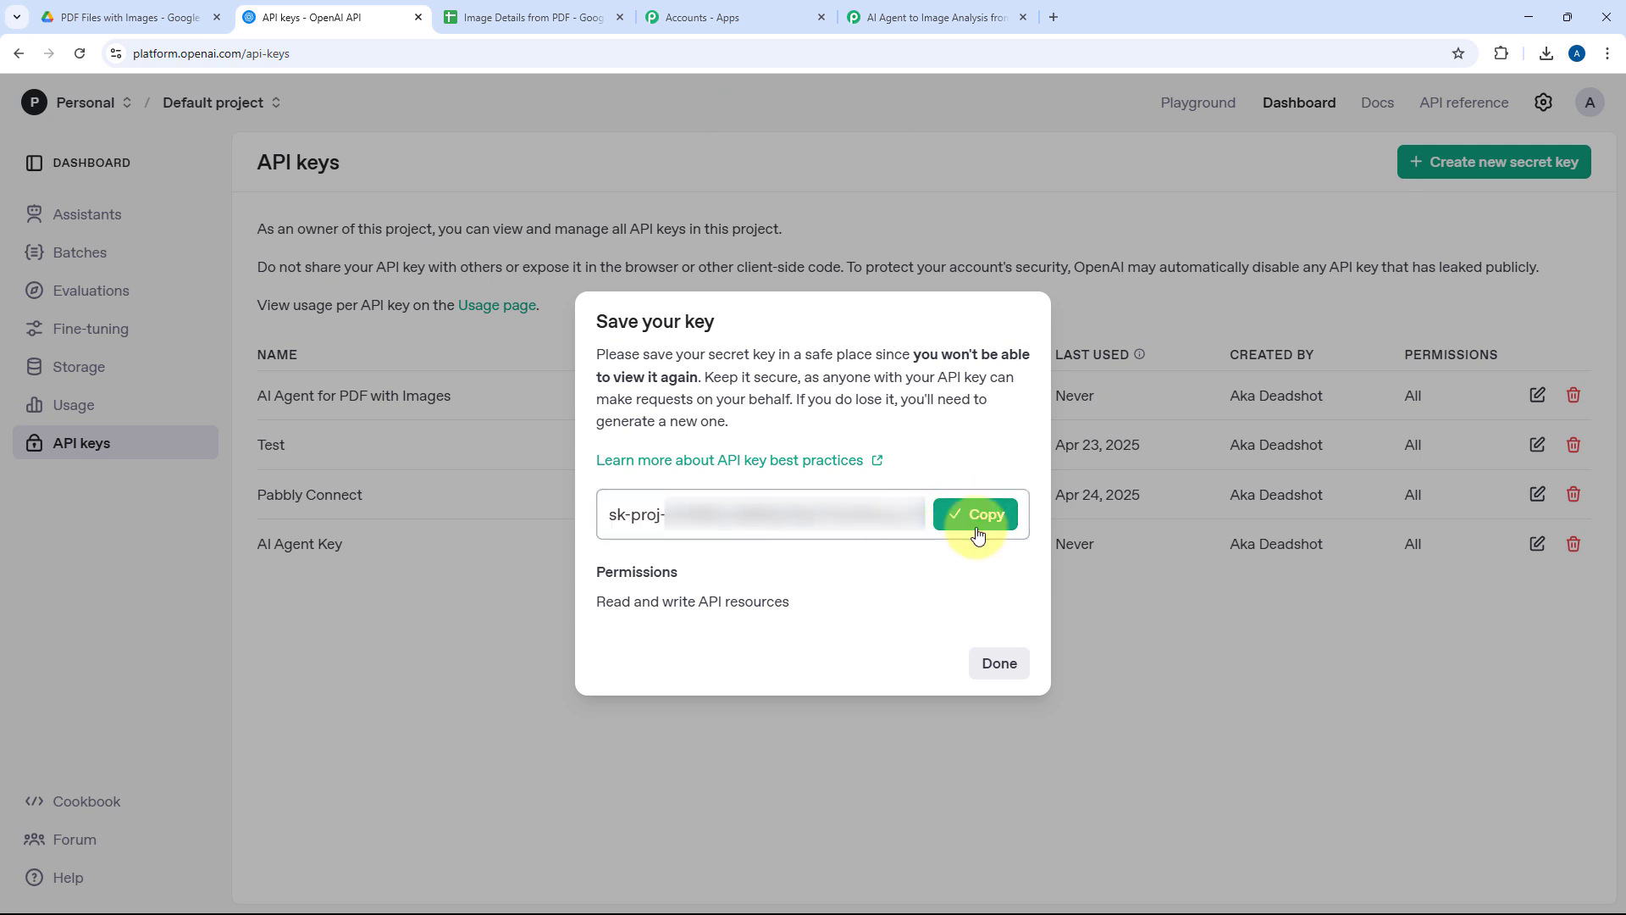
# Step: Return to the Pabbly Connect workflow, paste the API key as the new OpenAI connection's token and save the connection
pyautogui.click(927, 17)
pyautogui.click(827, 559)
pyautogui.rightClick(828, 561)
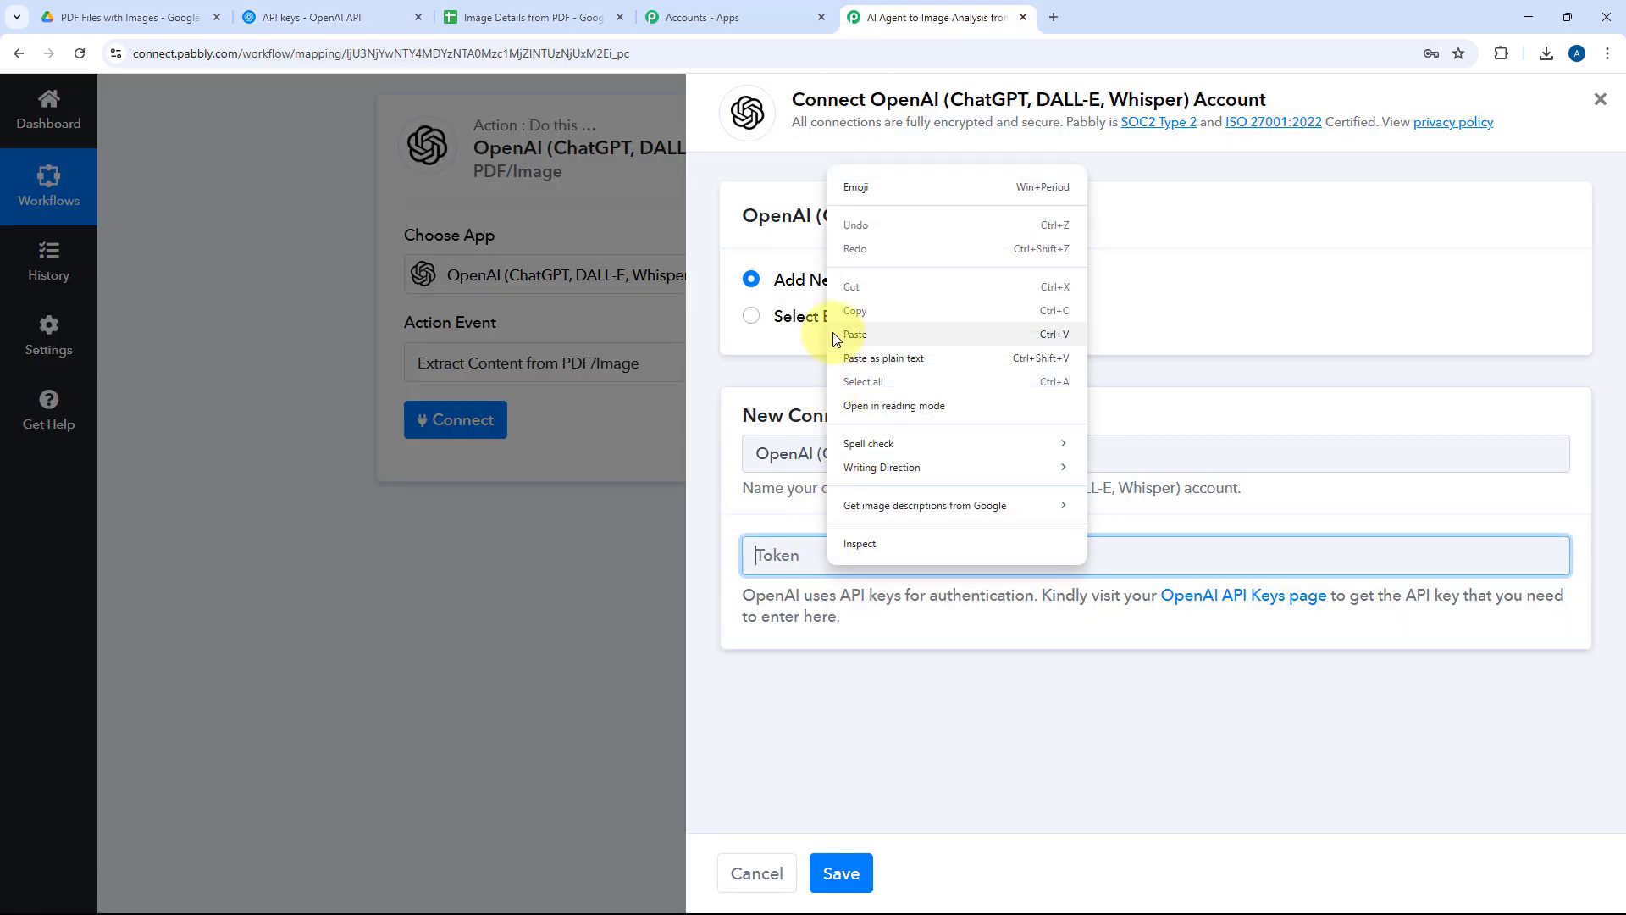
pyautogui.click(855, 334)
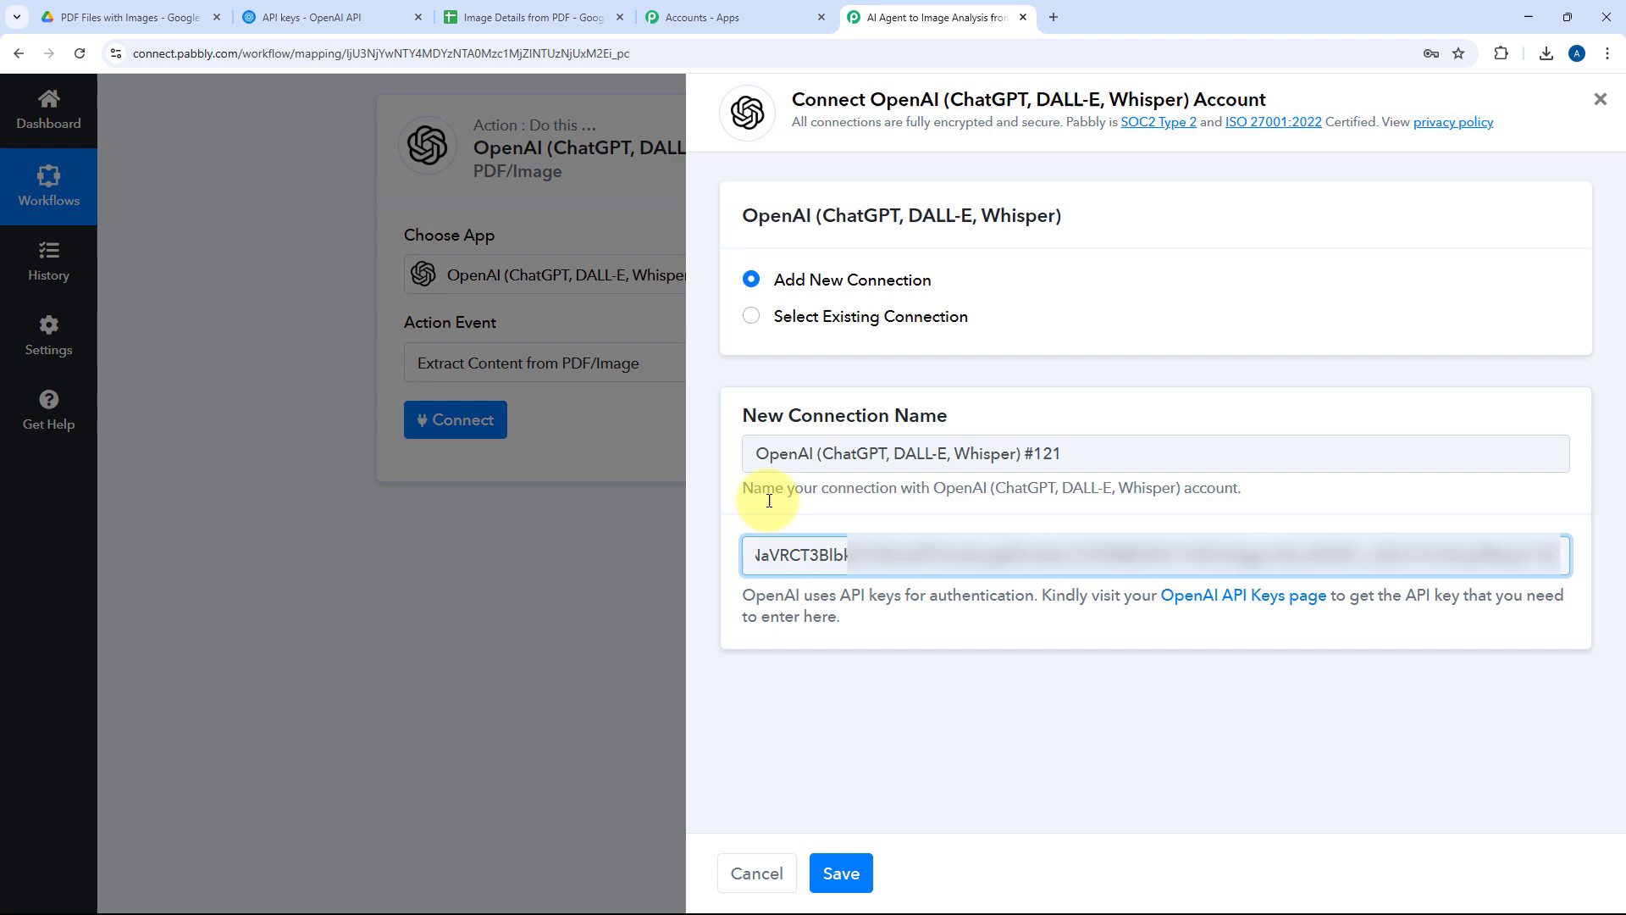
pyautogui.click(840, 875)
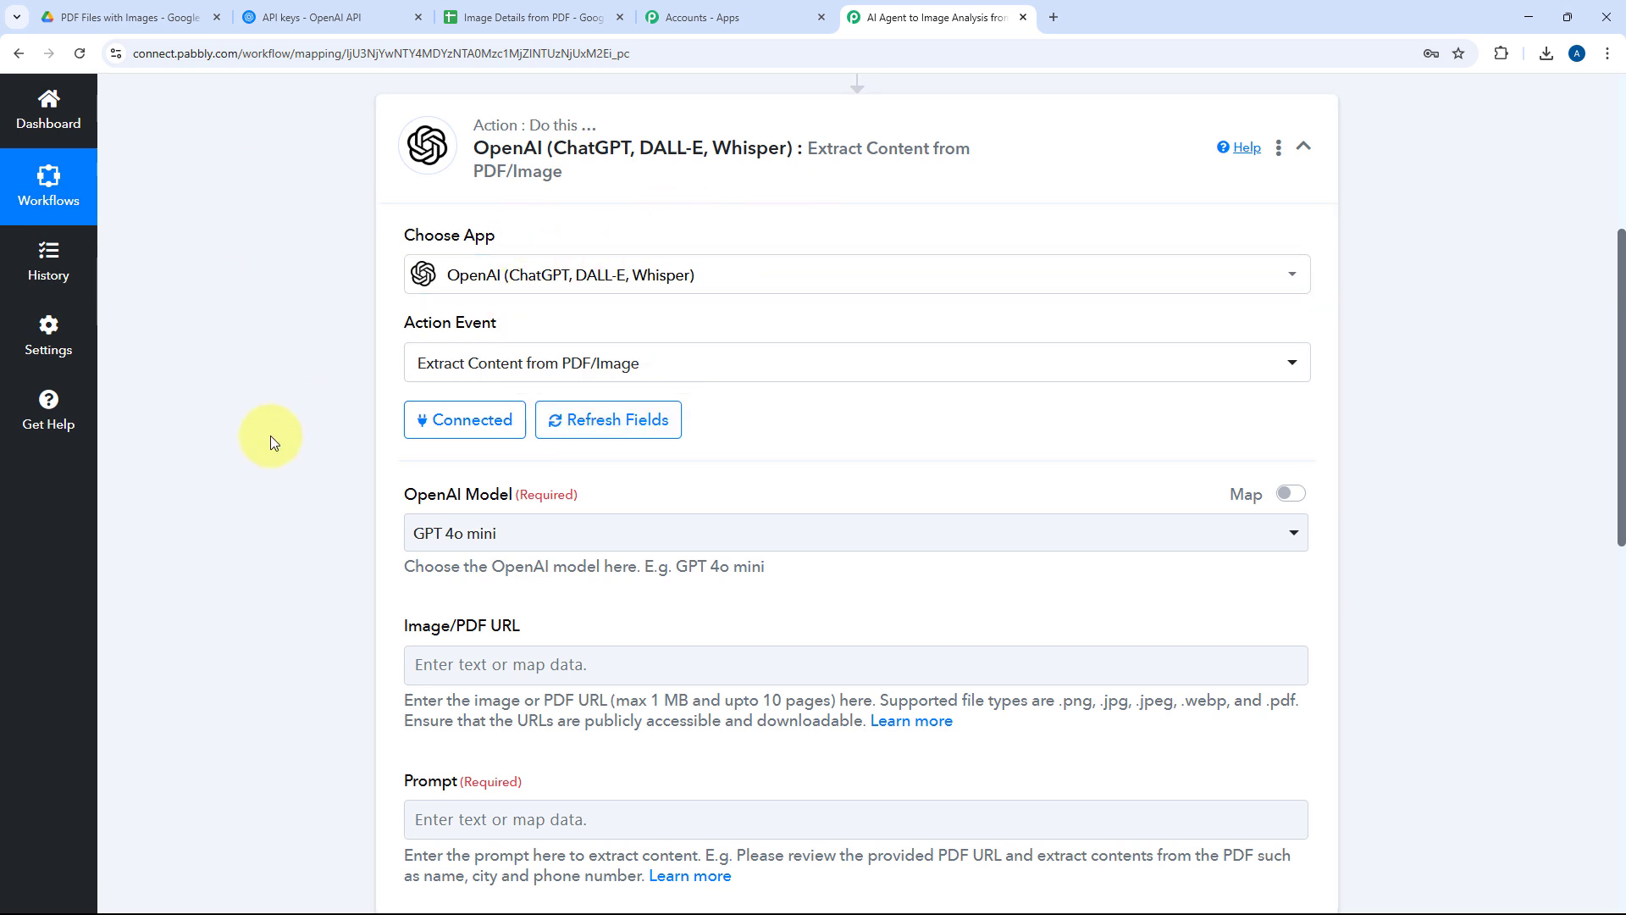
# Step: Choose GPT 4o mini as the OpenAI model for the content extraction action
pyautogui.scroll(-1, 280, 432)
pyautogui.scroll(-2, 288, 434)
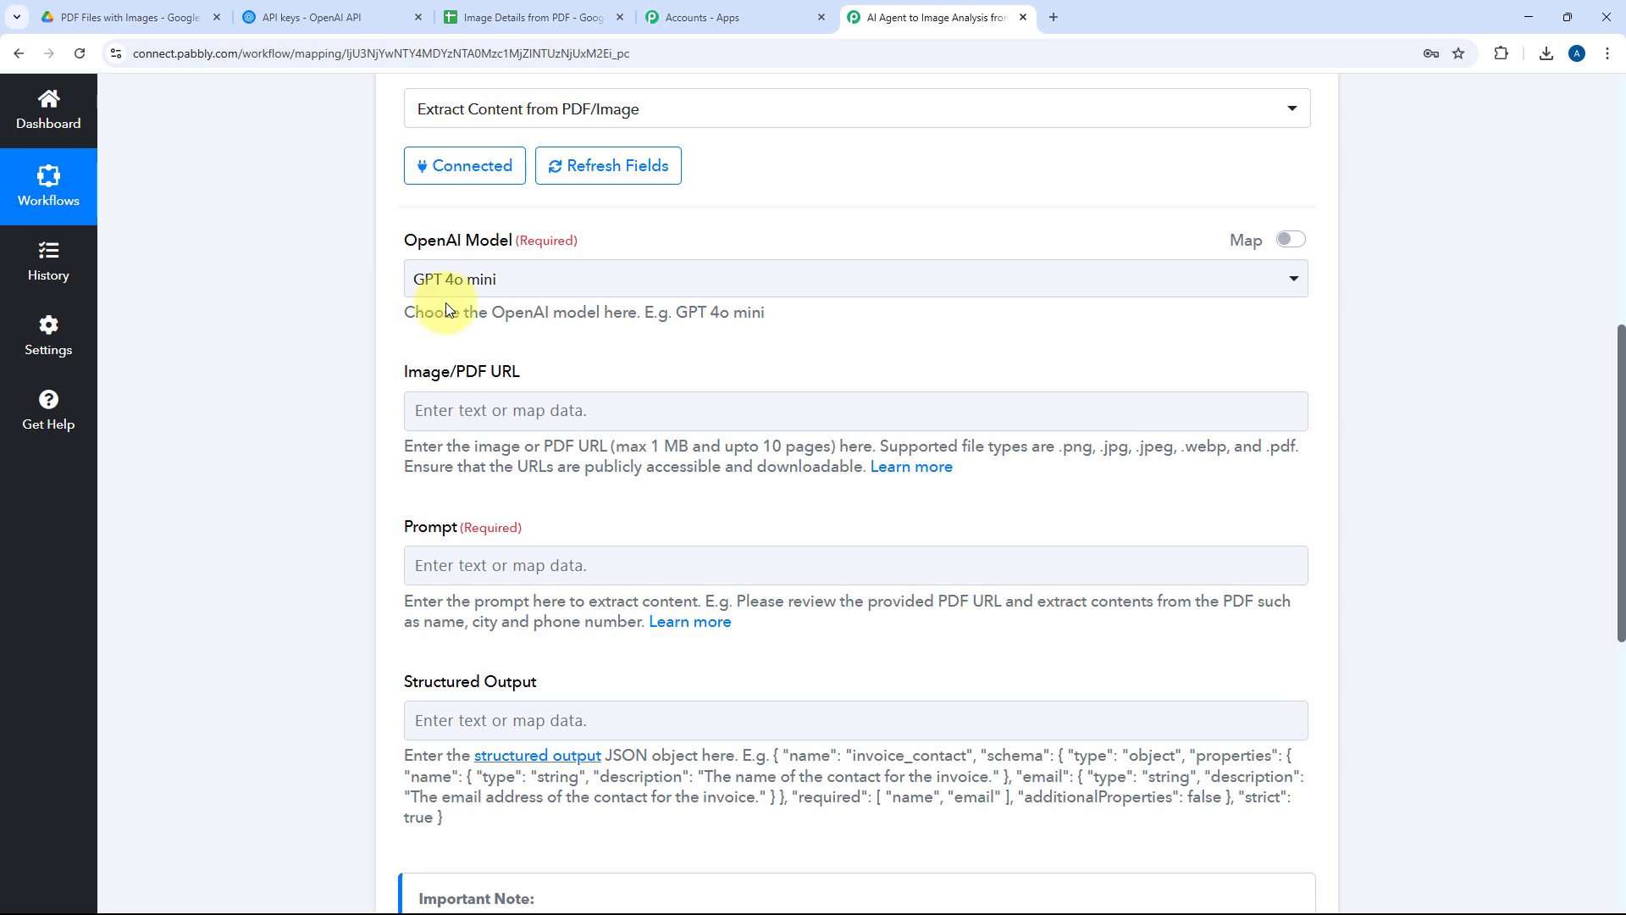
pyautogui.click(704, 278)
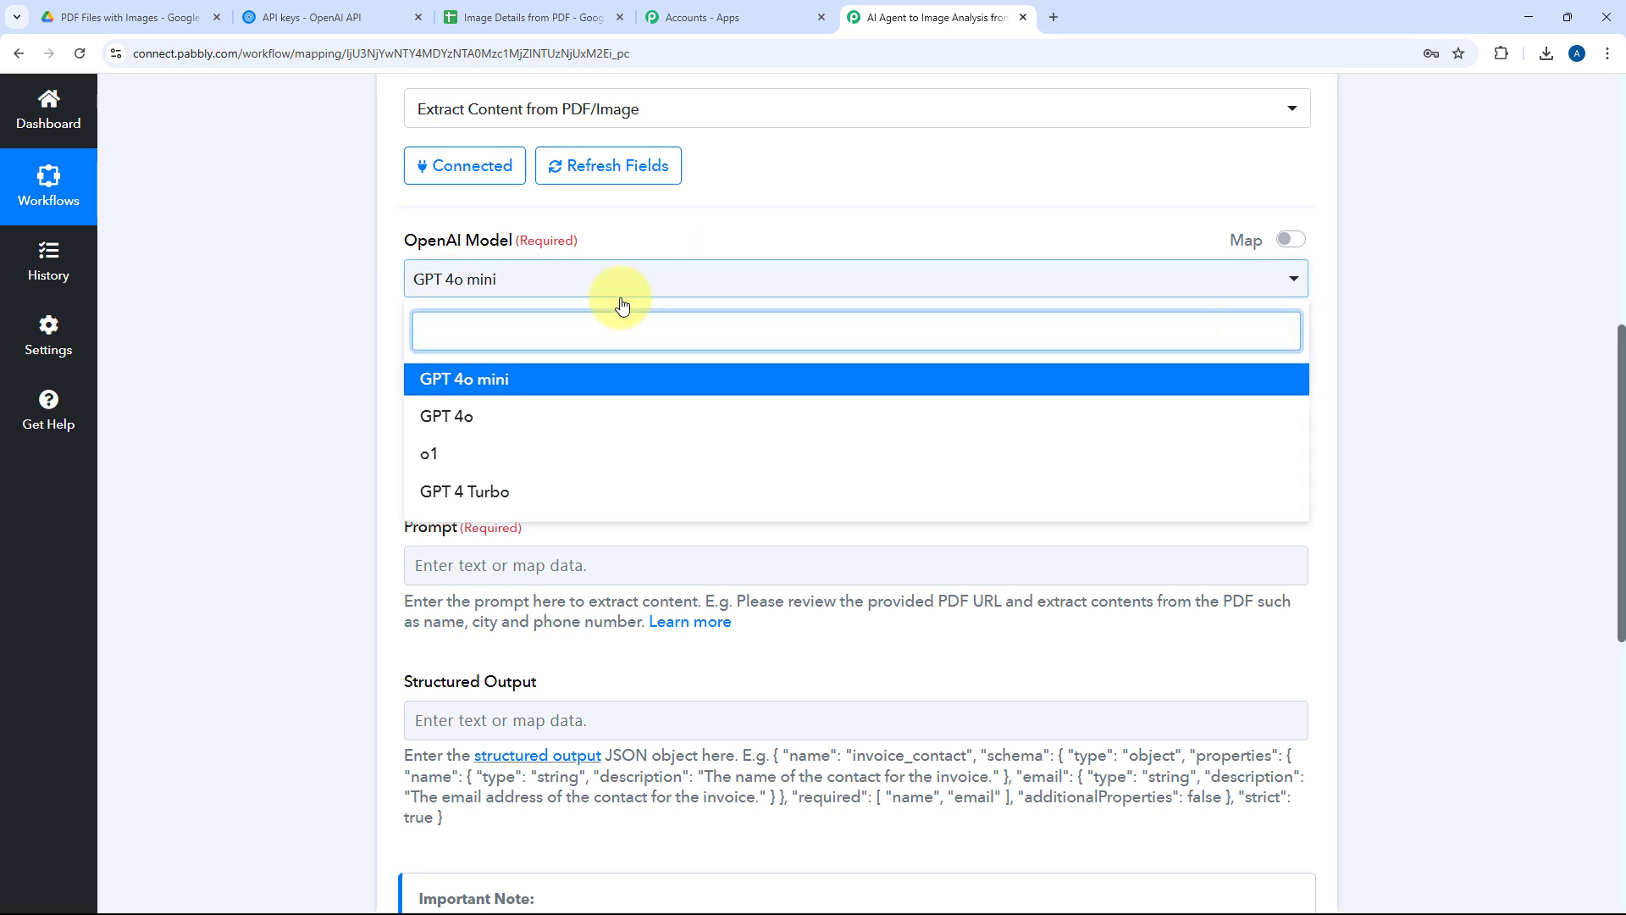
pyautogui.click(511, 387)
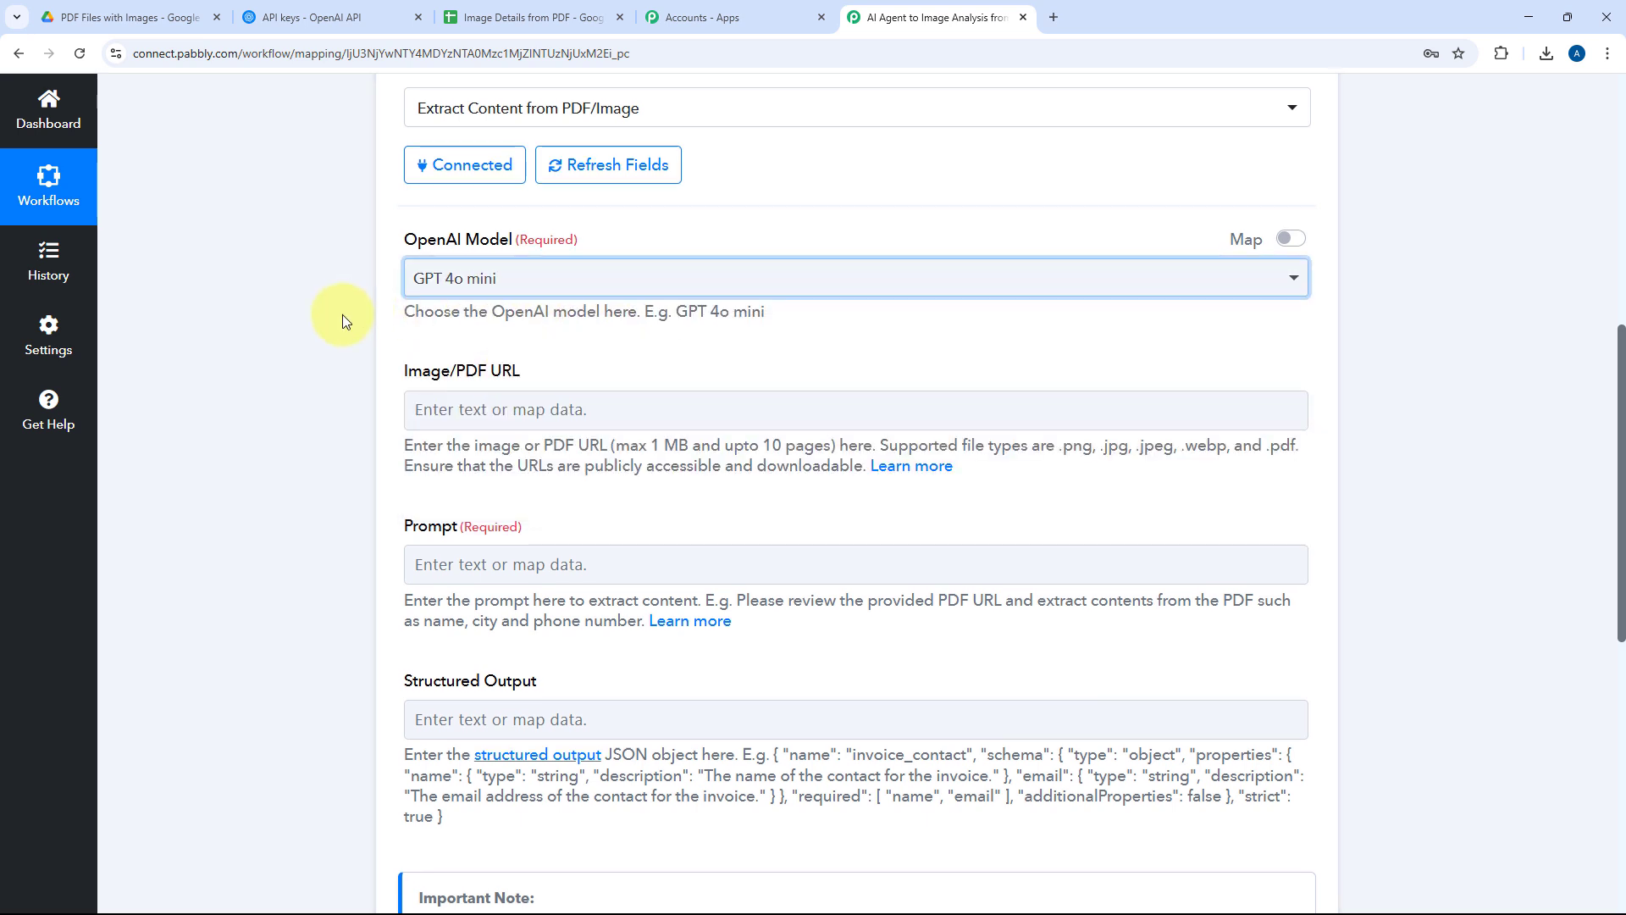
# Step: Reopen the Google Drive trigger and examine the WebContentLink entry in its response as the source for the Image/PDF URL
pyautogui.scroll(-1, 345, 316)
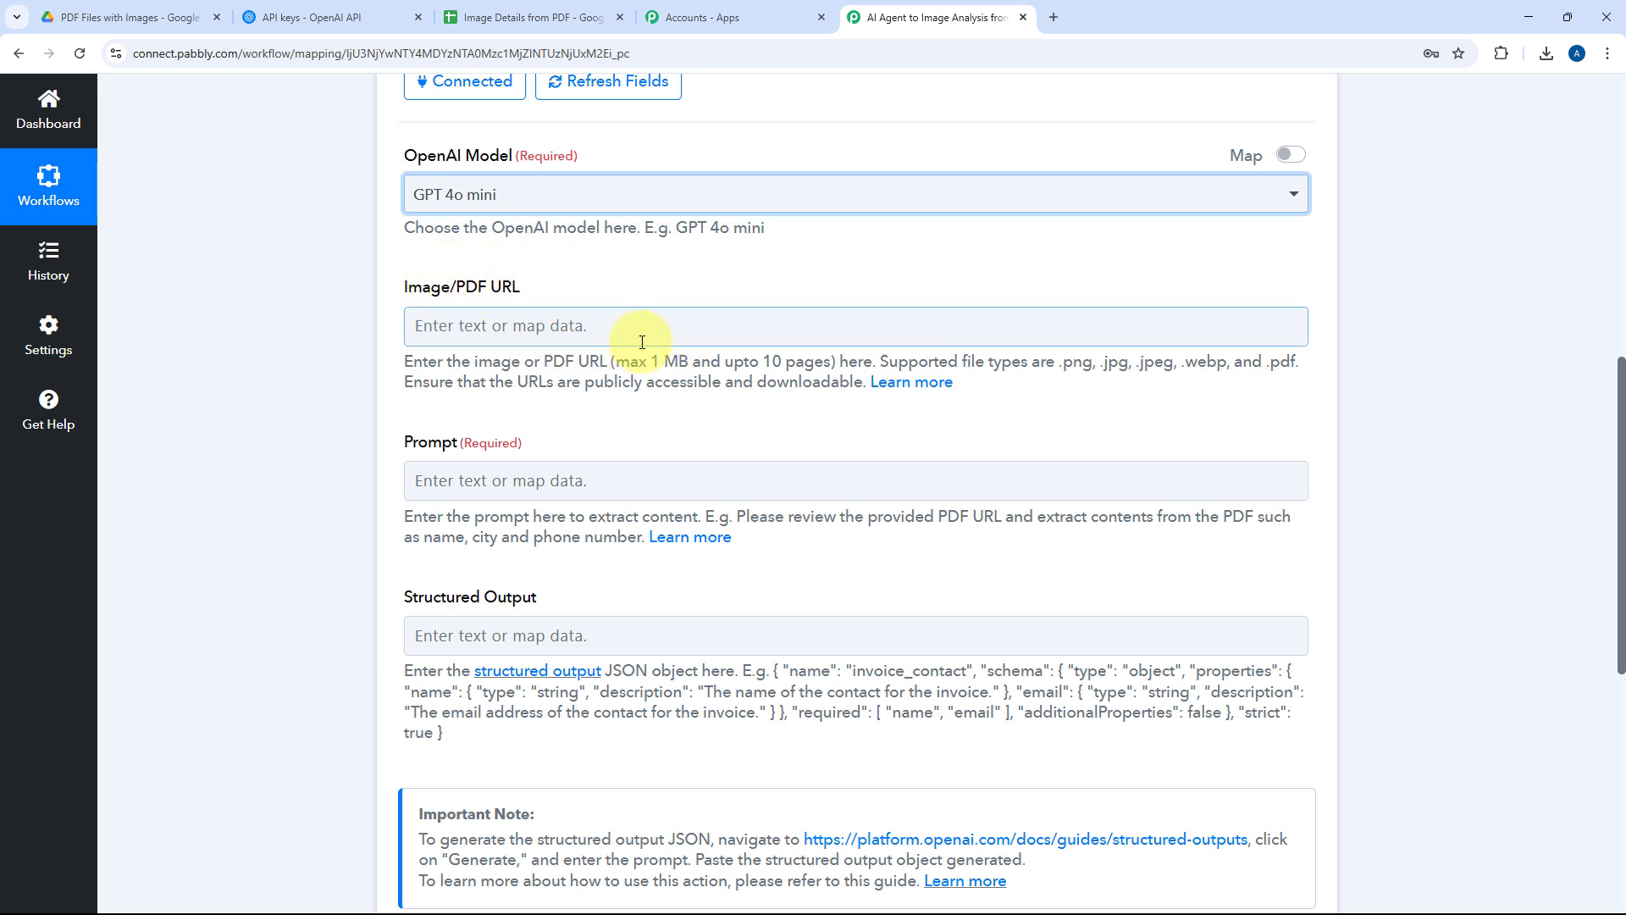
pyautogui.click(716, 325)
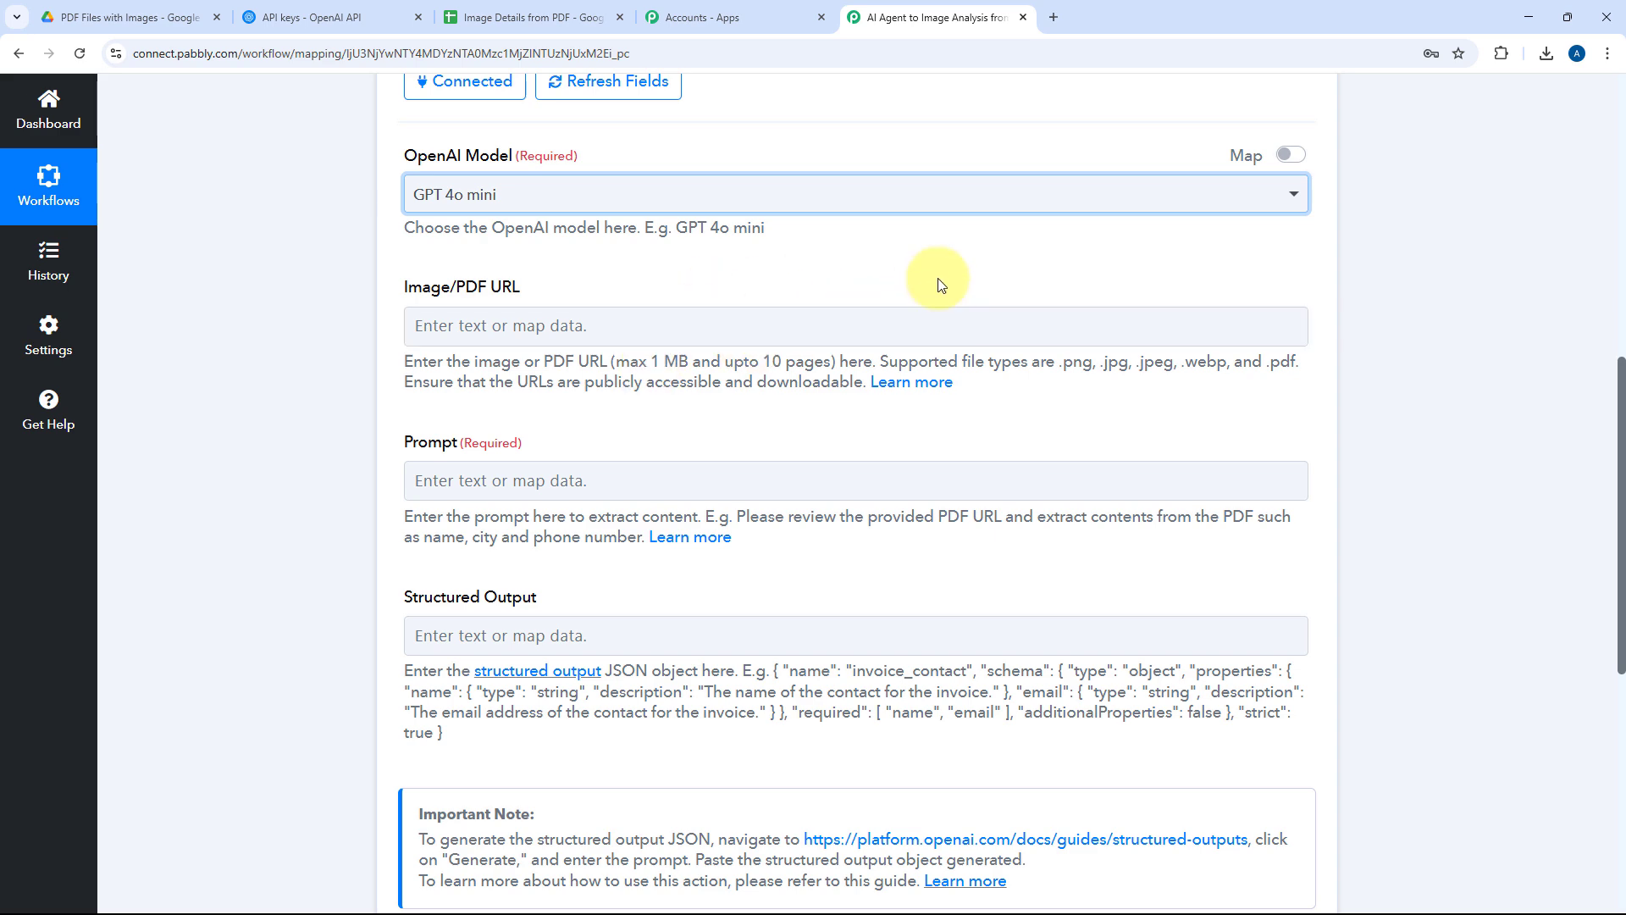
pyautogui.scroll(7, 937, 279)
pyautogui.click(868, 238)
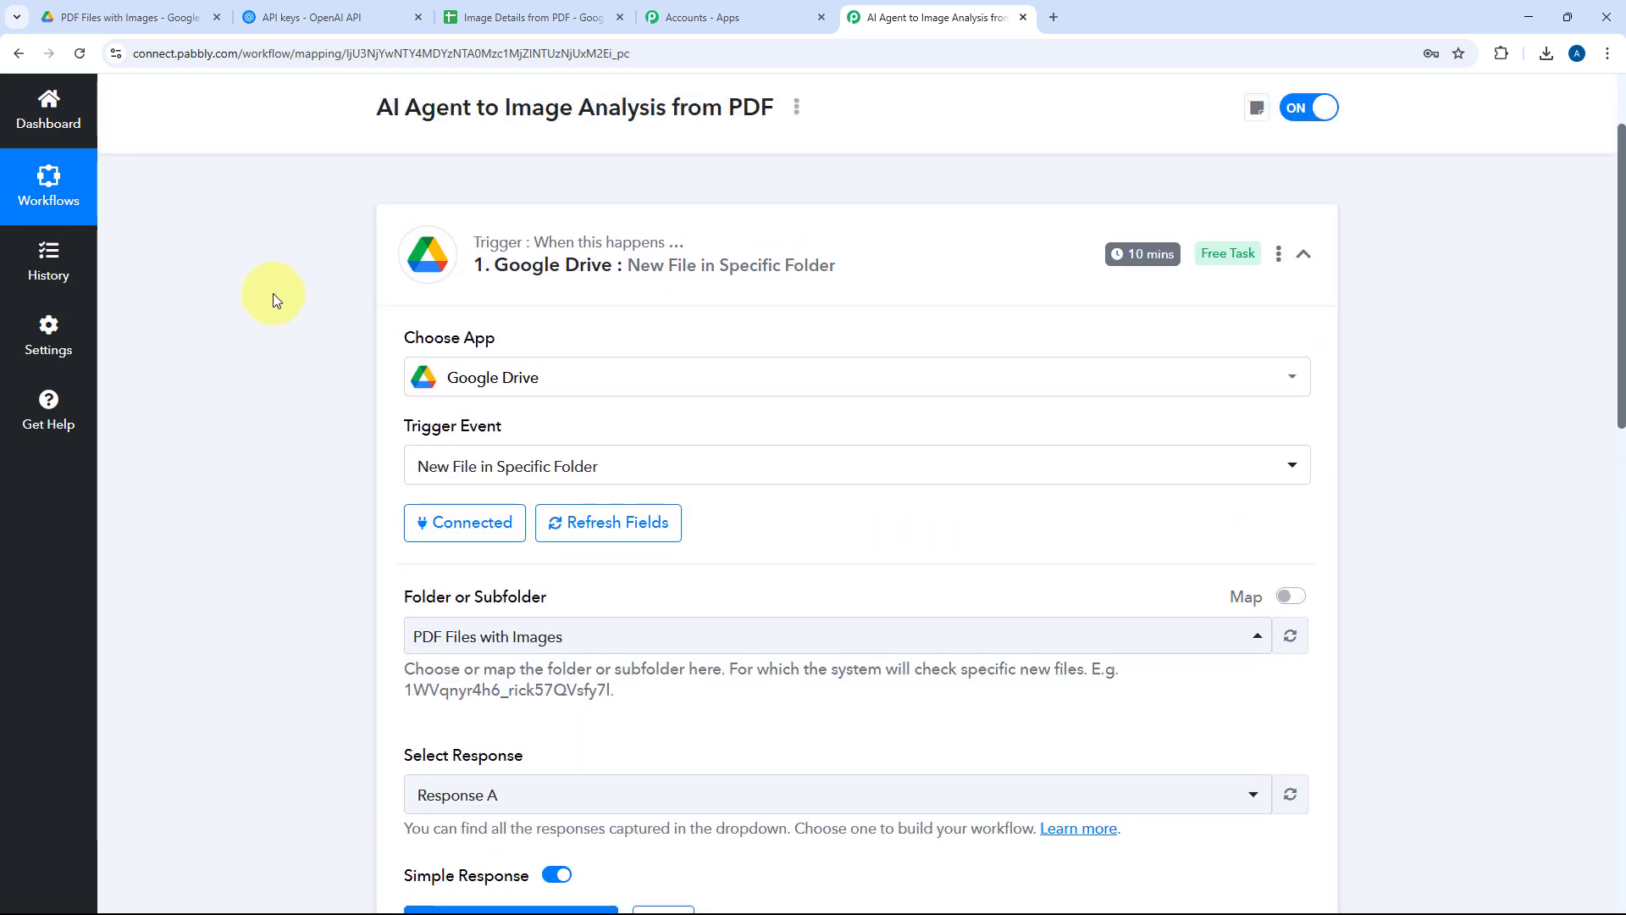
pyautogui.scroll(-7, 282, 322)
pyautogui.scroll(-3, 288, 317)
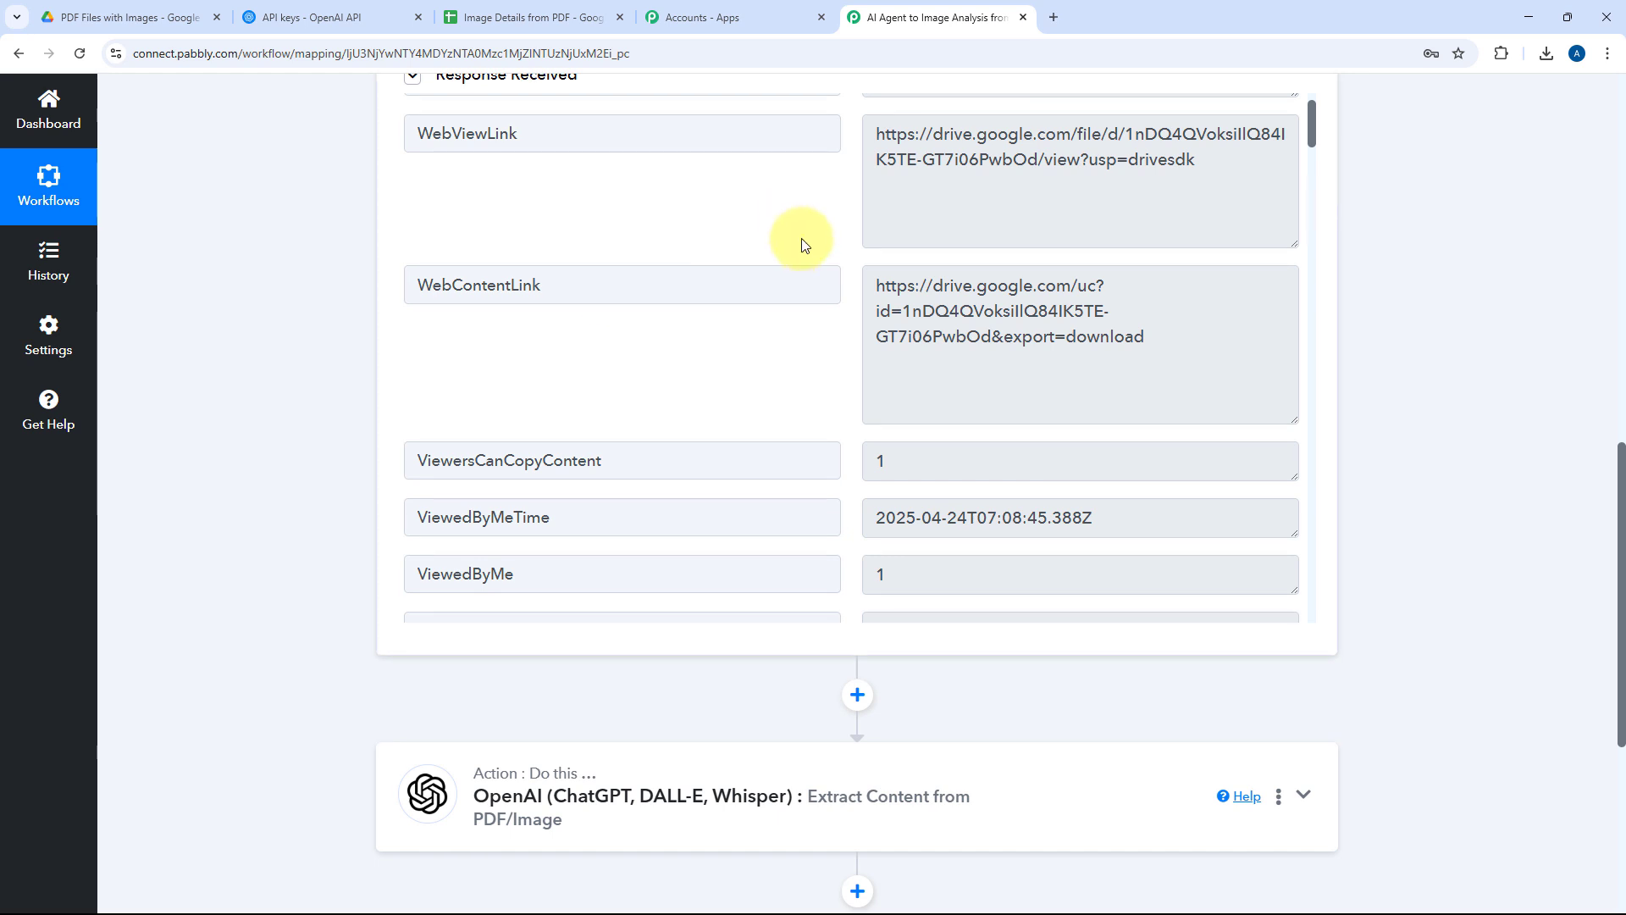
pyautogui.scroll(3, 791, 254)
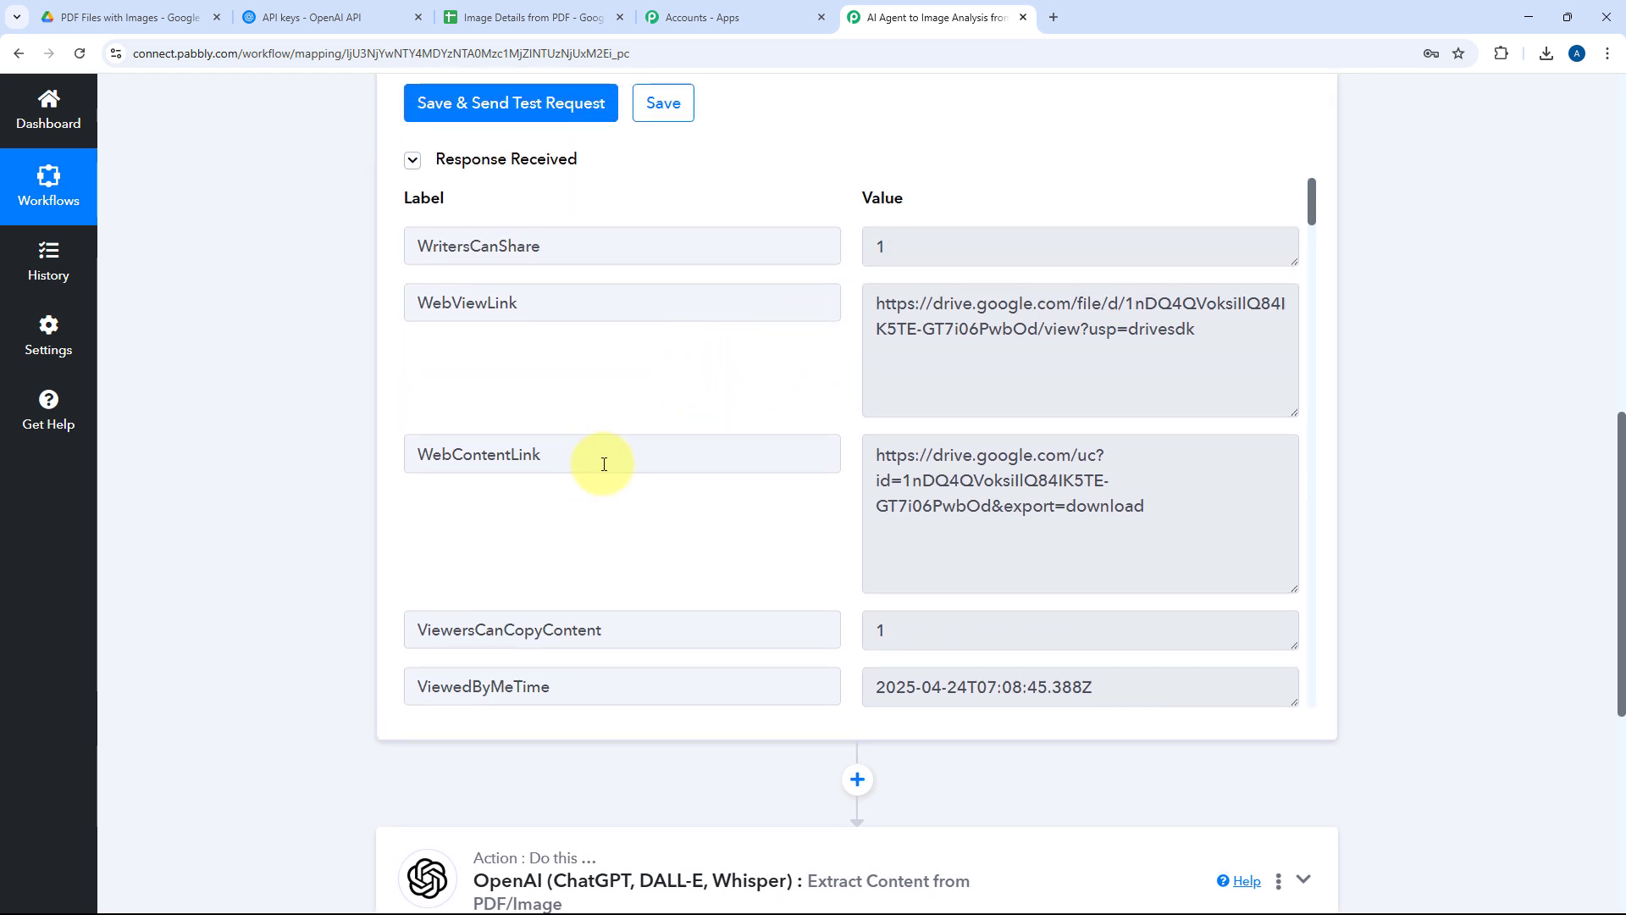
pyautogui.moveTo(609, 464); pyautogui.dragTo(410, 459)
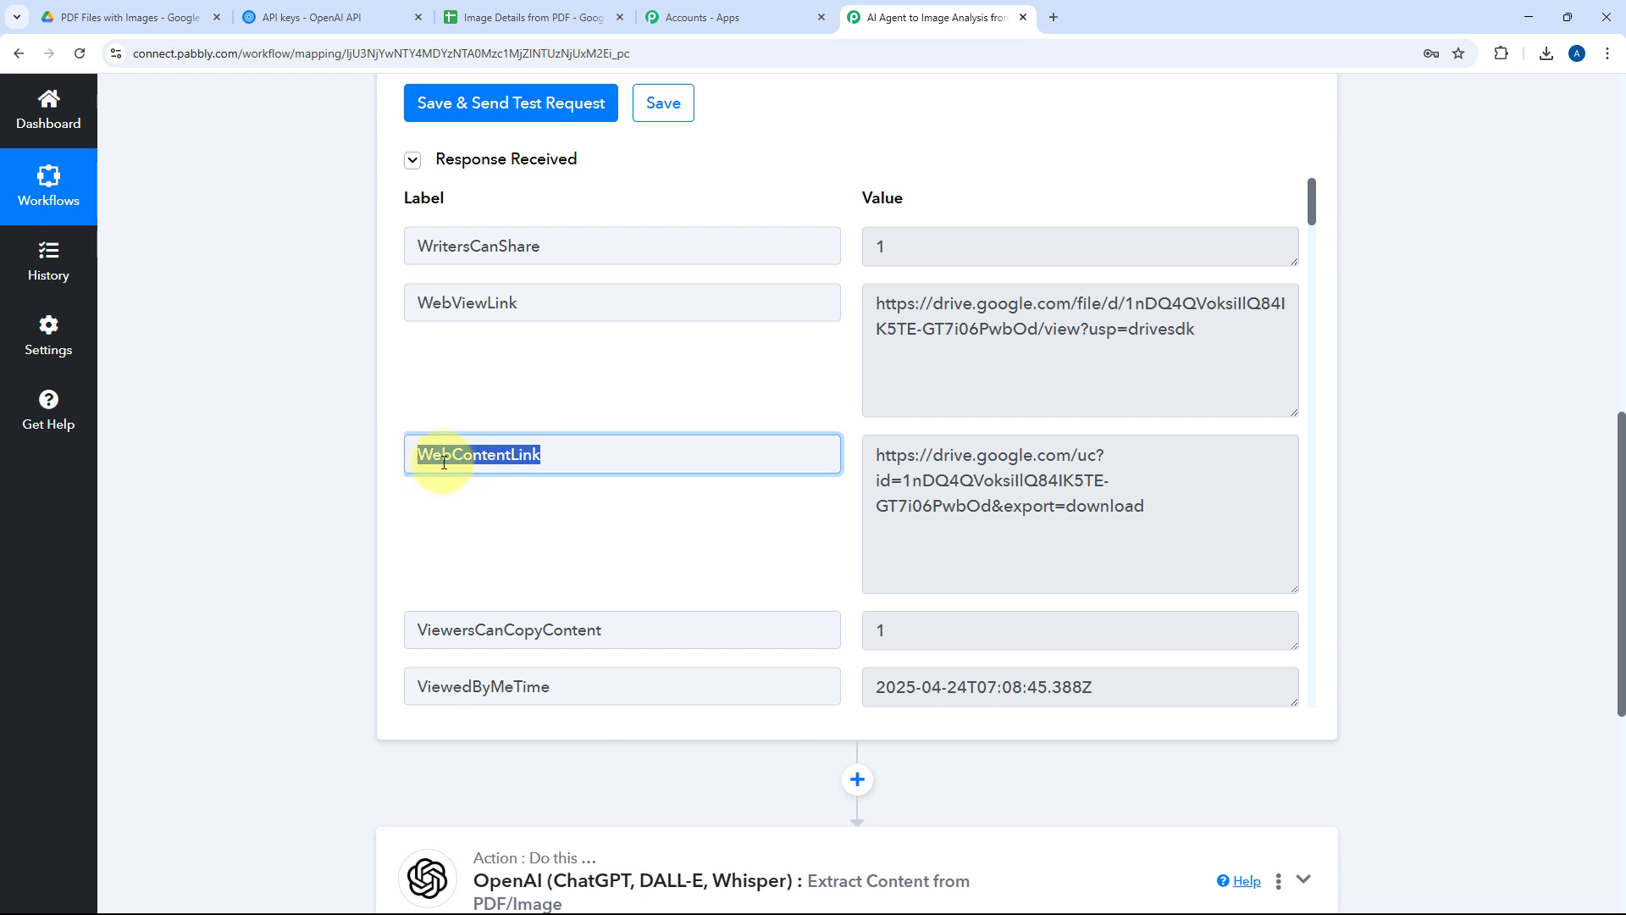
# Step: Check the WebContentLink URL value in the Google Drive trigger's response and reopen the OpenAI content extraction action
pyautogui.click(1023, 504)
pyautogui.moveTo(1183, 509); pyautogui.dragTo(831, 432)
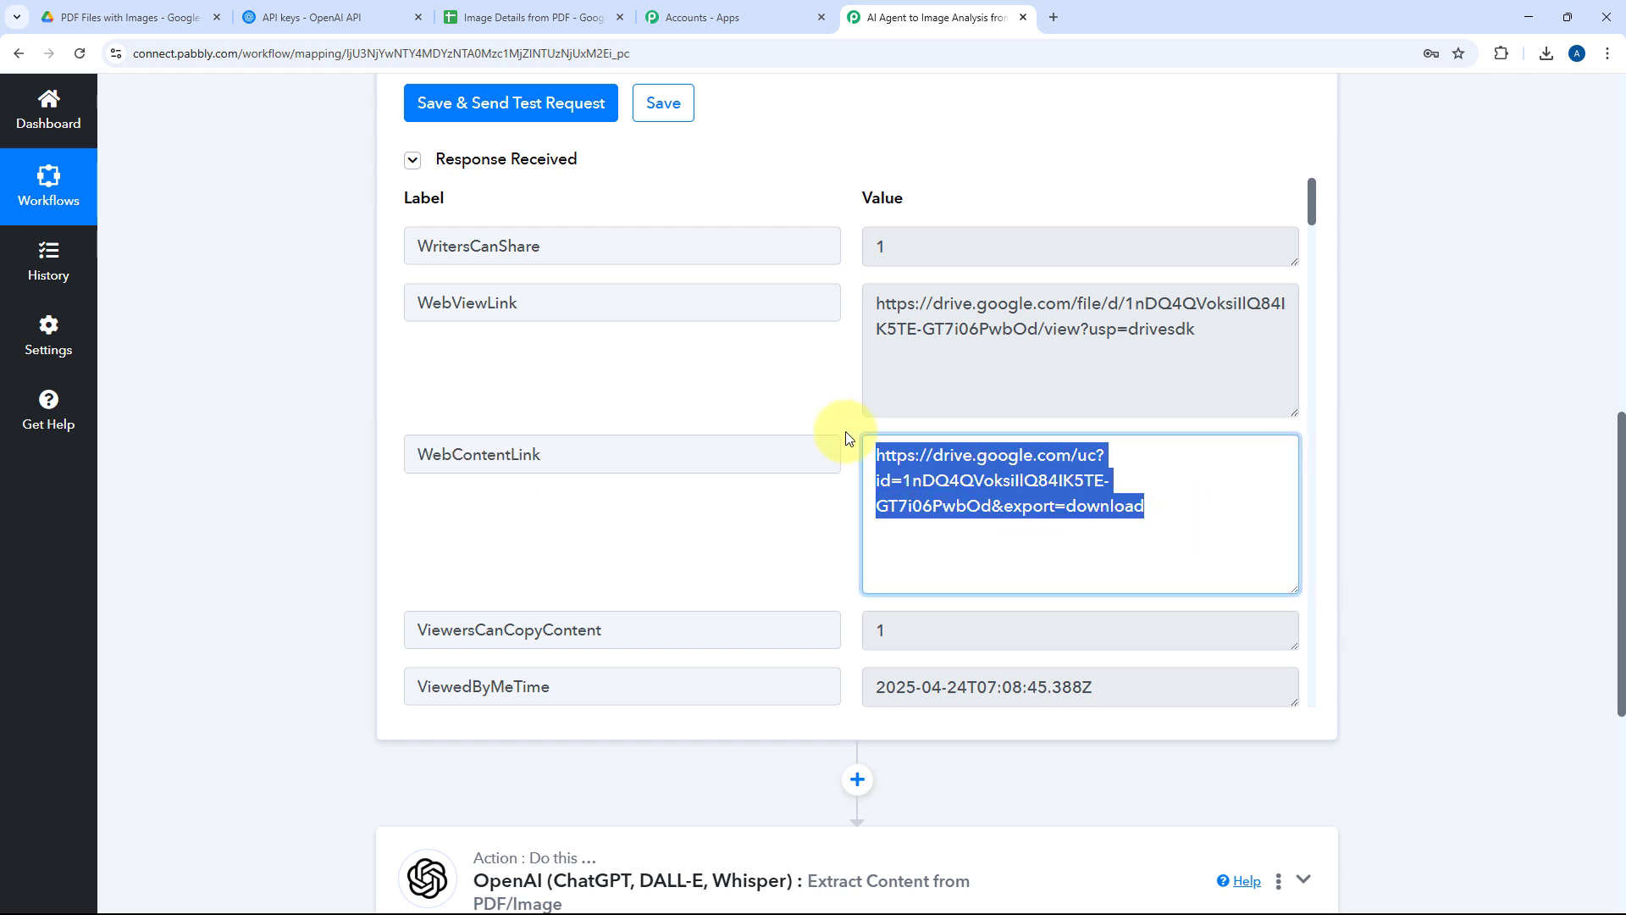
pyautogui.click(831, 432)
pyautogui.scroll(-1, 236, 458)
pyautogui.scroll(-3, 236, 456)
pyautogui.click(610, 519)
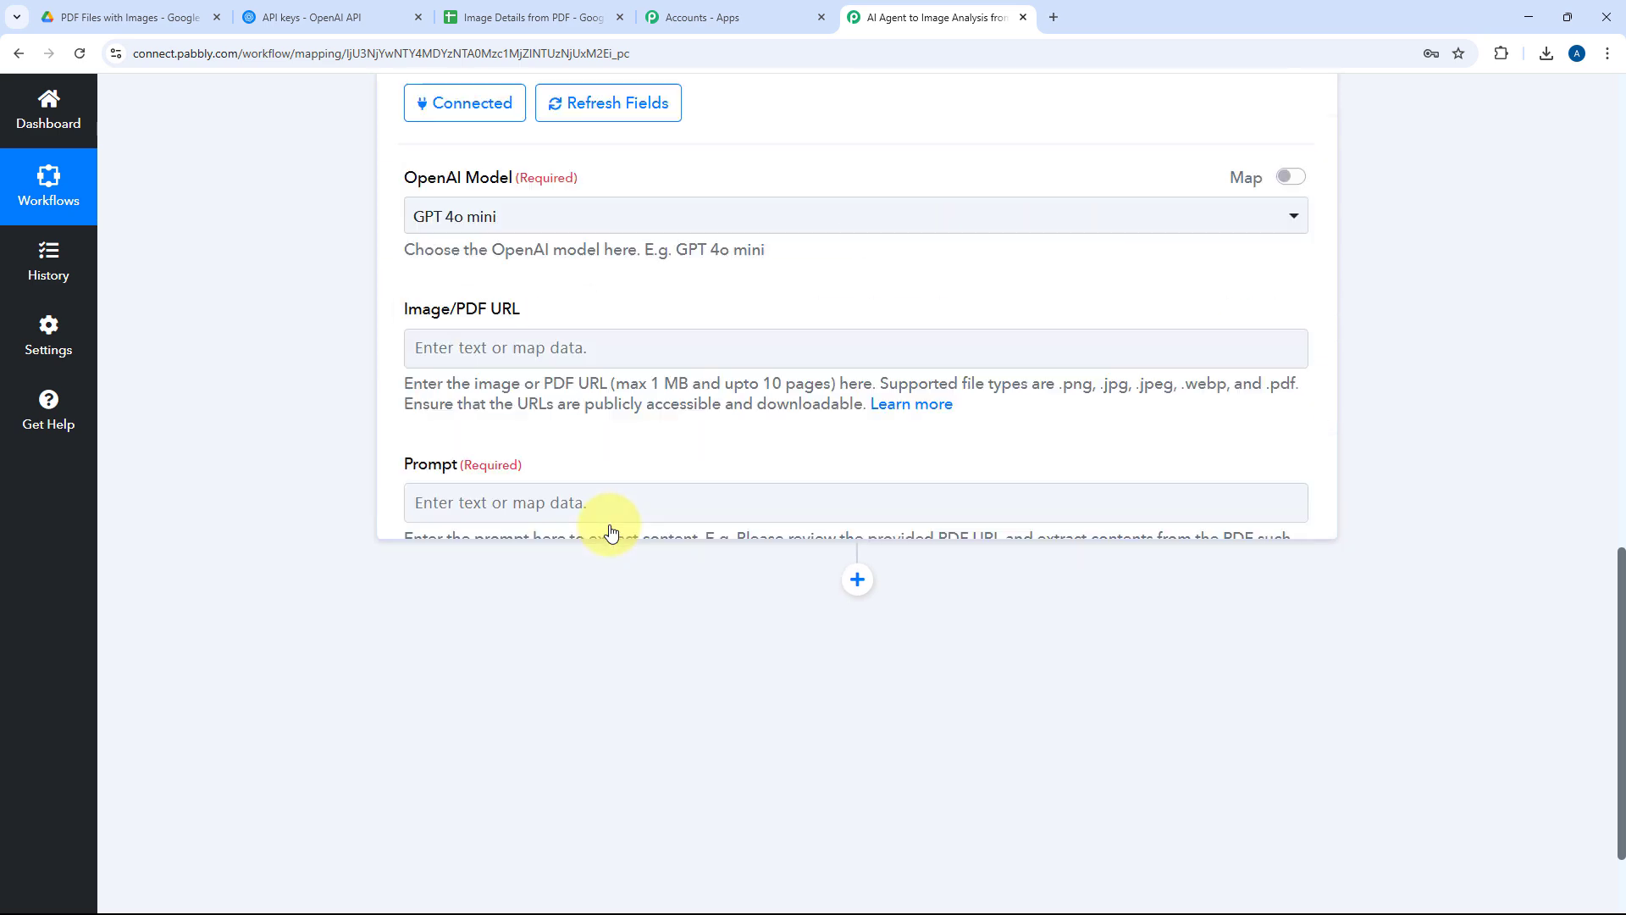
pyautogui.scroll(1, 315, 469)
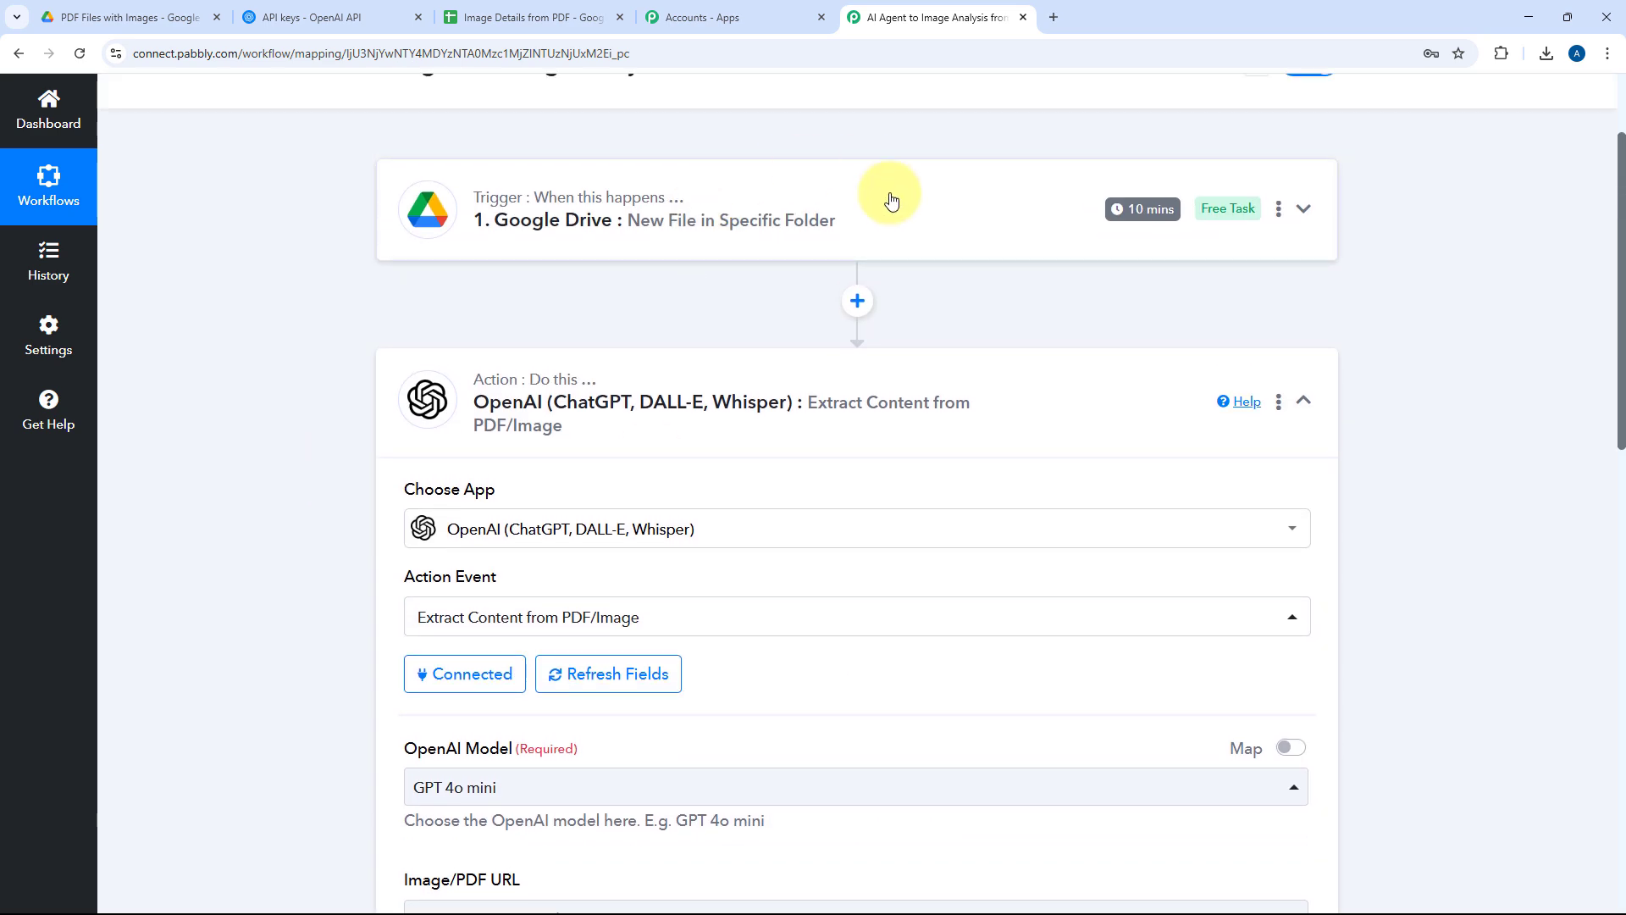
# Step: Map WebContentLink from the Google Drive trigger into the OpenAI action's Image/PDF URL field
pyautogui.scroll(-6, 352, 323)
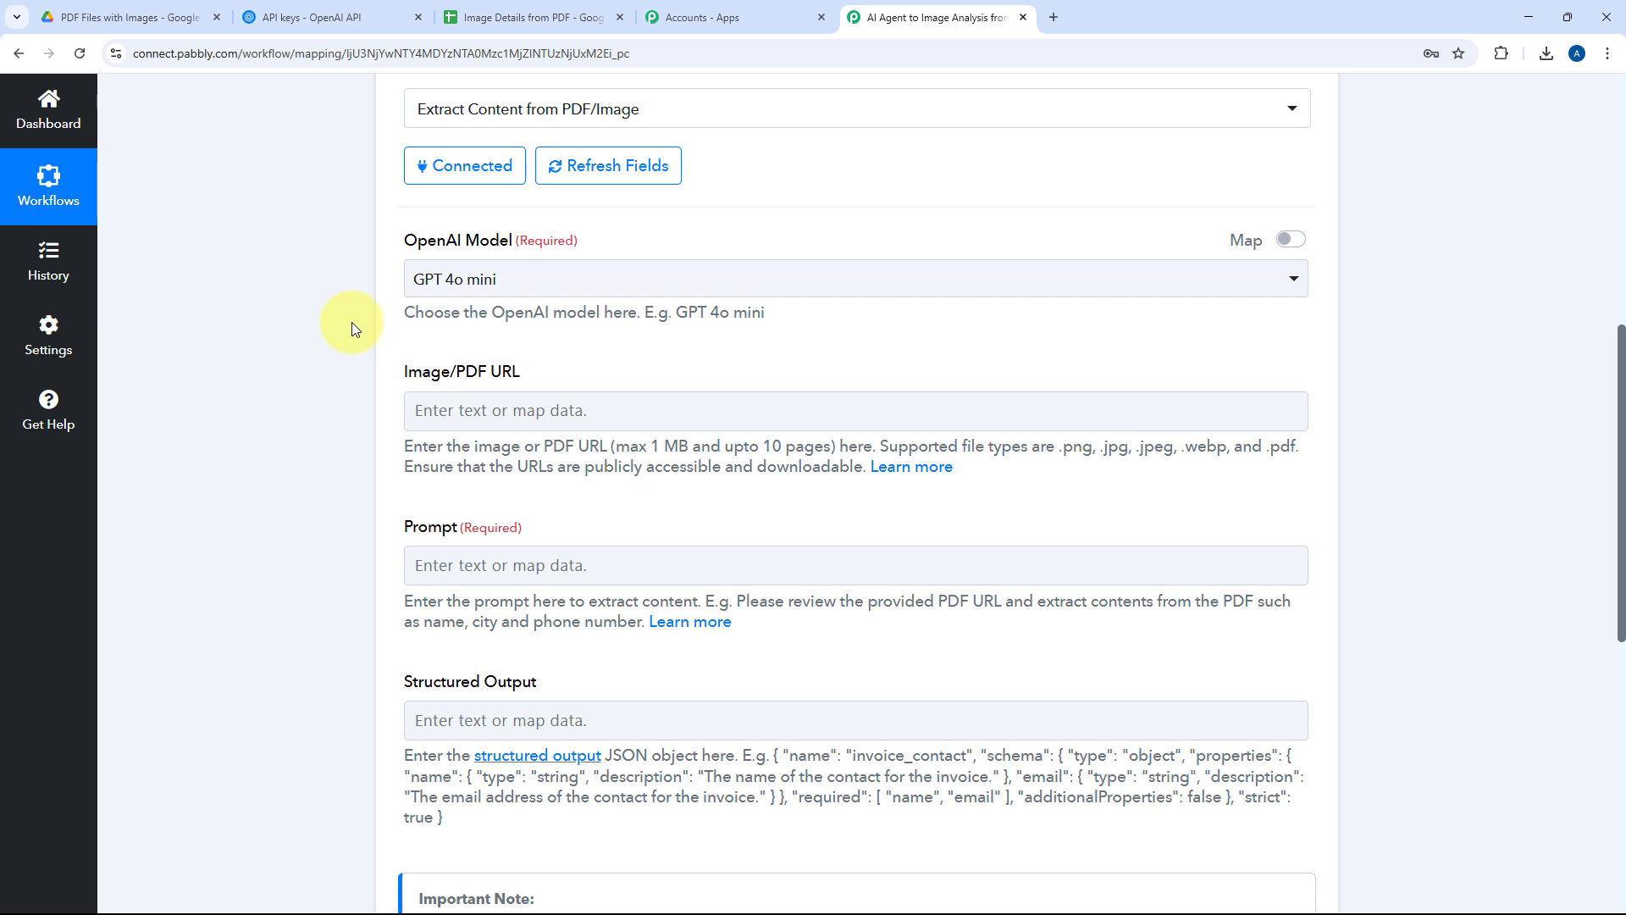
pyautogui.scroll(-1, 354, 328)
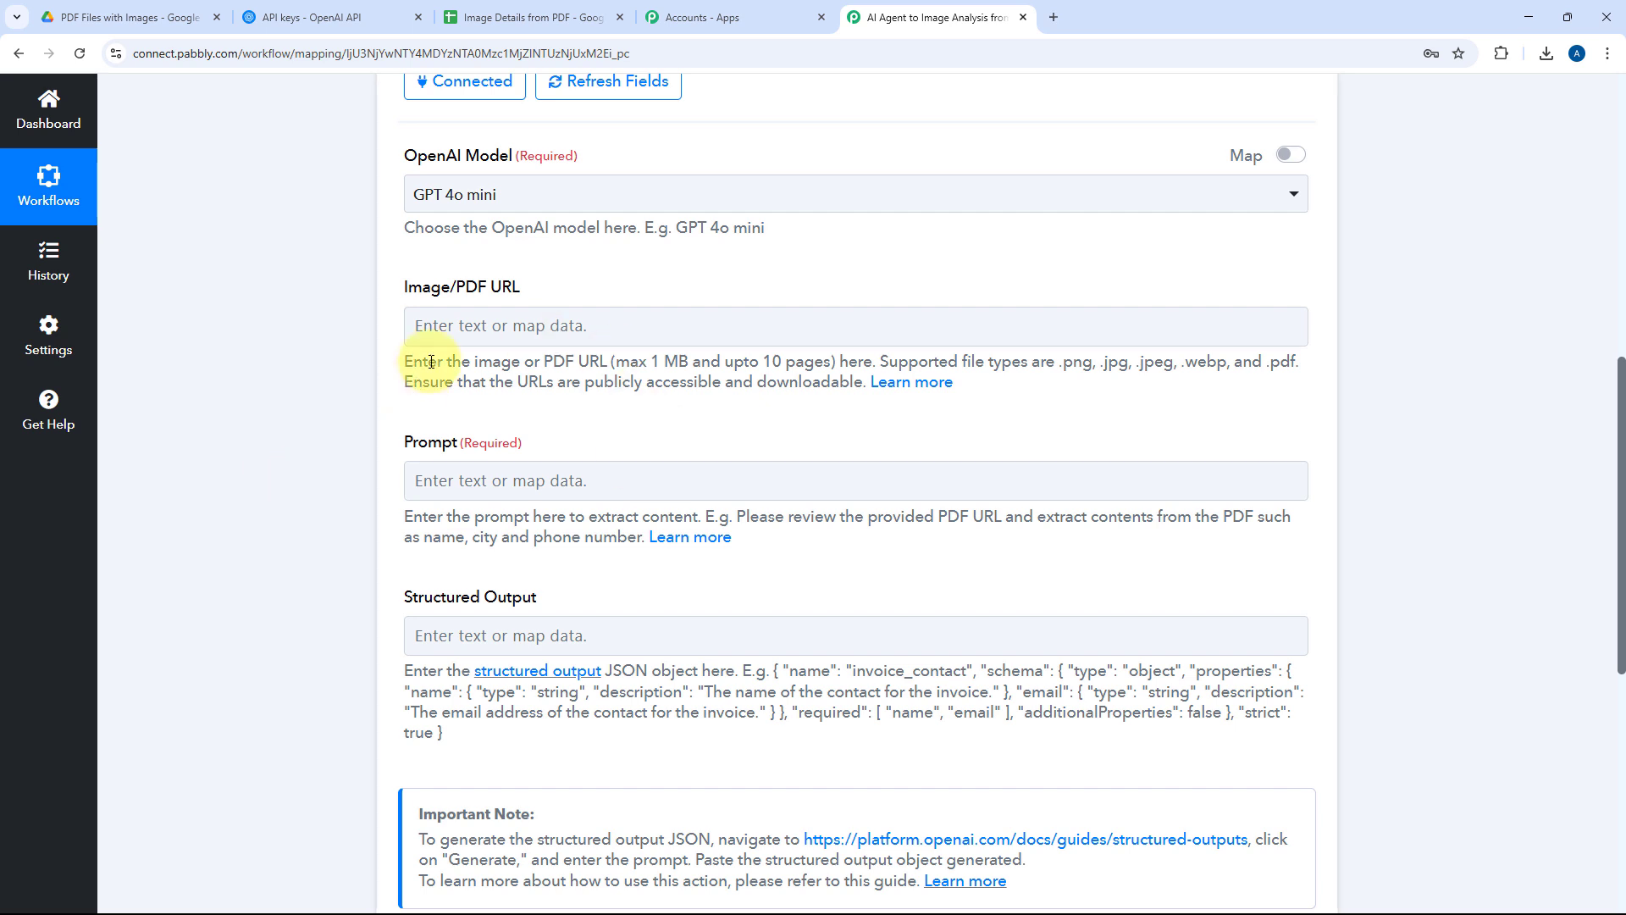
pyautogui.click(447, 328)
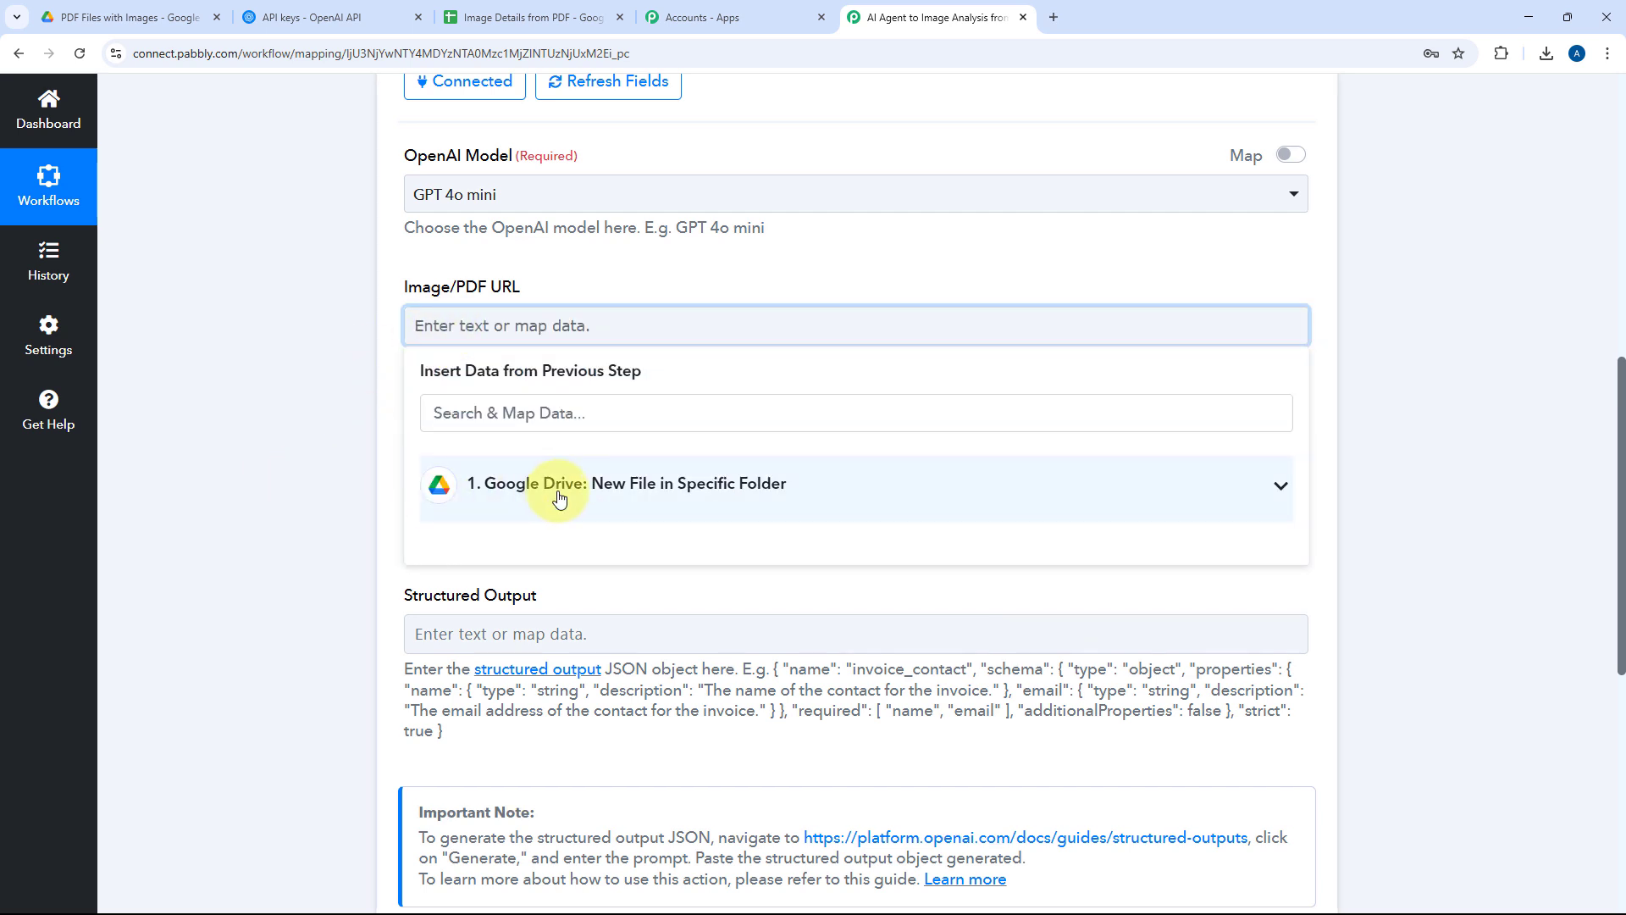
pyautogui.click(562, 491)
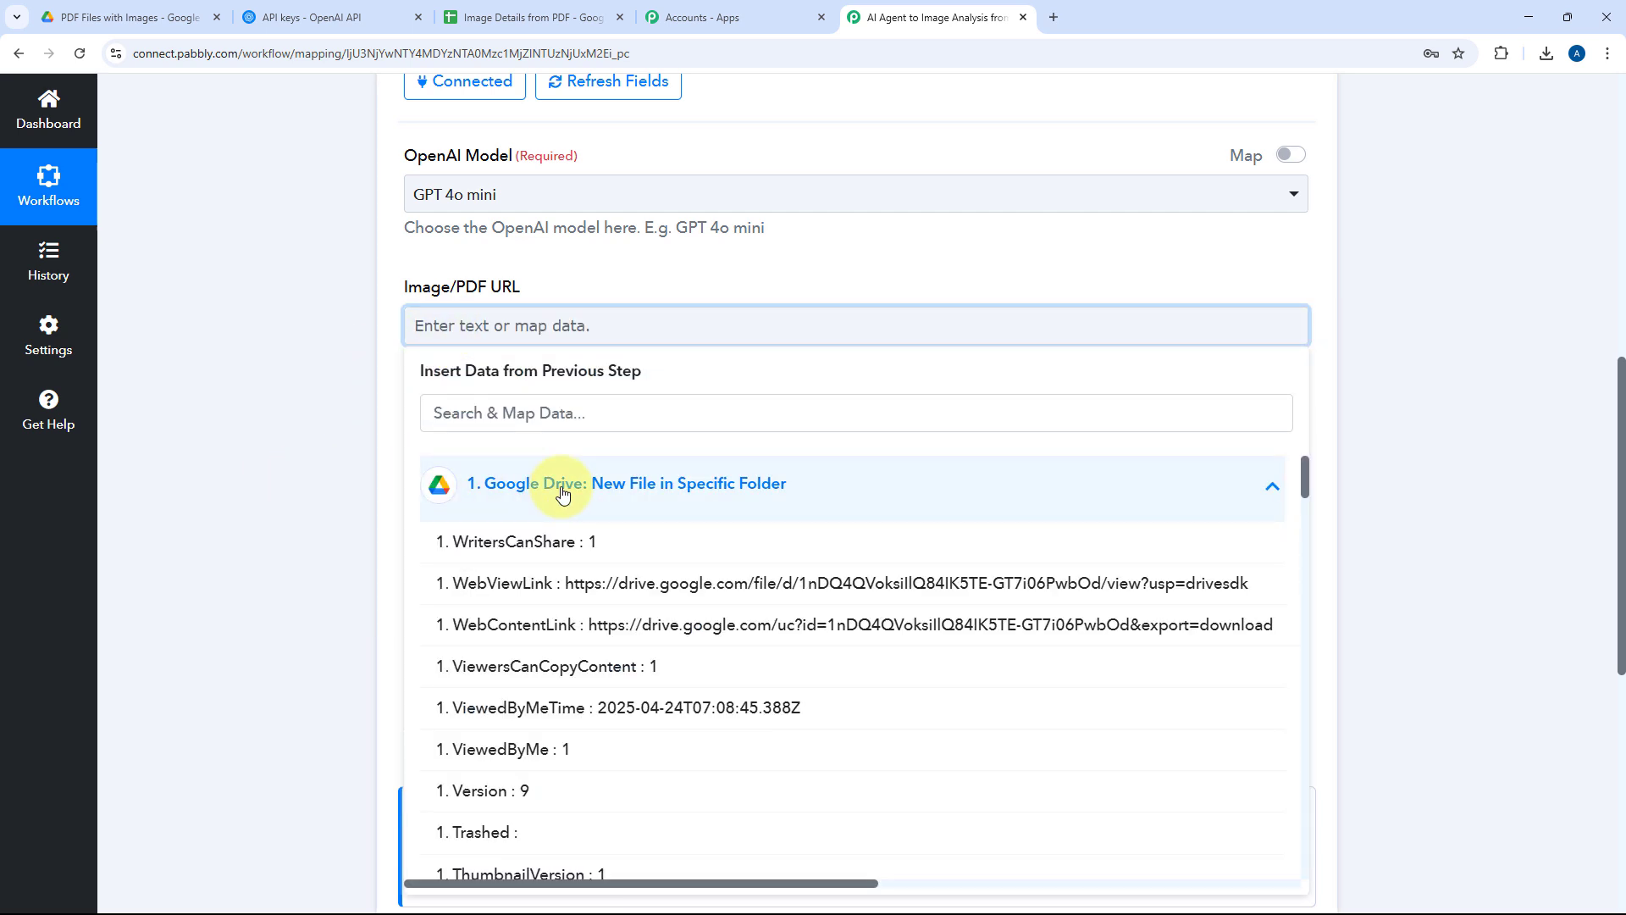
pyautogui.click(543, 637)
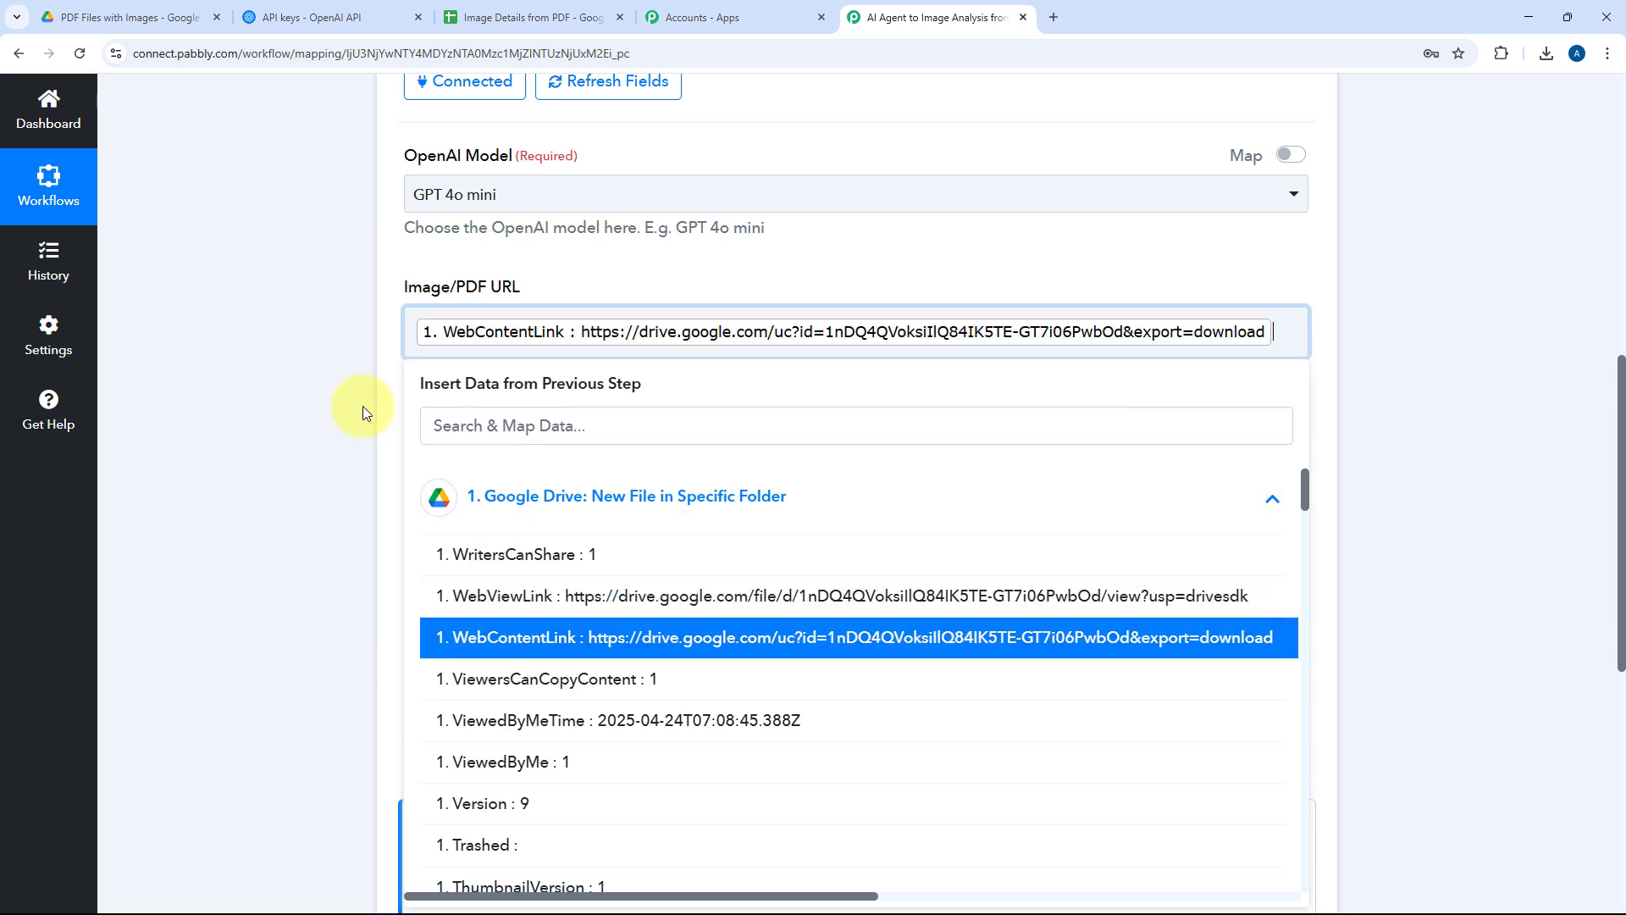
pyautogui.click(354, 331)
pyautogui.scroll(-1, 369, 340)
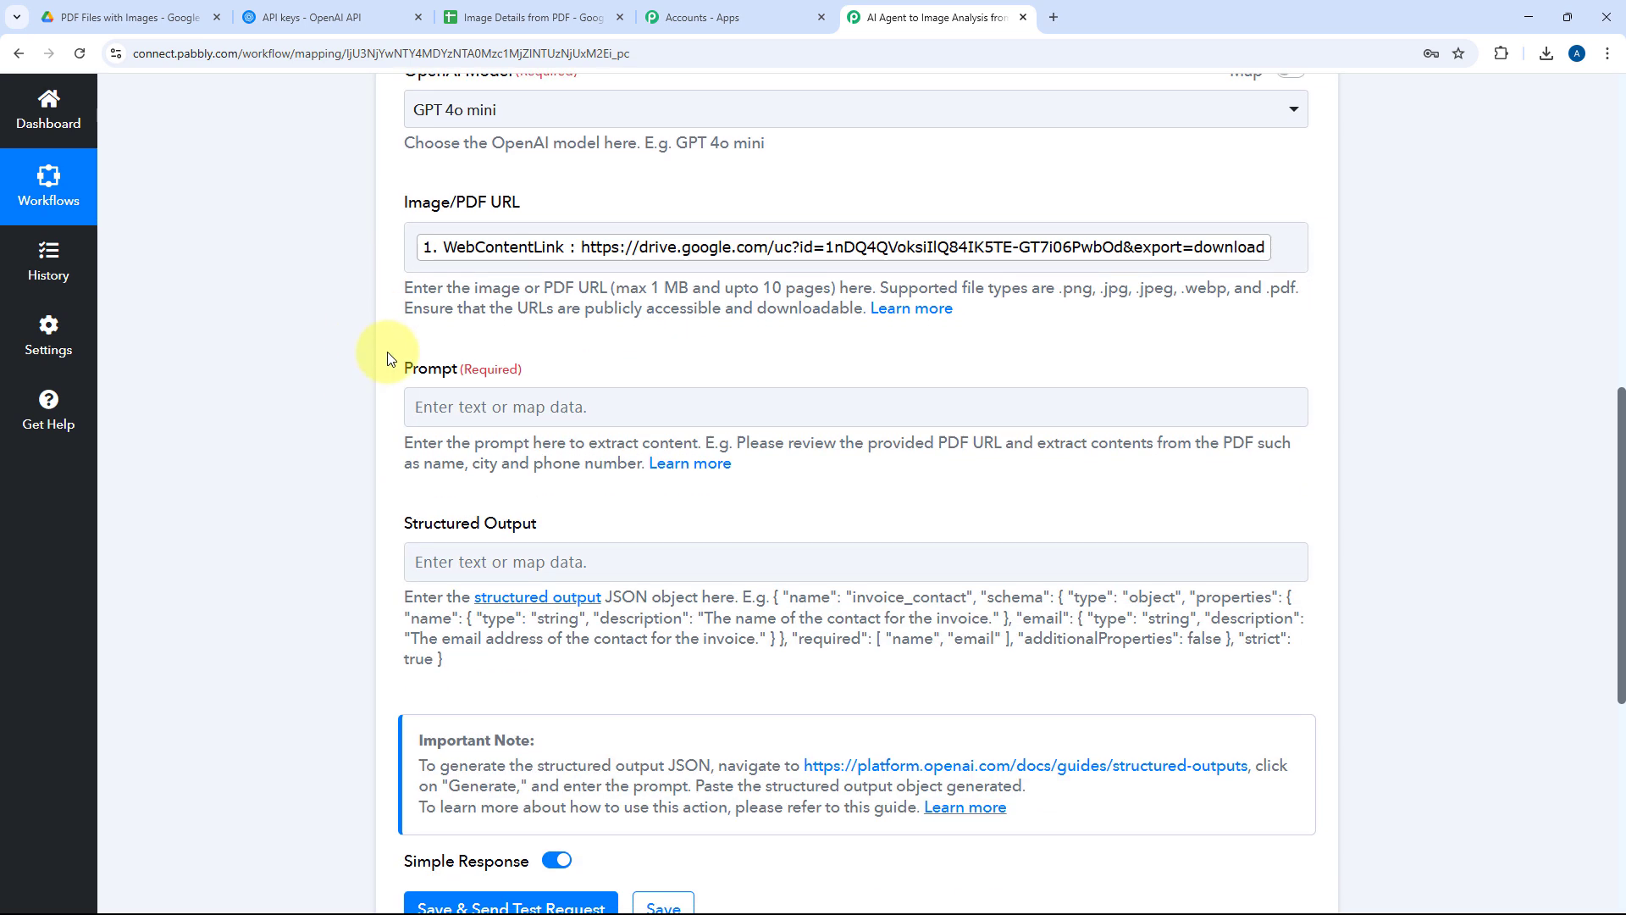
# Step: Enter the prompt "Analyze the file and extract the details from the images in it."
pyautogui.click(553, 419)
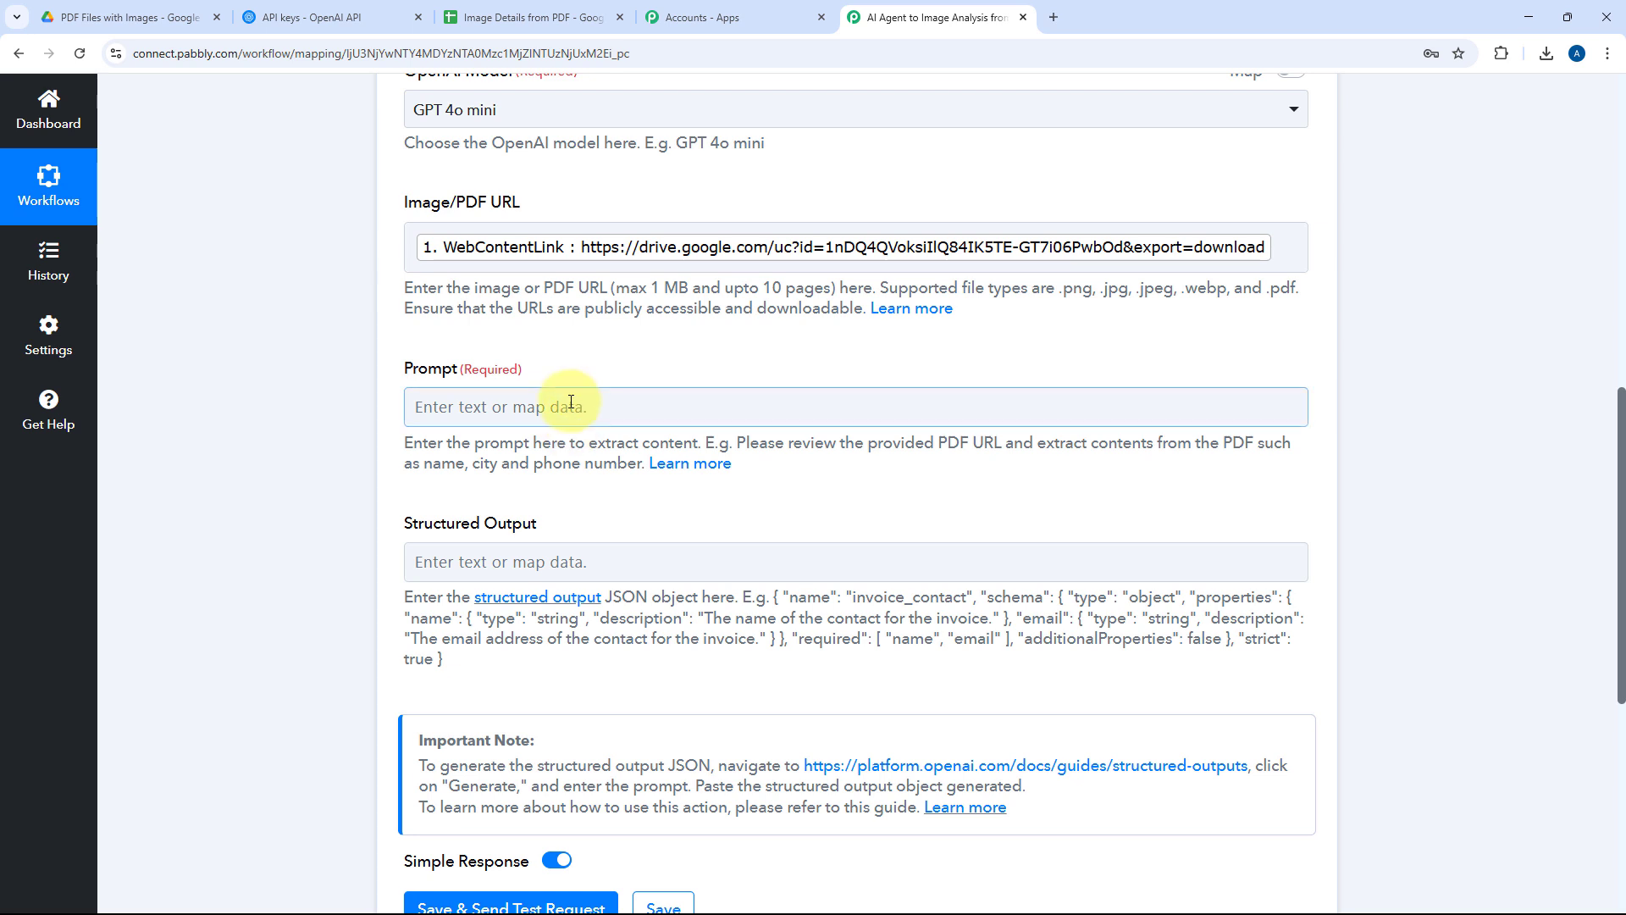
pyautogui.click(579, 405)
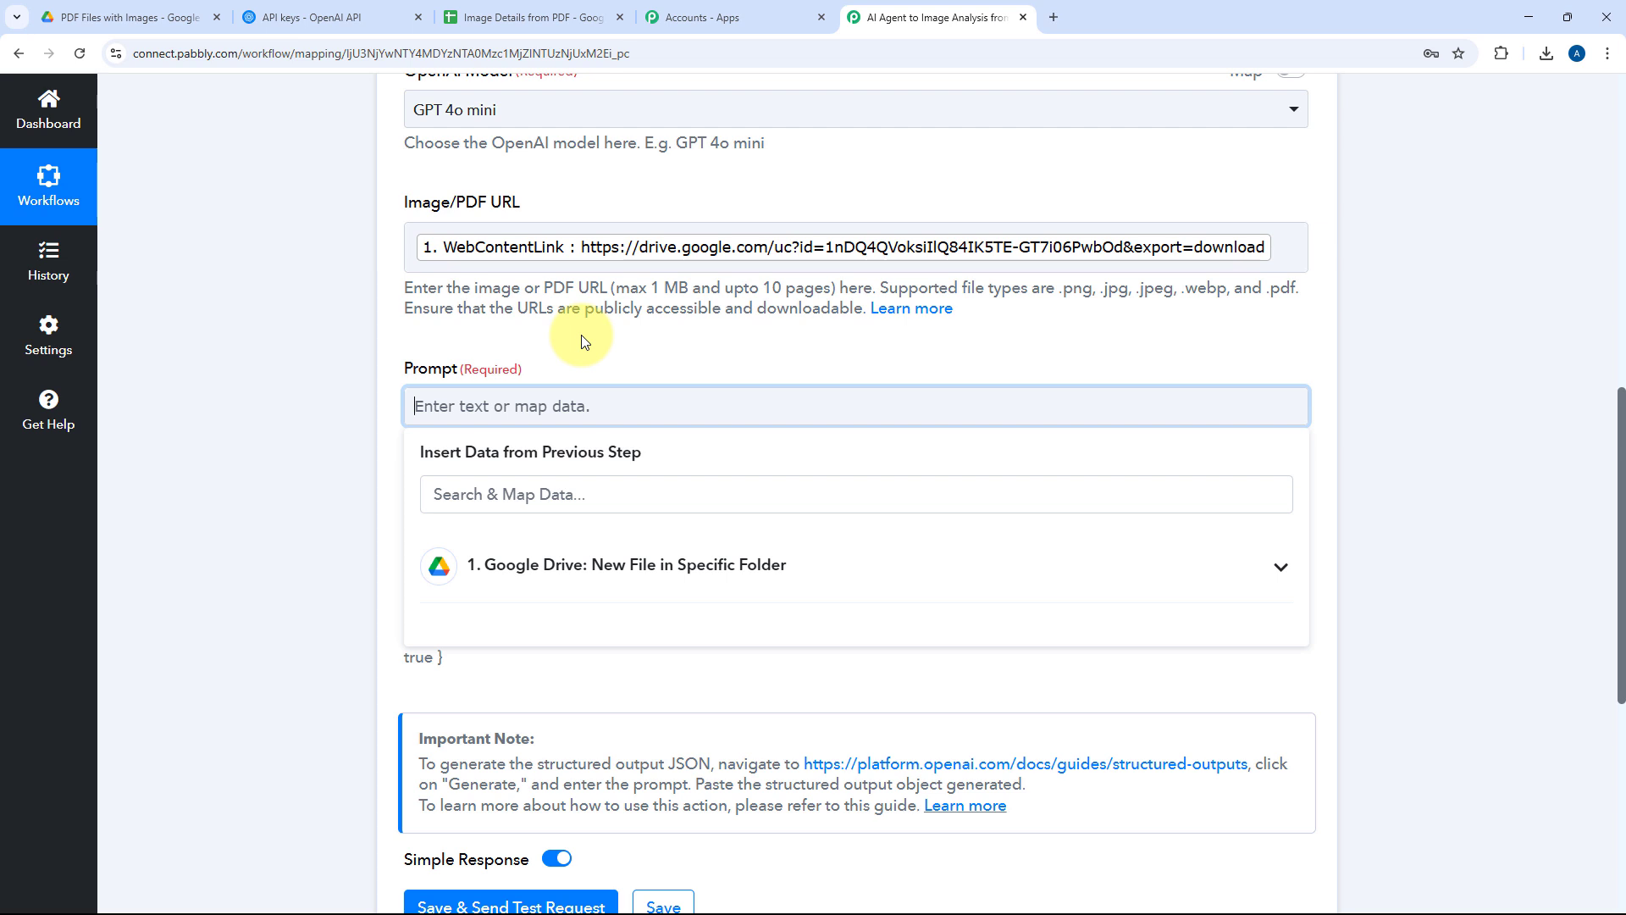
pyautogui.write('Analyze the file and extract the details from ')
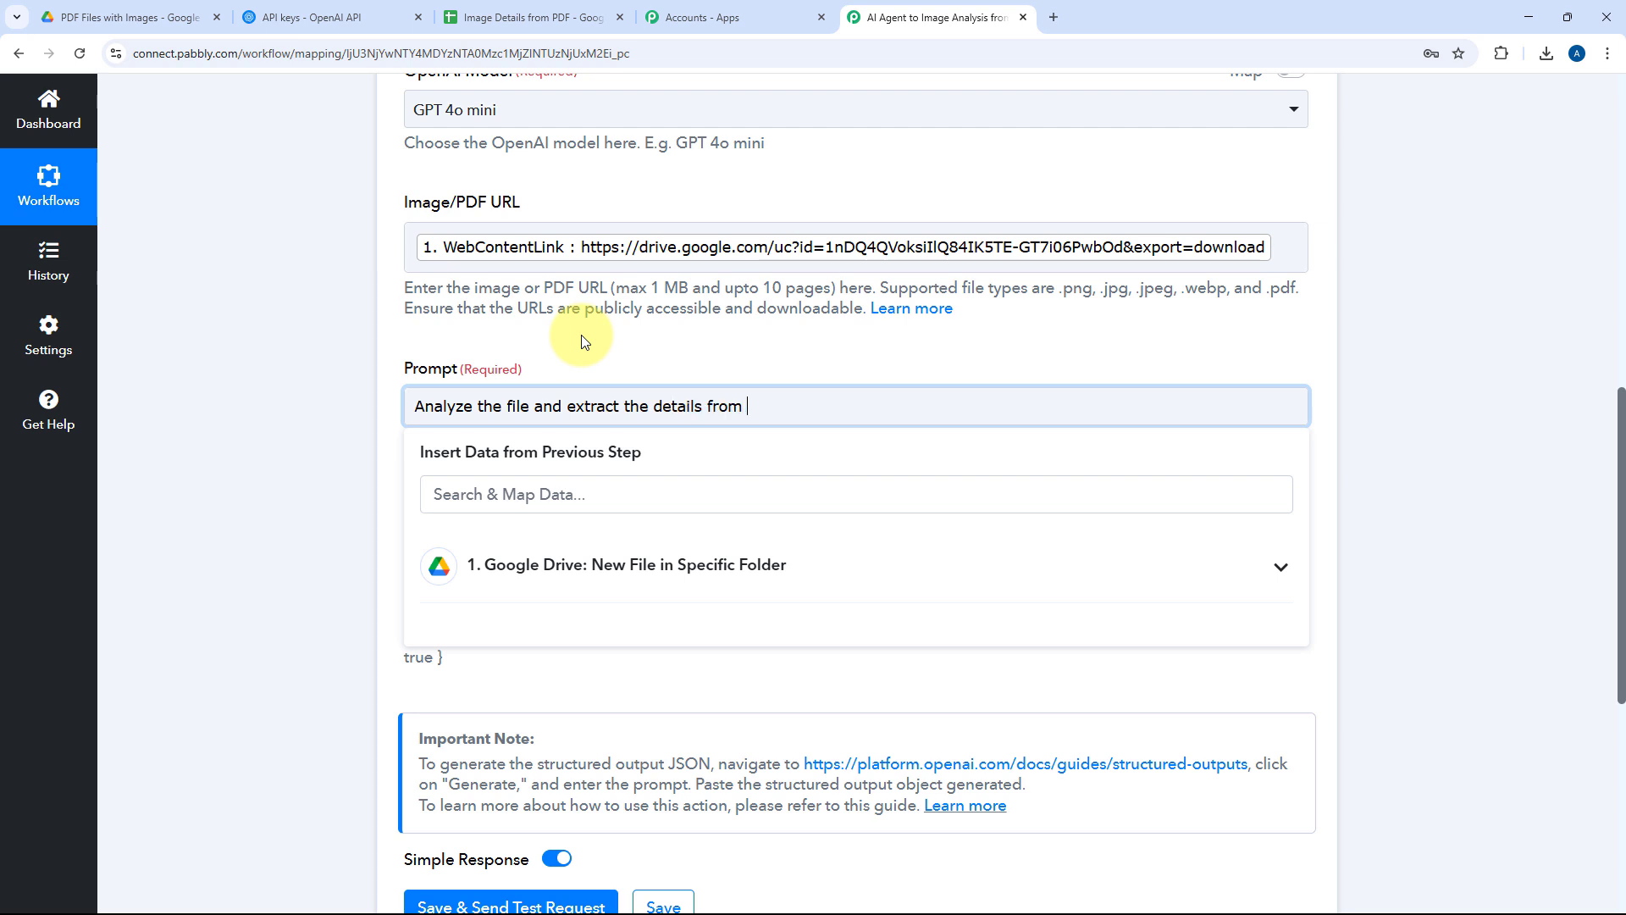
pyautogui.write('the images in it.')
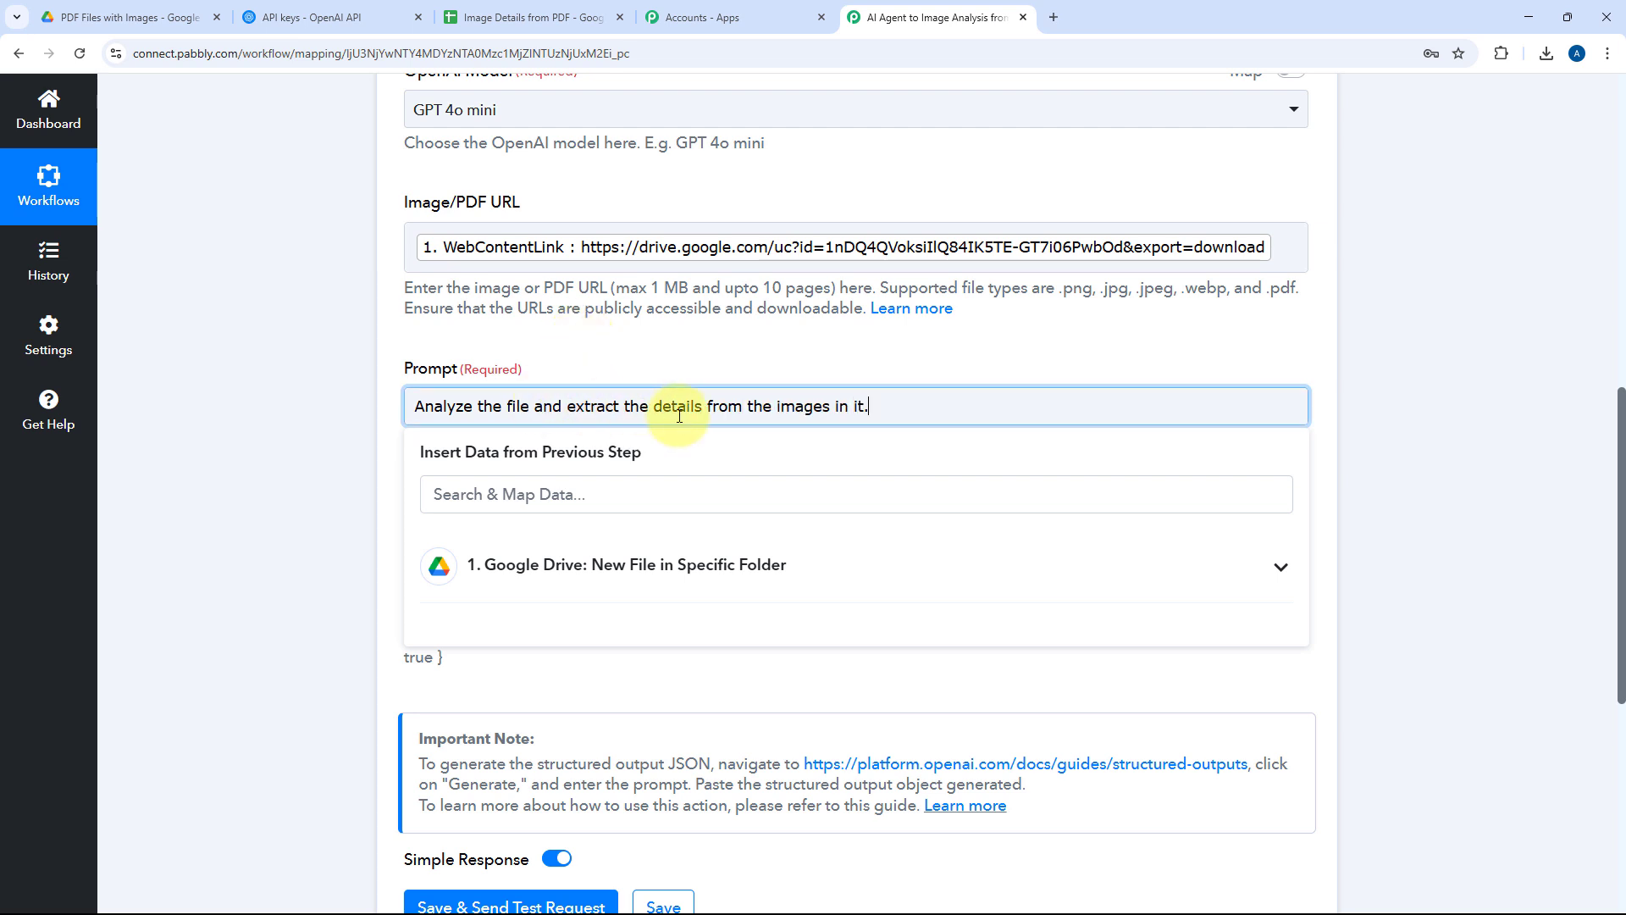
pyautogui.click(856, 369)
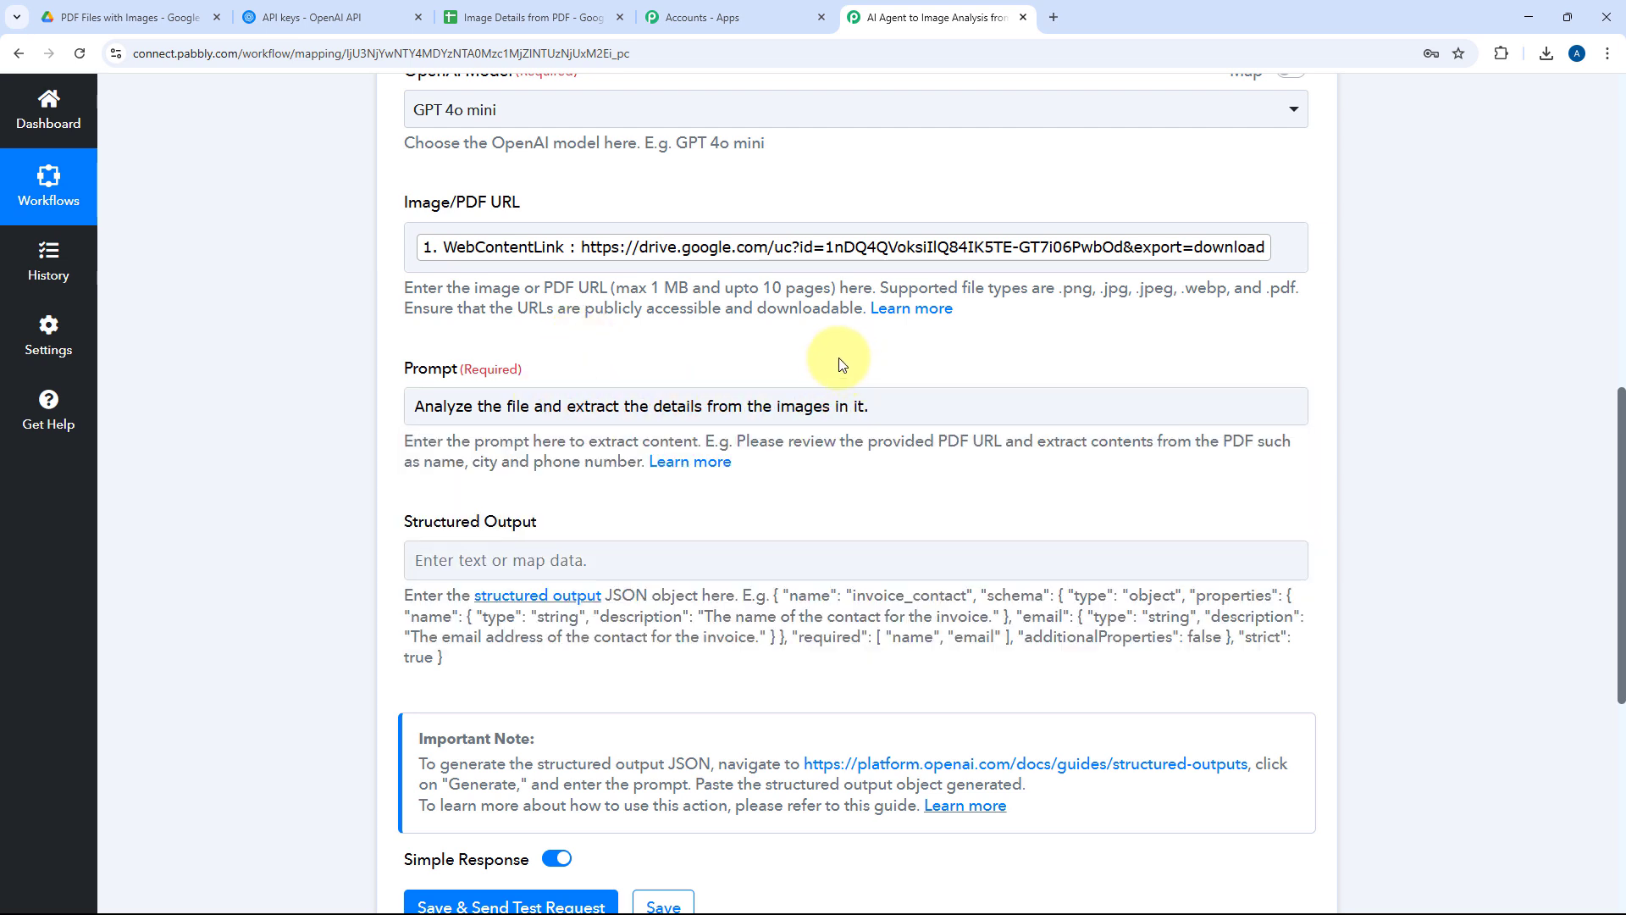
pyautogui.click(439, 352)
# Step: Leave Structured Output empty, then save the OpenAI action and send a test request
pyautogui.scroll(-1, 800, 364)
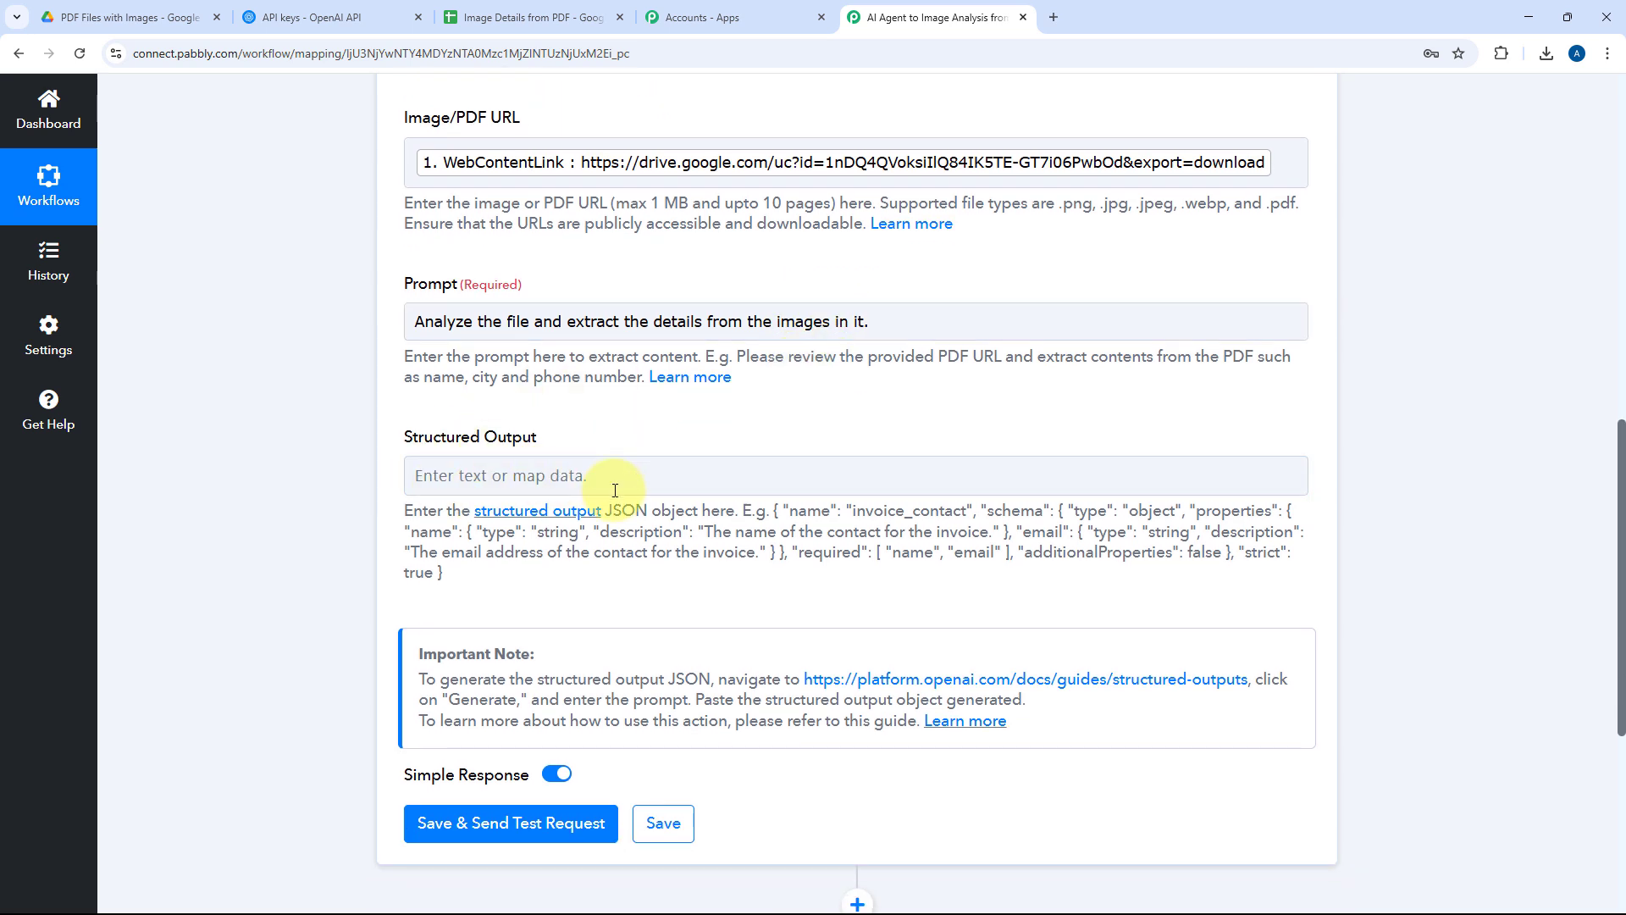
pyautogui.click(499, 480)
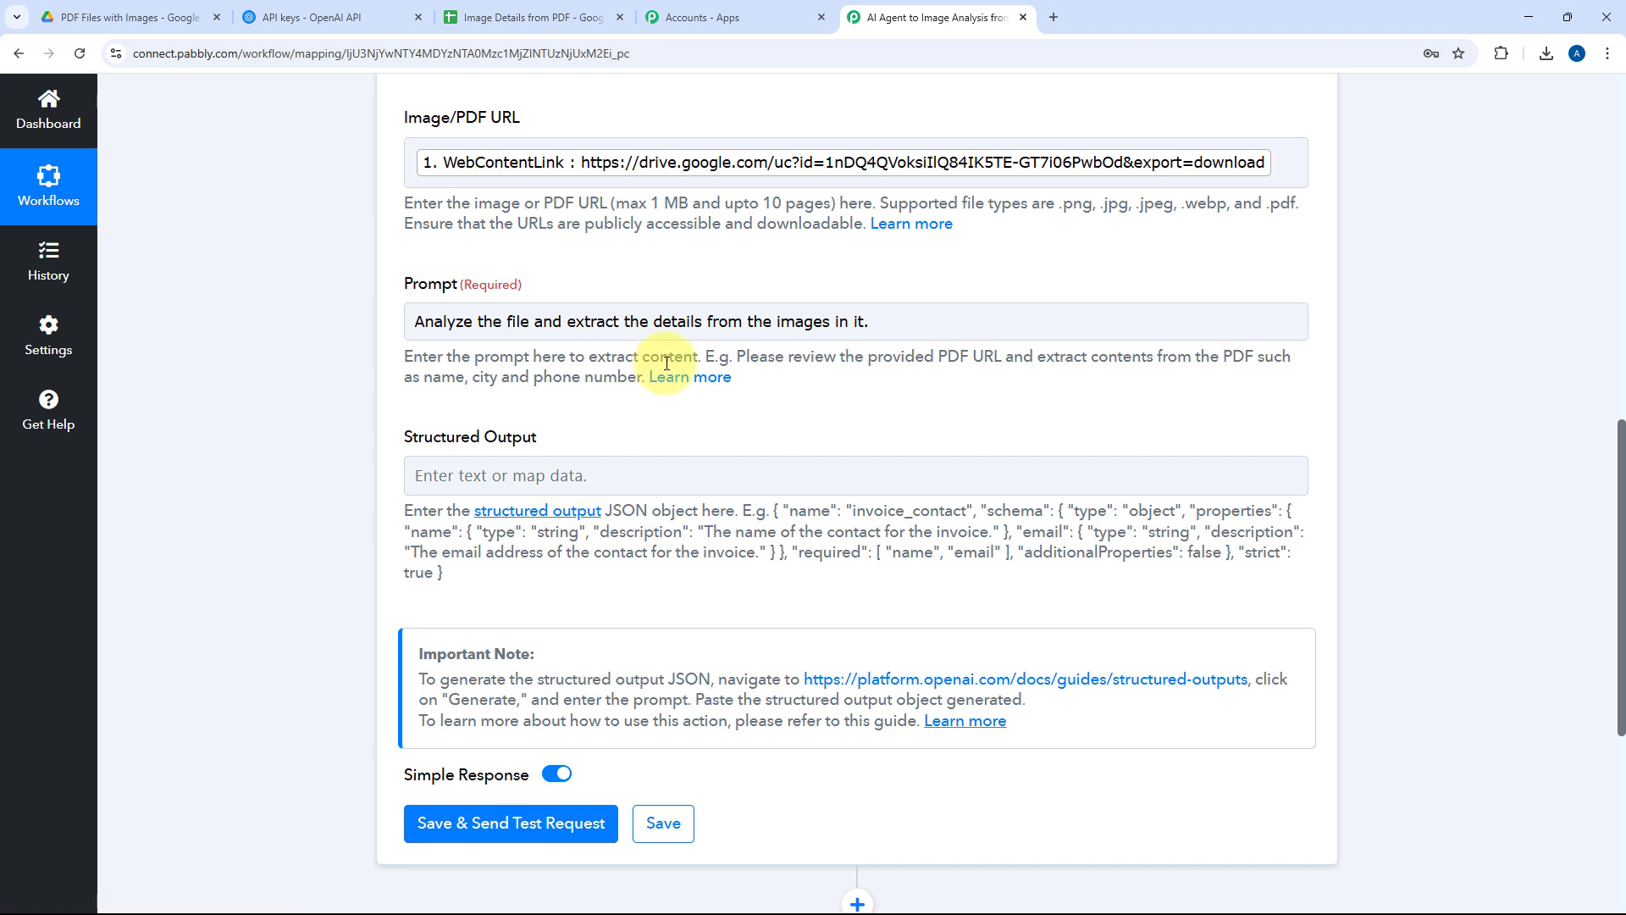
pyautogui.scroll(-1, 440, 372)
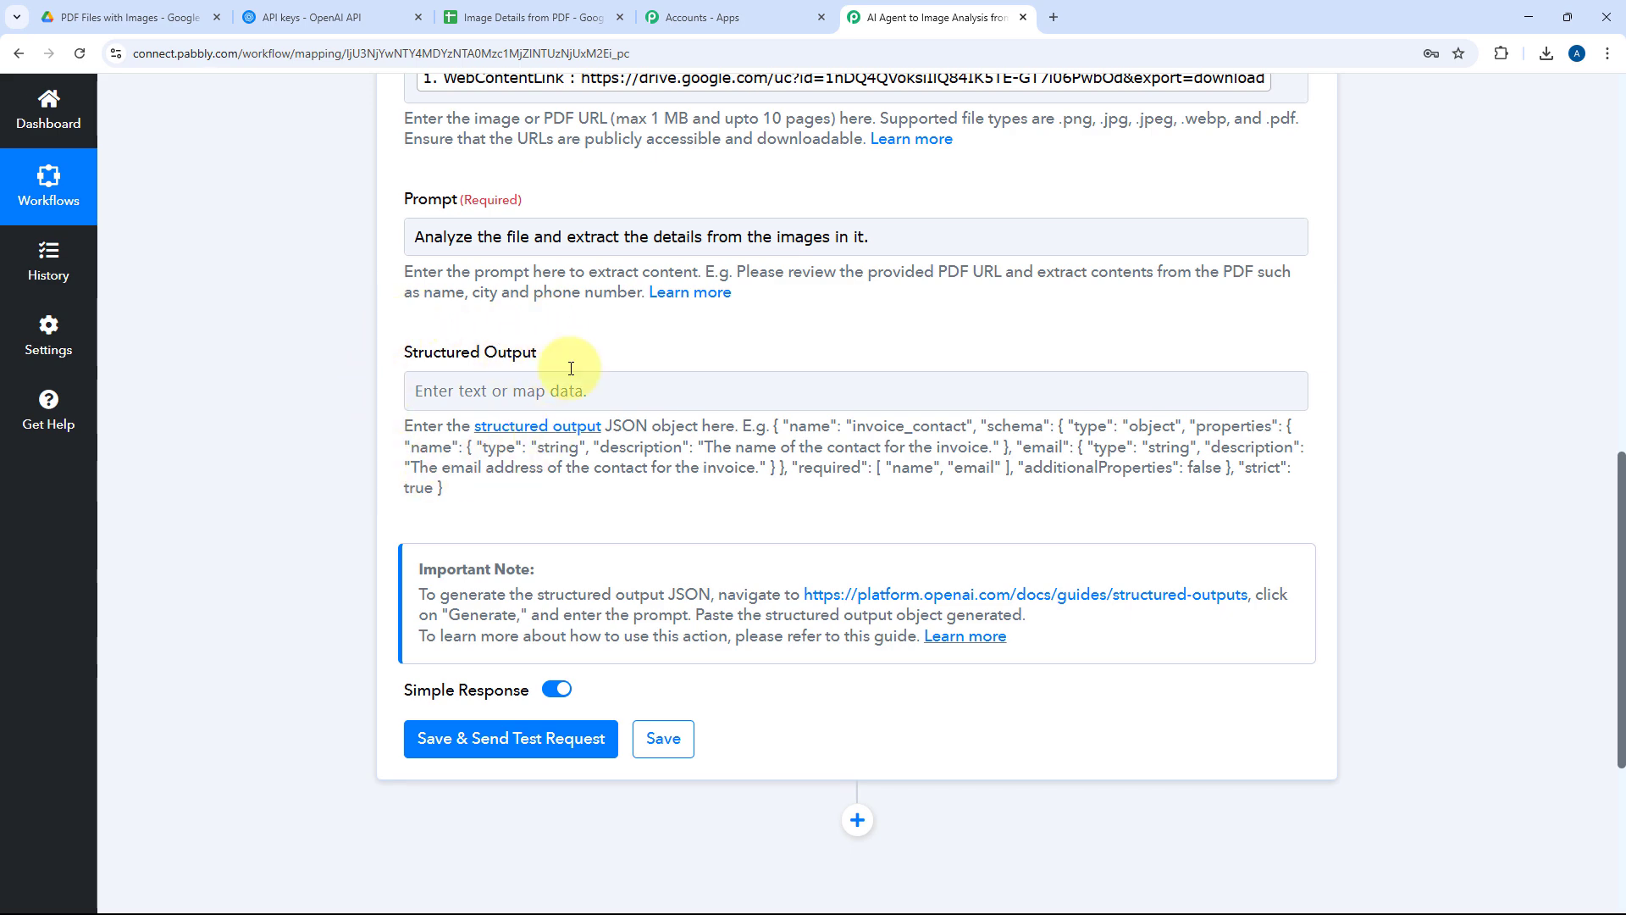
pyautogui.scroll(-5, 576, 339)
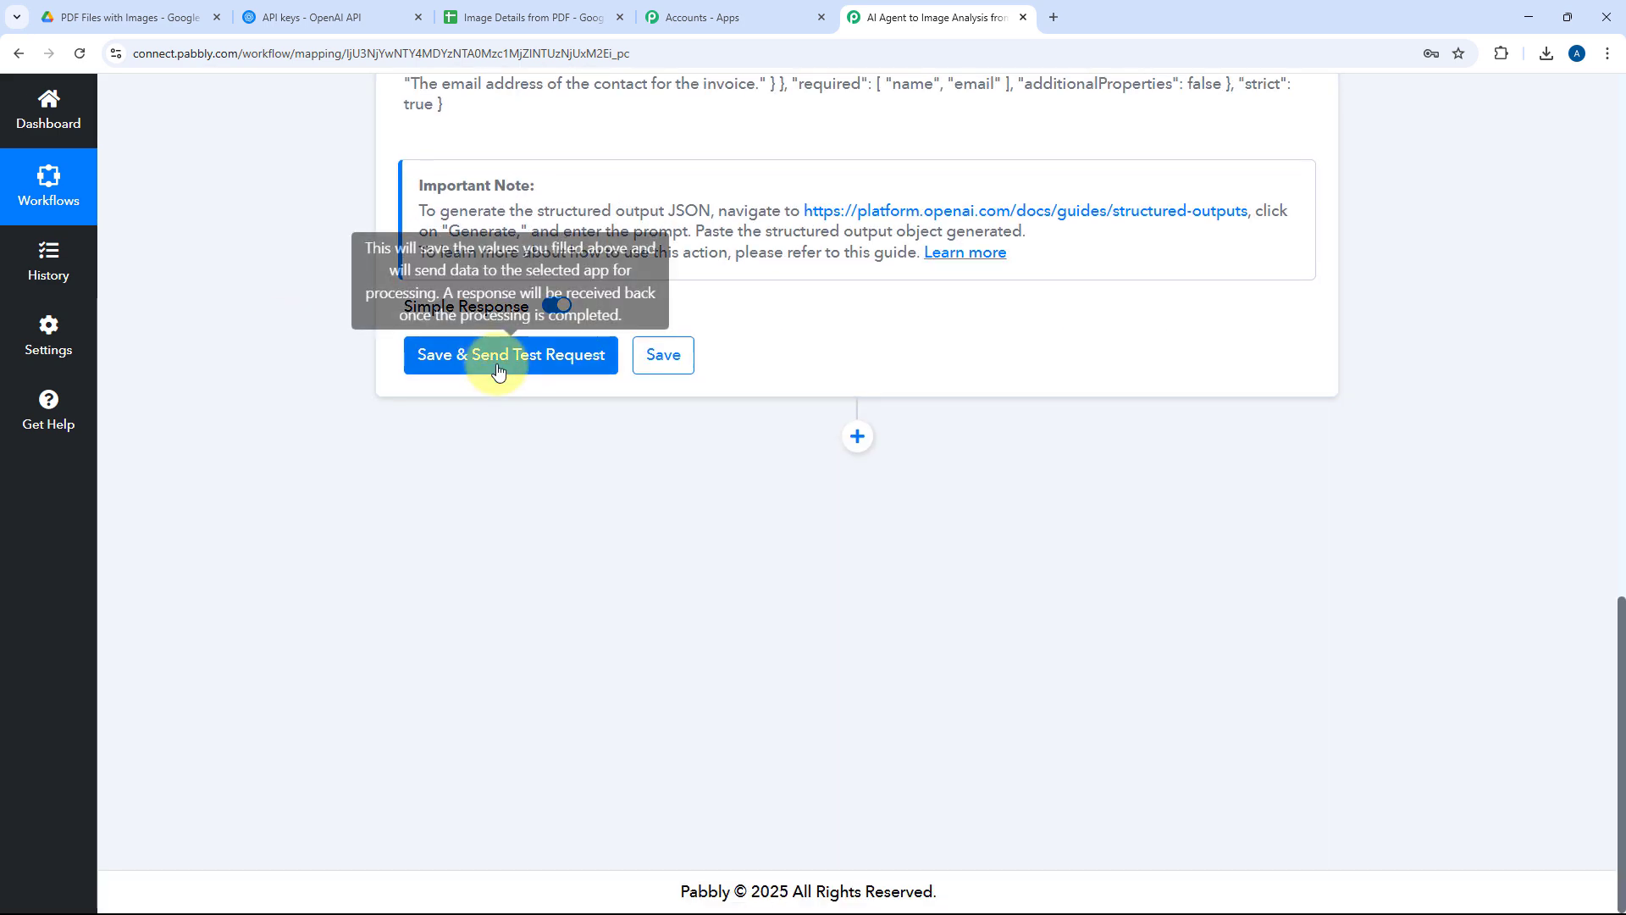
pyautogui.click(509, 356)
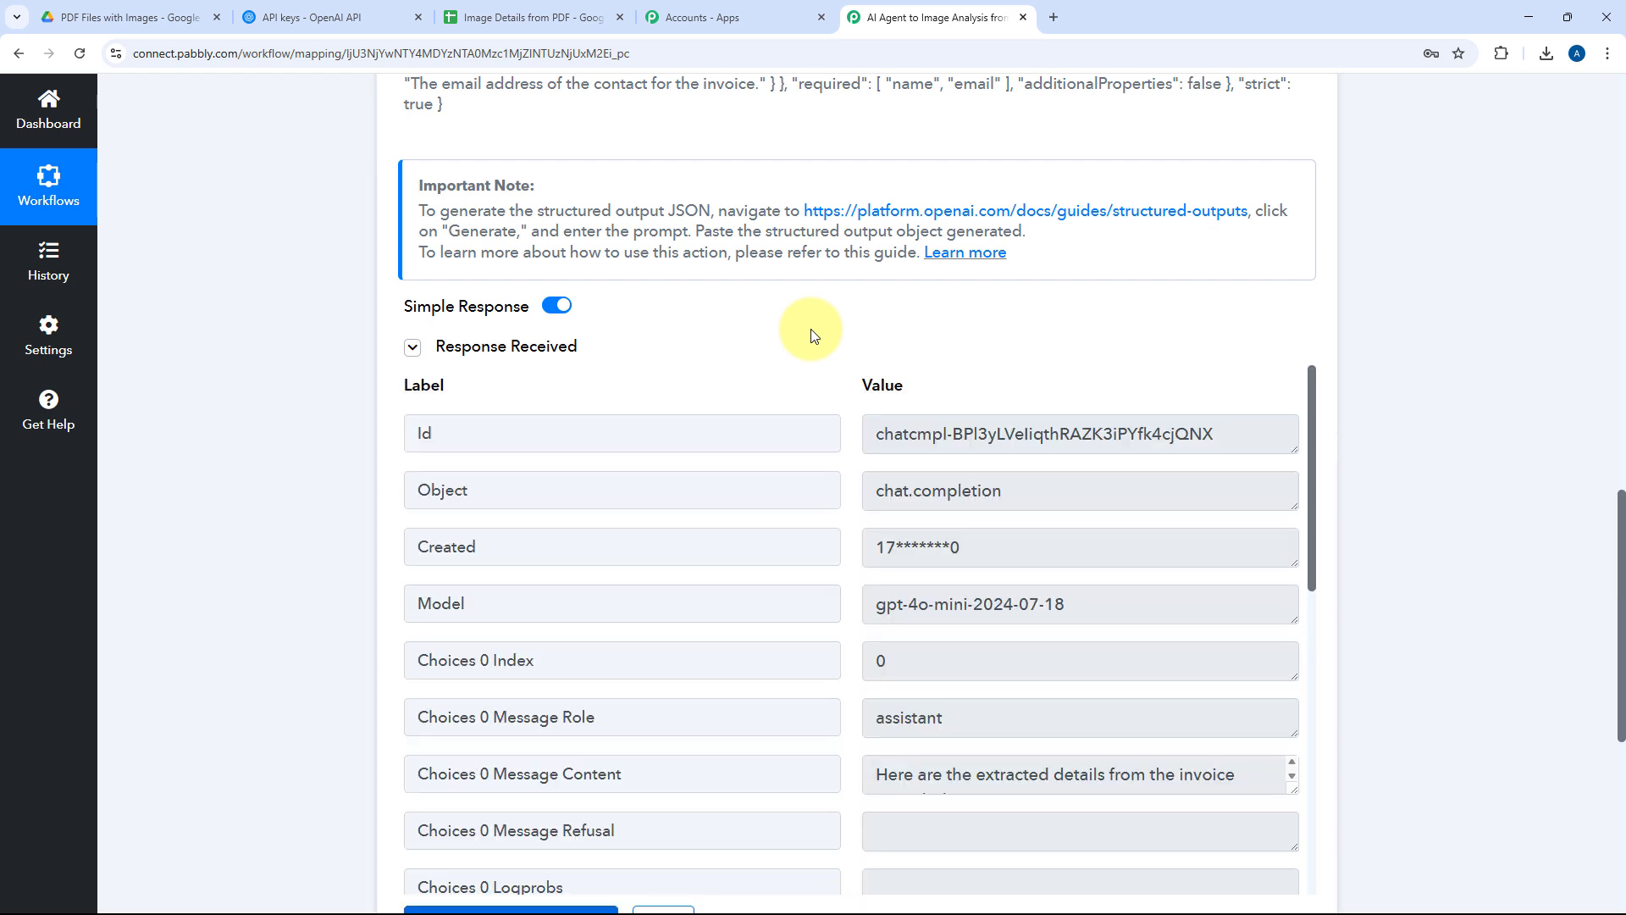
# Step: Enlarge the Choices 0 Message Content value in the OpenAI response and read through the extracted invoice details
pyautogui.scroll(-2, 796, 347)
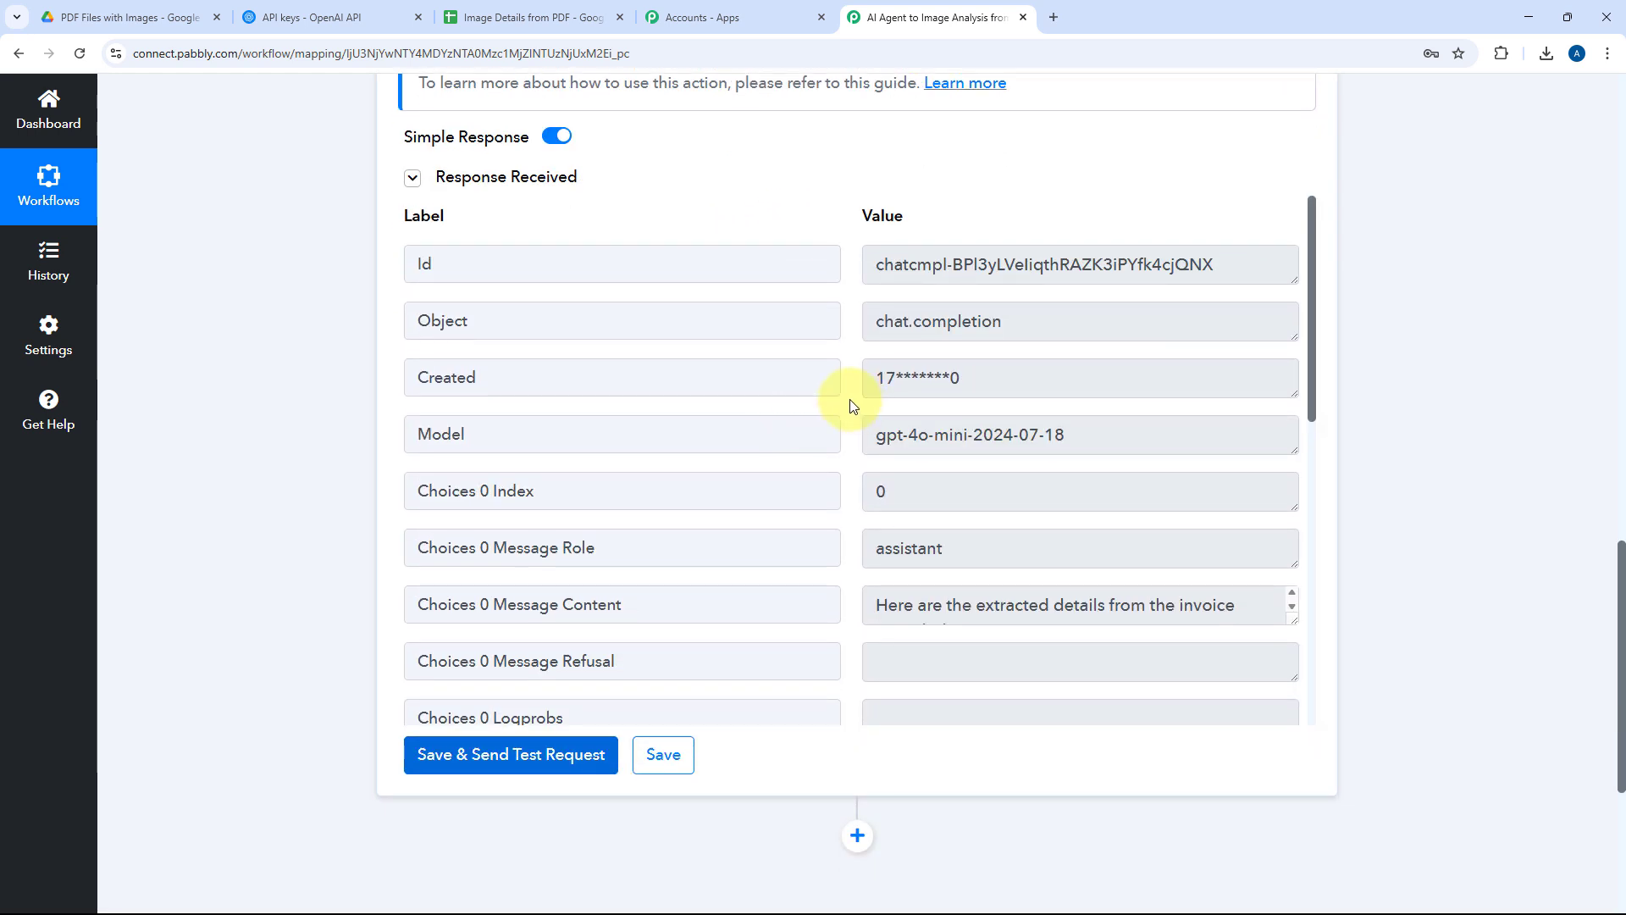
pyautogui.scroll(-3, 853, 405)
pyautogui.moveTo(644, 350); pyautogui.dragTo(494, 372)
pyautogui.moveTo(1293, 366); pyautogui.dragTo(1275, 788)
pyautogui.scroll(-1, 1007, 435)
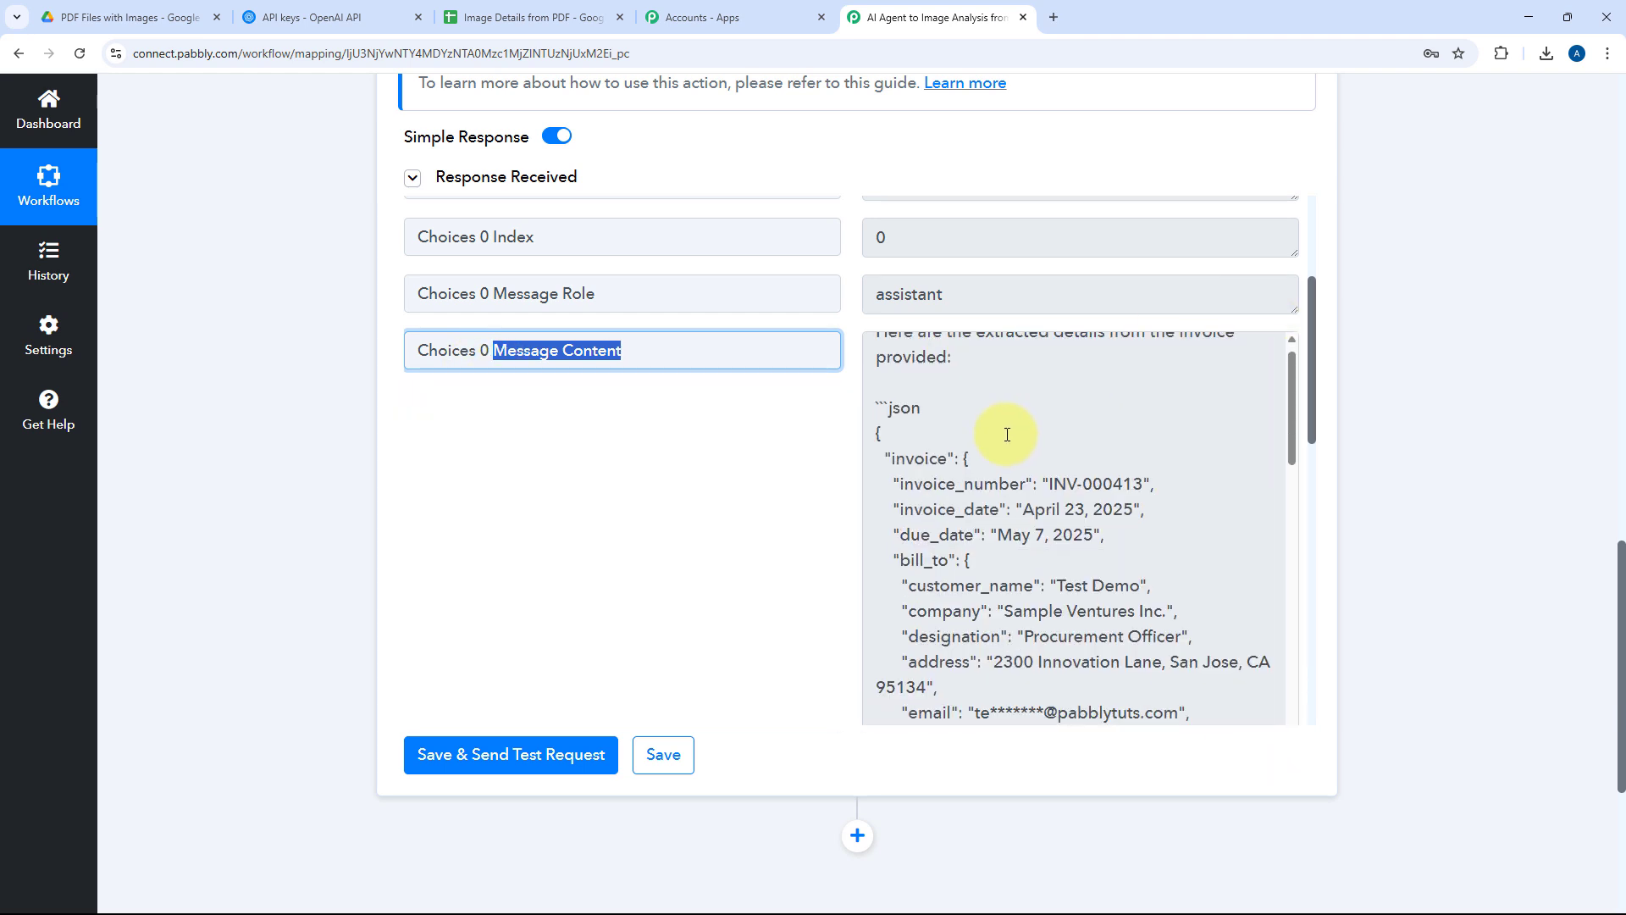
pyautogui.scroll(-8, 1007, 435)
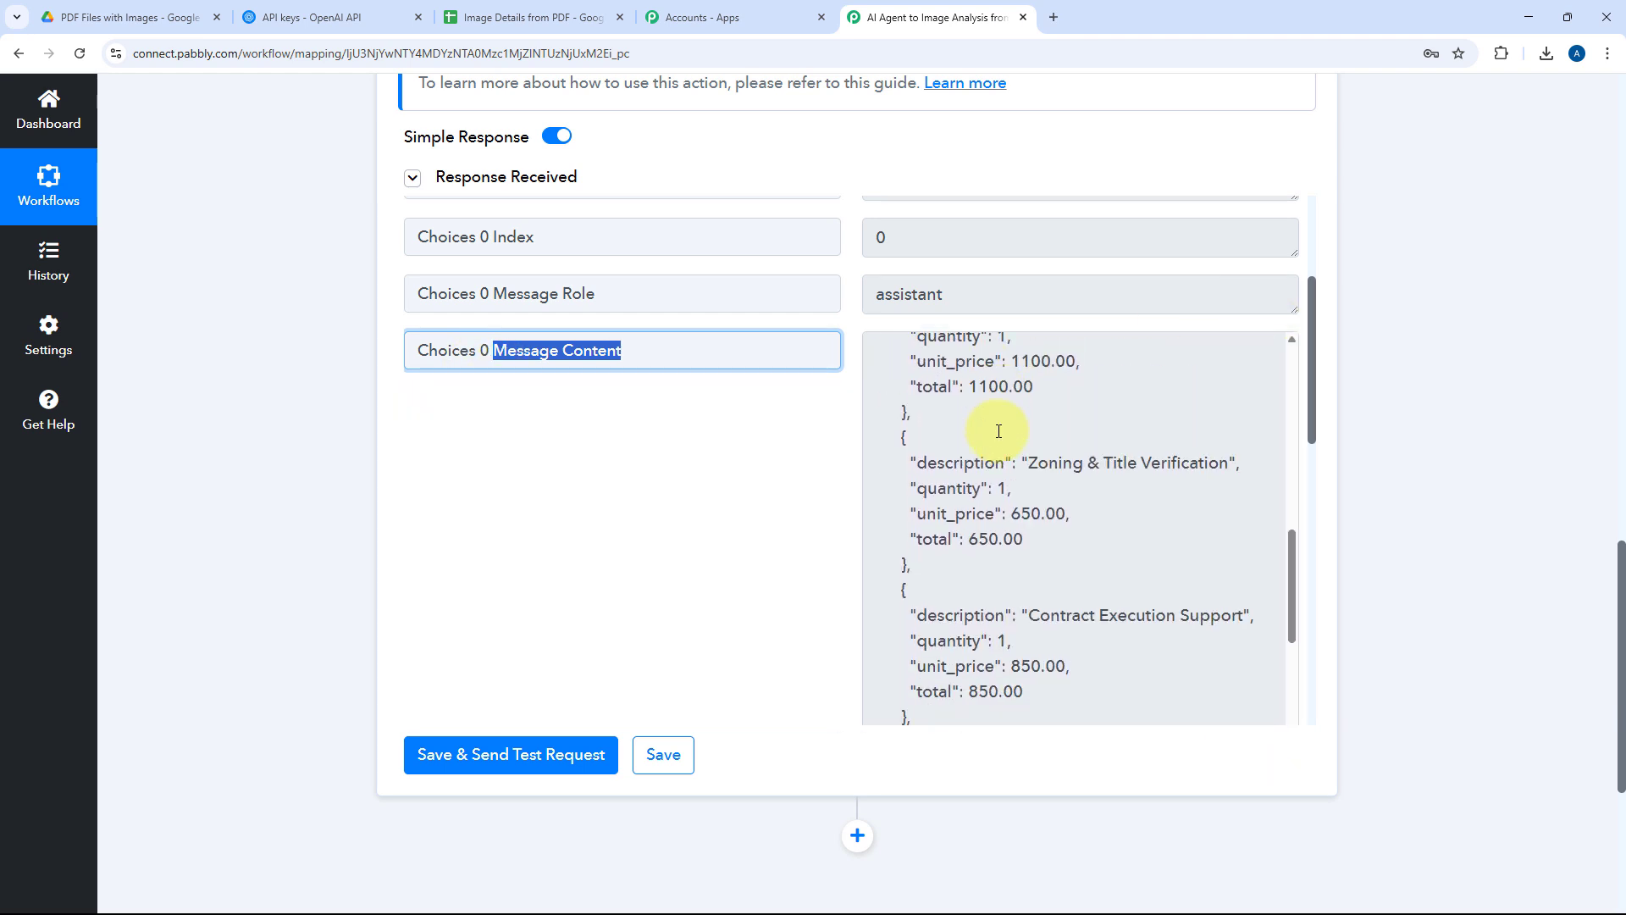
pyautogui.scroll(-10, 999, 431)
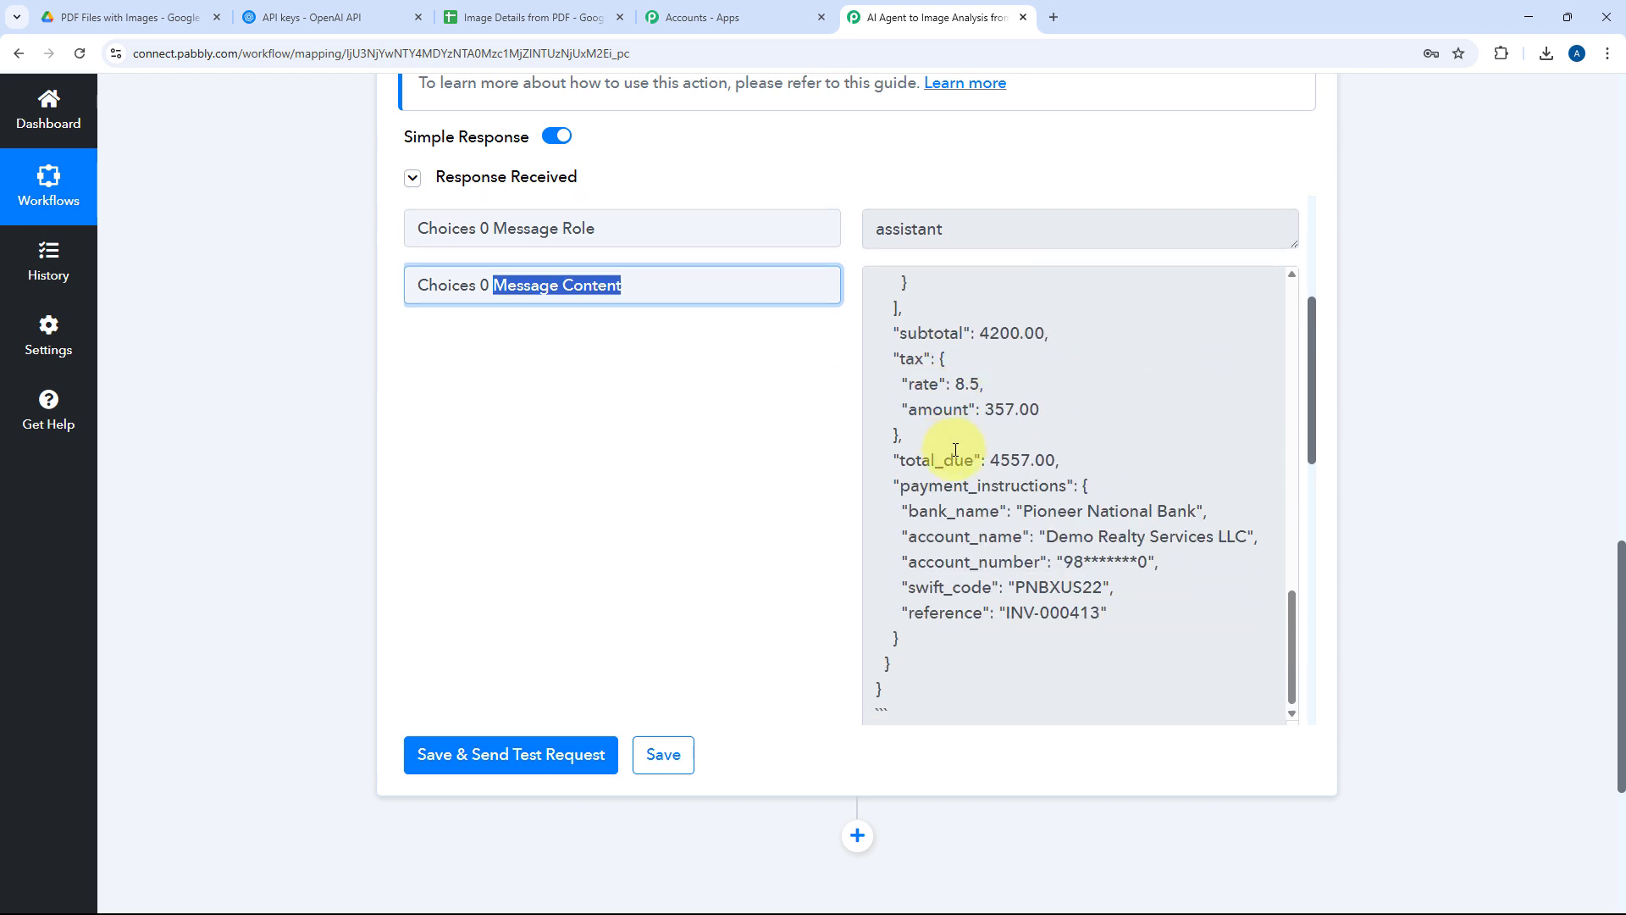
pyautogui.scroll(3, 1044, 519)
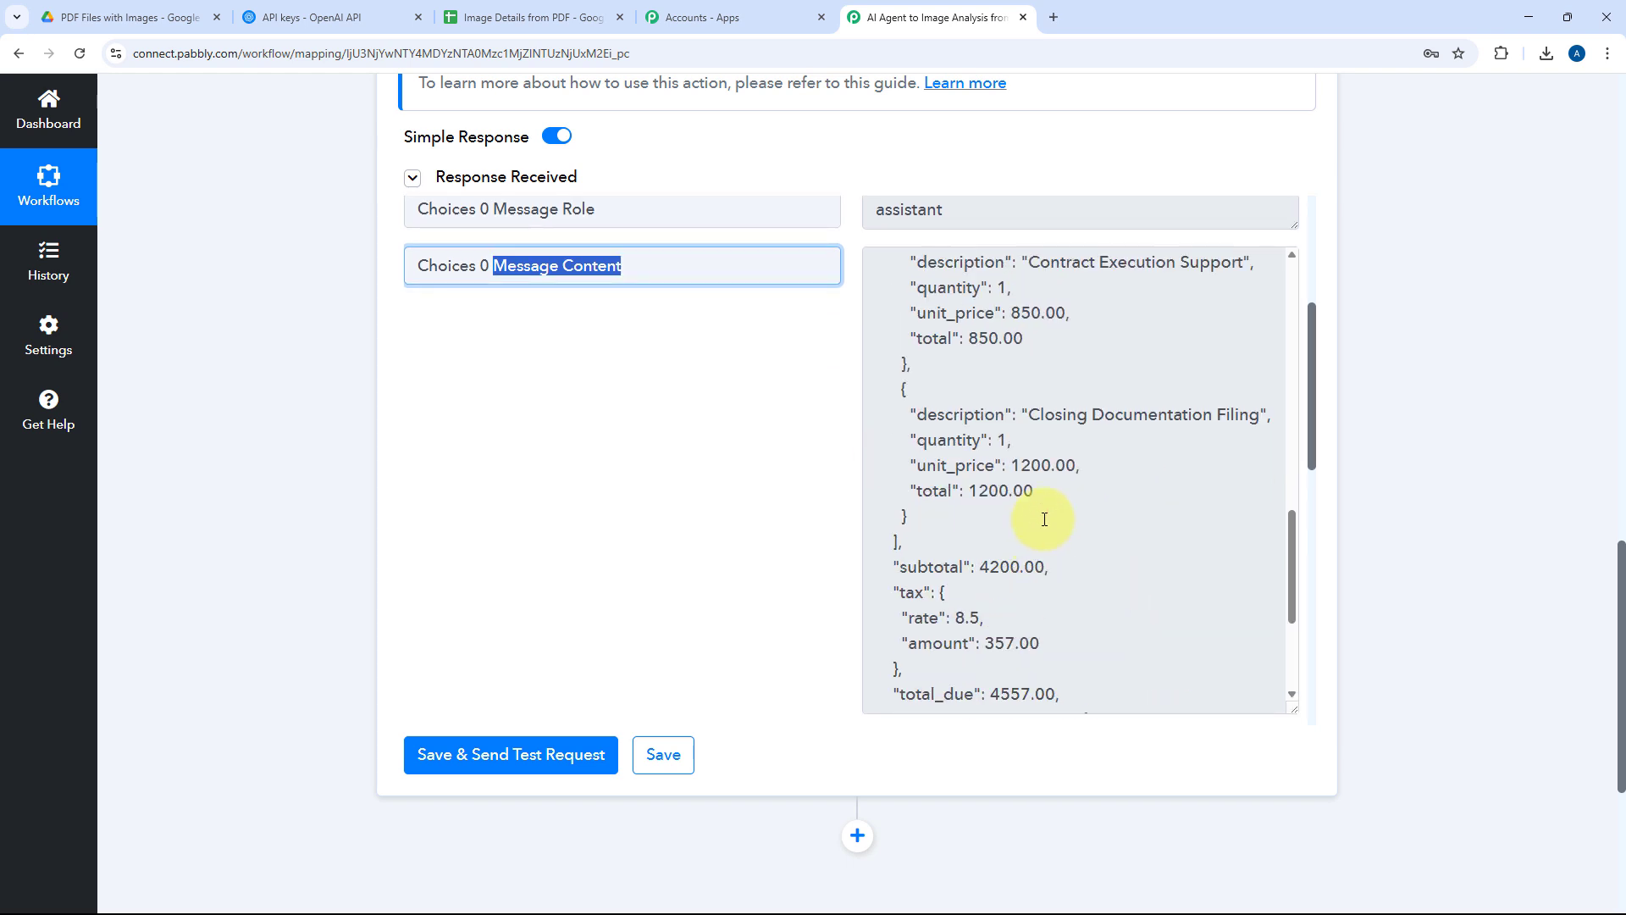
pyautogui.scroll(10, 1045, 519)
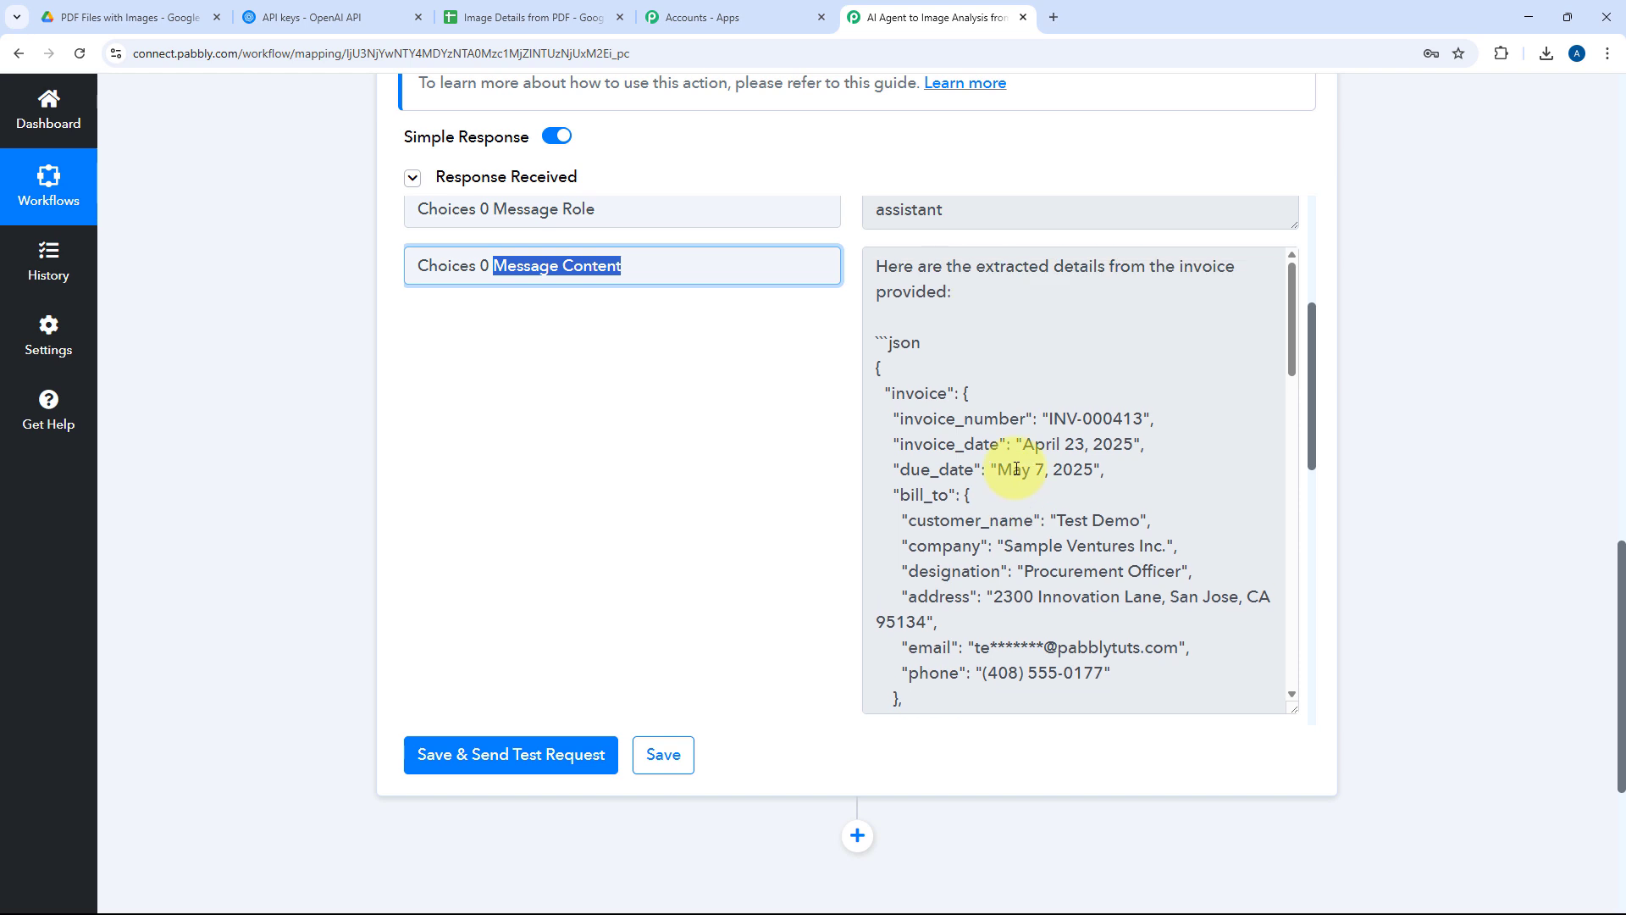
pyautogui.scroll(3, 1017, 468)
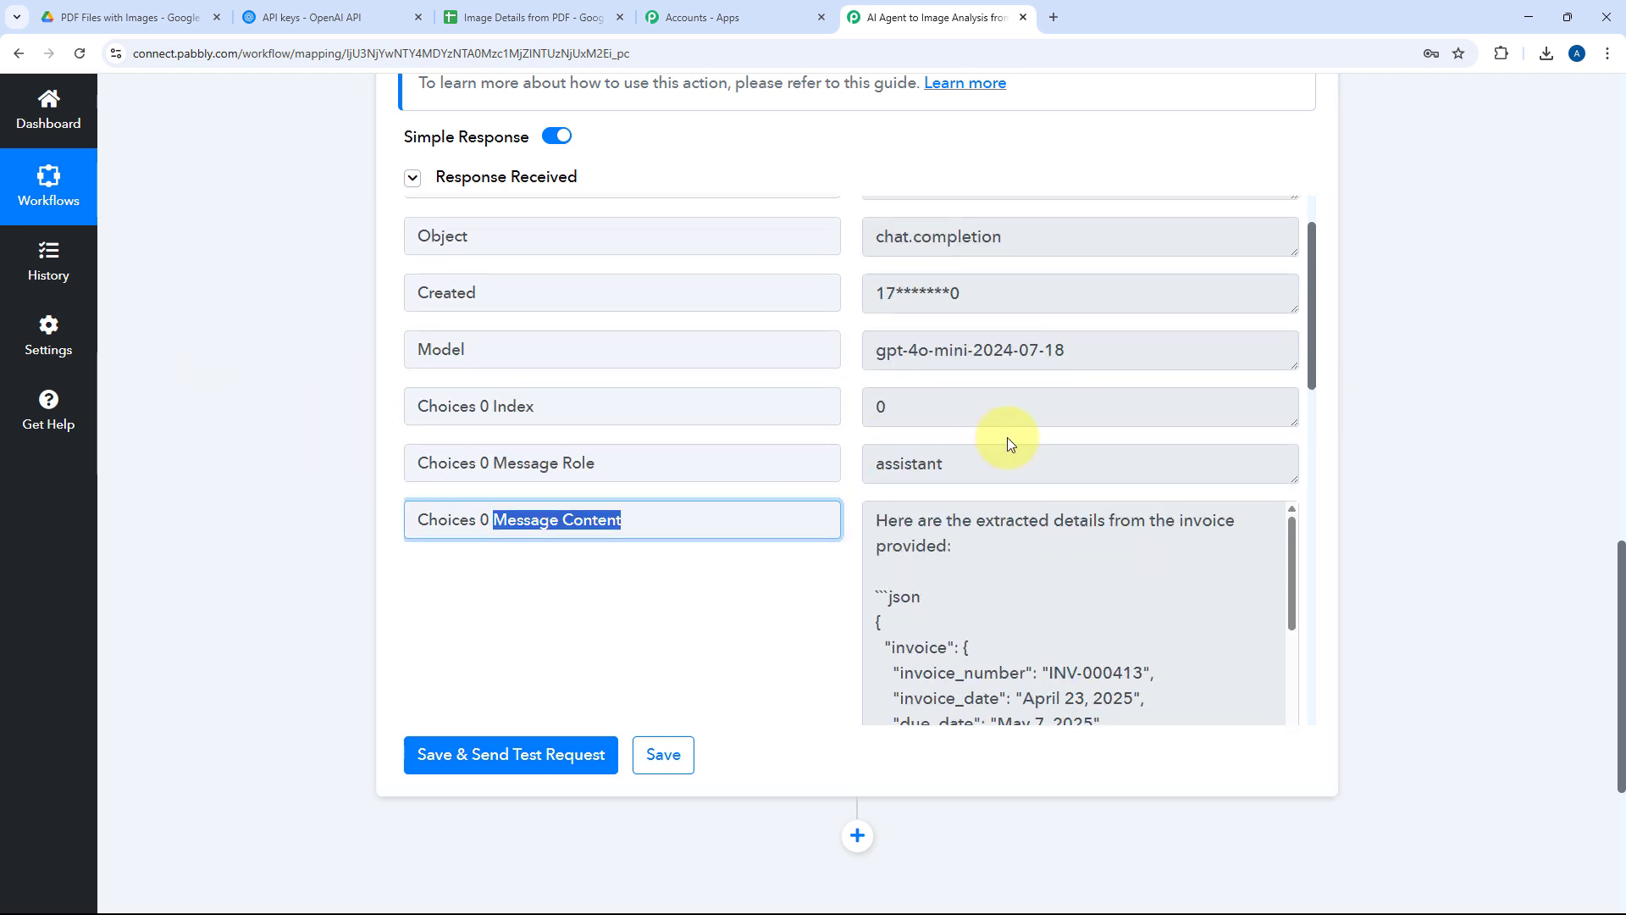
pyautogui.click(1386, 424)
pyautogui.scroll(1, 805, 255)
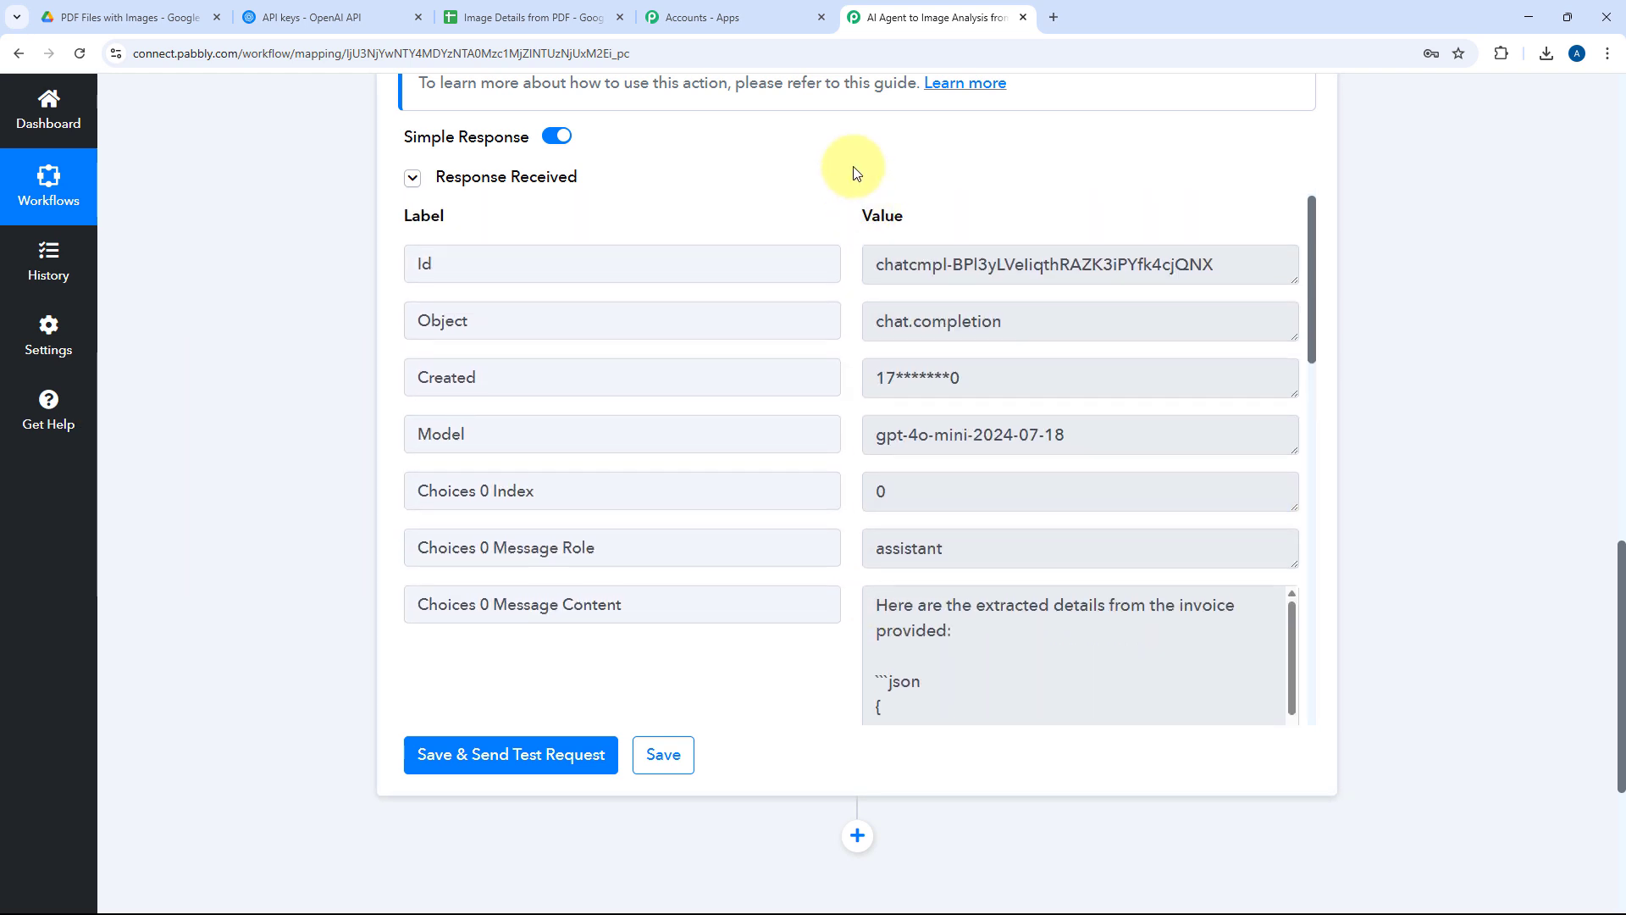
# Step: Append "Give me the response as Pain text with all the information." to the prompt
pyautogui.scroll(9, 852, 254)
pyautogui.click(883, 450)
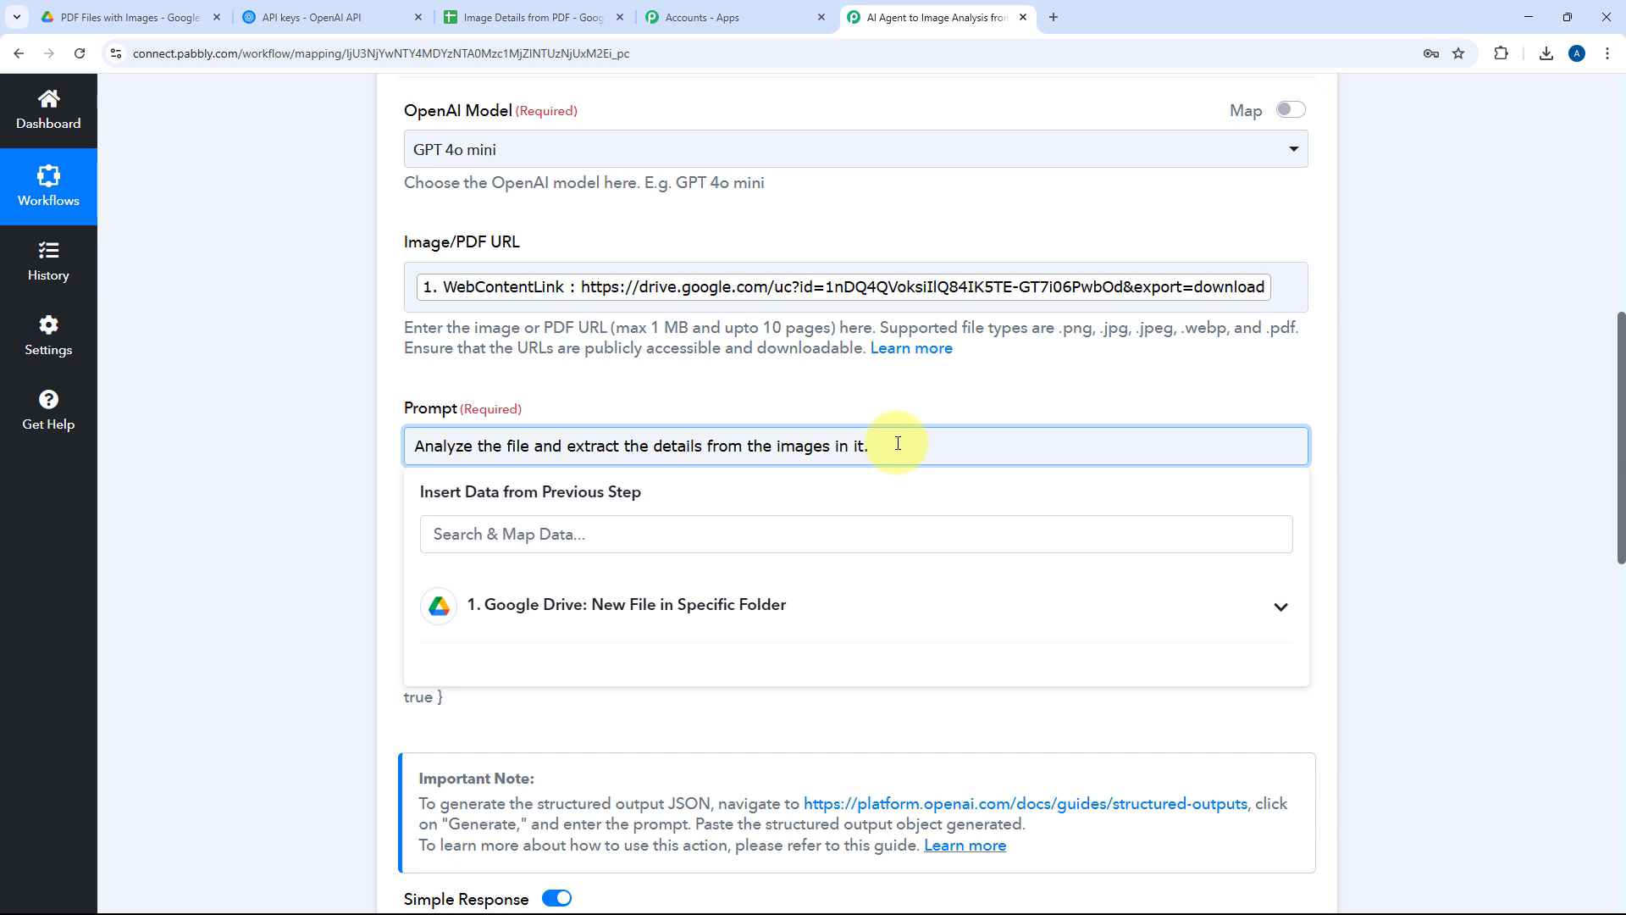
pyautogui.write('Give me the response as Pain te')
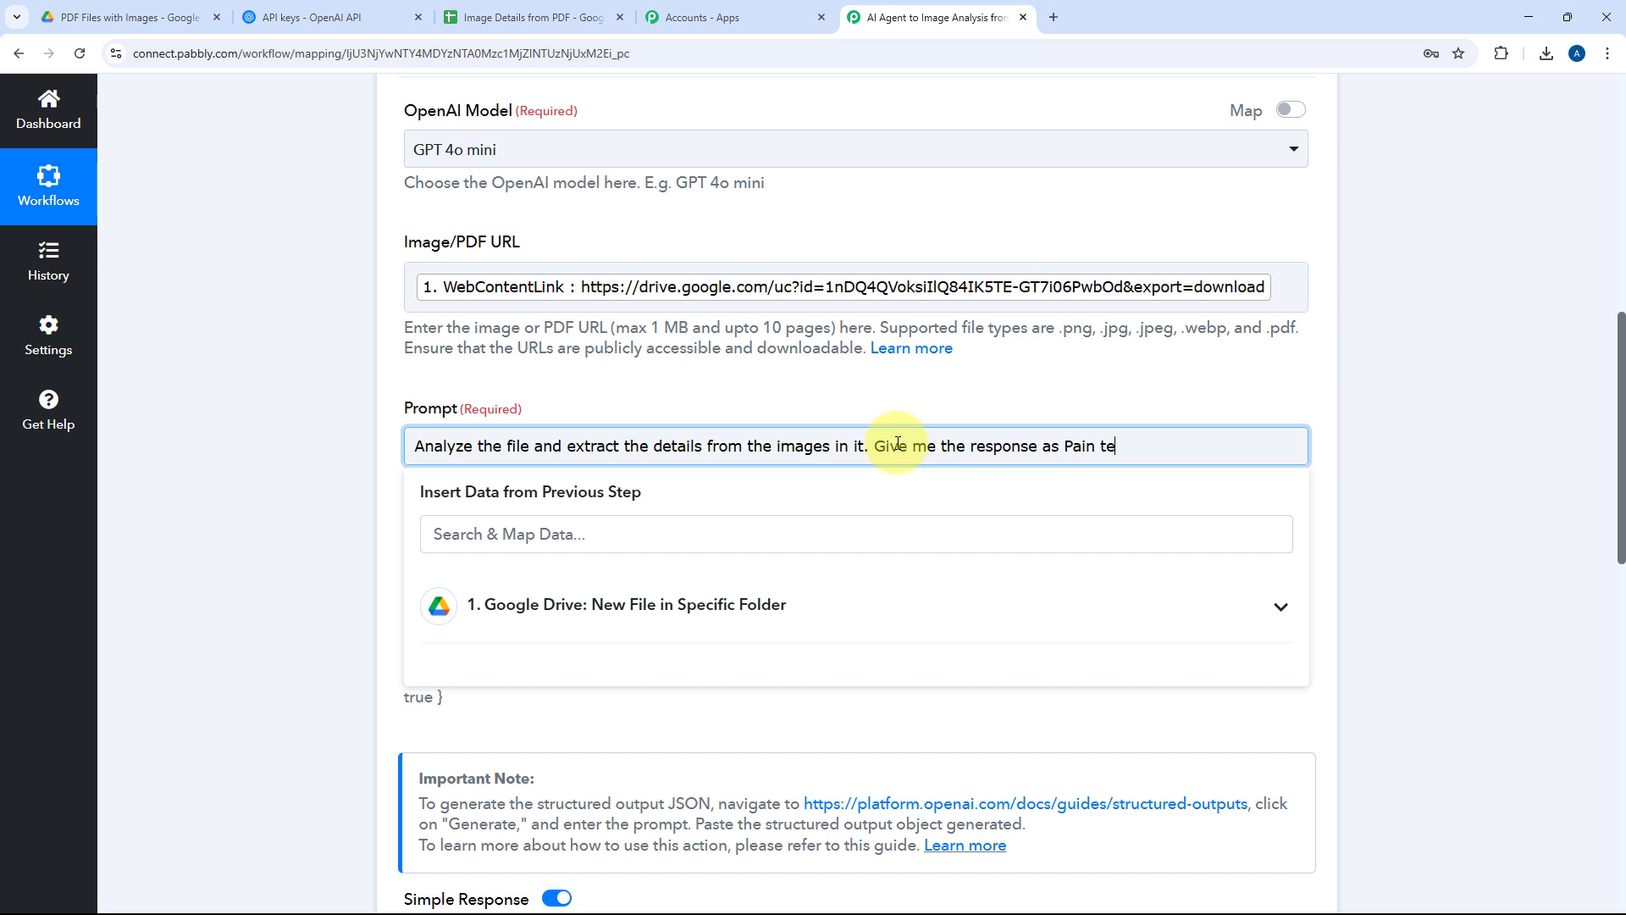
pyautogui.write('xt with all the information.')
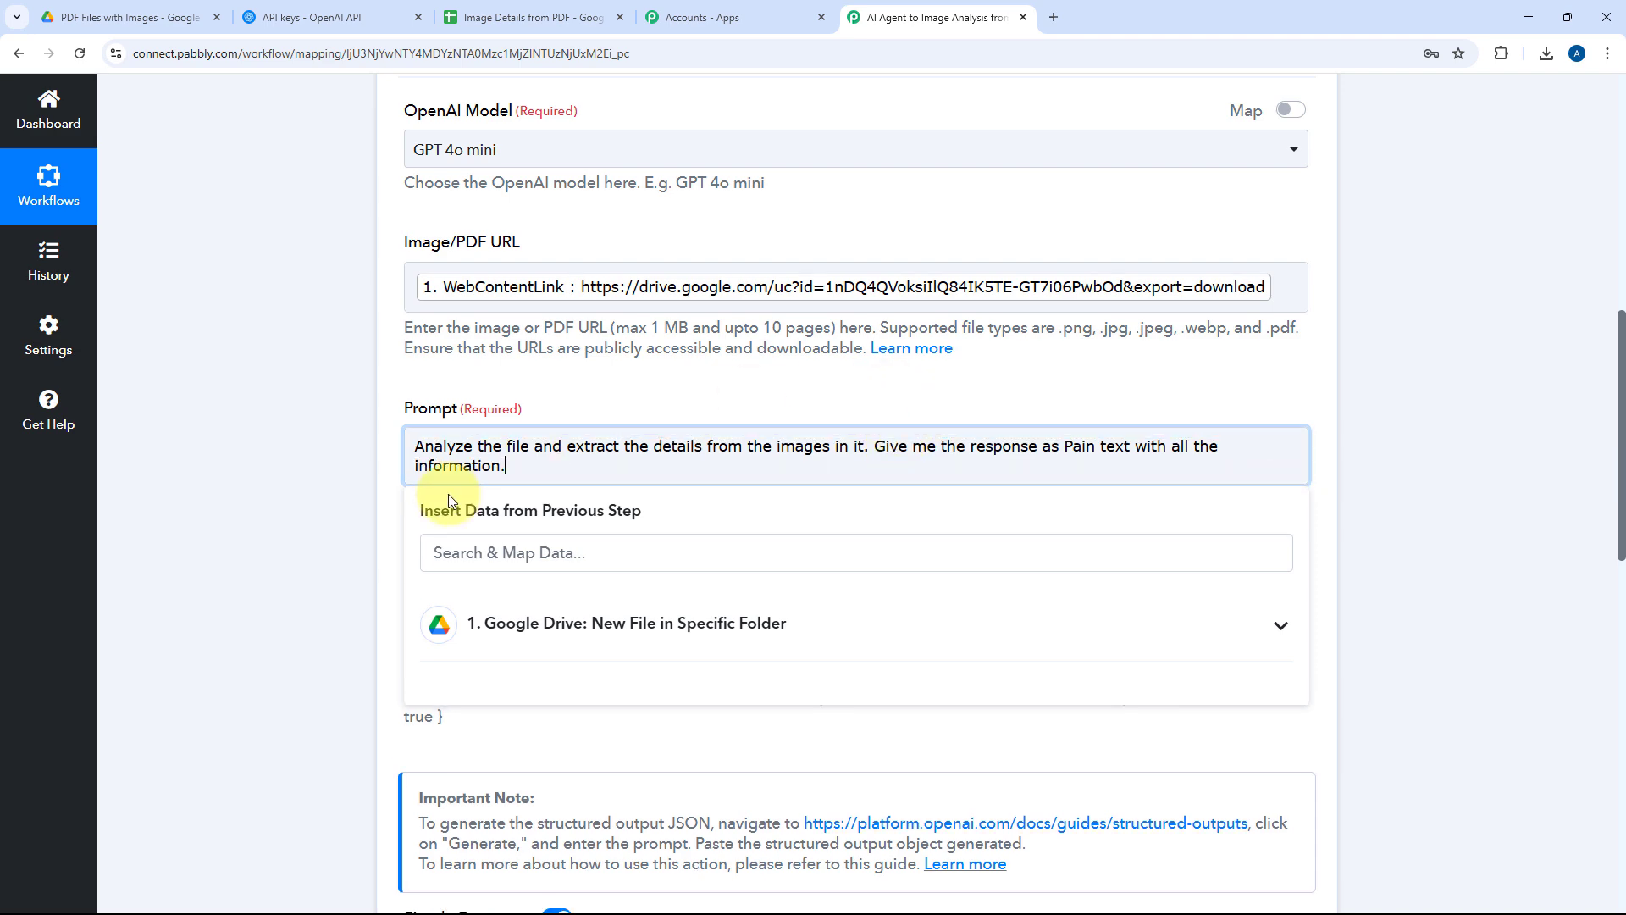
pyautogui.click(333, 476)
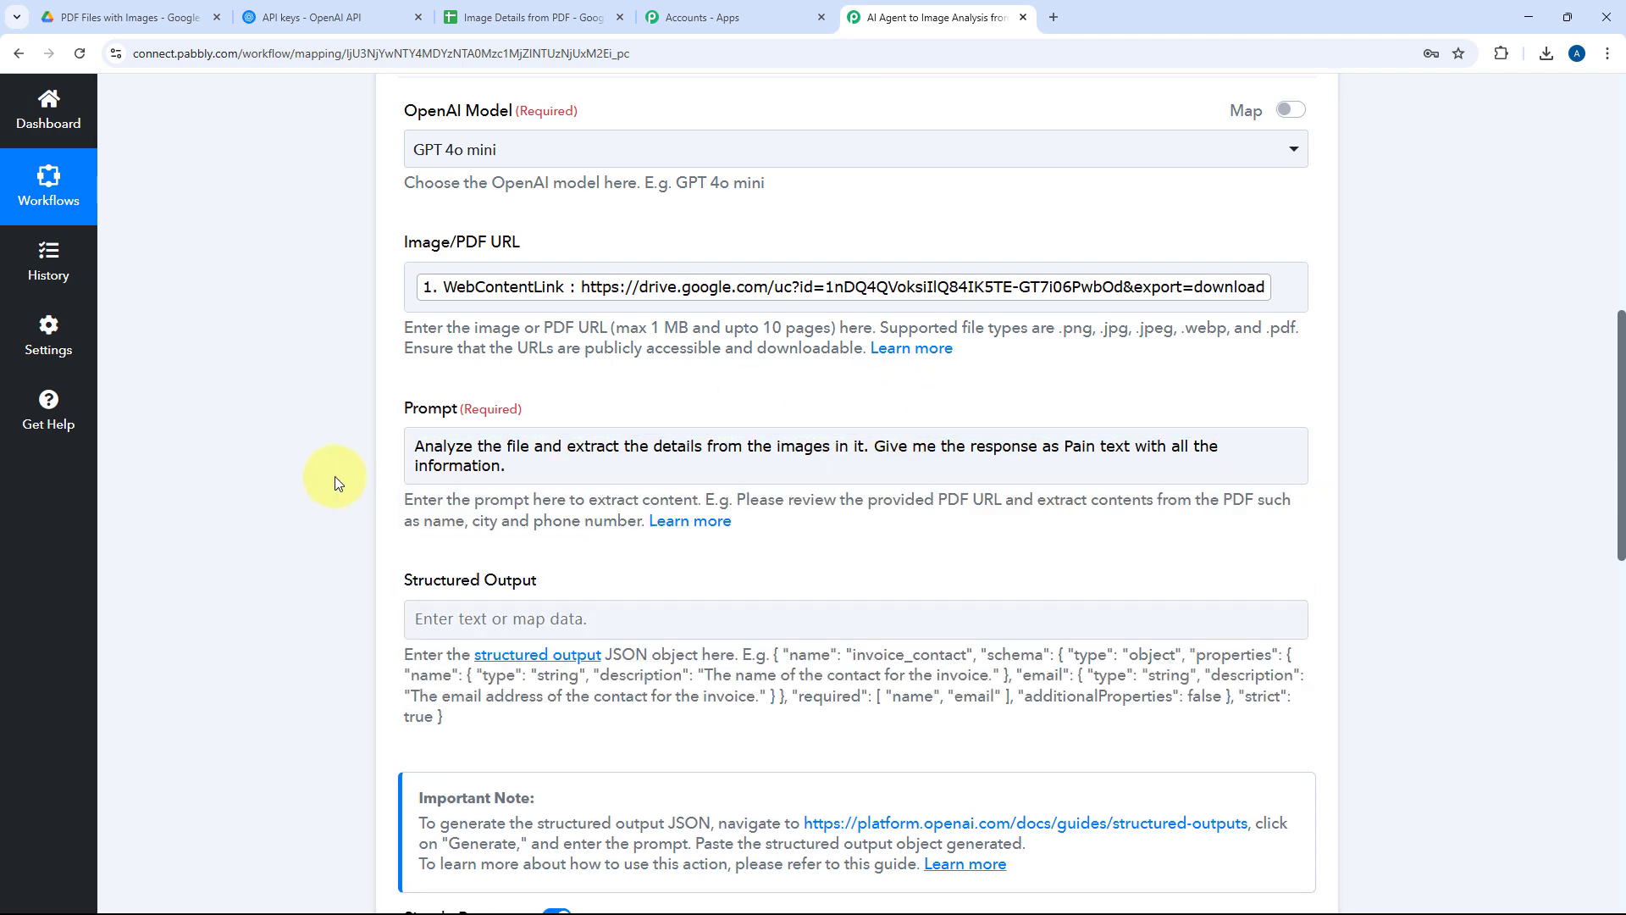
# Step: Collapse the previous response, then save the OpenAI action and send another test request with the extended prompt
pyautogui.scroll(-5, 349, 465)
pyautogui.click(412, 451)
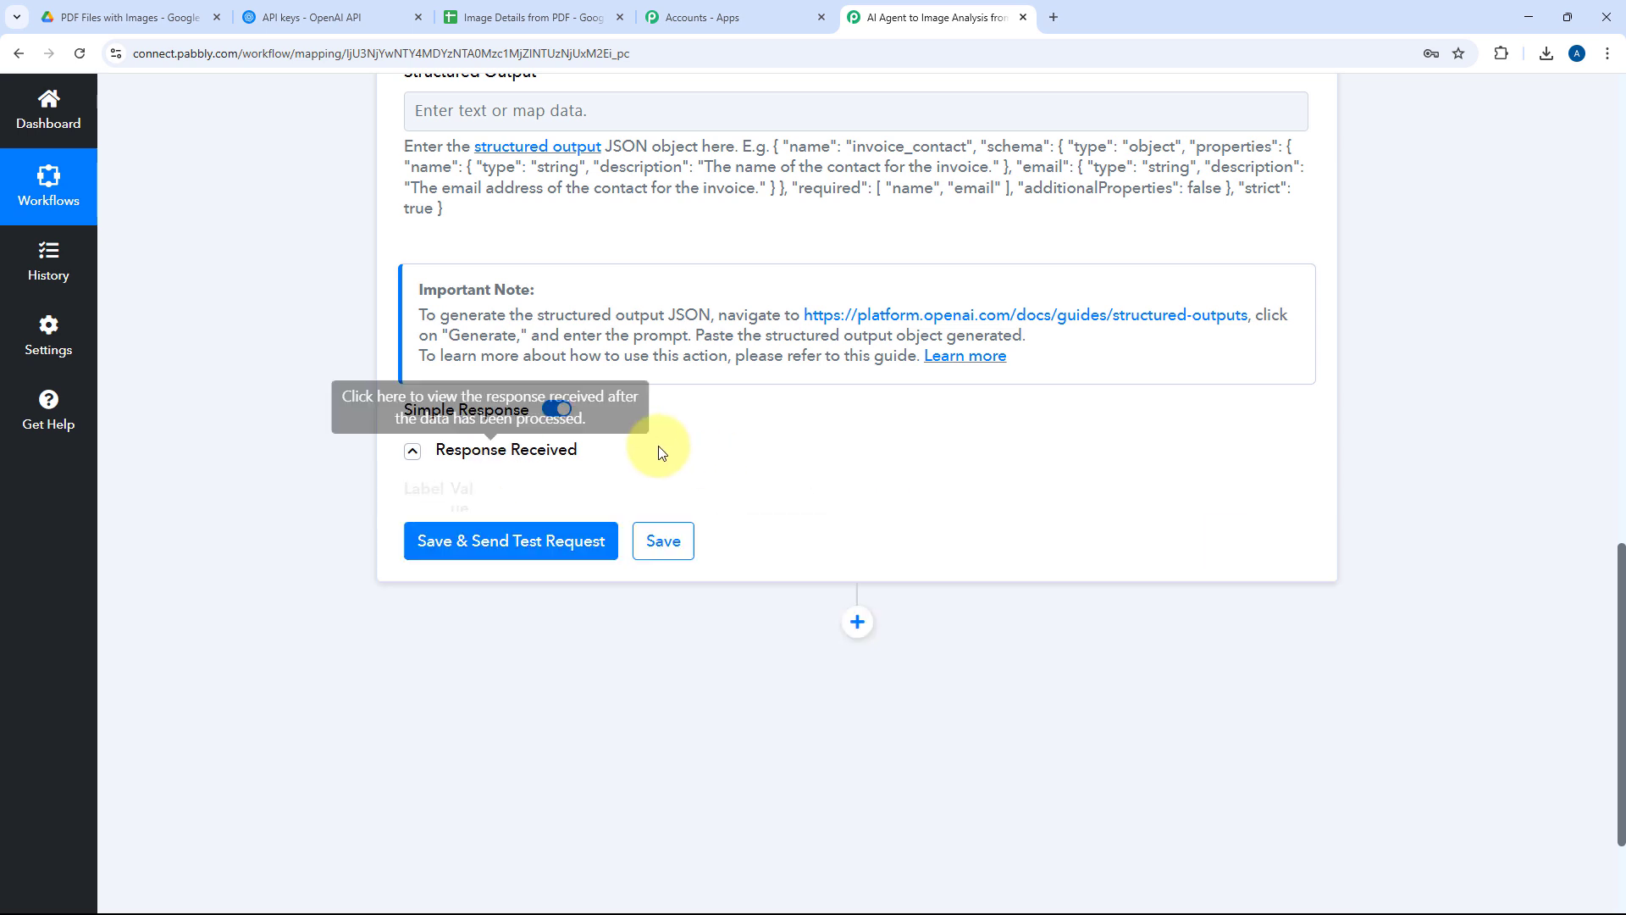
pyautogui.click(542, 498)
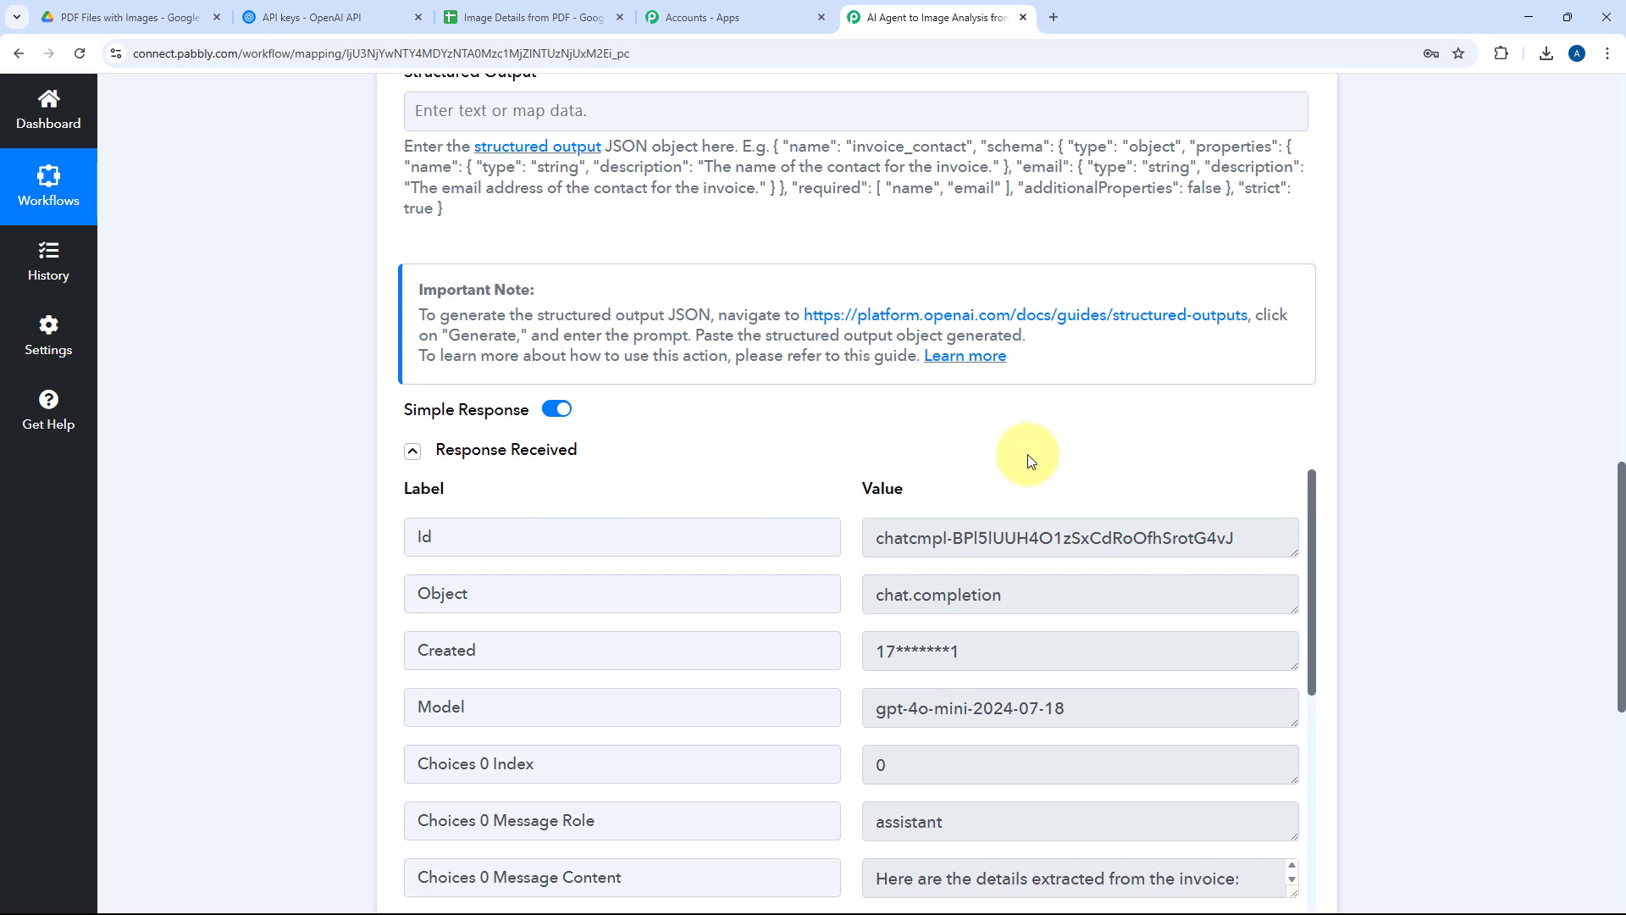
# Step: Enlarge the Choices 0 Message Content value in the new OpenAI response and read through the extracted invoice text
pyautogui.scroll(-4, 773, 410)
pyautogui.scroll(-3, 1086, 435)
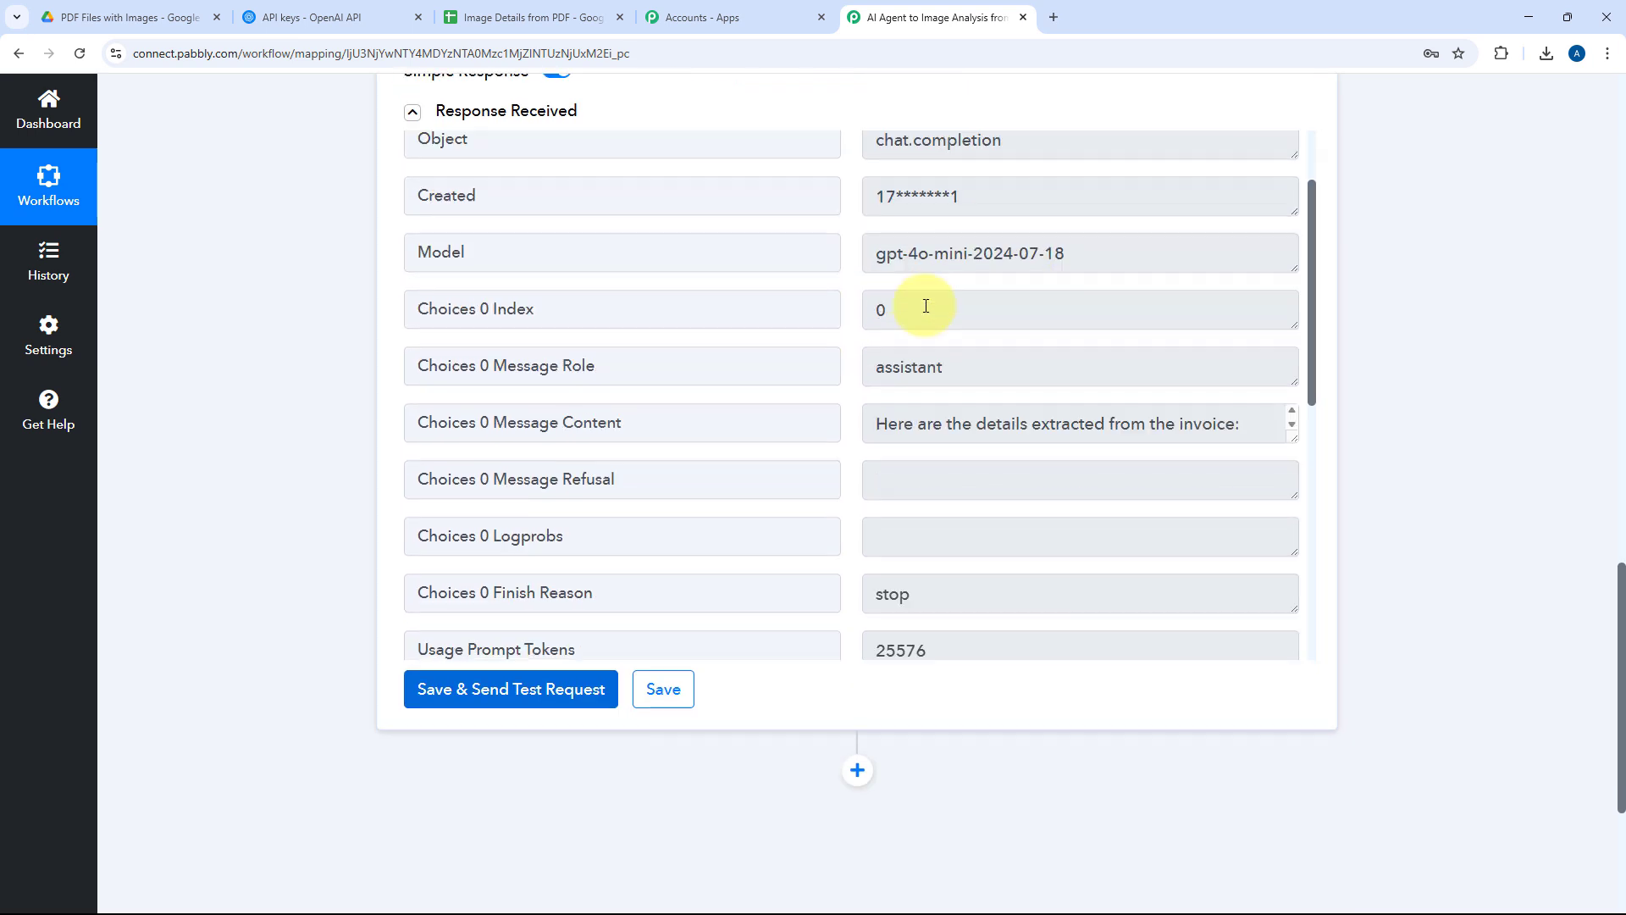
pyautogui.moveTo(1293, 303); pyautogui.dragTo(1291, 659)
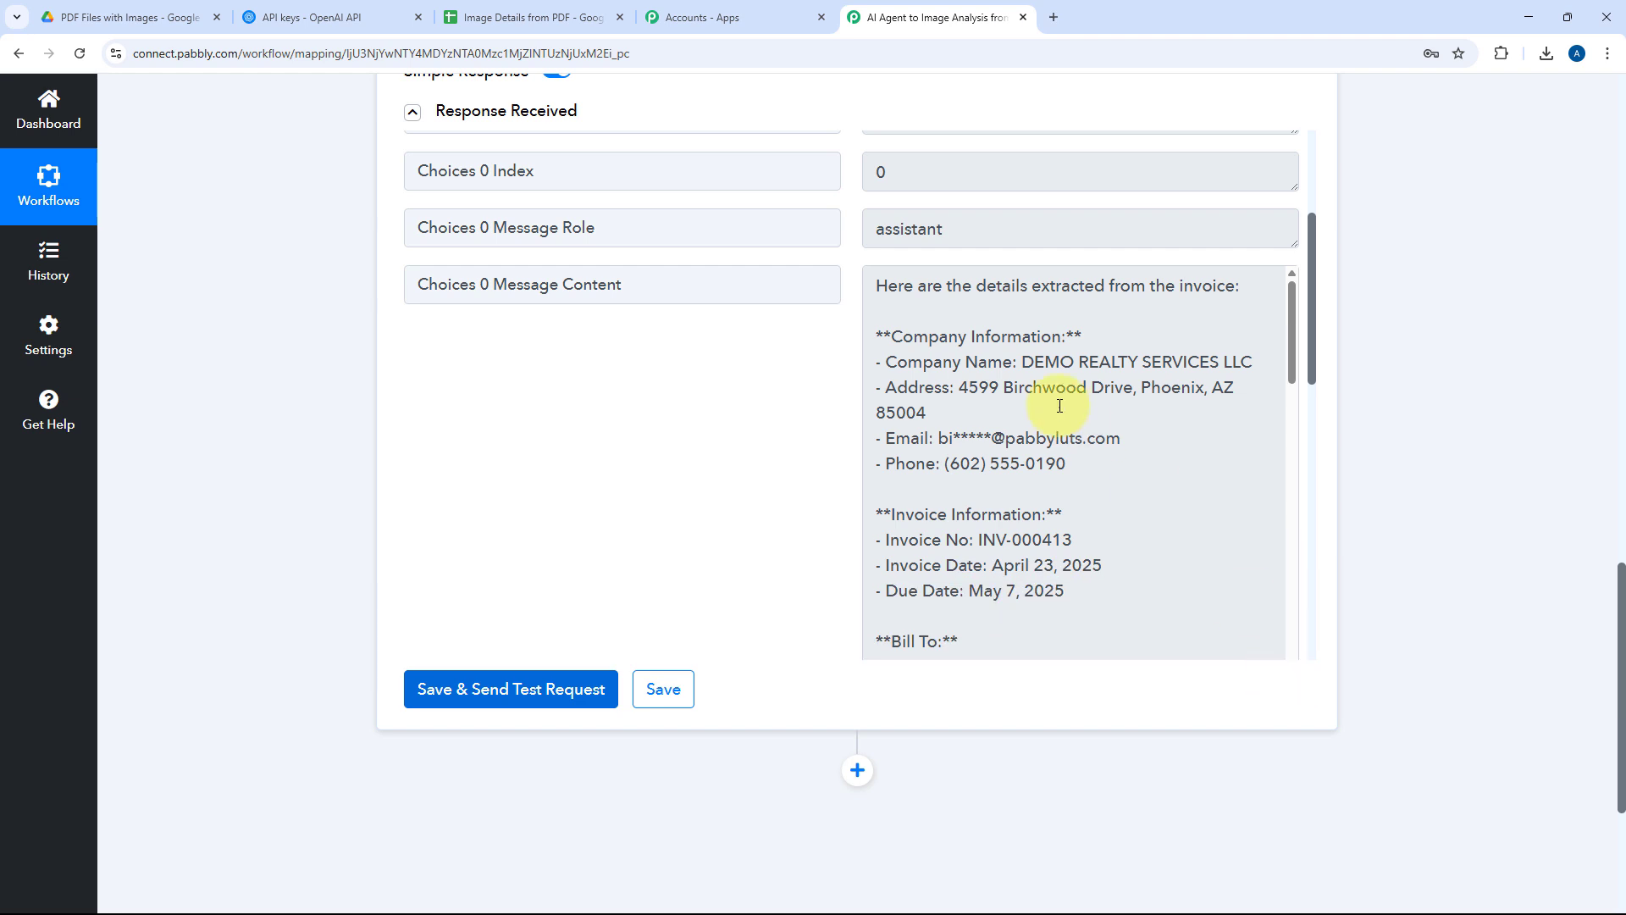
pyautogui.scroll(-5, 1060, 403)
pyautogui.scroll(-5, 972, 352)
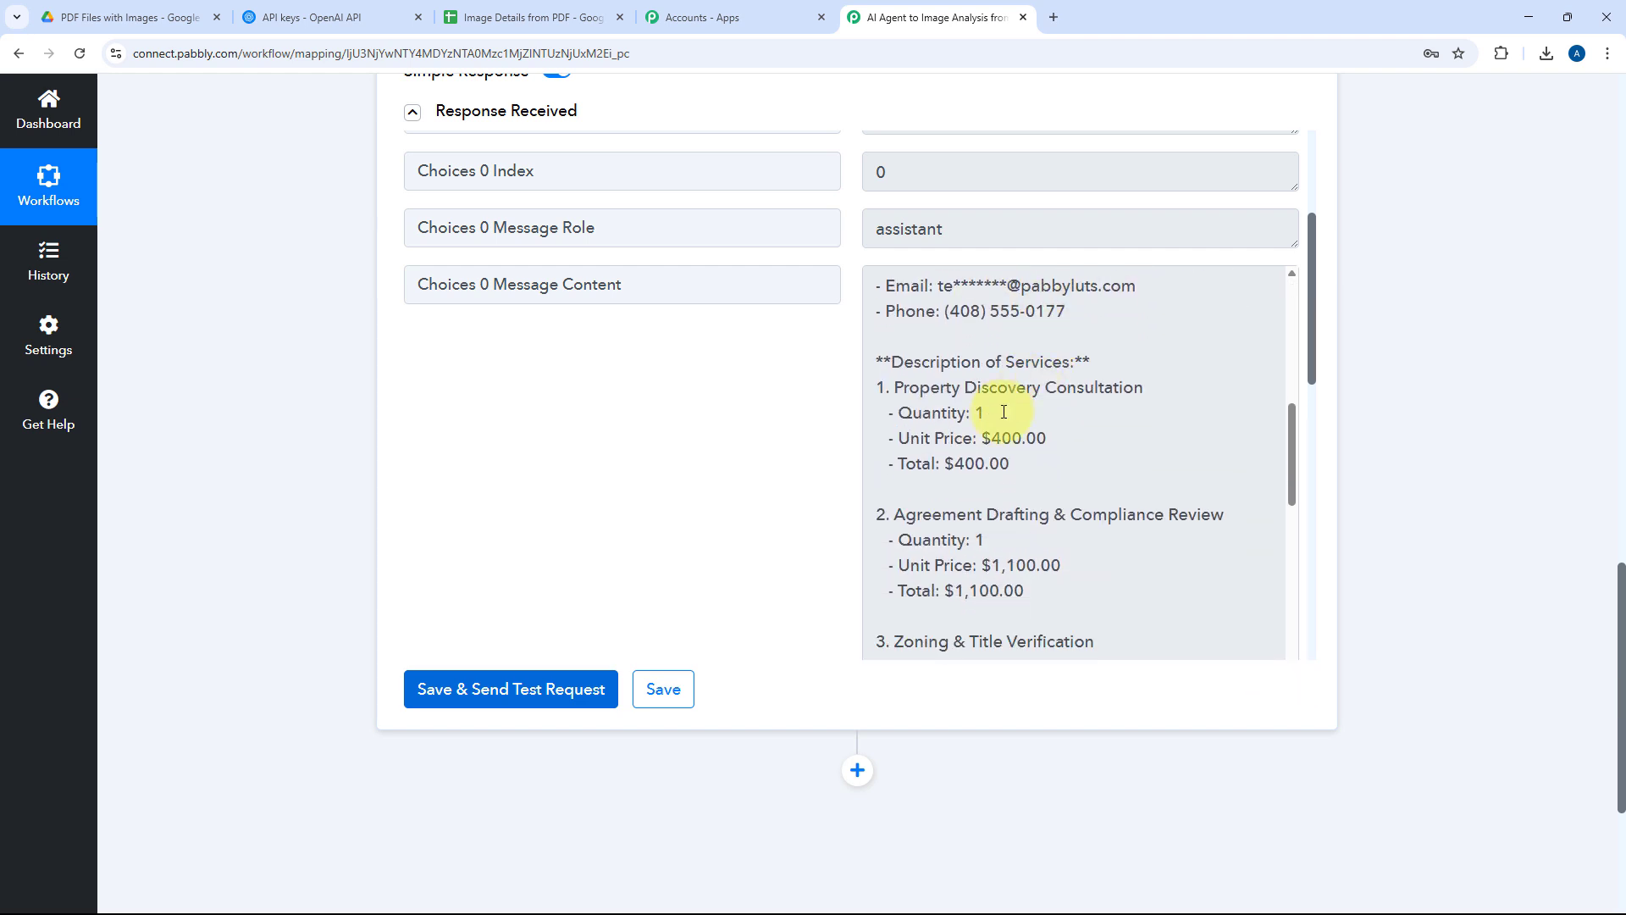
pyautogui.scroll(-2, 1043, 400)
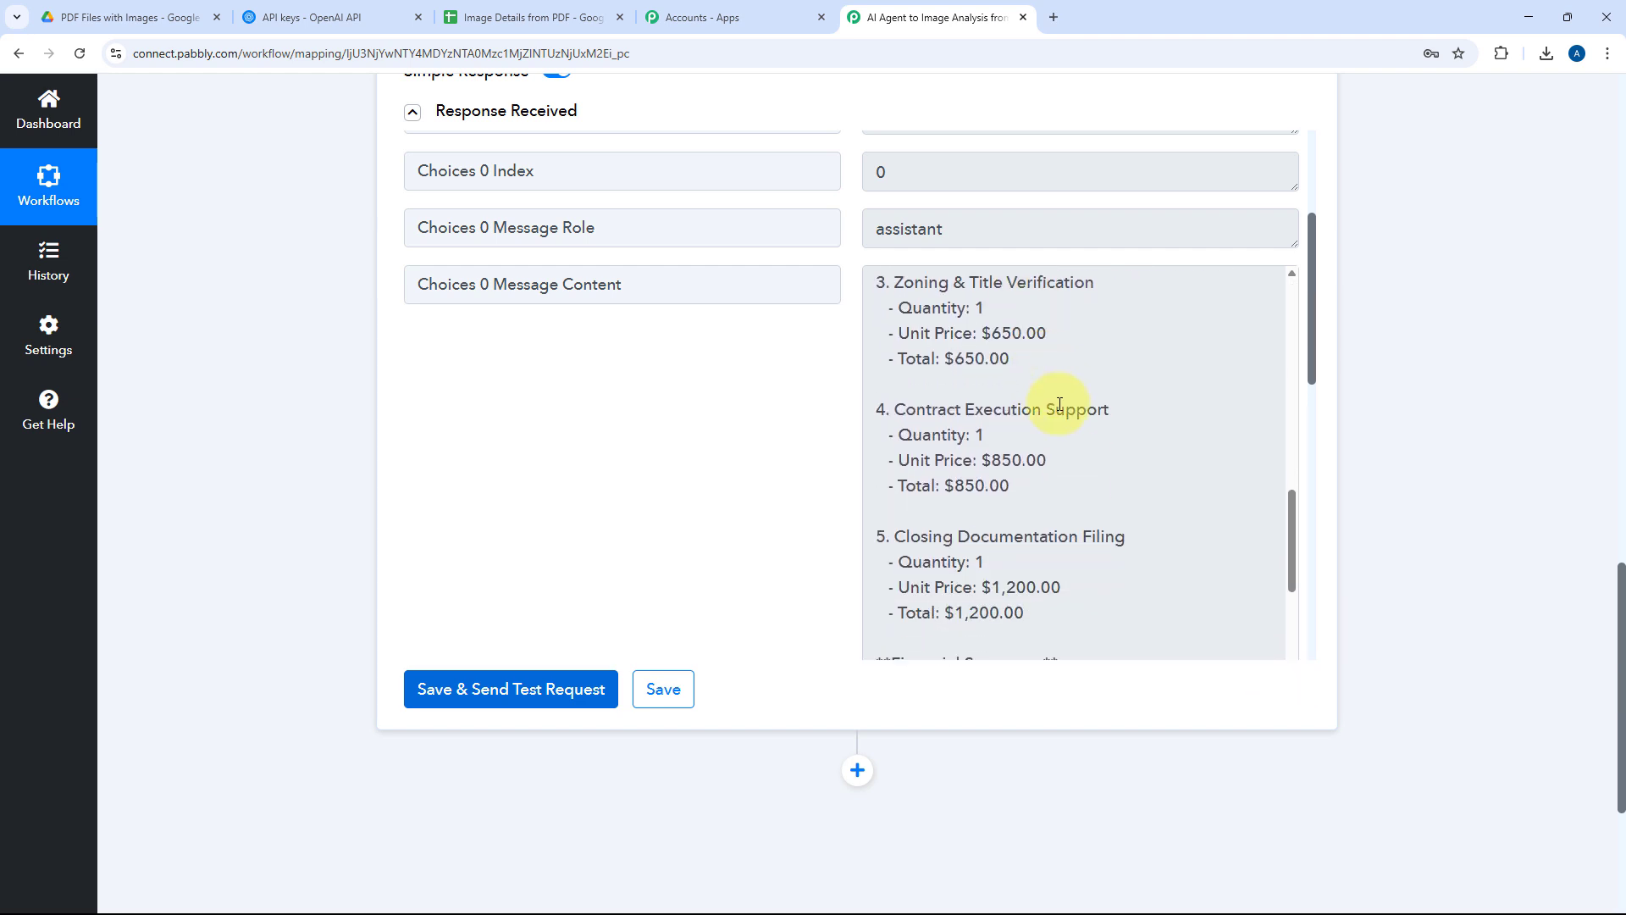
pyautogui.scroll(-2, 1042, 427)
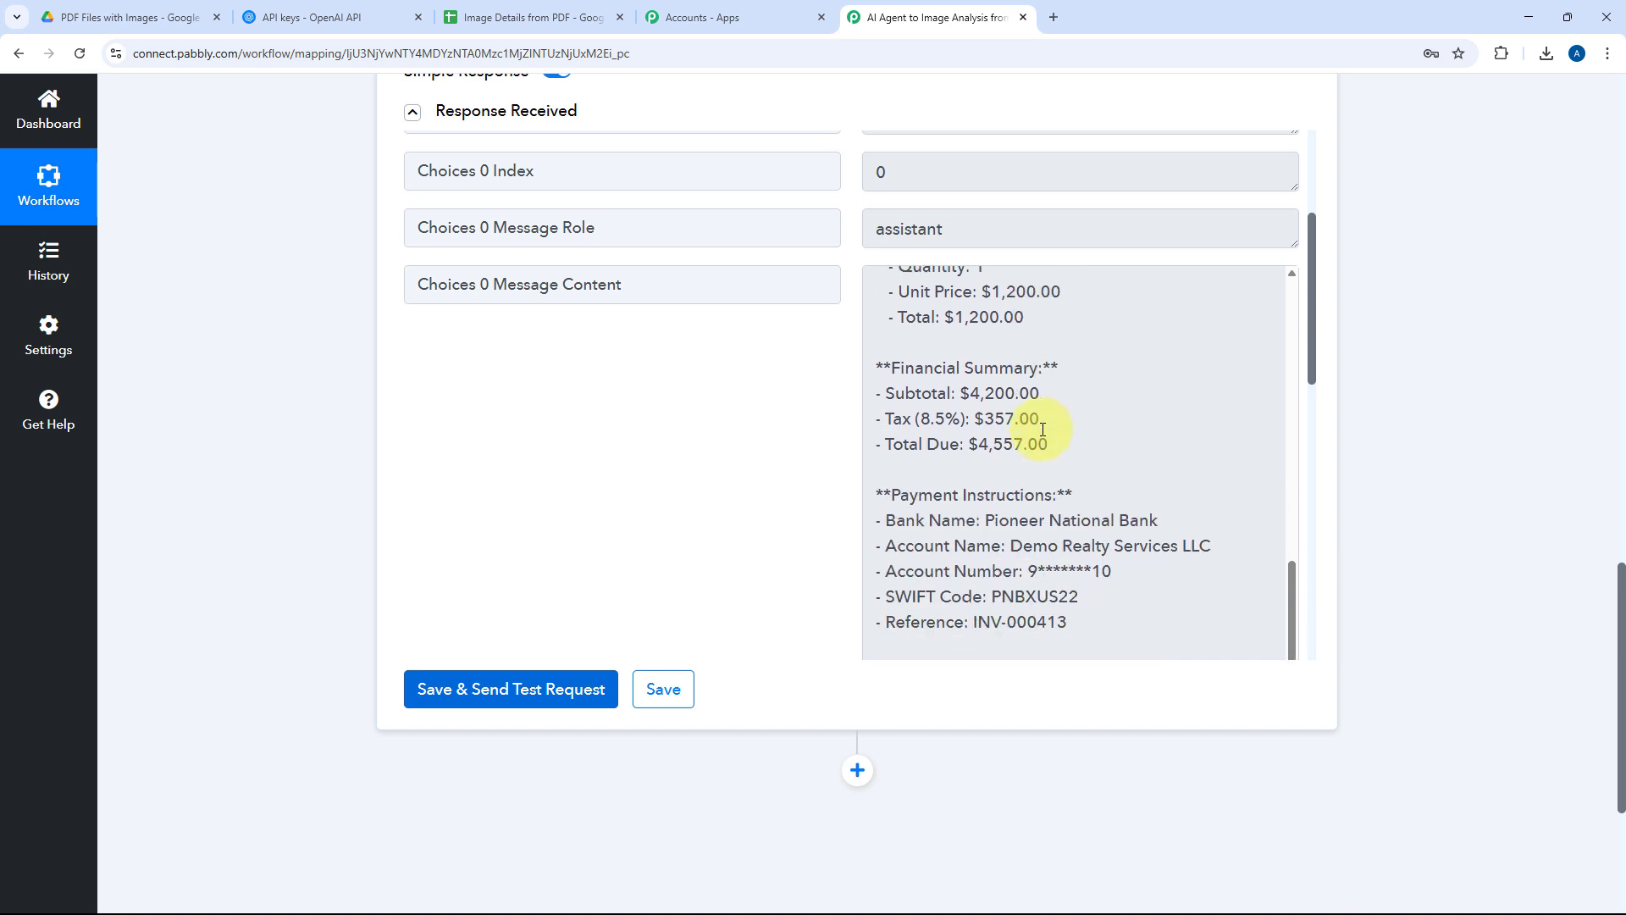
# Step: Compare the extracted message content with Test Demo Invoice.pdf in Google Drive and check the columns of the Image Details from PDF spreadsheet
pyautogui.click(207, 12)
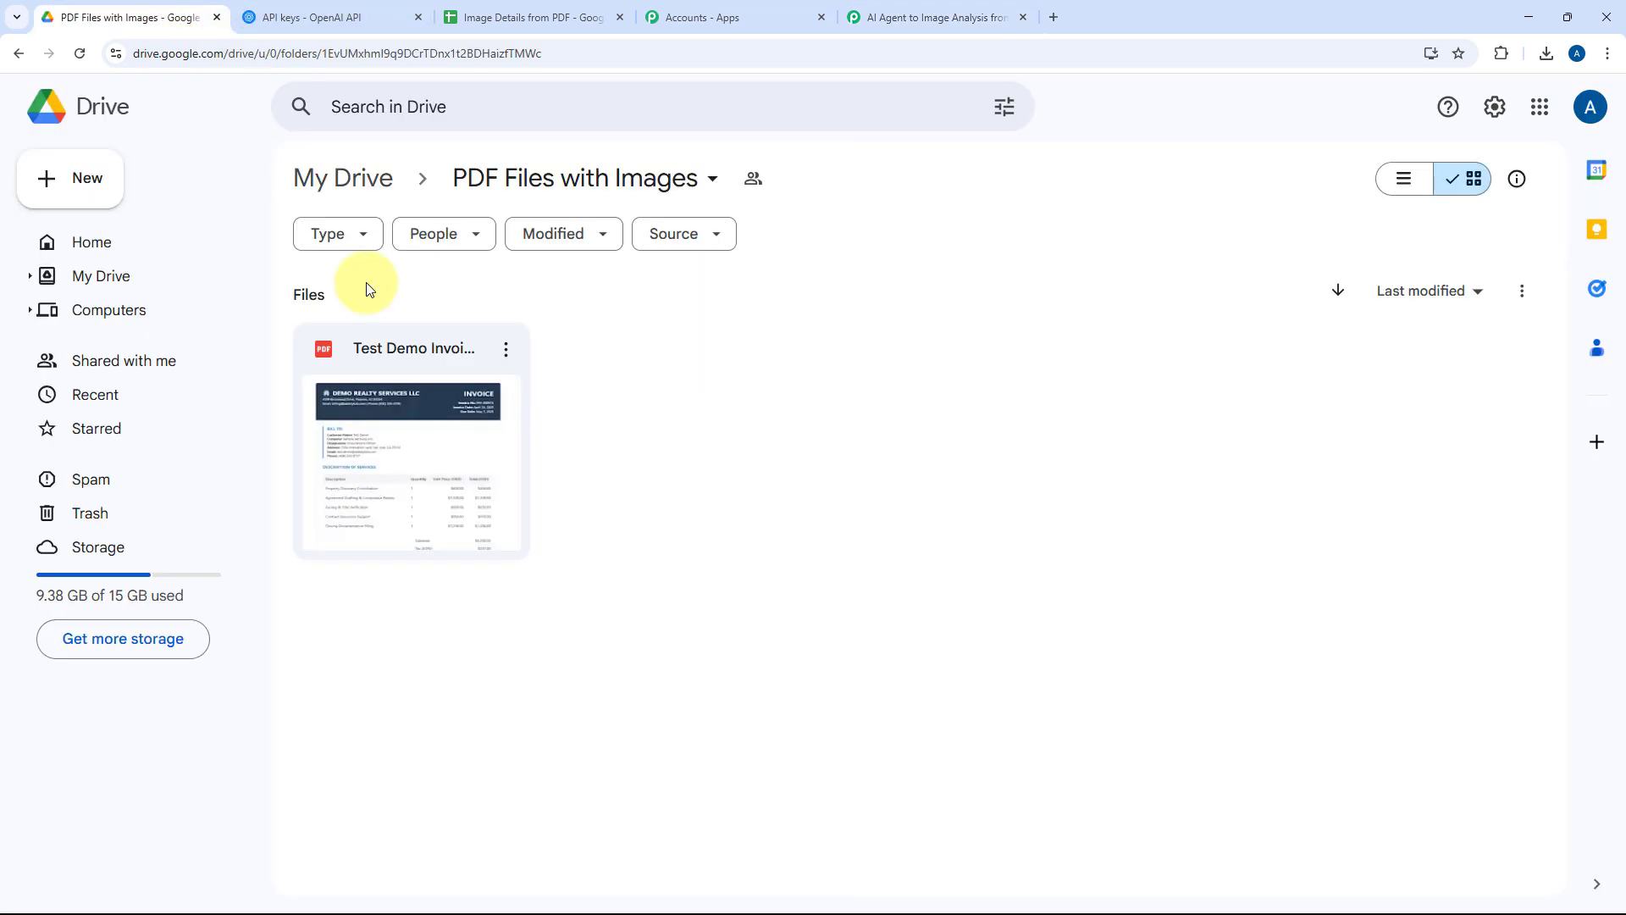
pyautogui.doubleClick(472, 381)
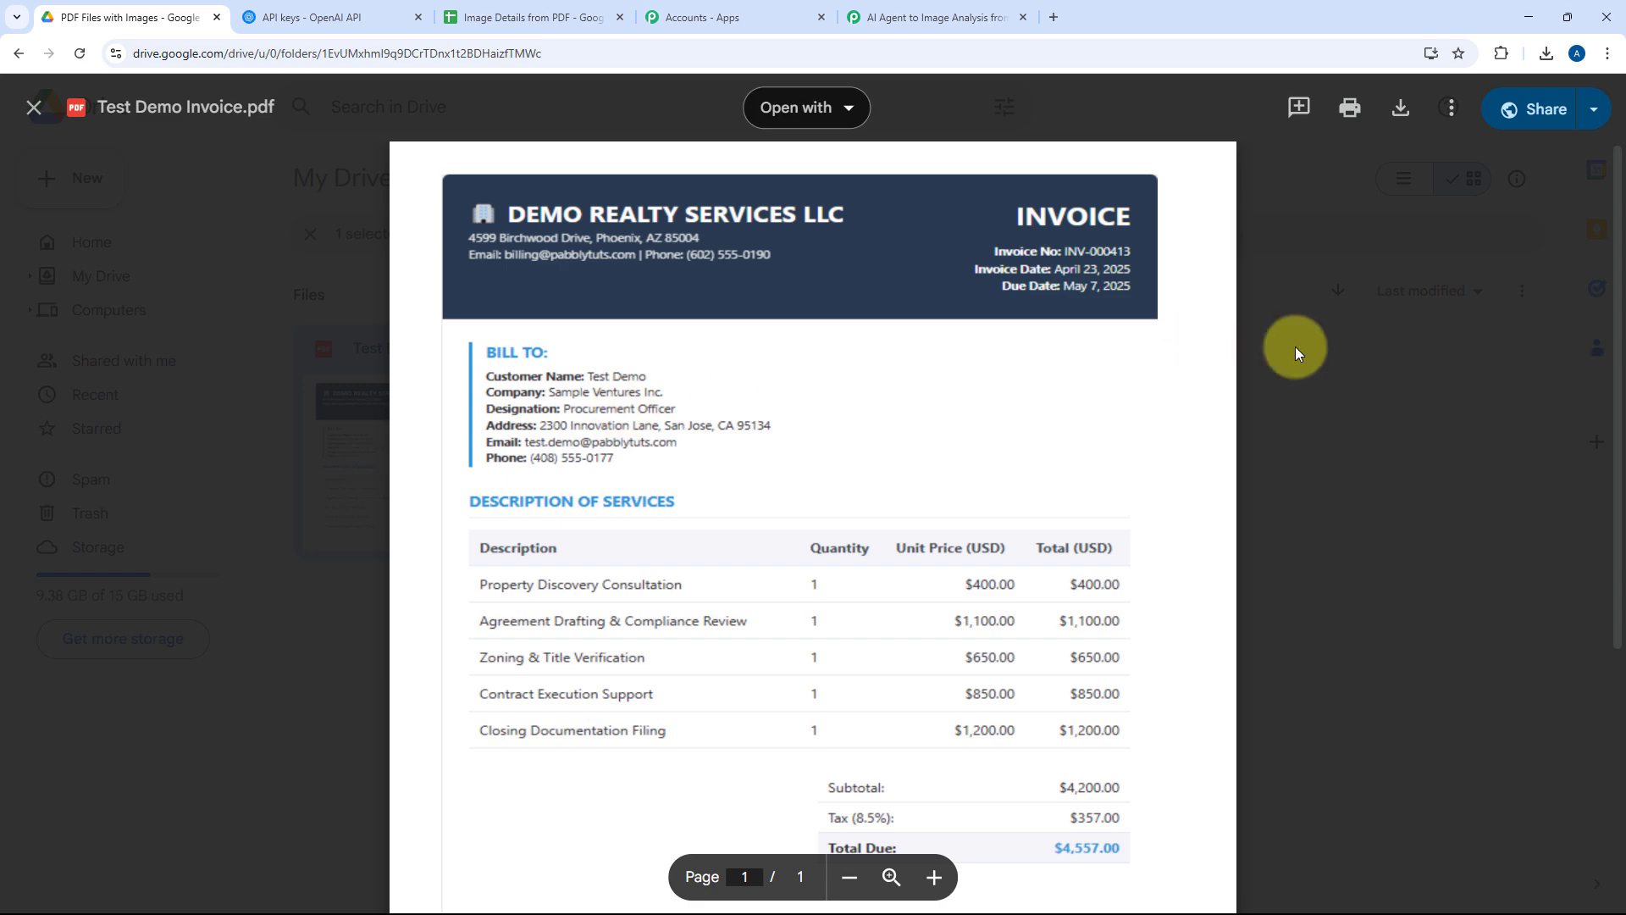
pyautogui.click(1294, 347)
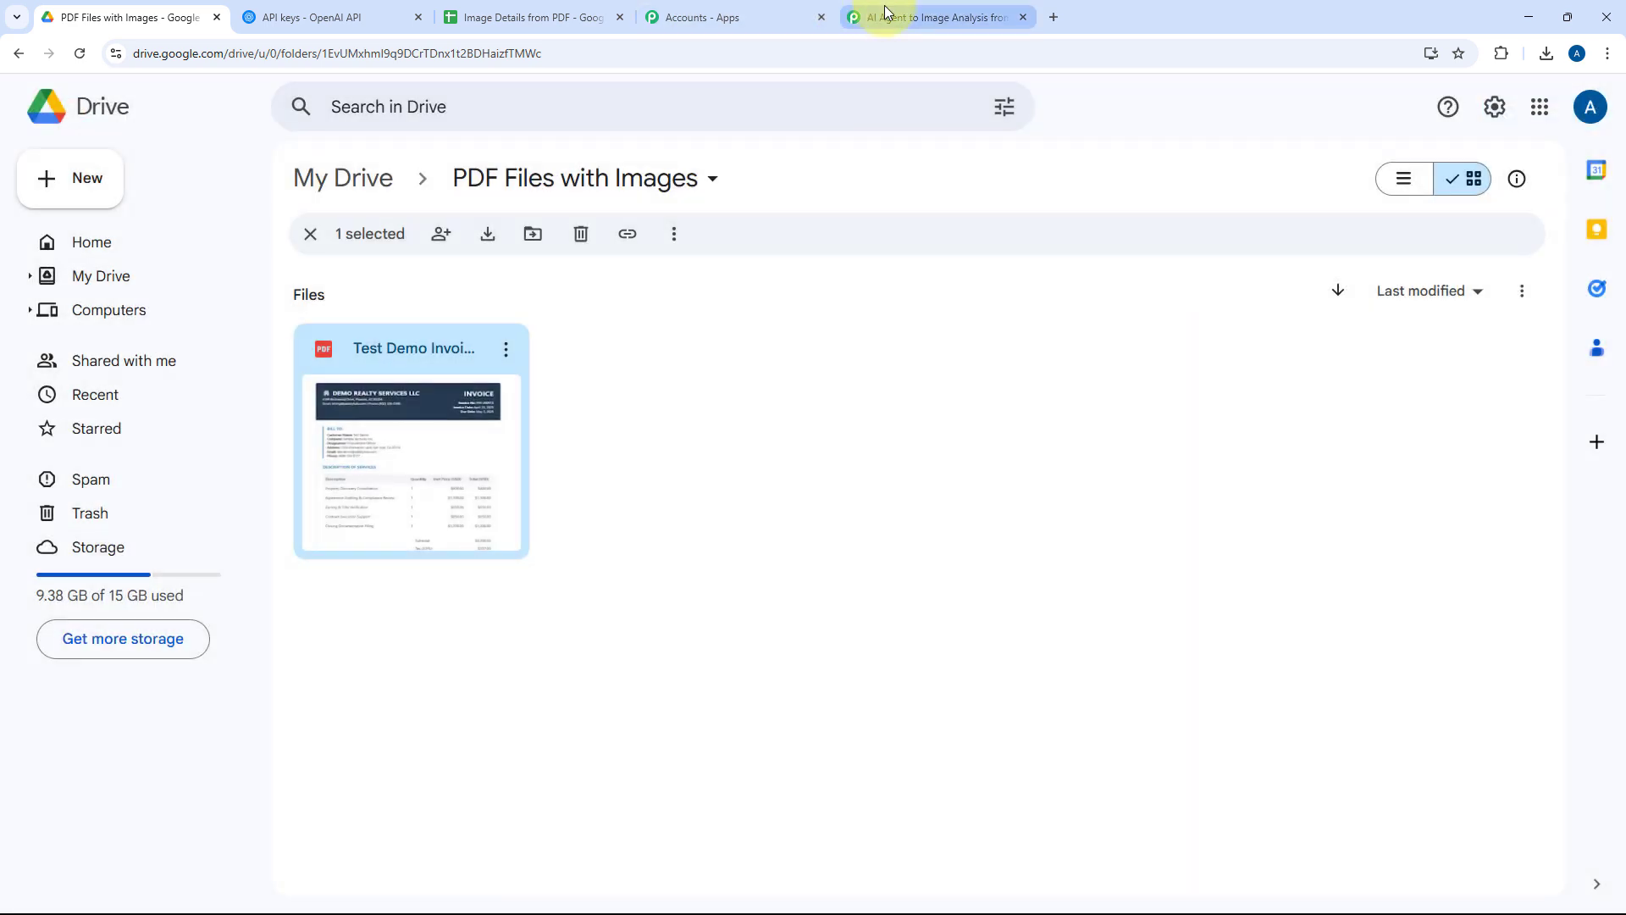
pyautogui.click(886, 15)
pyautogui.scroll(5, 1017, 474)
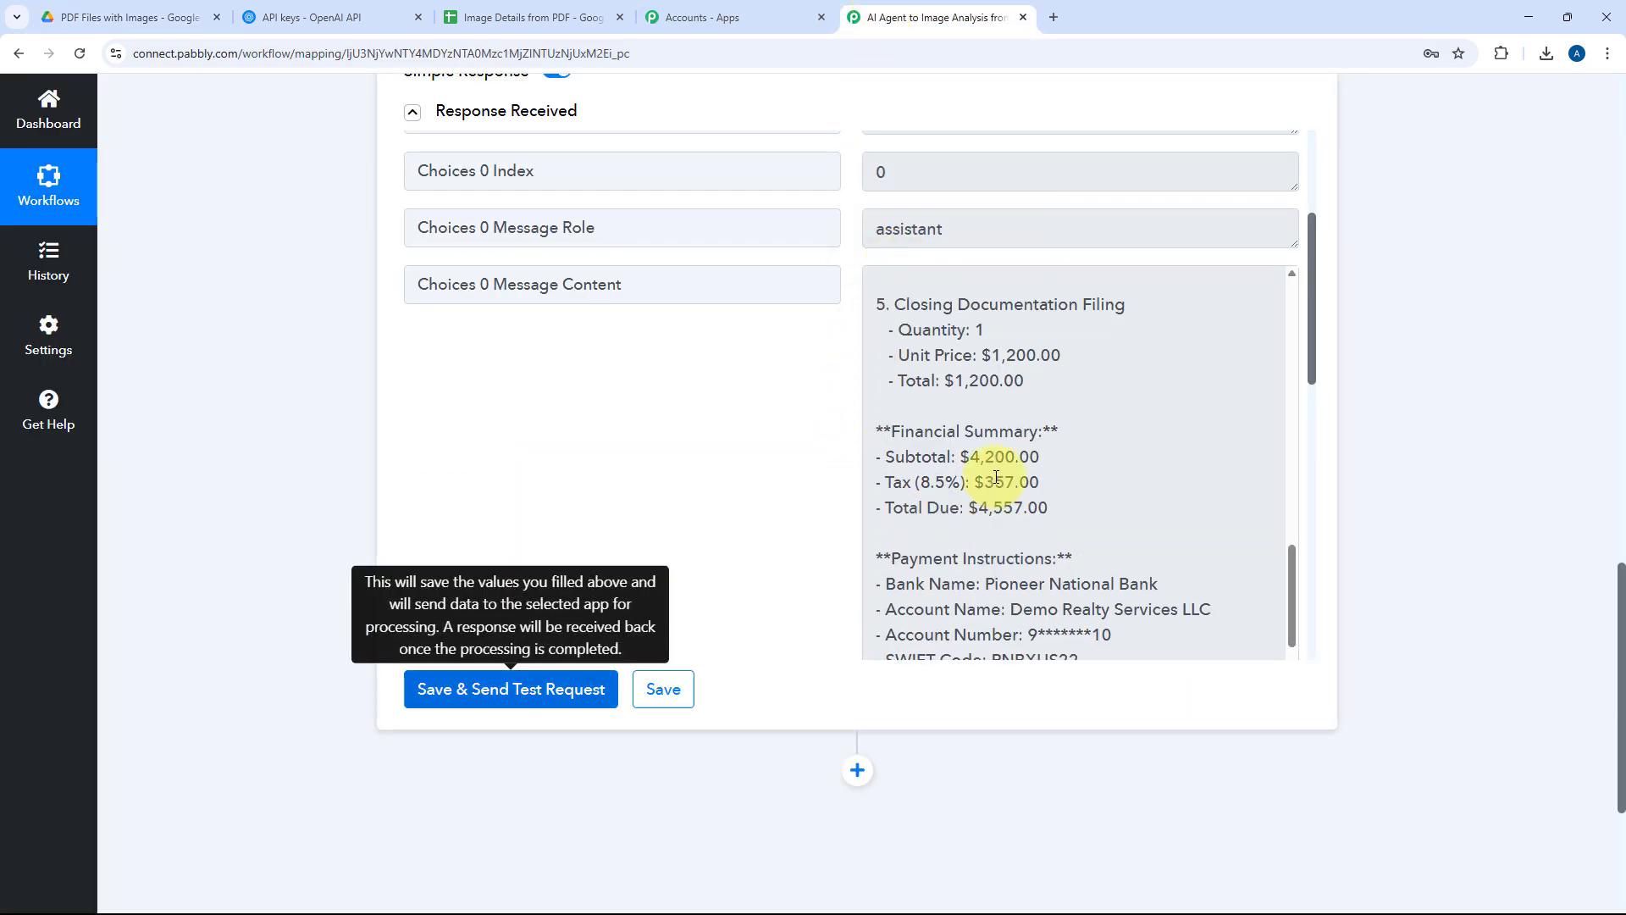
pyautogui.scroll(8, 1016, 474)
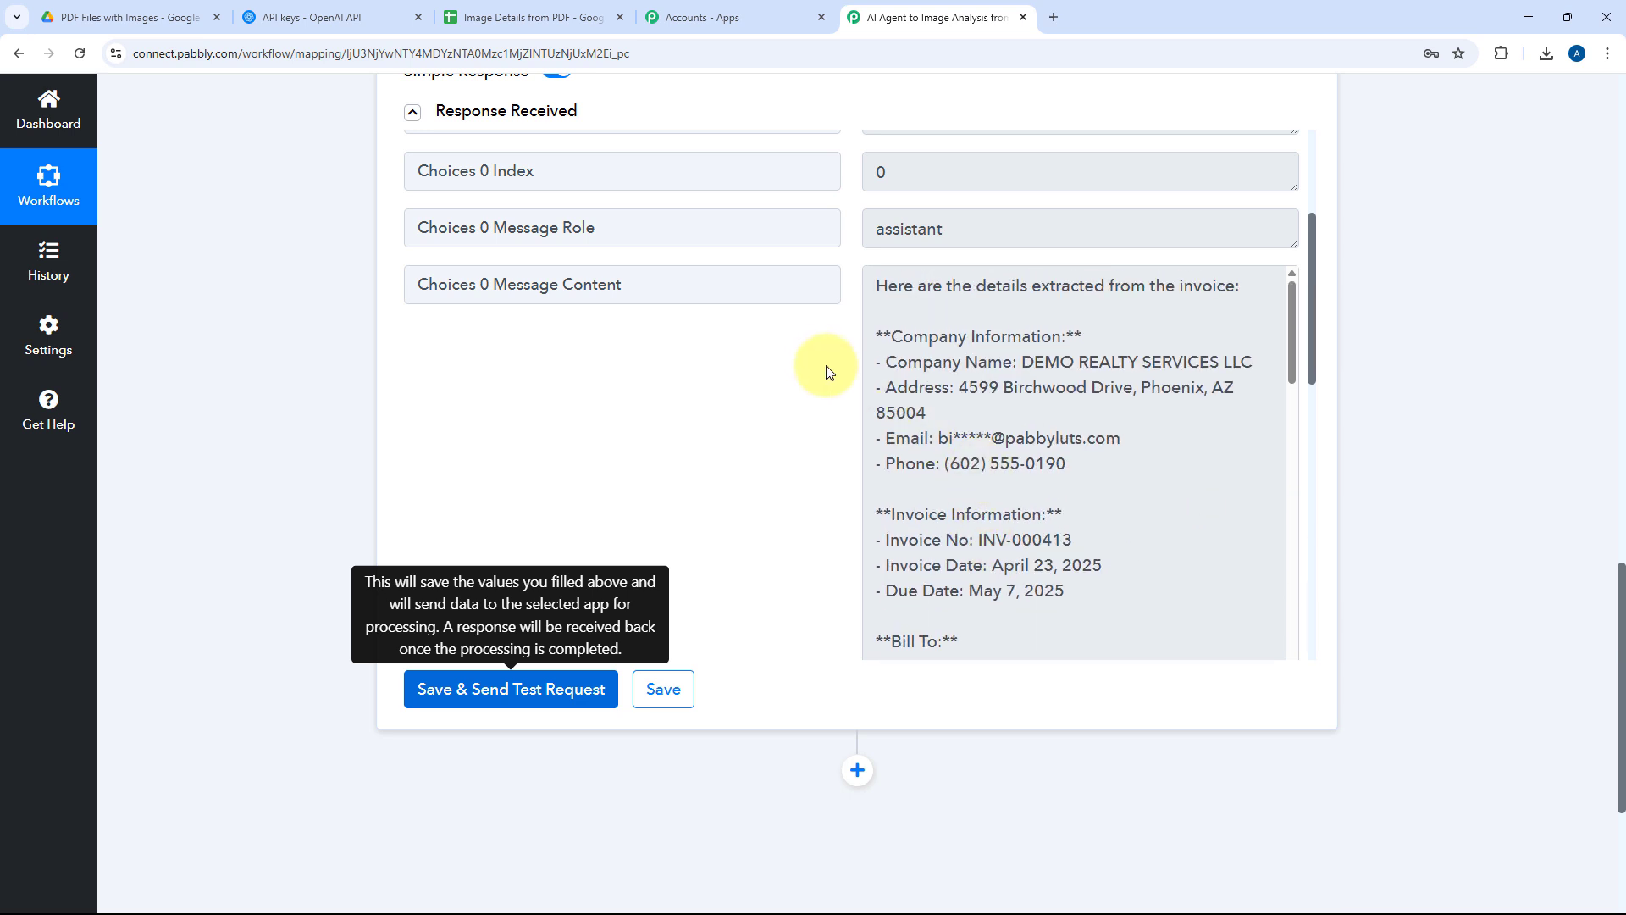
pyautogui.scroll(5, 823, 369)
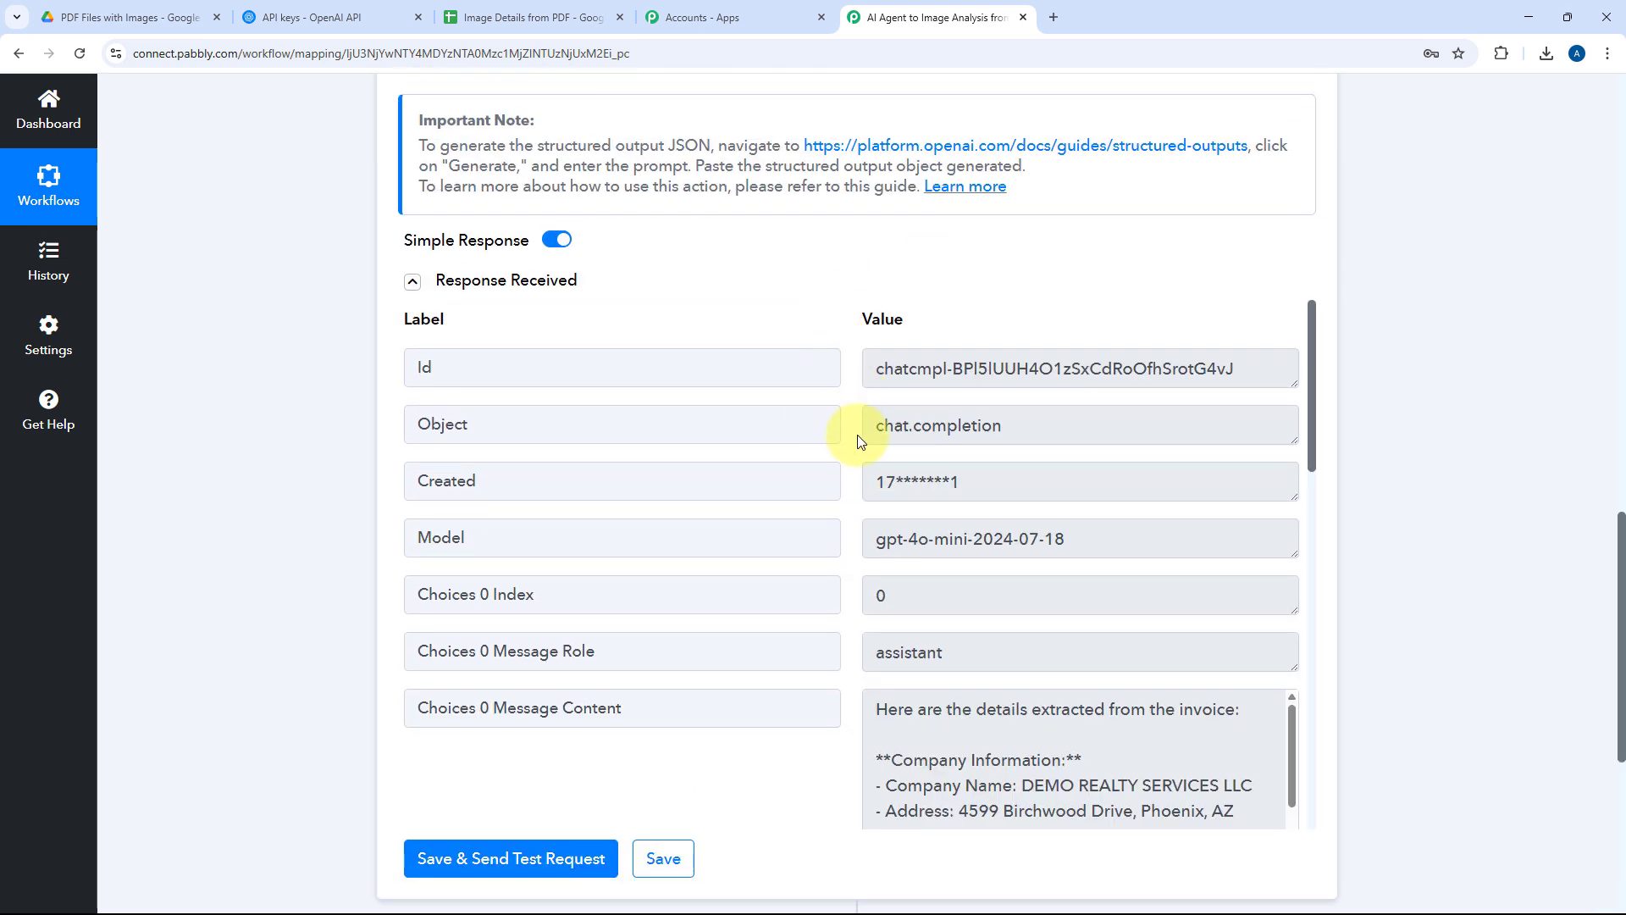
pyautogui.scroll(-3, 859, 437)
pyautogui.scroll(-2, 857, 437)
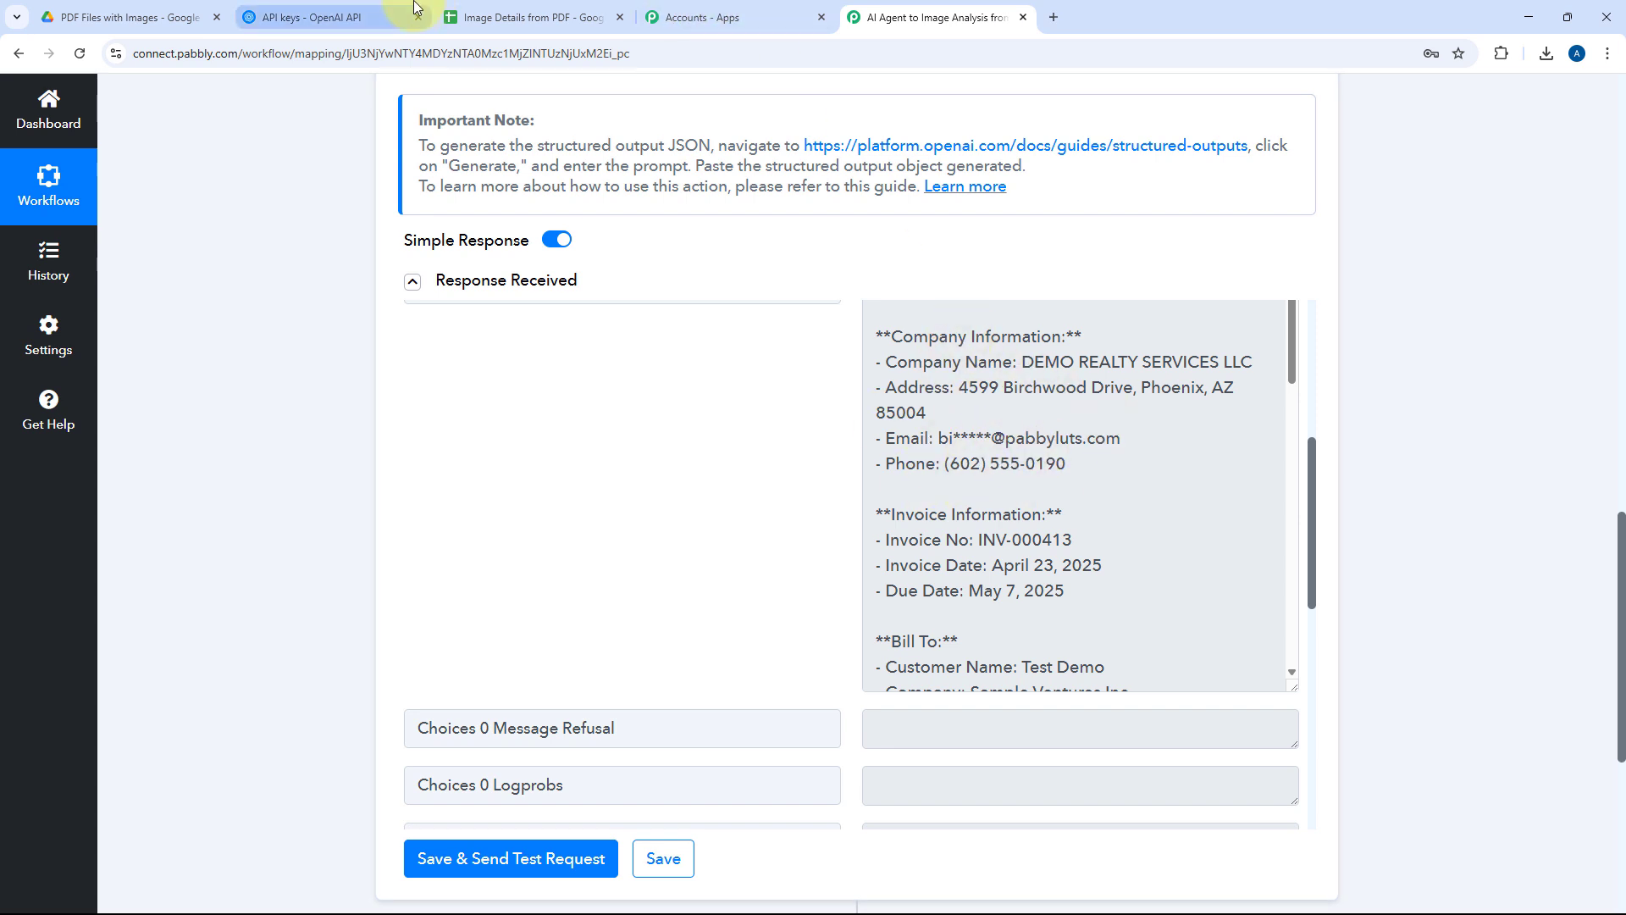
pyautogui.click(524, 15)
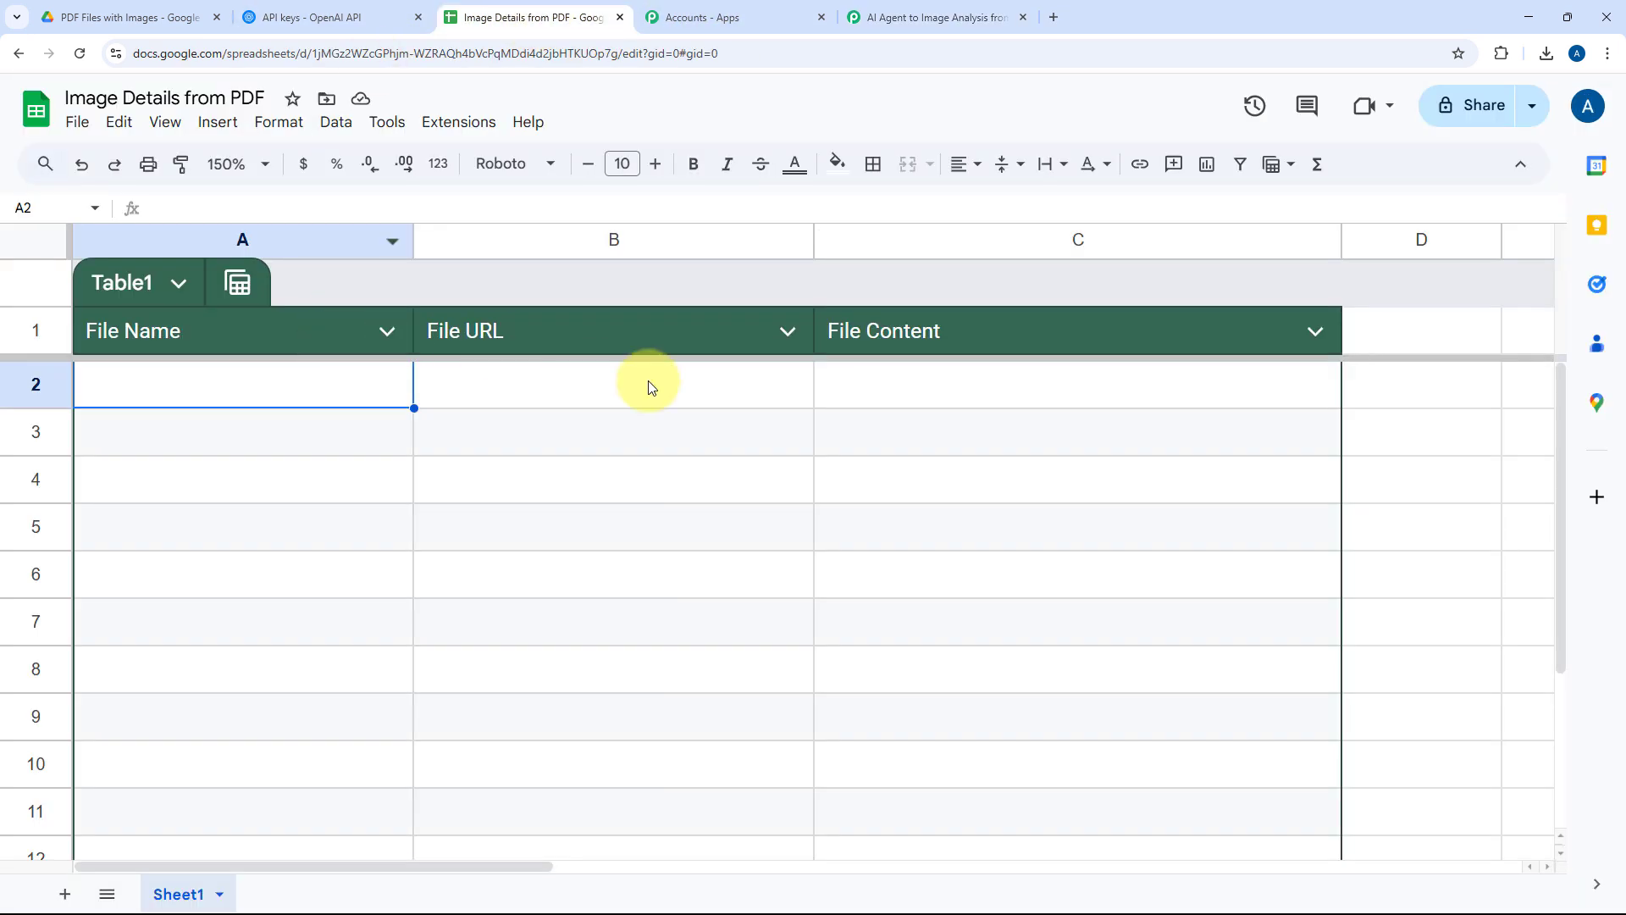
pyautogui.click(985, 9)
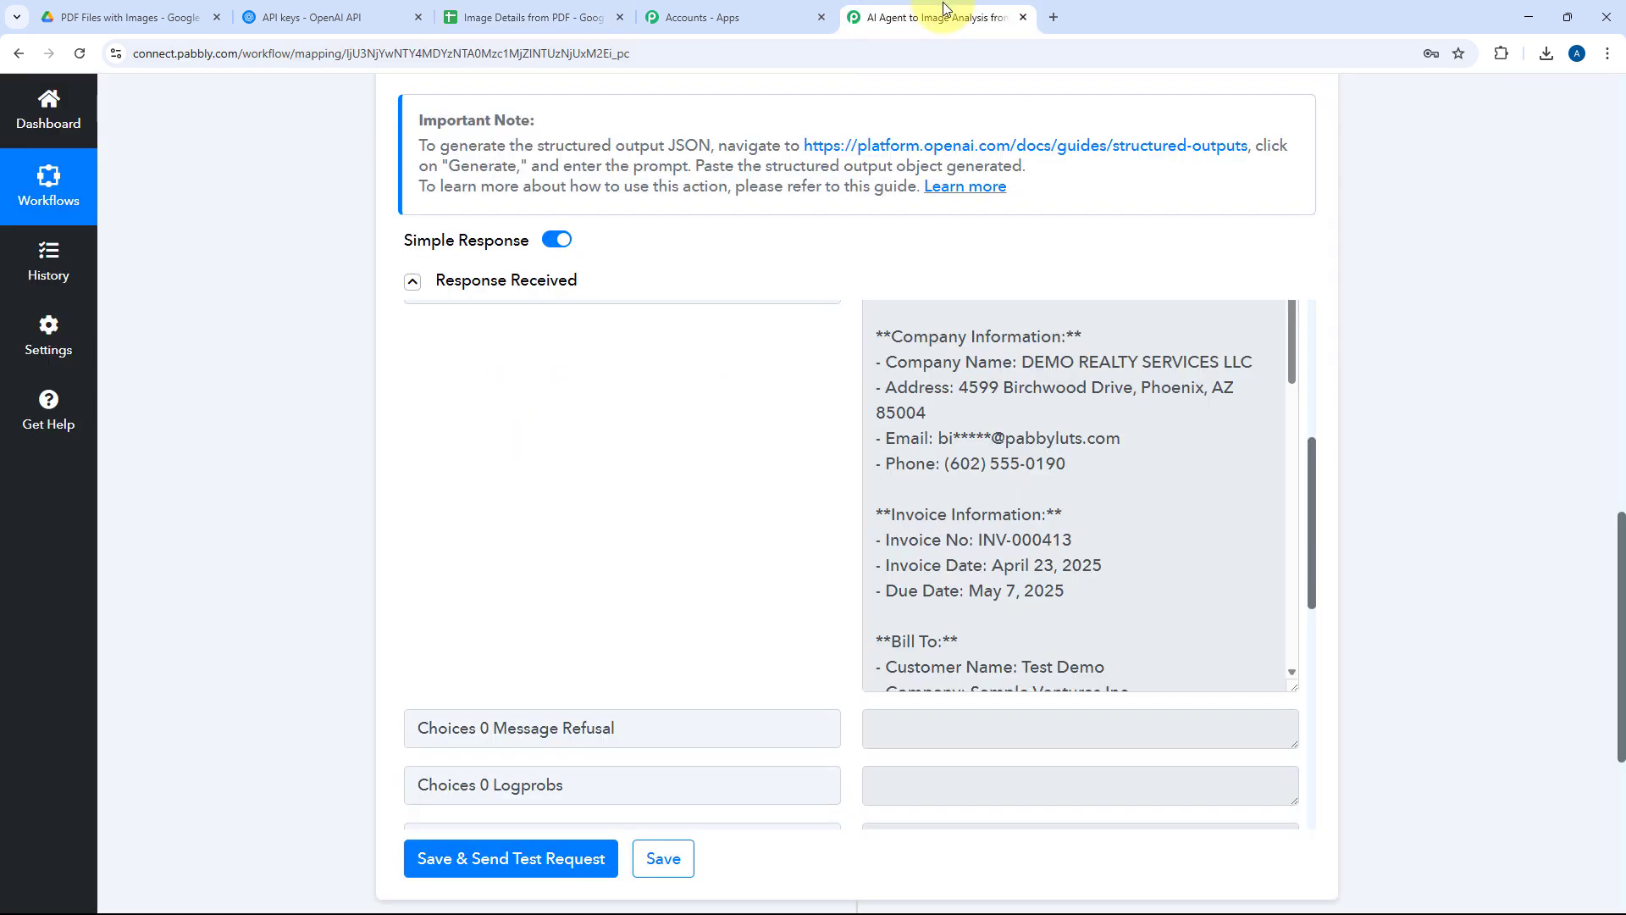
# Step: Add a Google Sheets action after the OpenAI step and set its action event to Add New Row
pyautogui.scroll(-6, 317, 419)
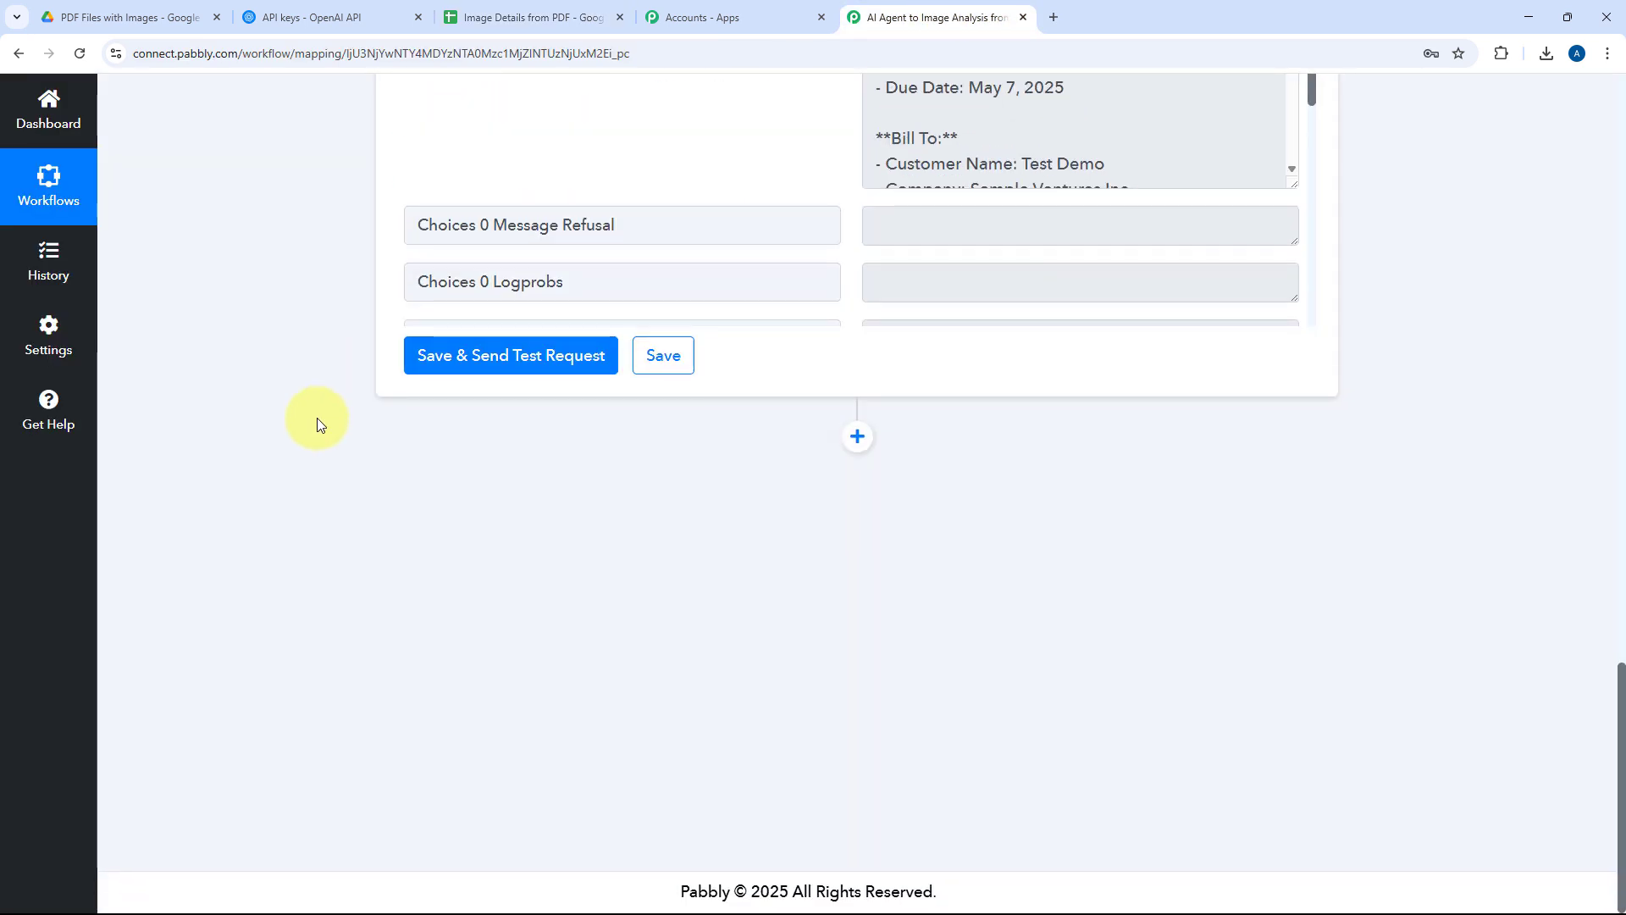
pyautogui.click(853, 450)
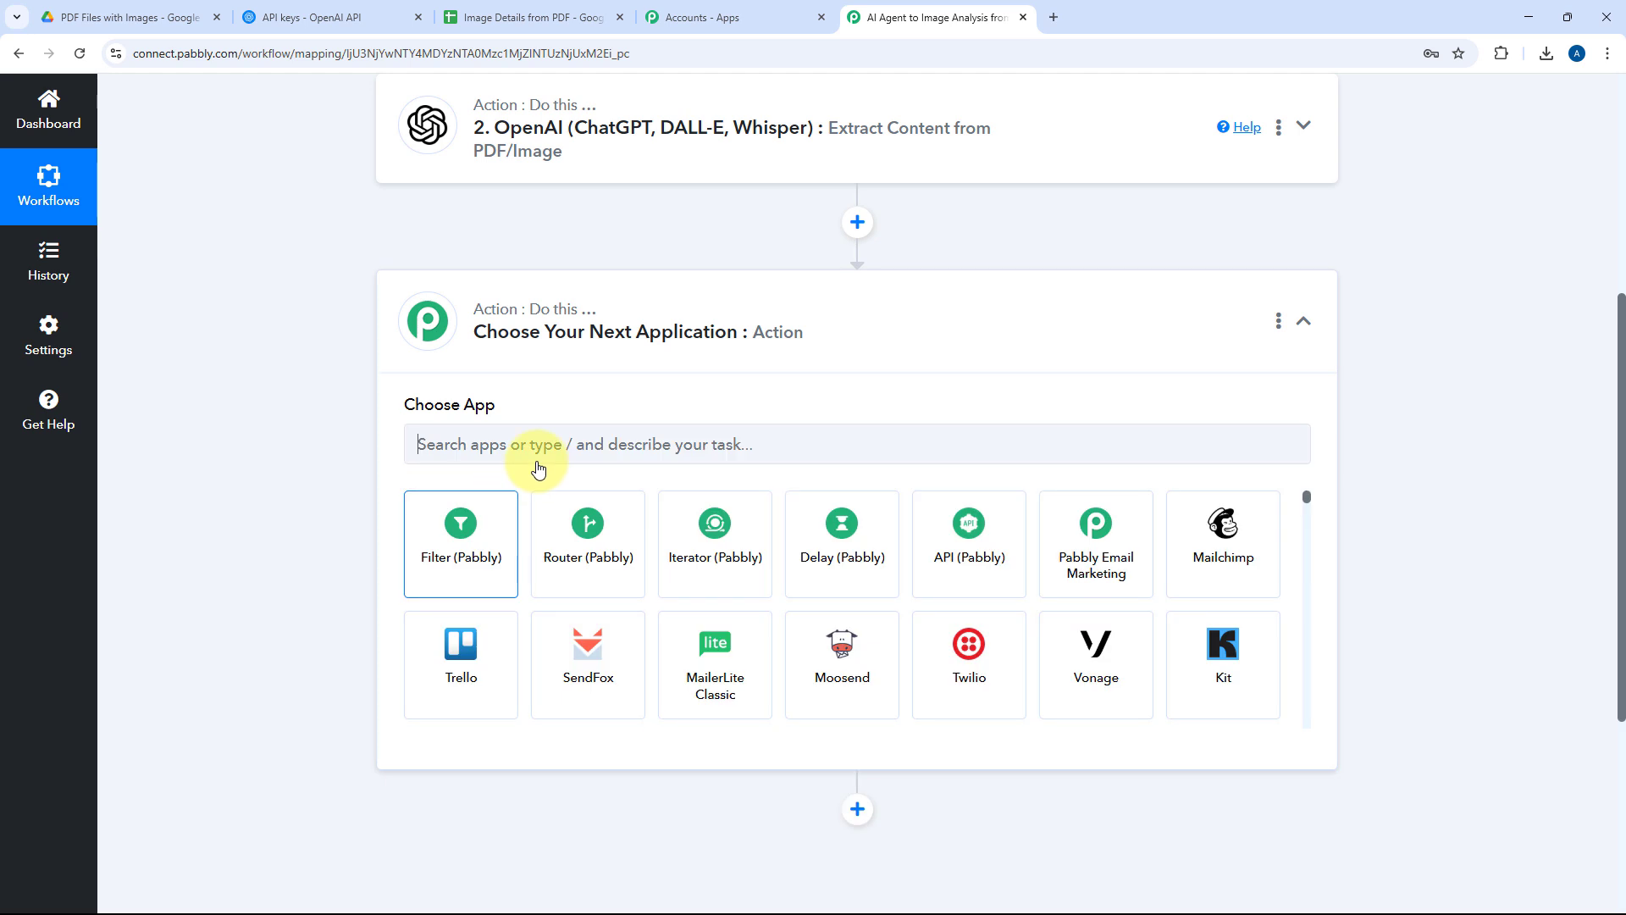
pyautogui.click(537, 460)
pyautogui.write('Google Sheets')
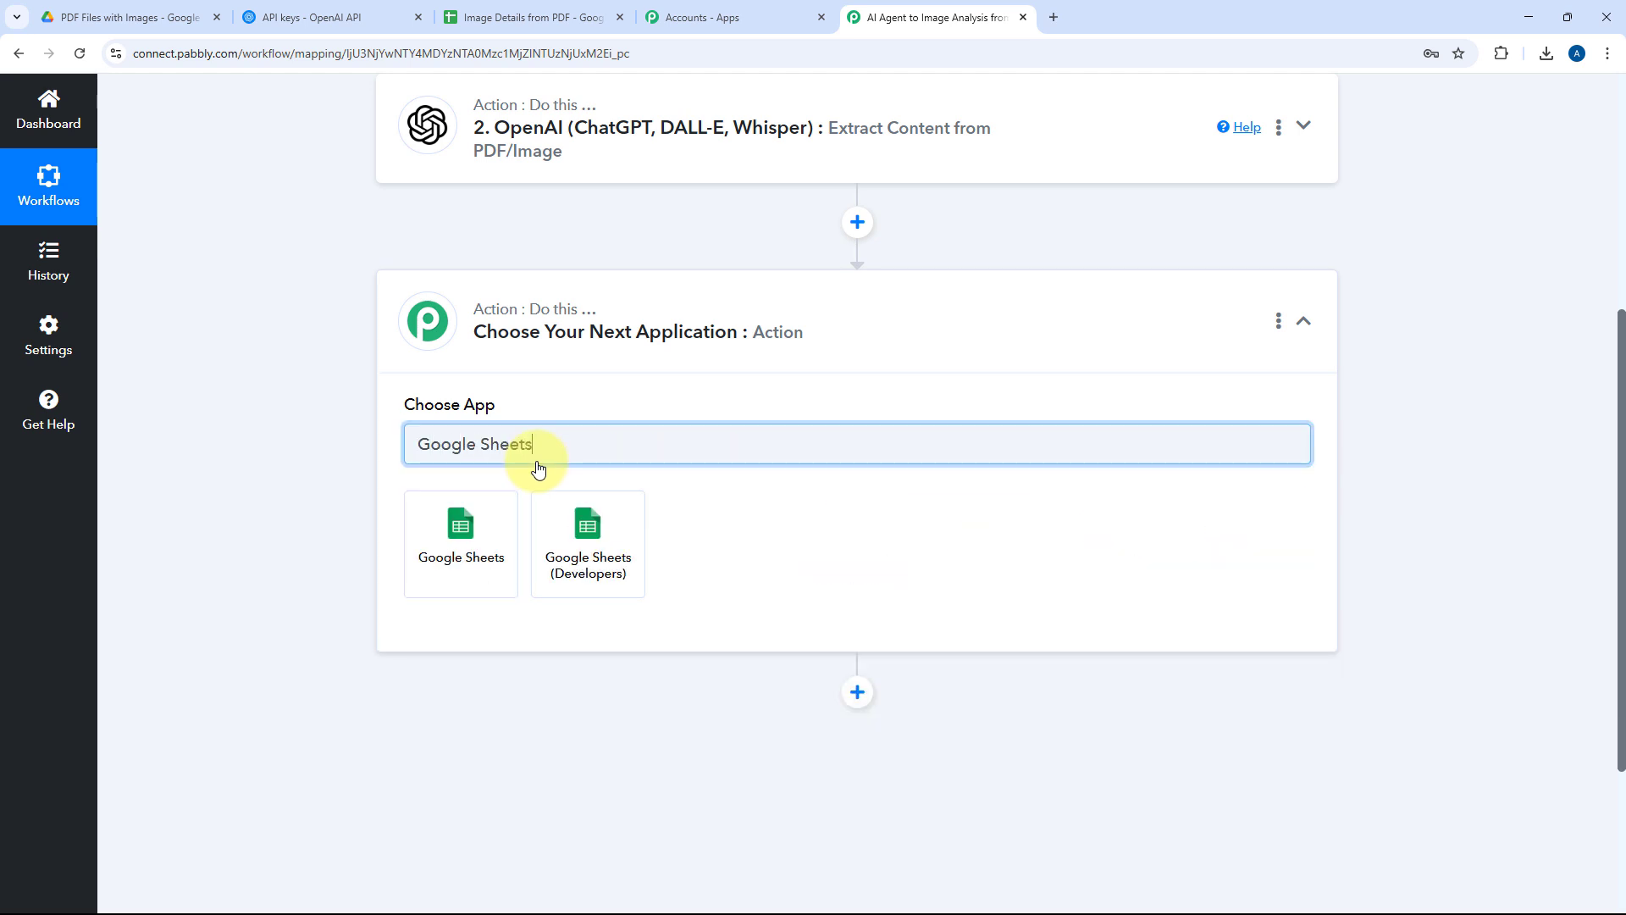
pyautogui.click(474, 549)
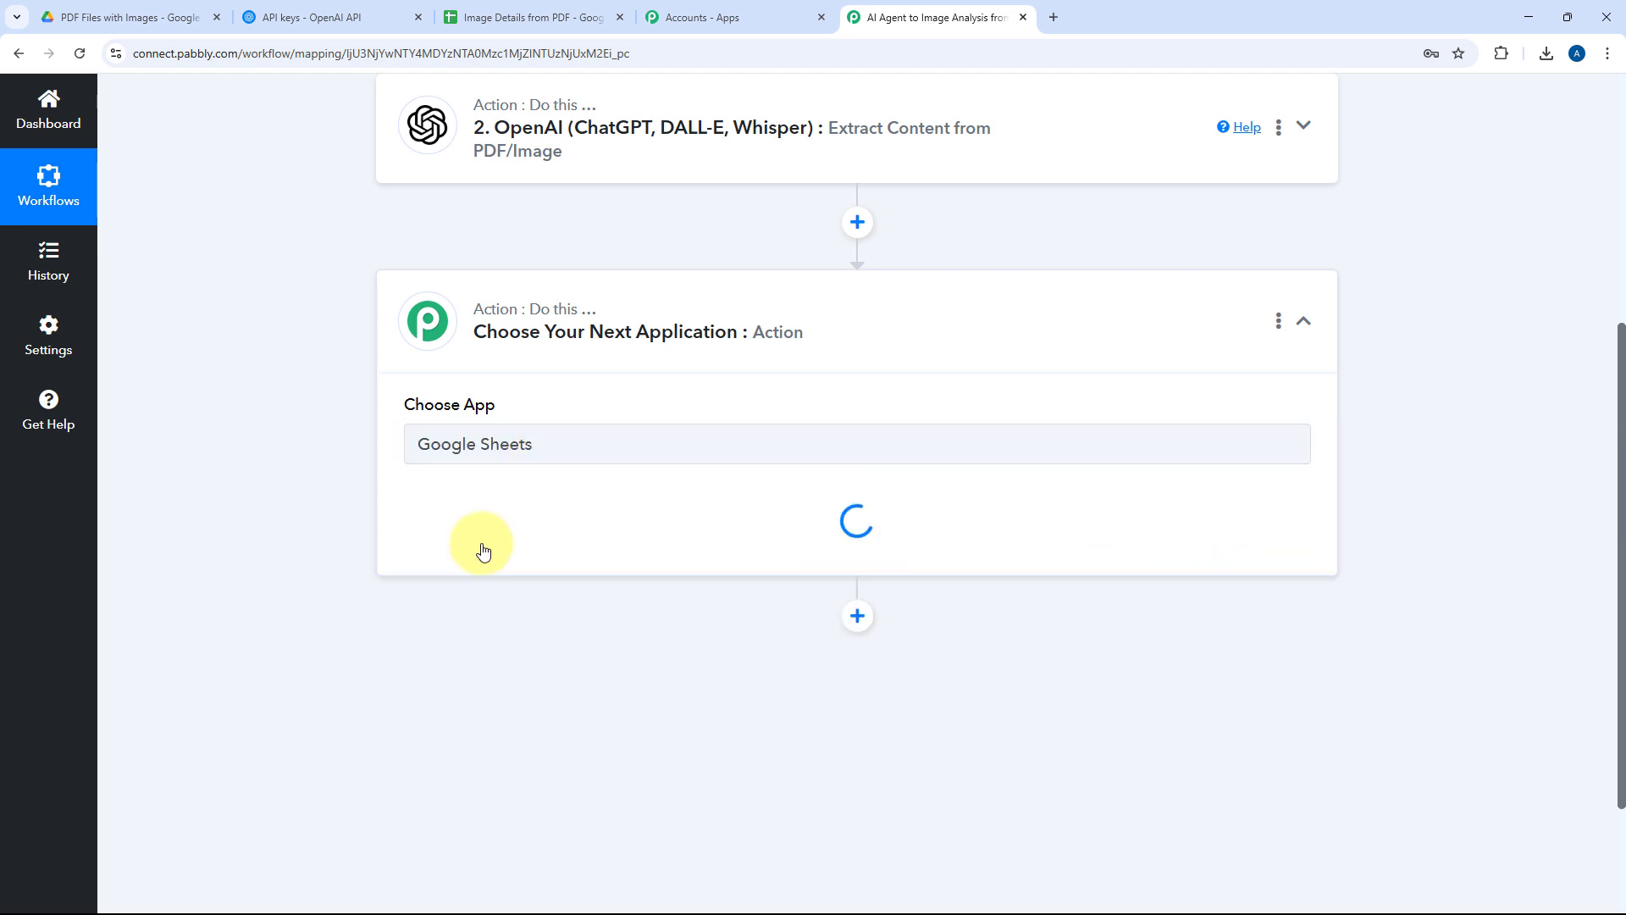
pyautogui.scroll(-2, 313, 460)
pyautogui.scroll(-1, 302, 371)
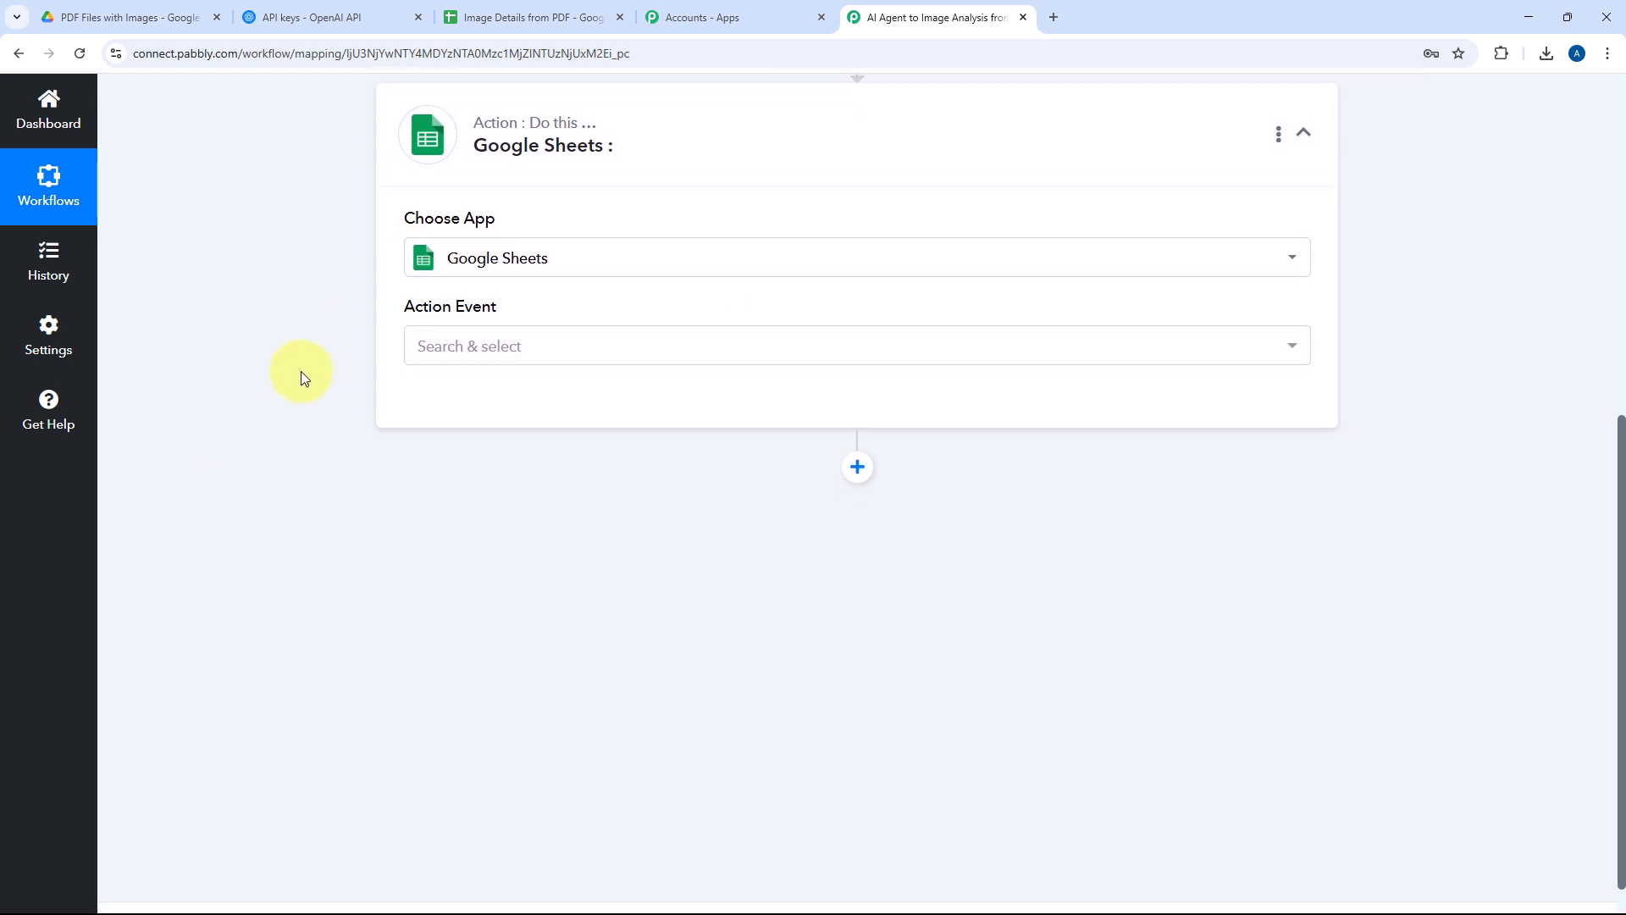
pyautogui.click(519, 316)
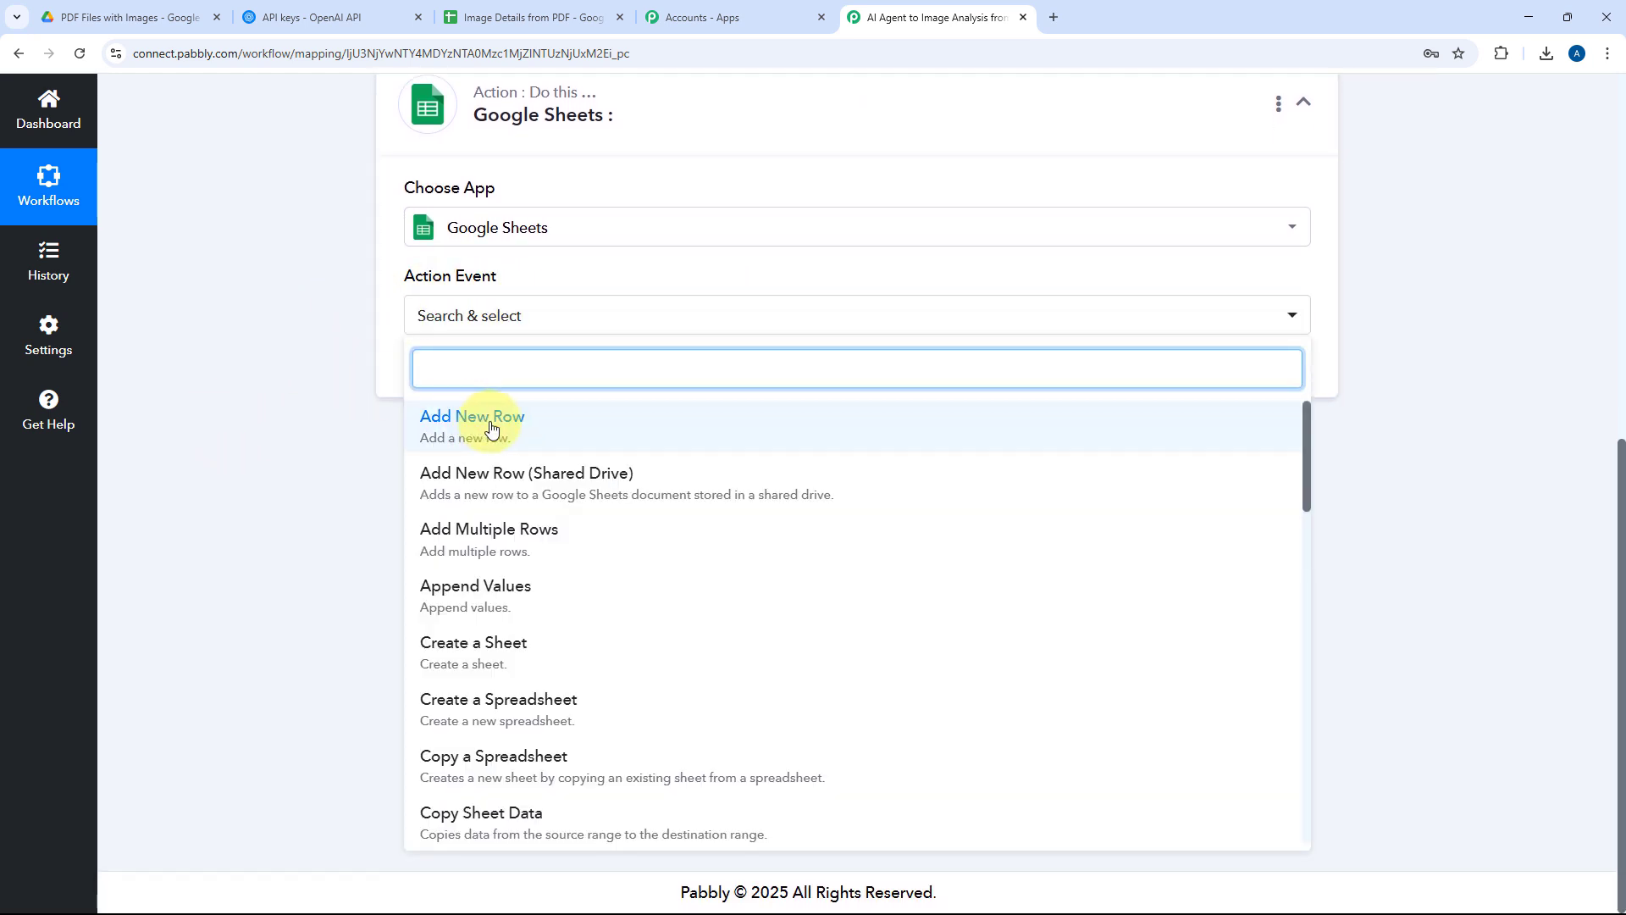
pyautogui.click(558, 424)
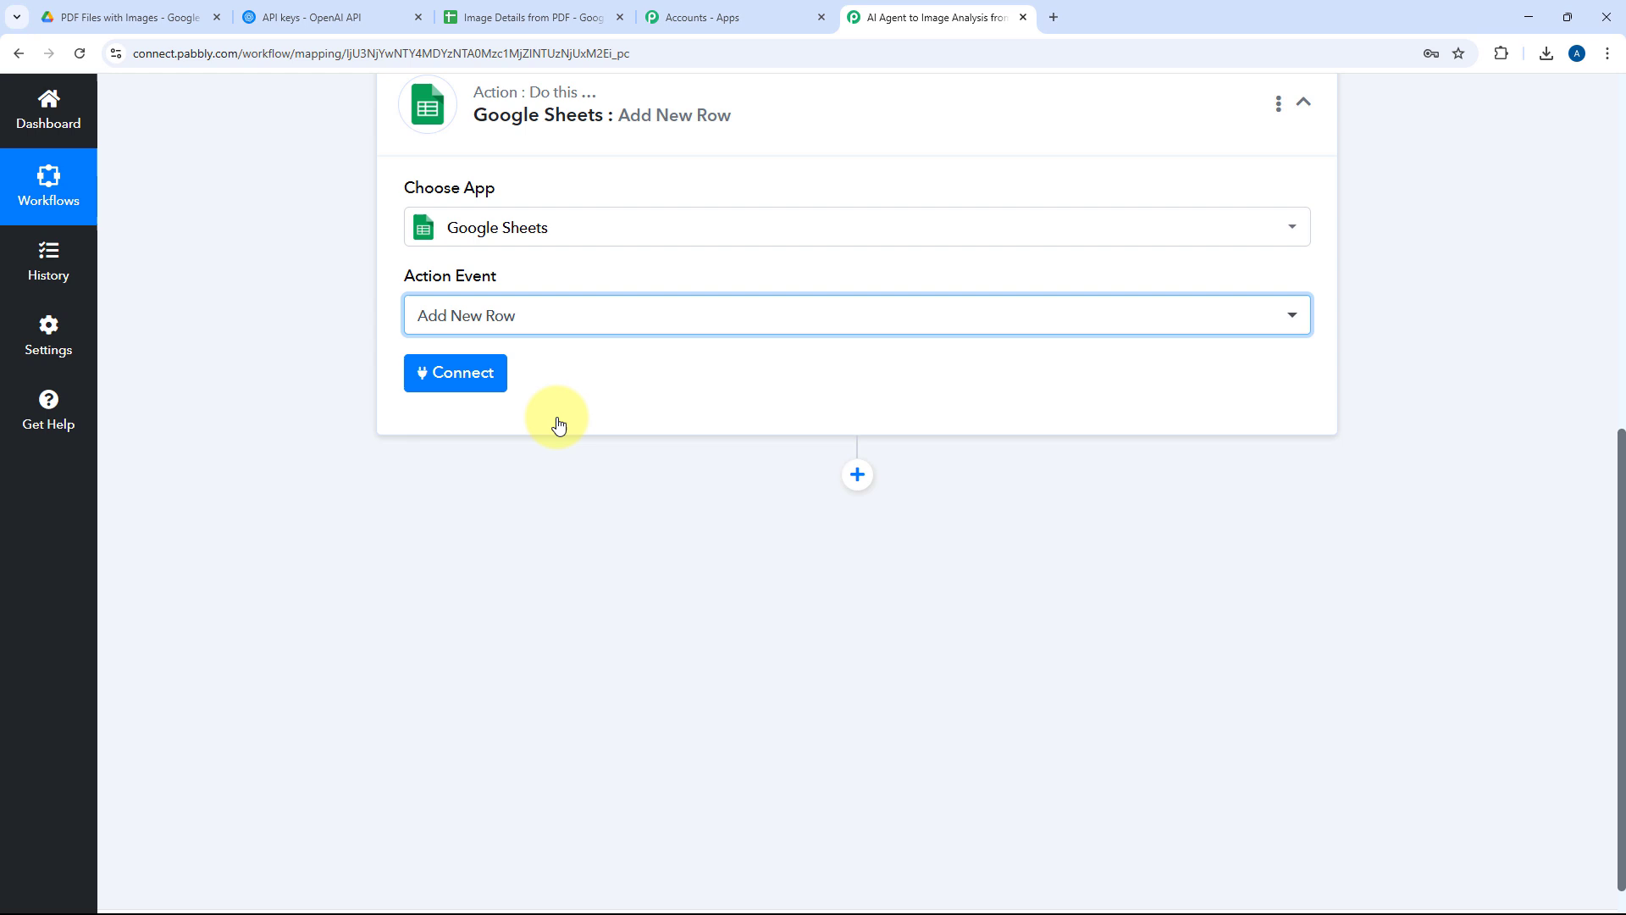
# Step: Connect Google Sheets through a new connection by signing in with the Google account and granting Pabbly Connect access
pyautogui.click(456, 372)
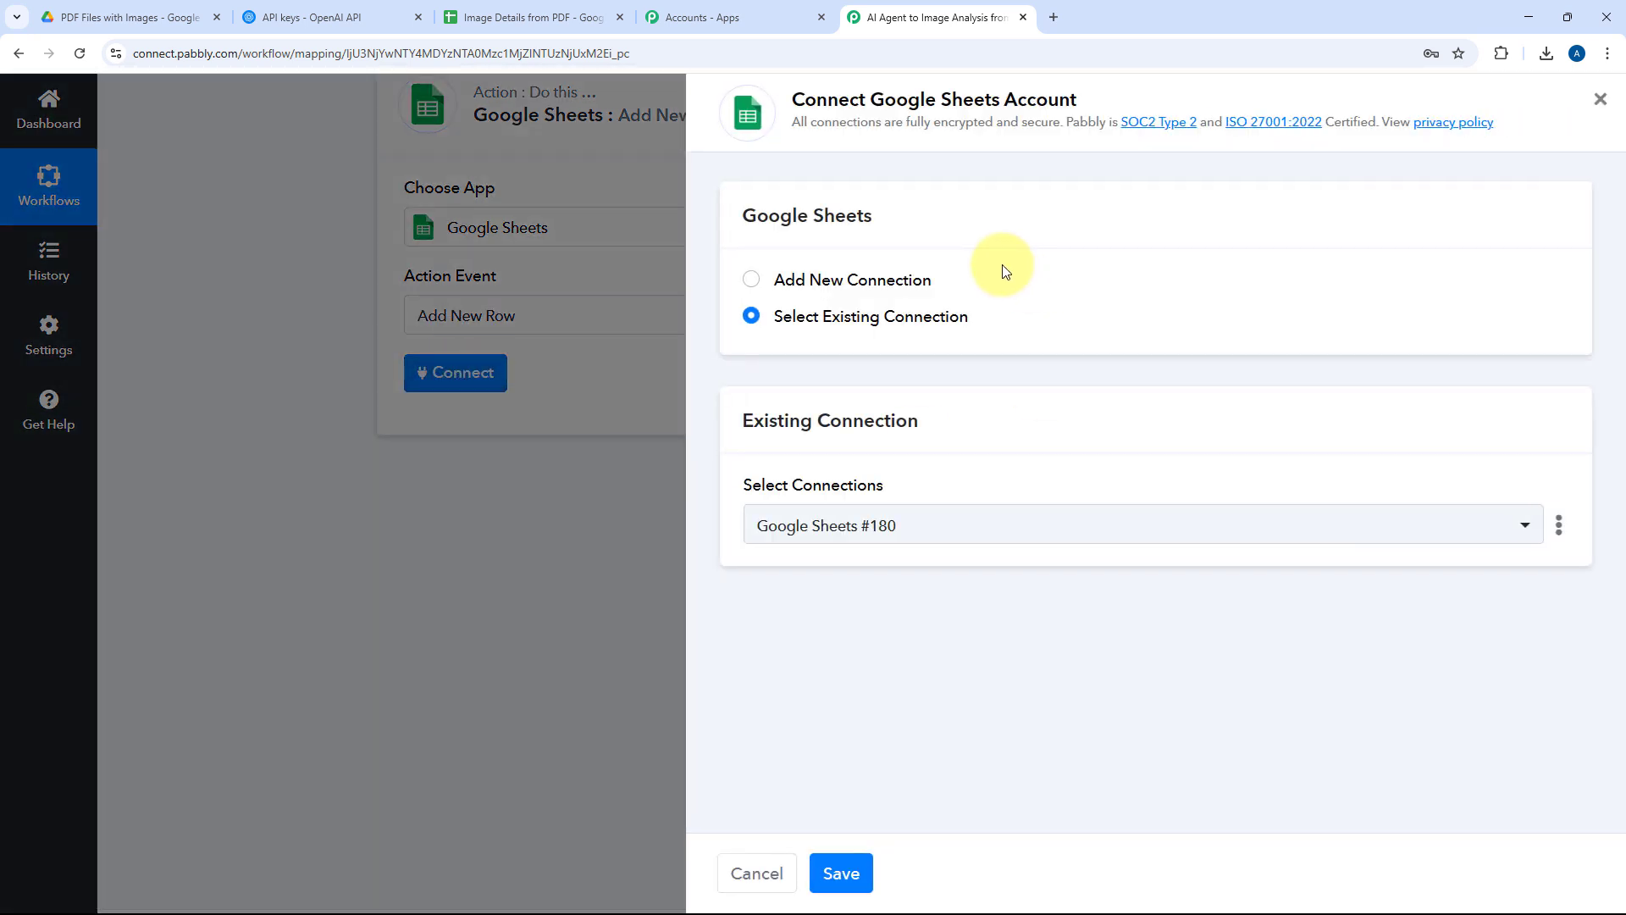
pyautogui.click(923, 281)
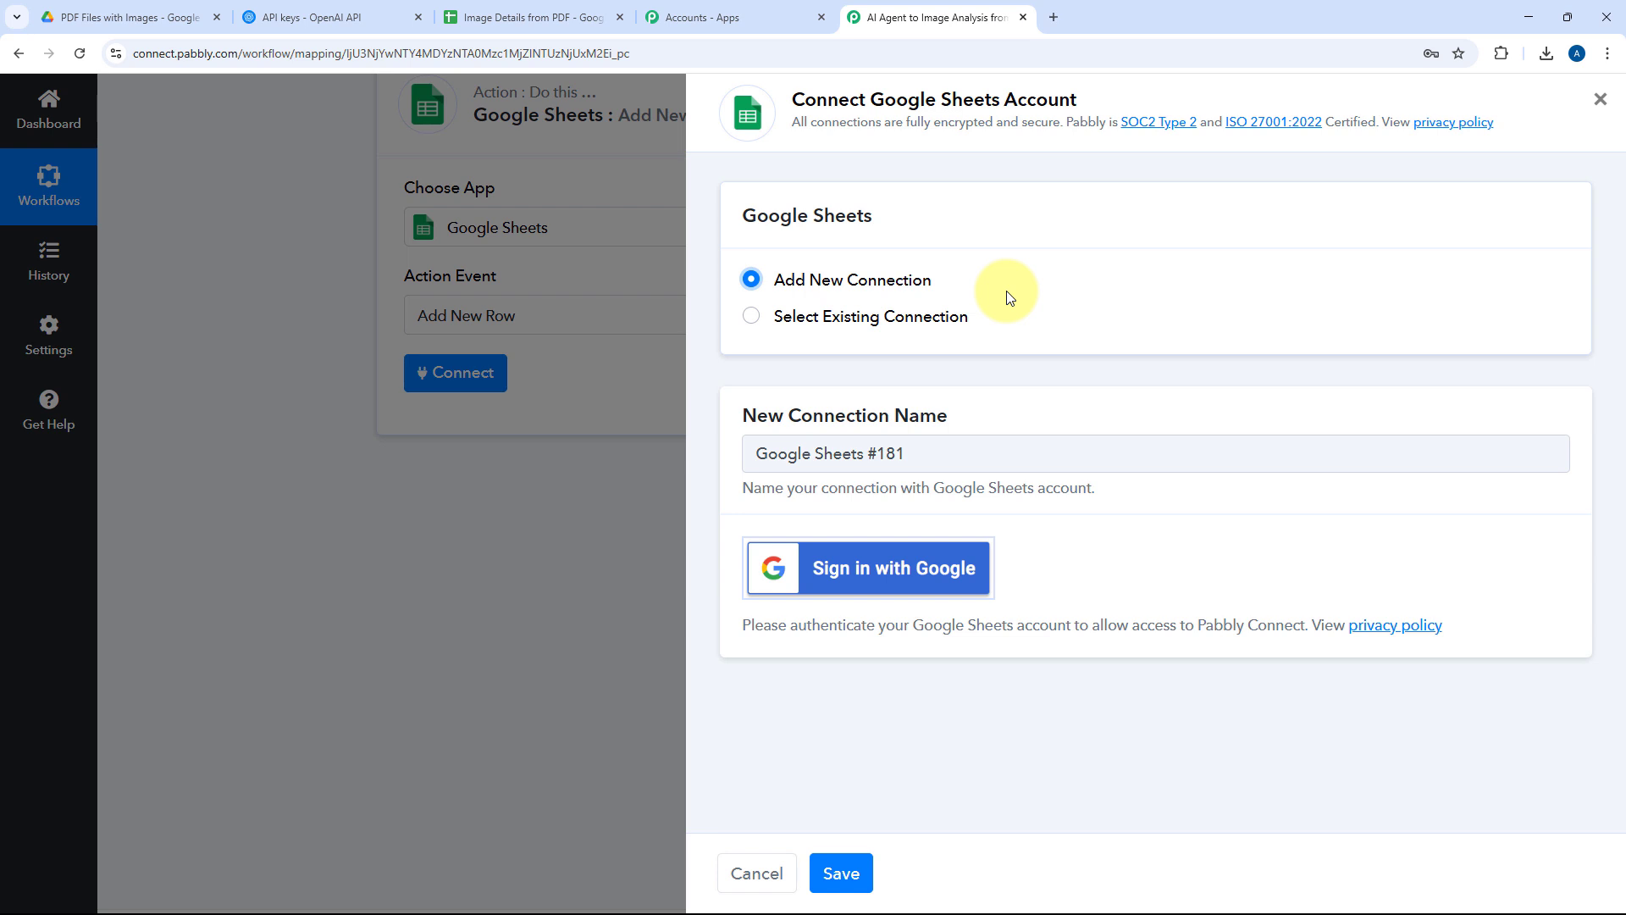
pyautogui.click(882, 568)
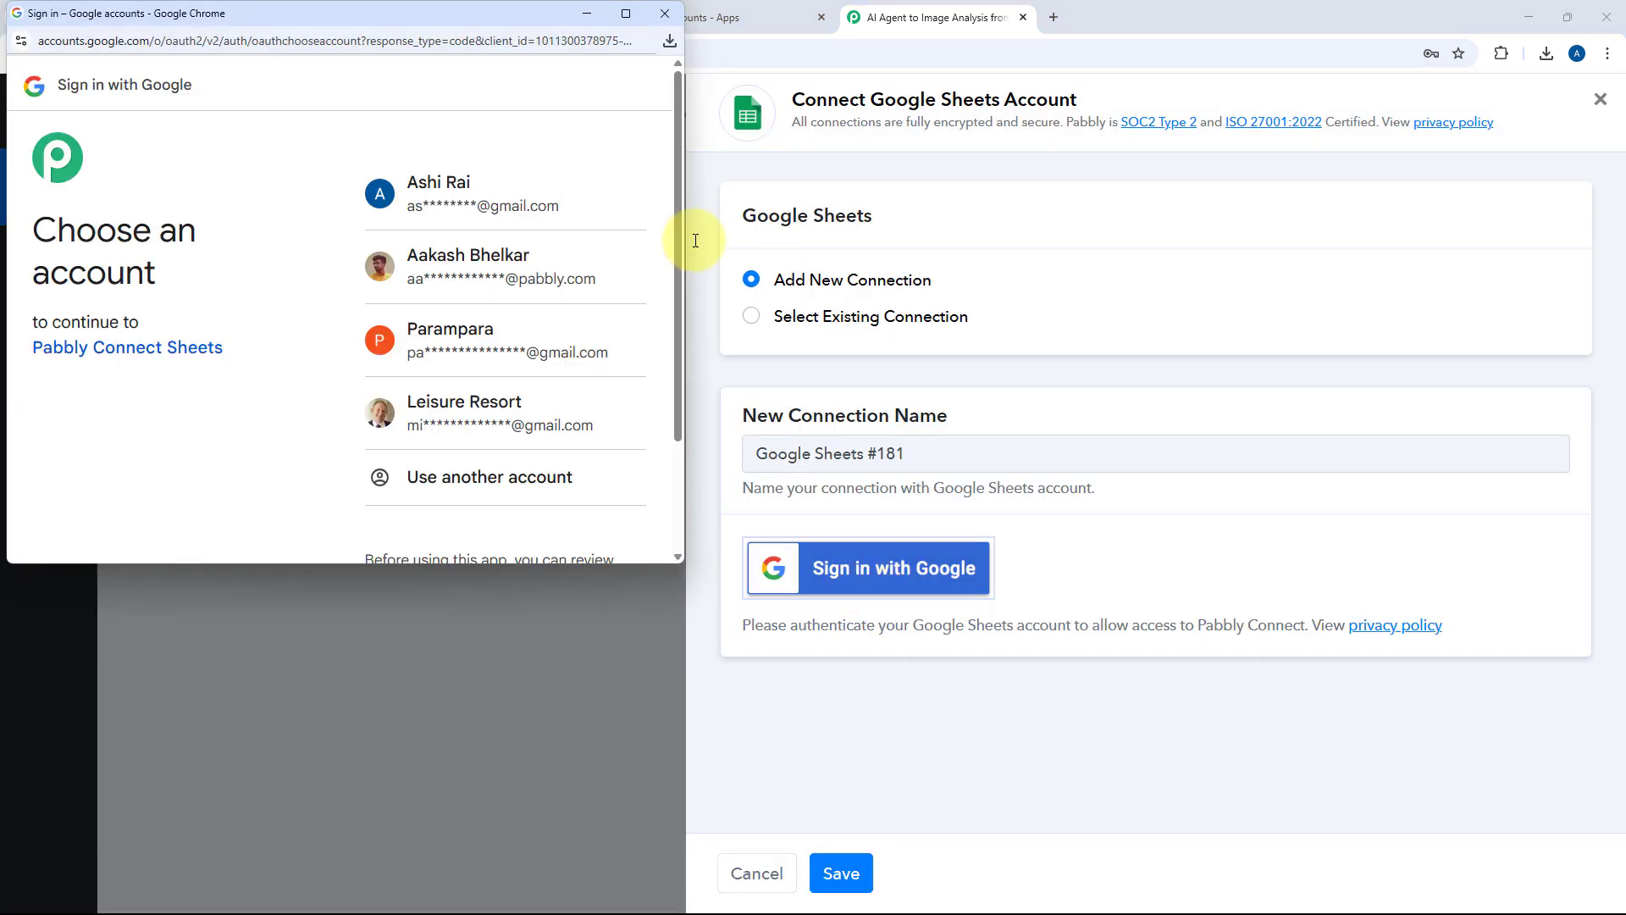
pyautogui.click(508, 211)
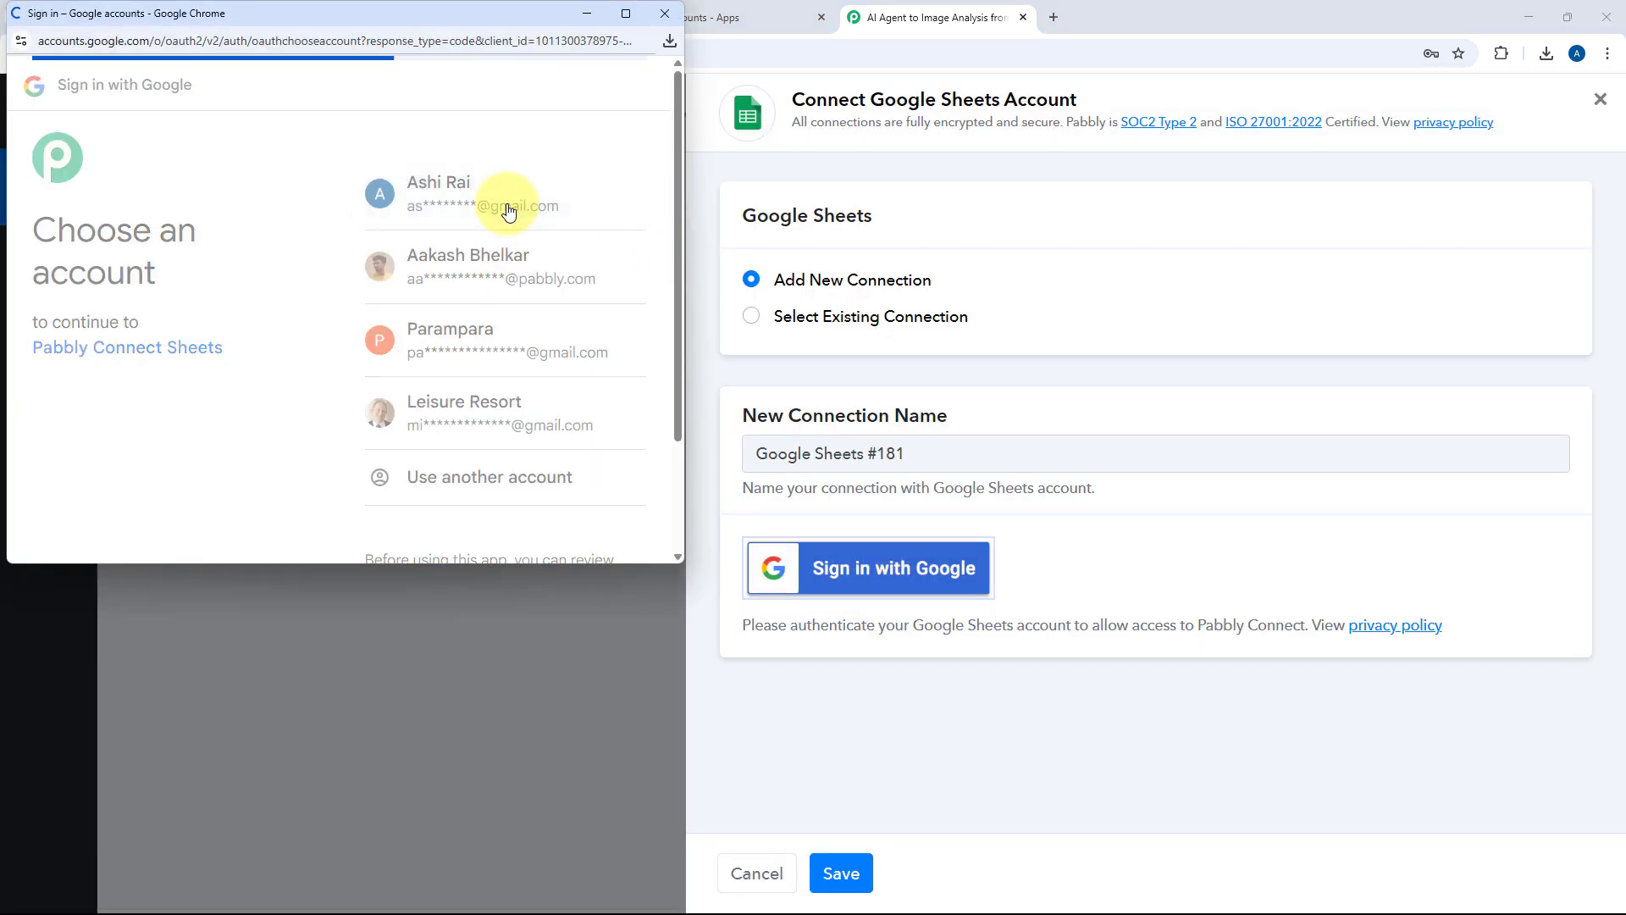
pyautogui.scroll(-5, 499, 212)
pyautogui.click(580, 447)
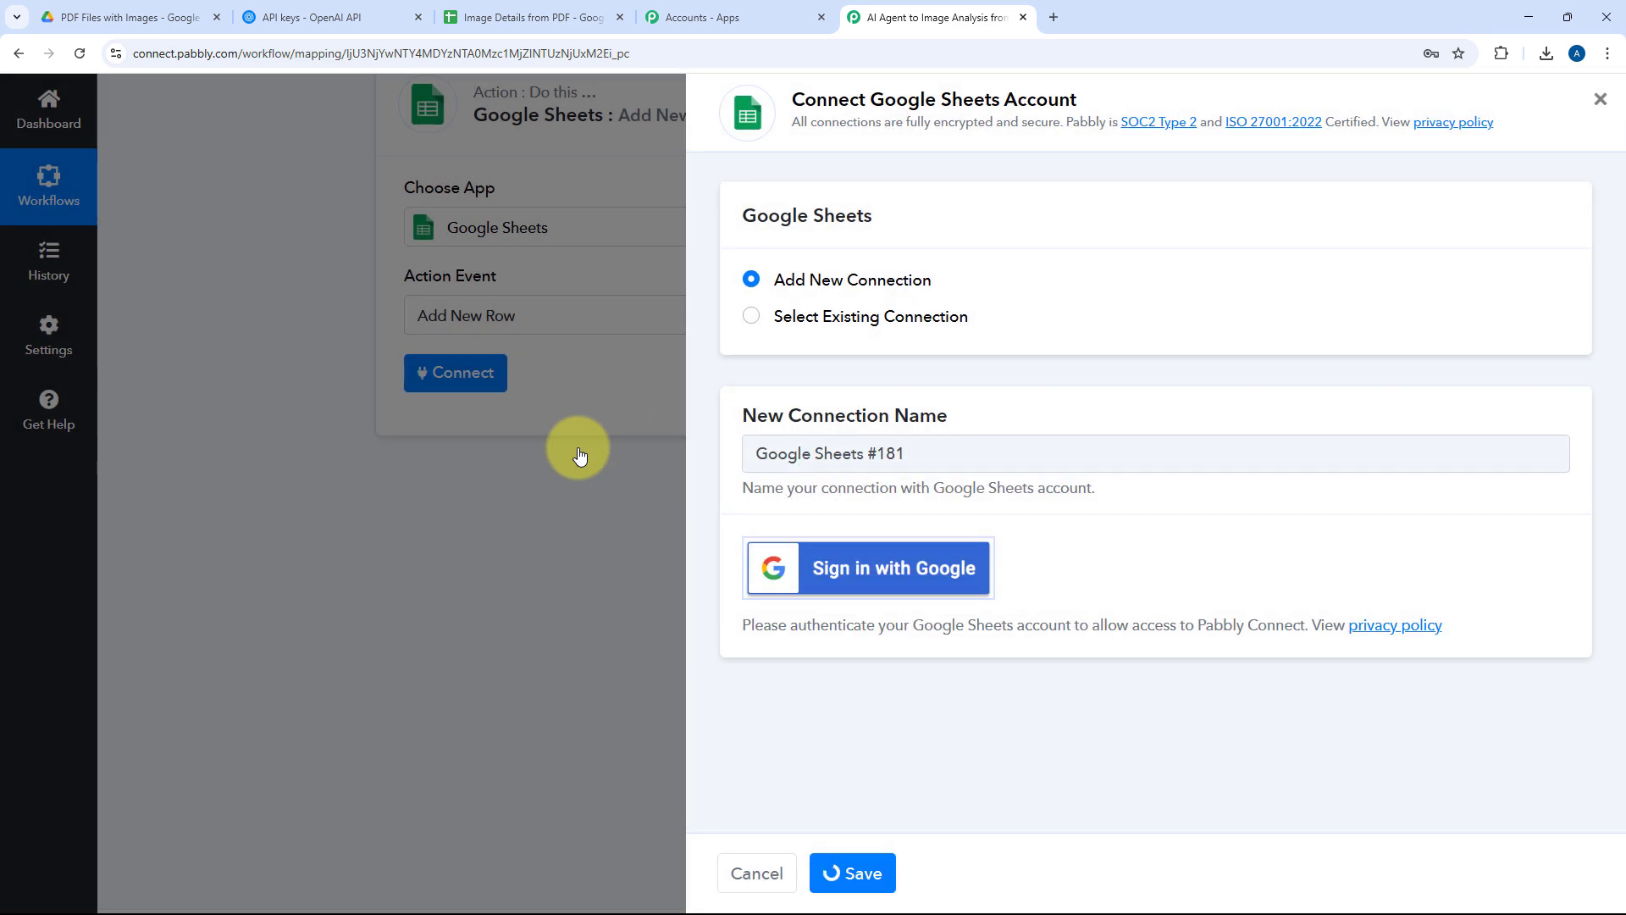
# Step: Check the target spreadsheet's title in Google Sheets and select Image Details from PDF as the action's spreadsheet
pyautogui.scroll(-3, 580, 455)
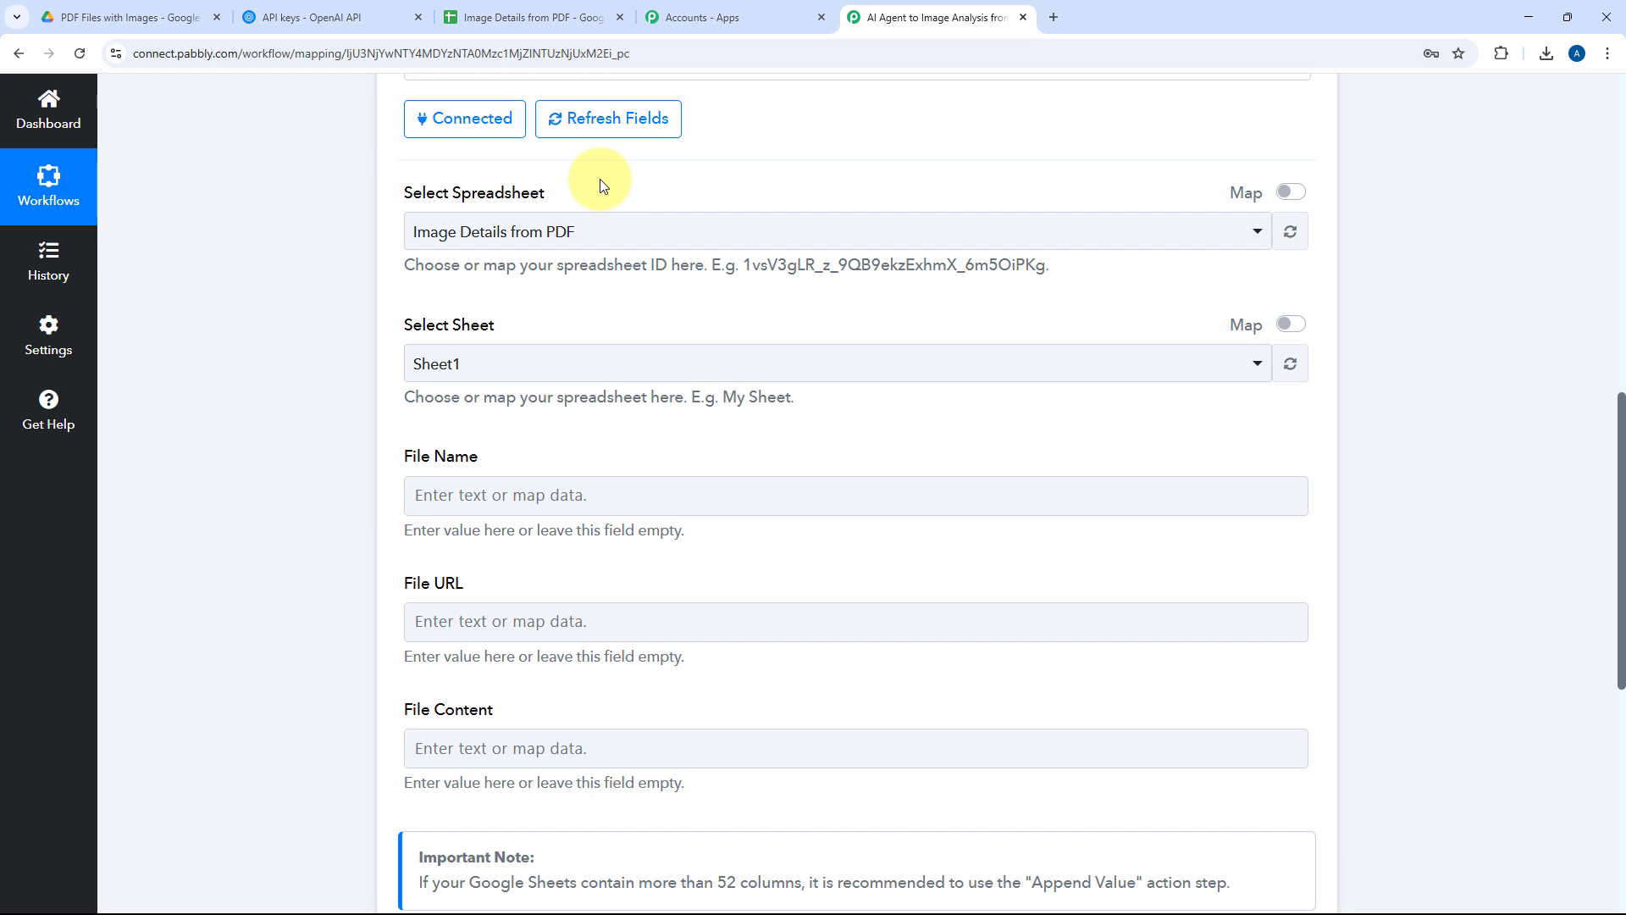
pyautogui.click(542, 17)
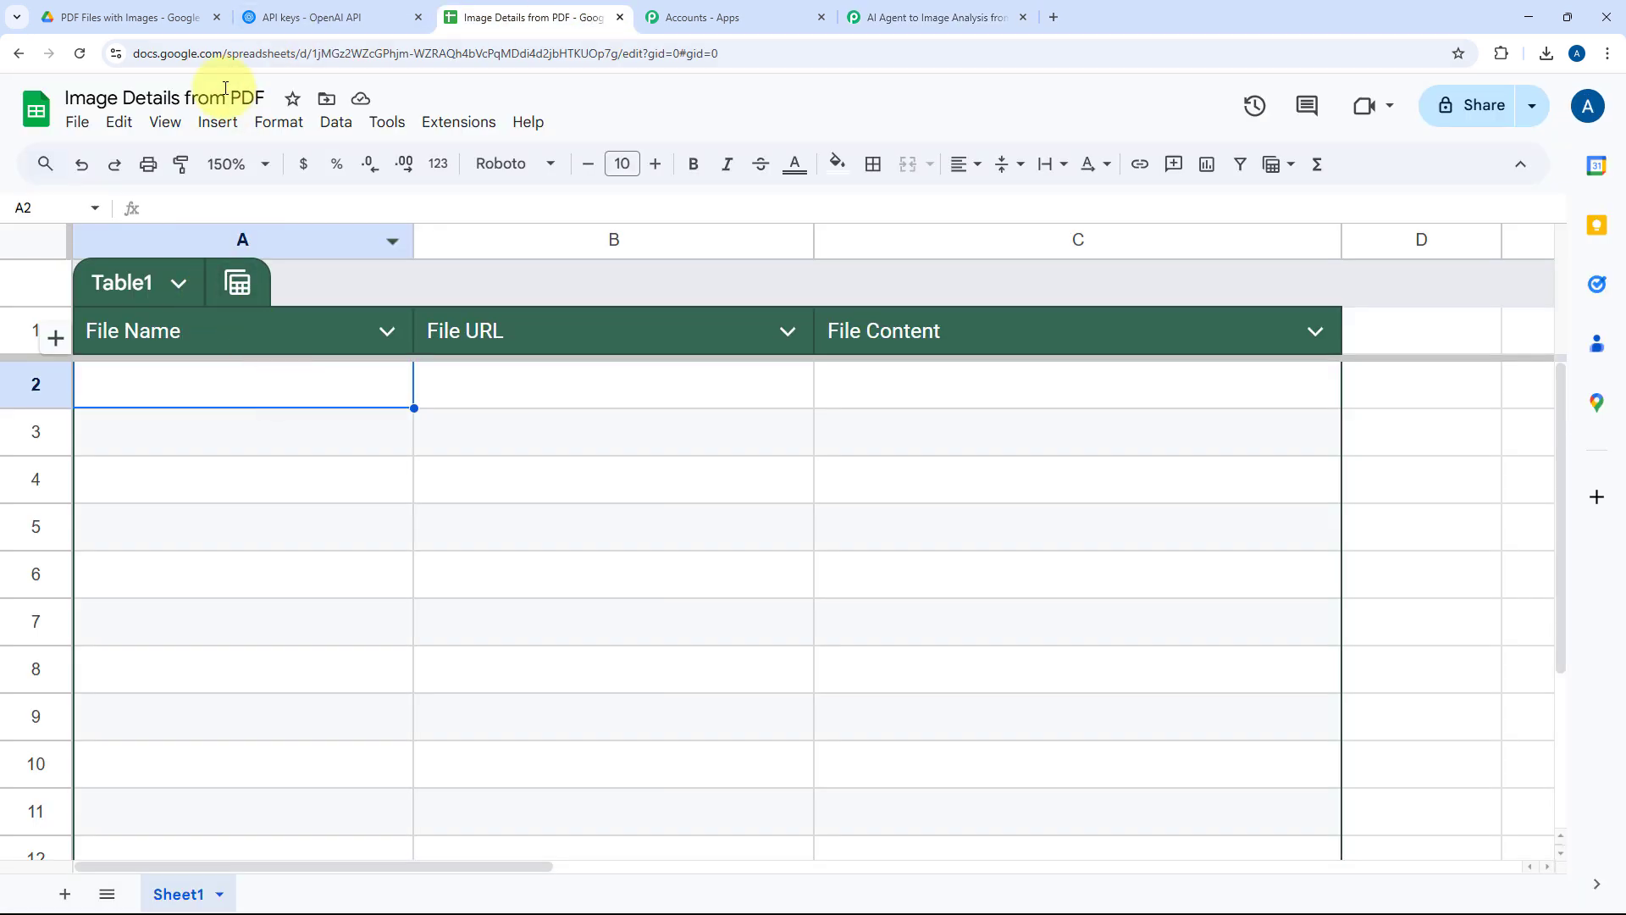
pyautogui.click(903, 17)
pyautogui.click(443, 234)
pyautogui.scroll(-2, 598, 433)
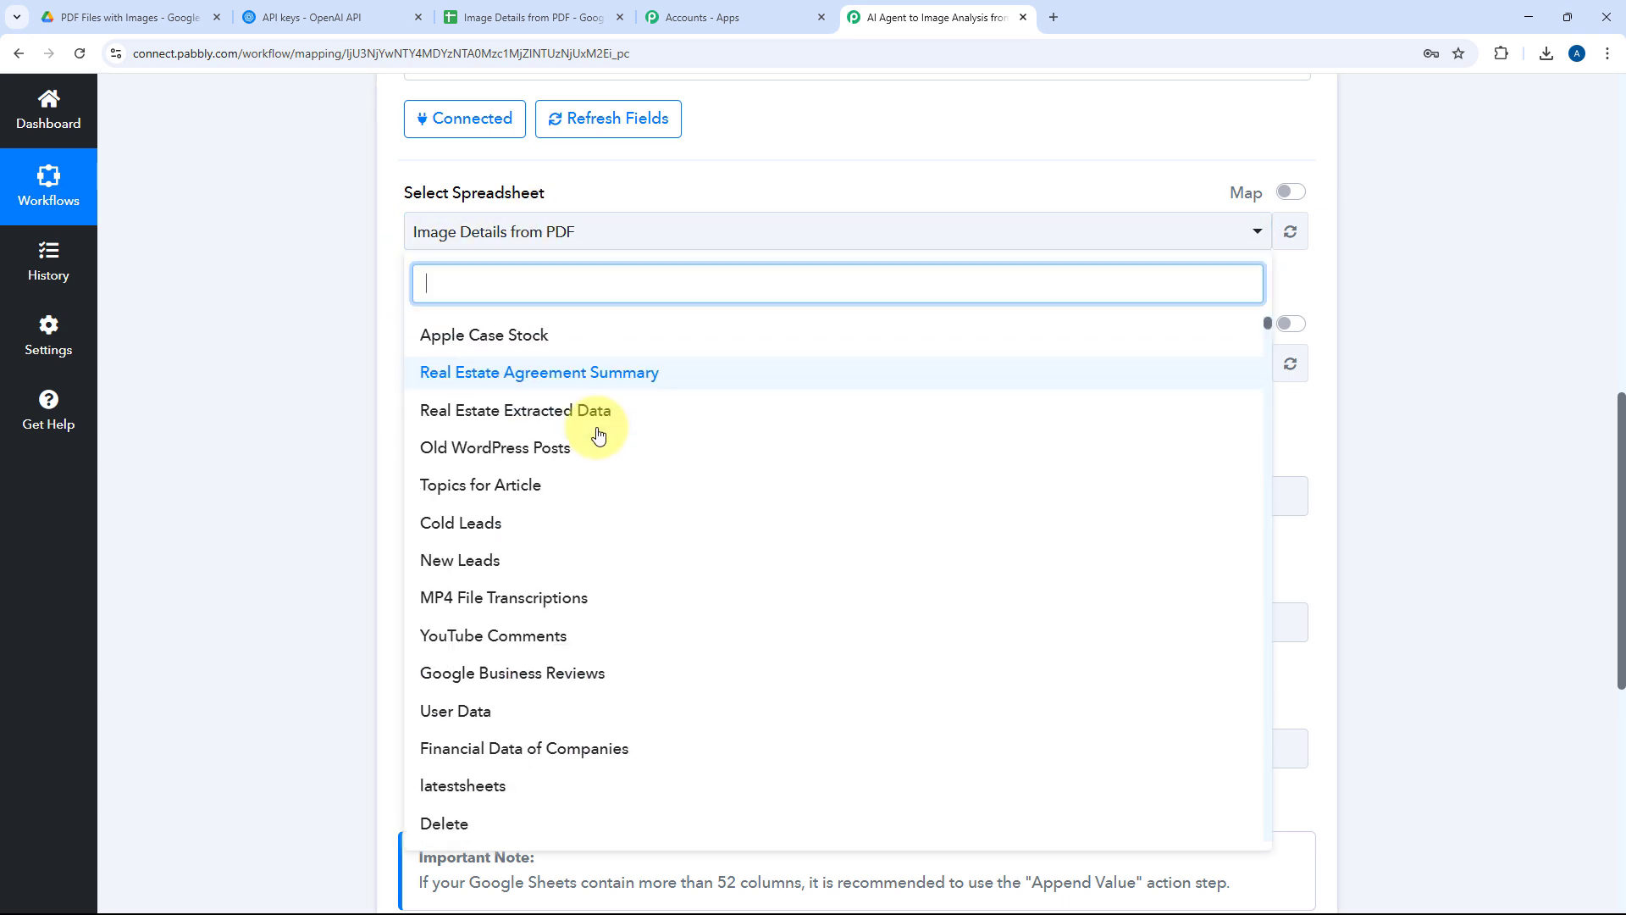
pyautogui.scroll(-5, 598, 434)
pyautogui.scroll(6, 603, 427)
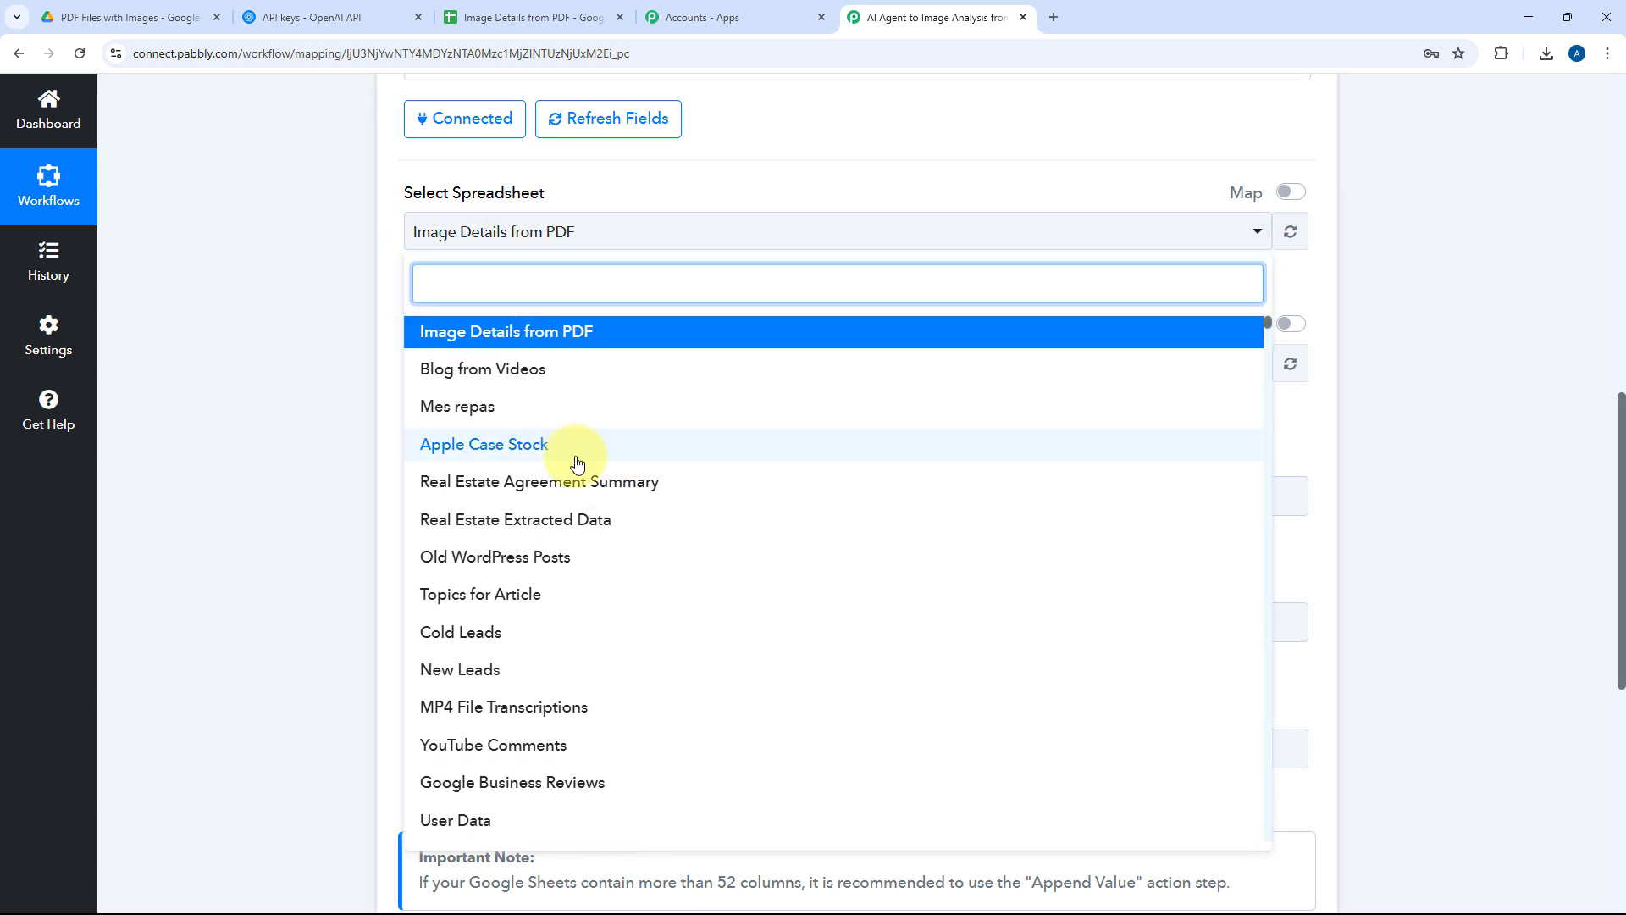
pyautogui.click(475, 333)
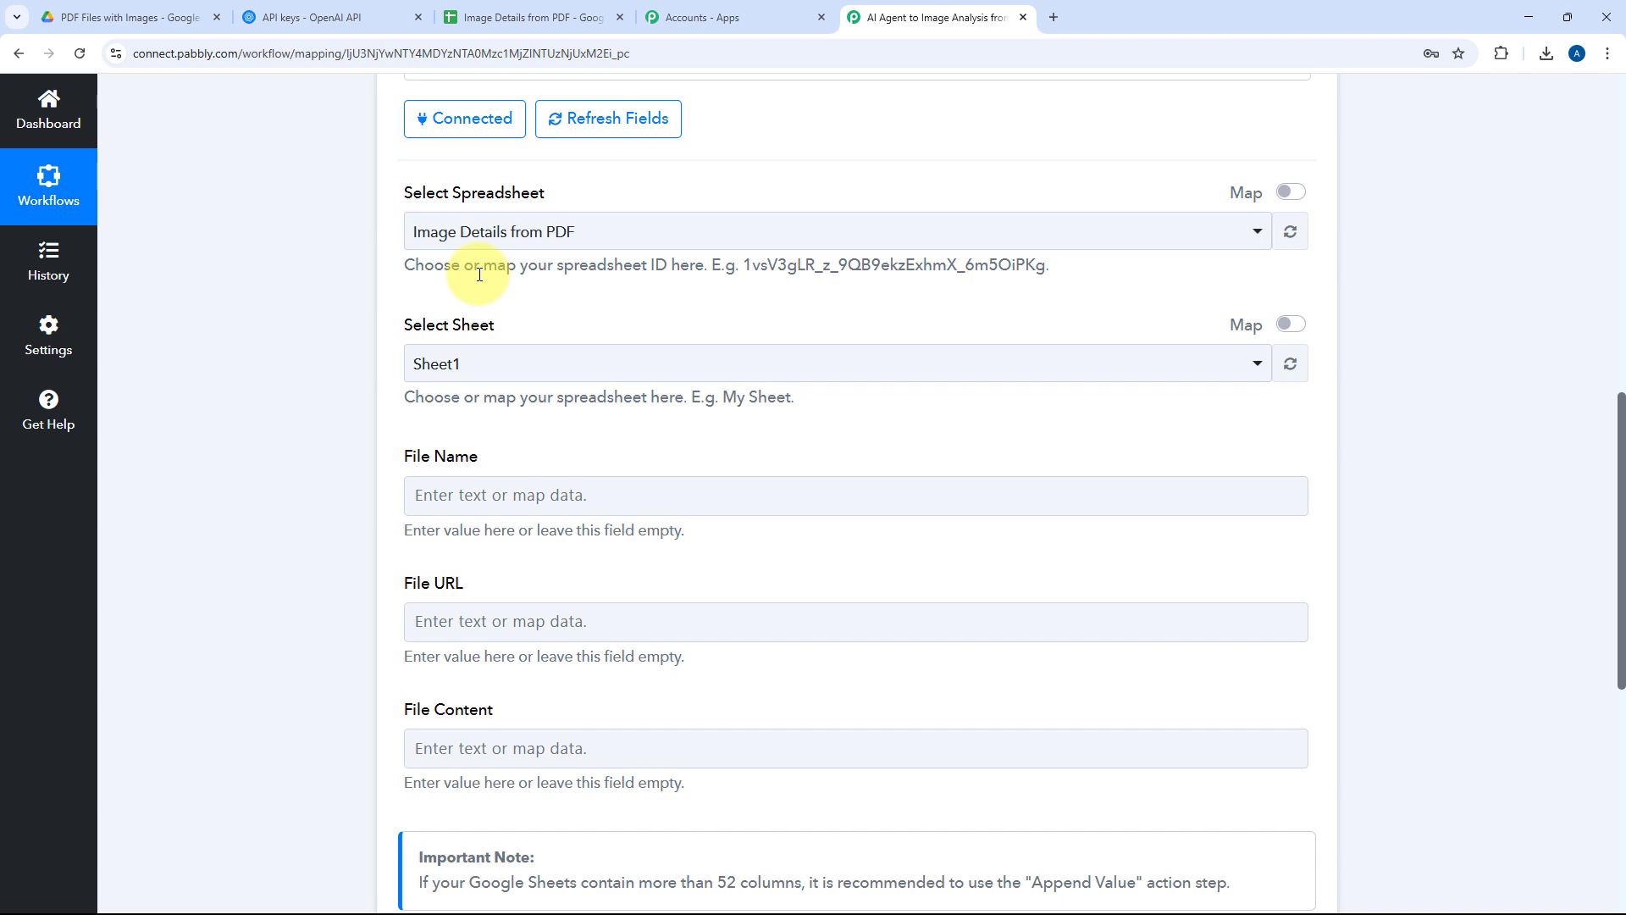
# Step: Check the sheet name in the spreadsheet and select Sheet1 as the sheet for the new row
pyautogui.click(542, 17)
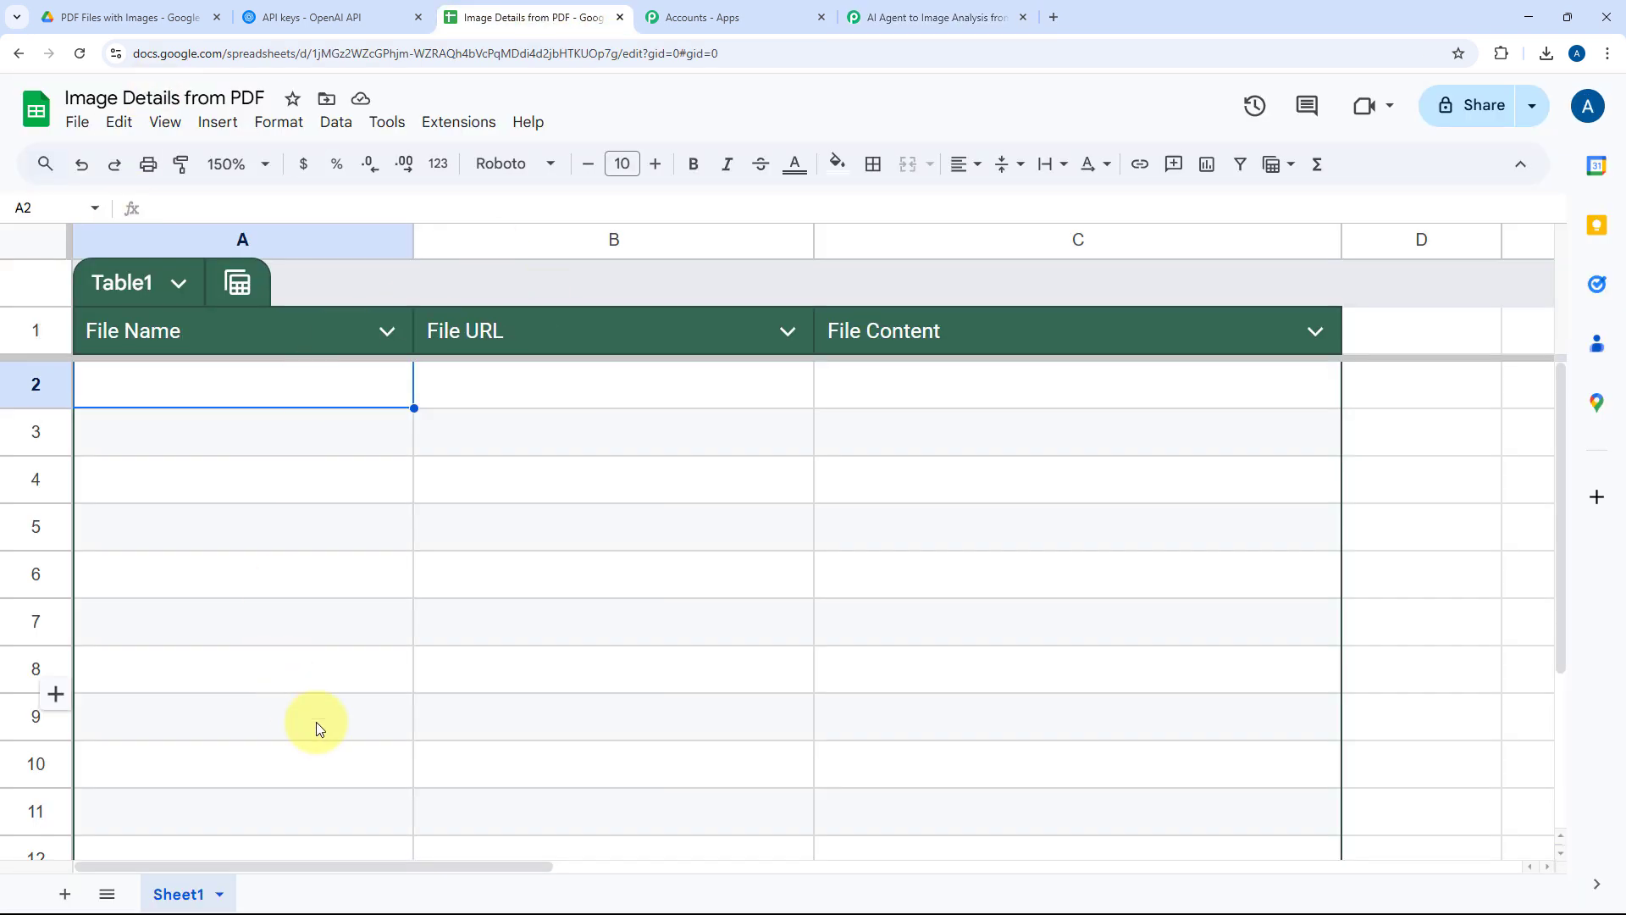
pyautogui.click(957, 17)
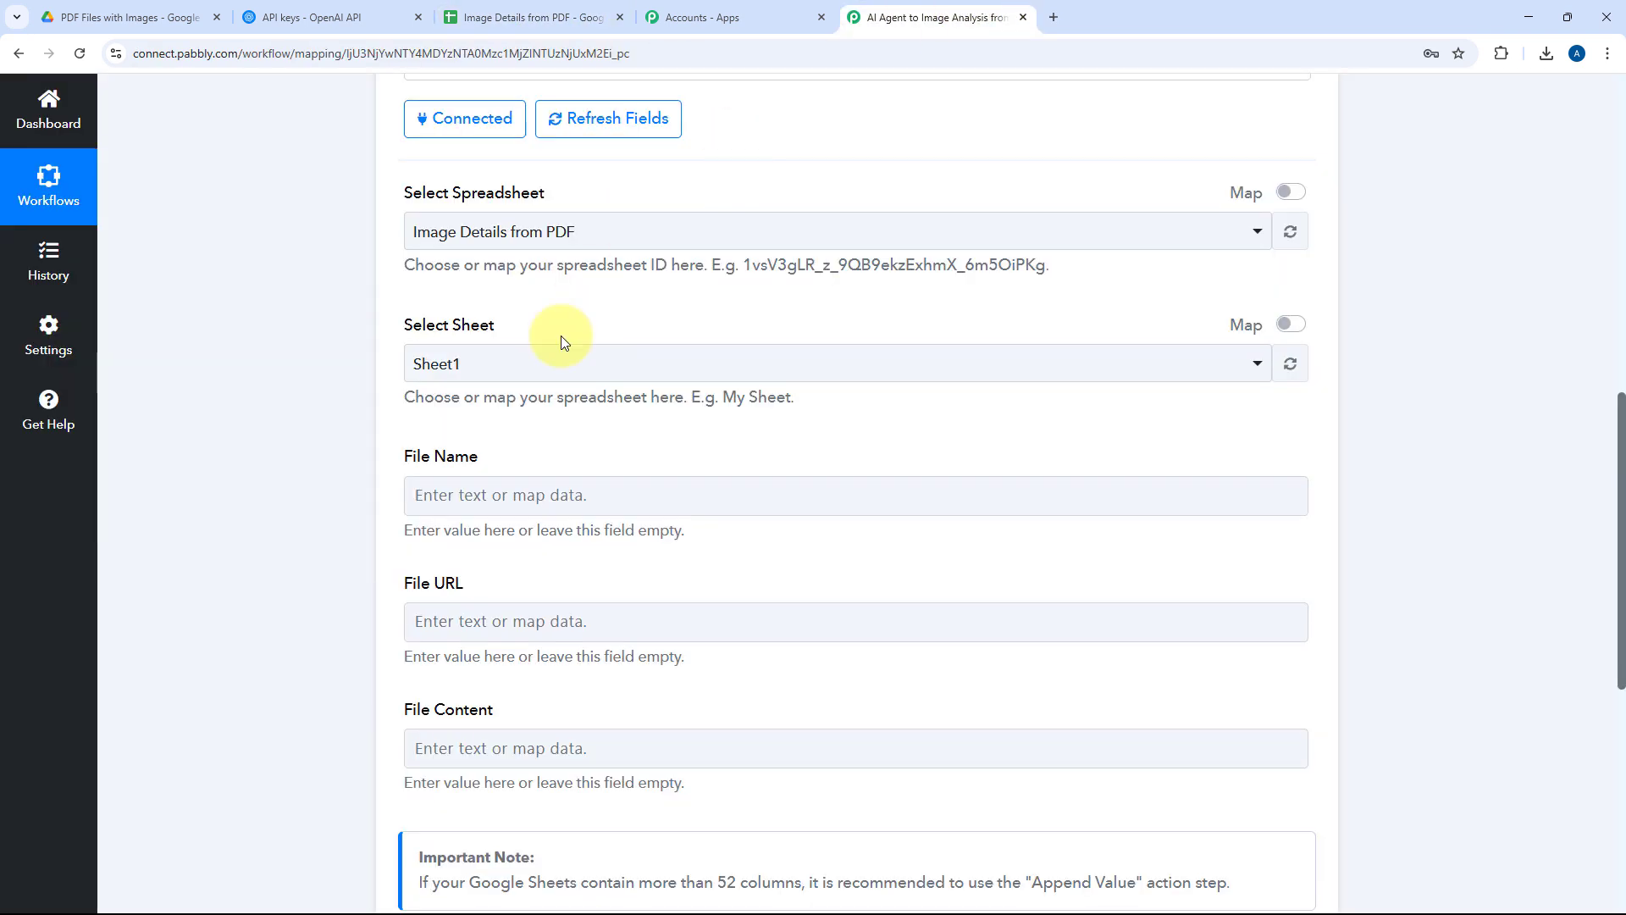
pyautogui.click(551, 365)
pyautogui.click(478, 465)
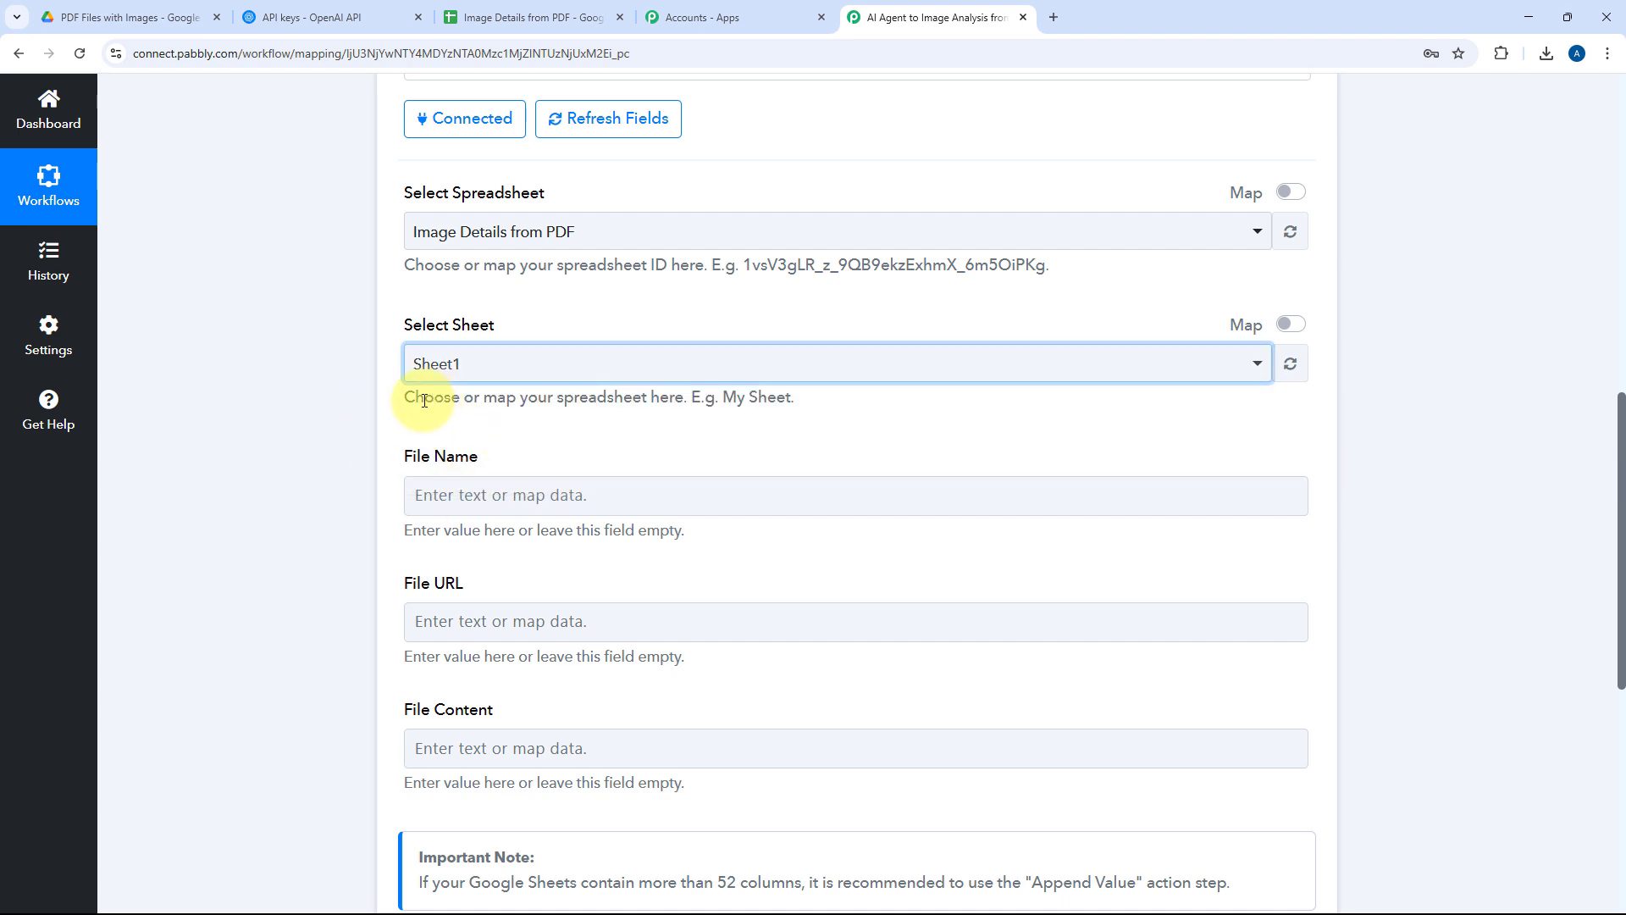
pyautogui.scroll(-2, 387, 312)
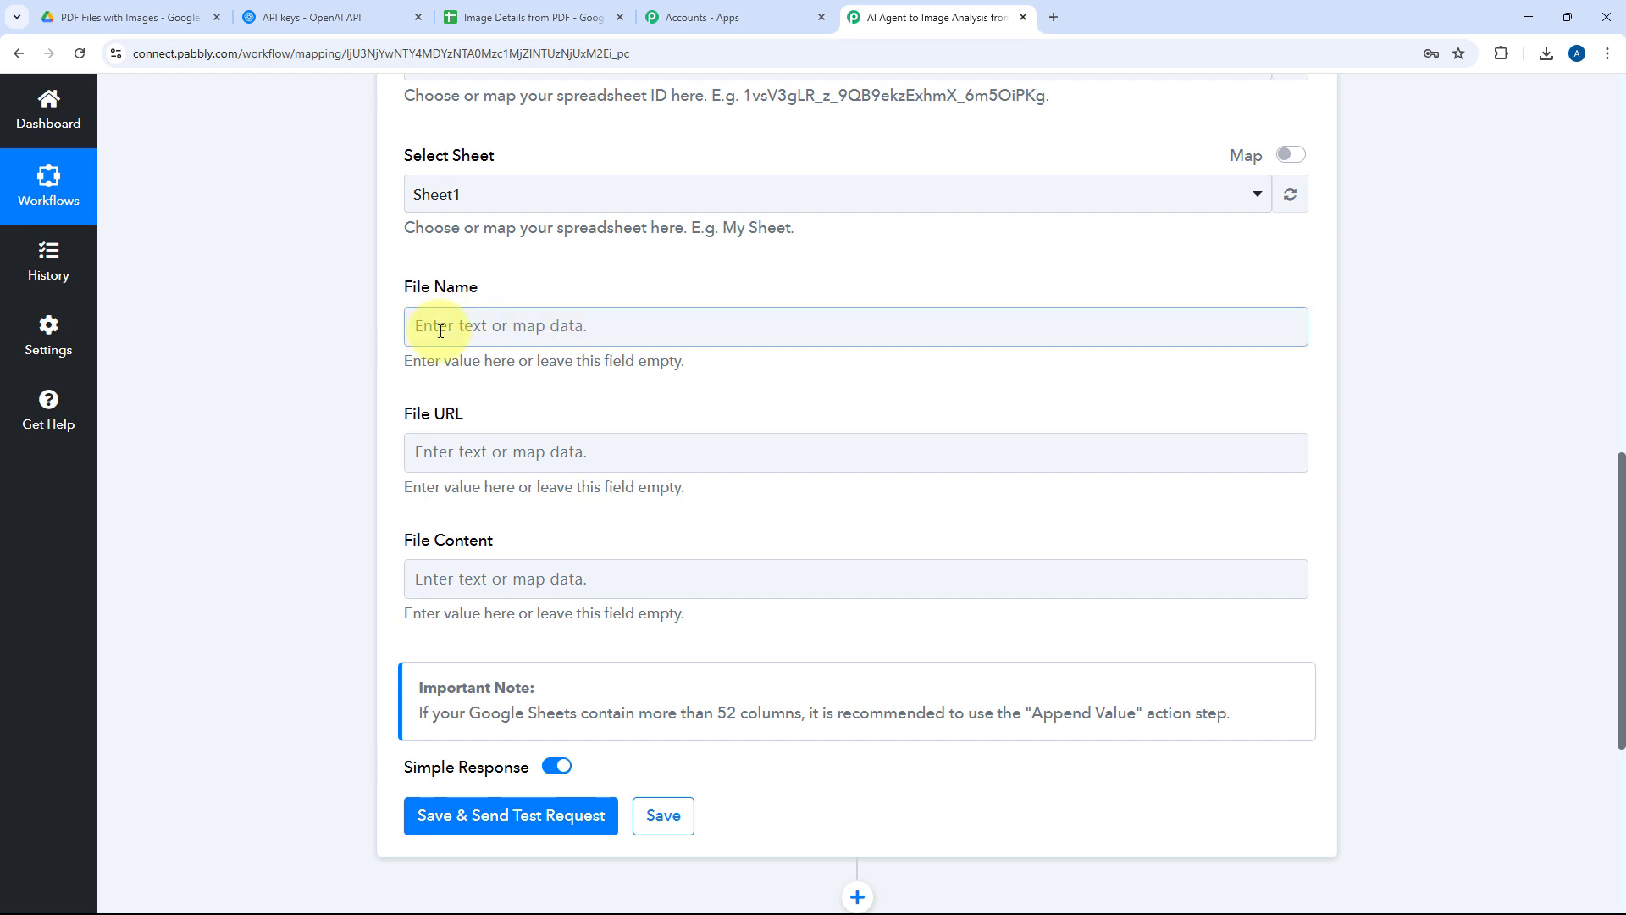
# Step: Check the spreadsheet's column headings and map the File Name field to the Name value from the Google Drive trigger
pyautogui.click(534, 16)
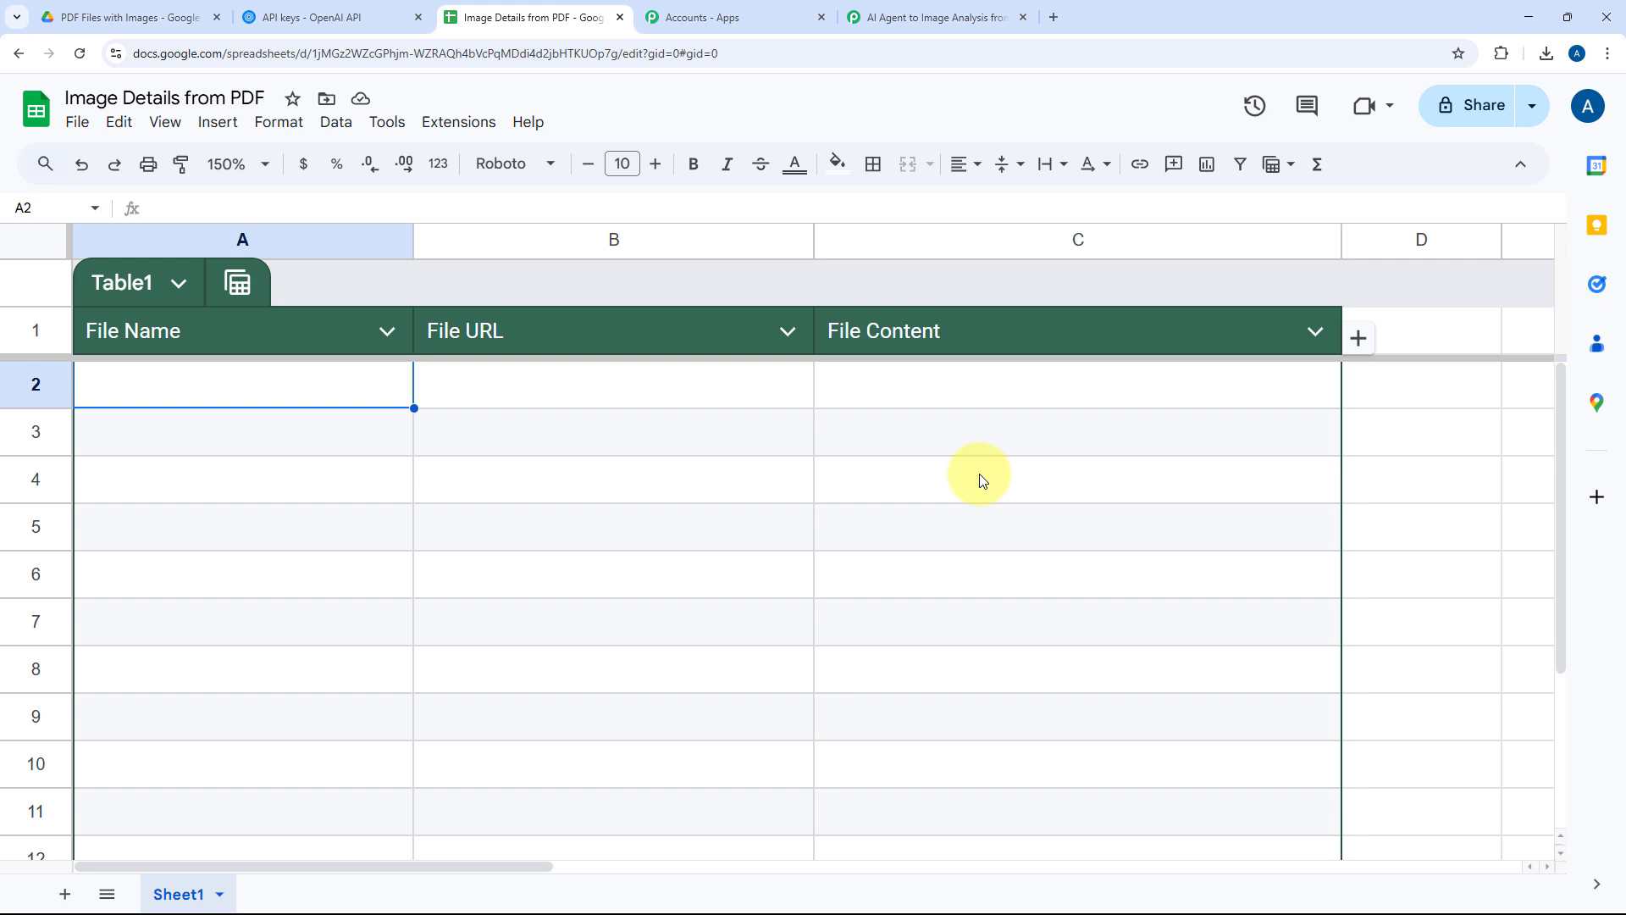
pyautogui.click(901, 11)
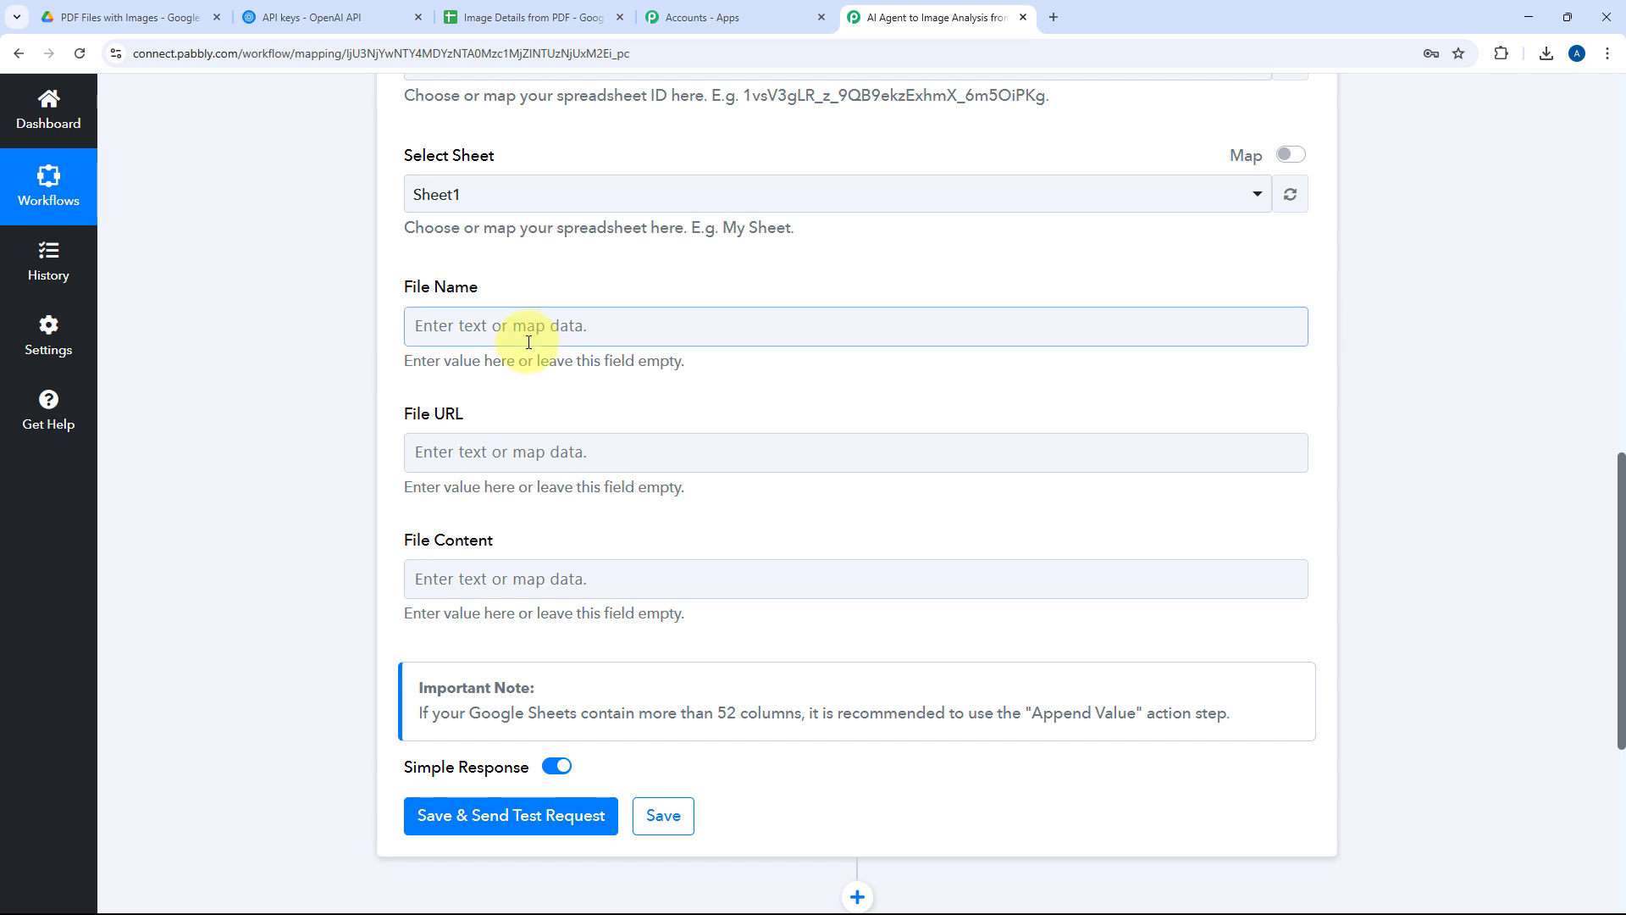
pyautogui.scroll(3, 737, 313)
pyautogui.scroll(-4, 677, 292)
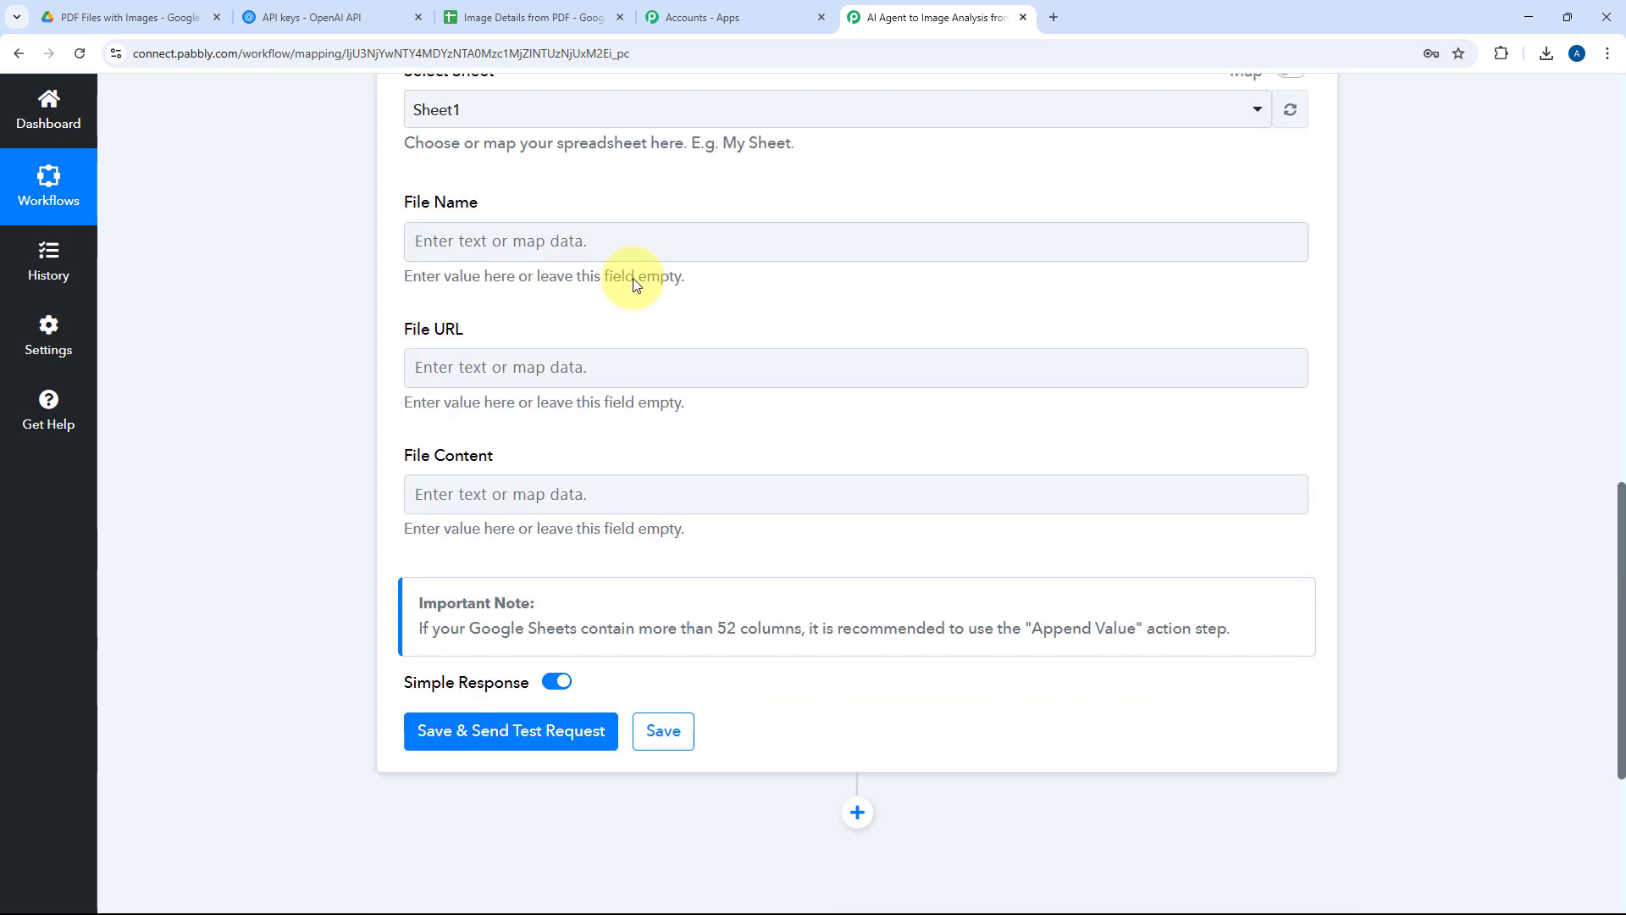
pyautogui.click(465, 240)
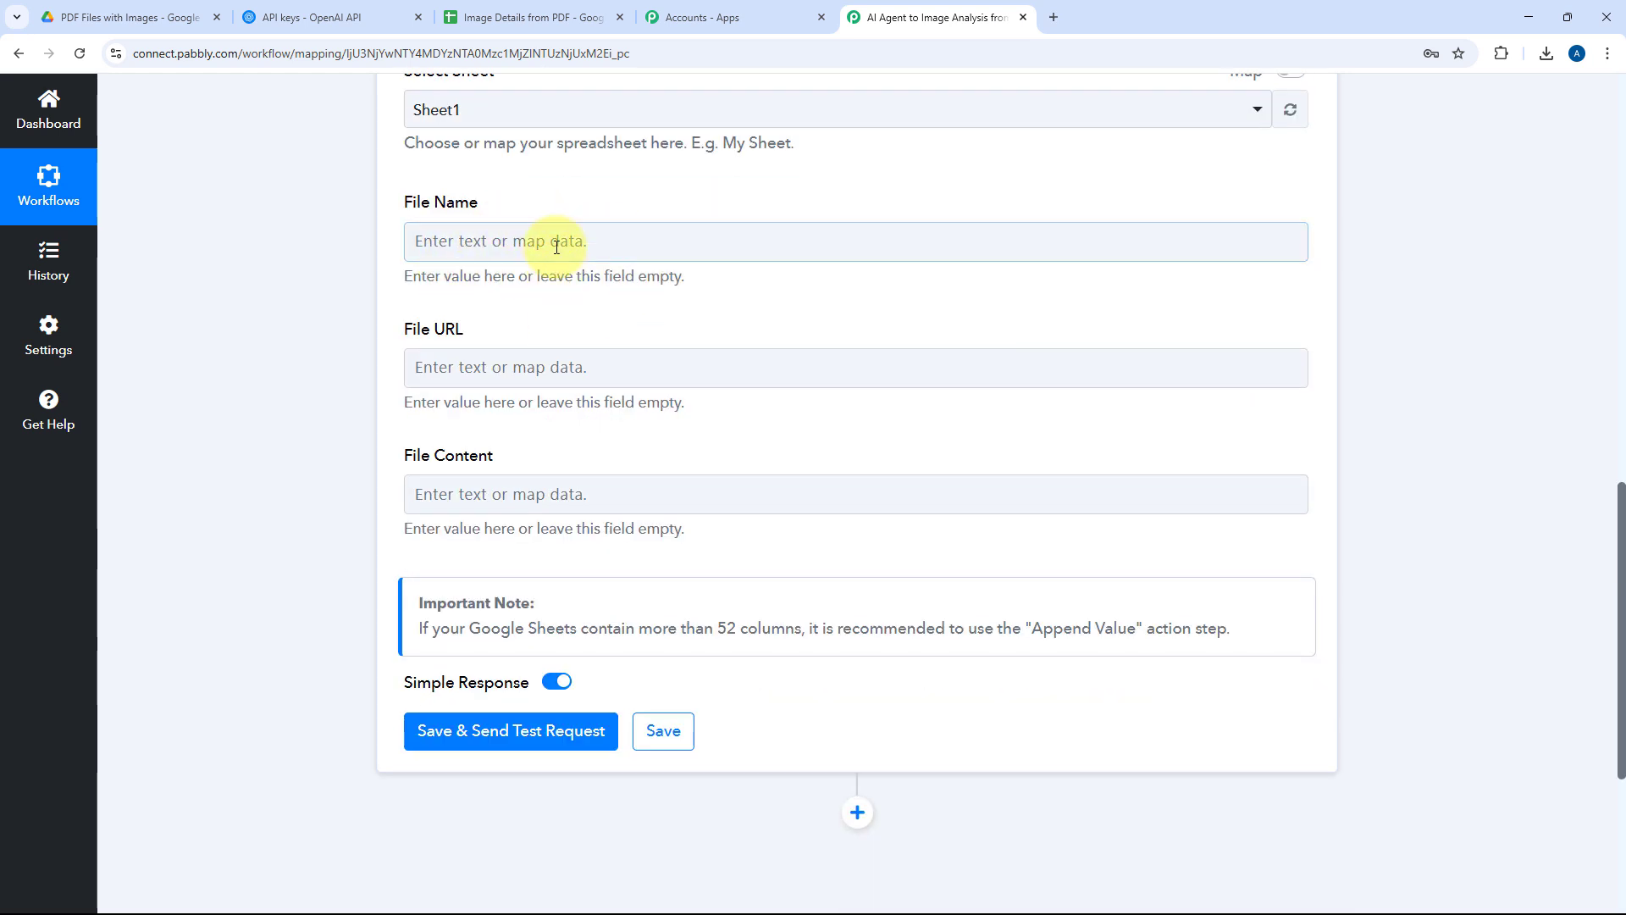
pyautogui.click(489, 240)
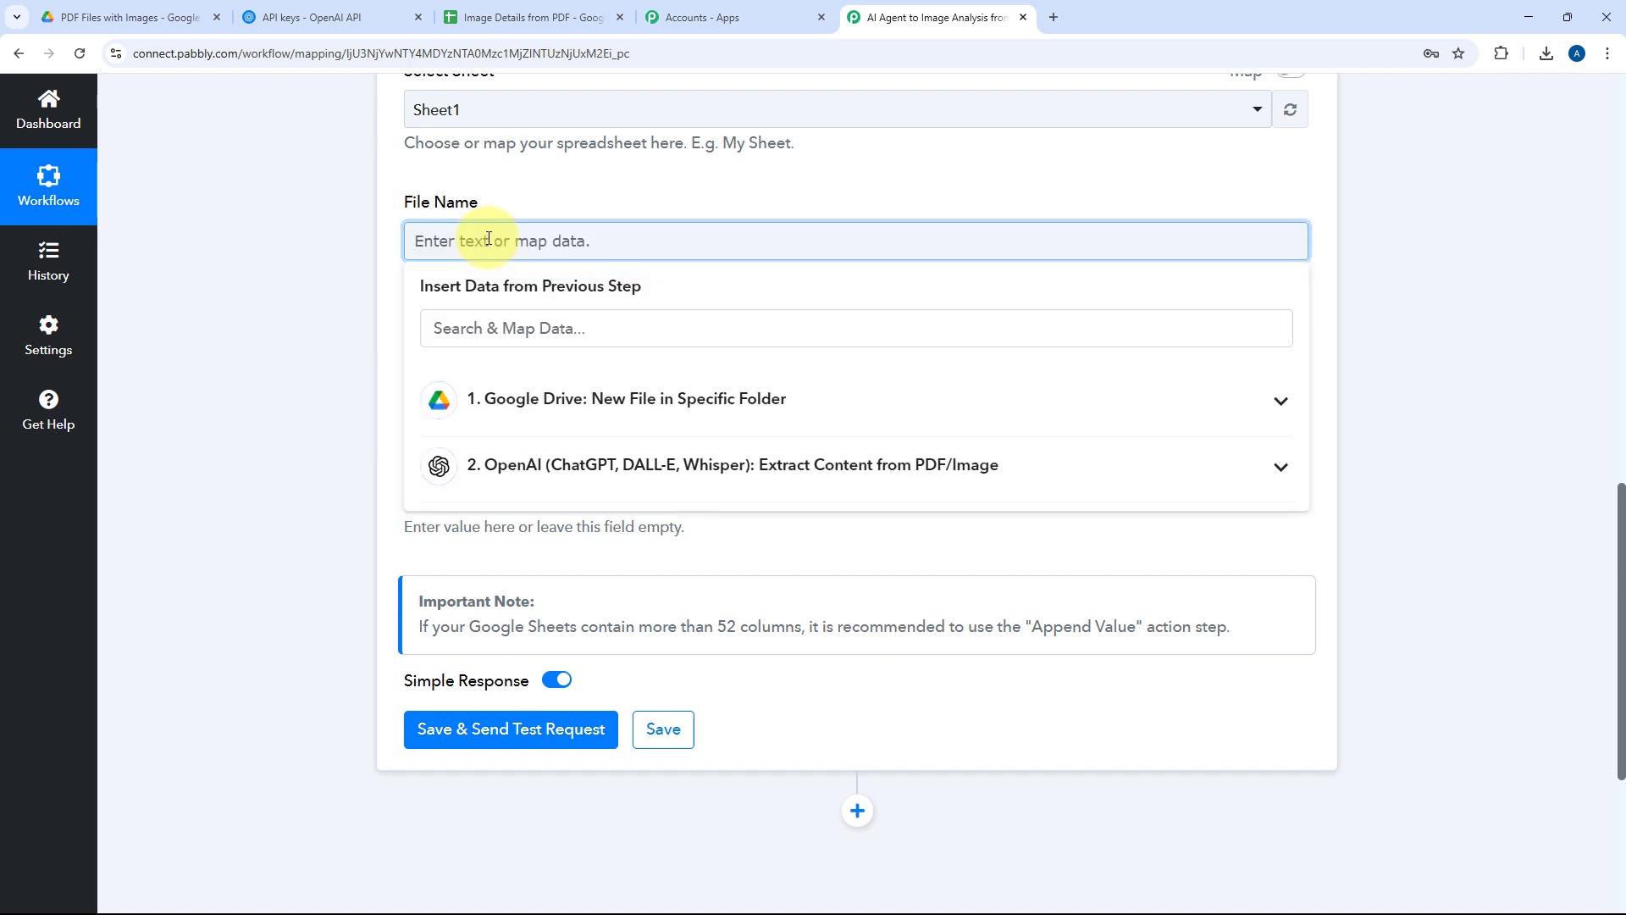
pyautogui.click(578, 420)
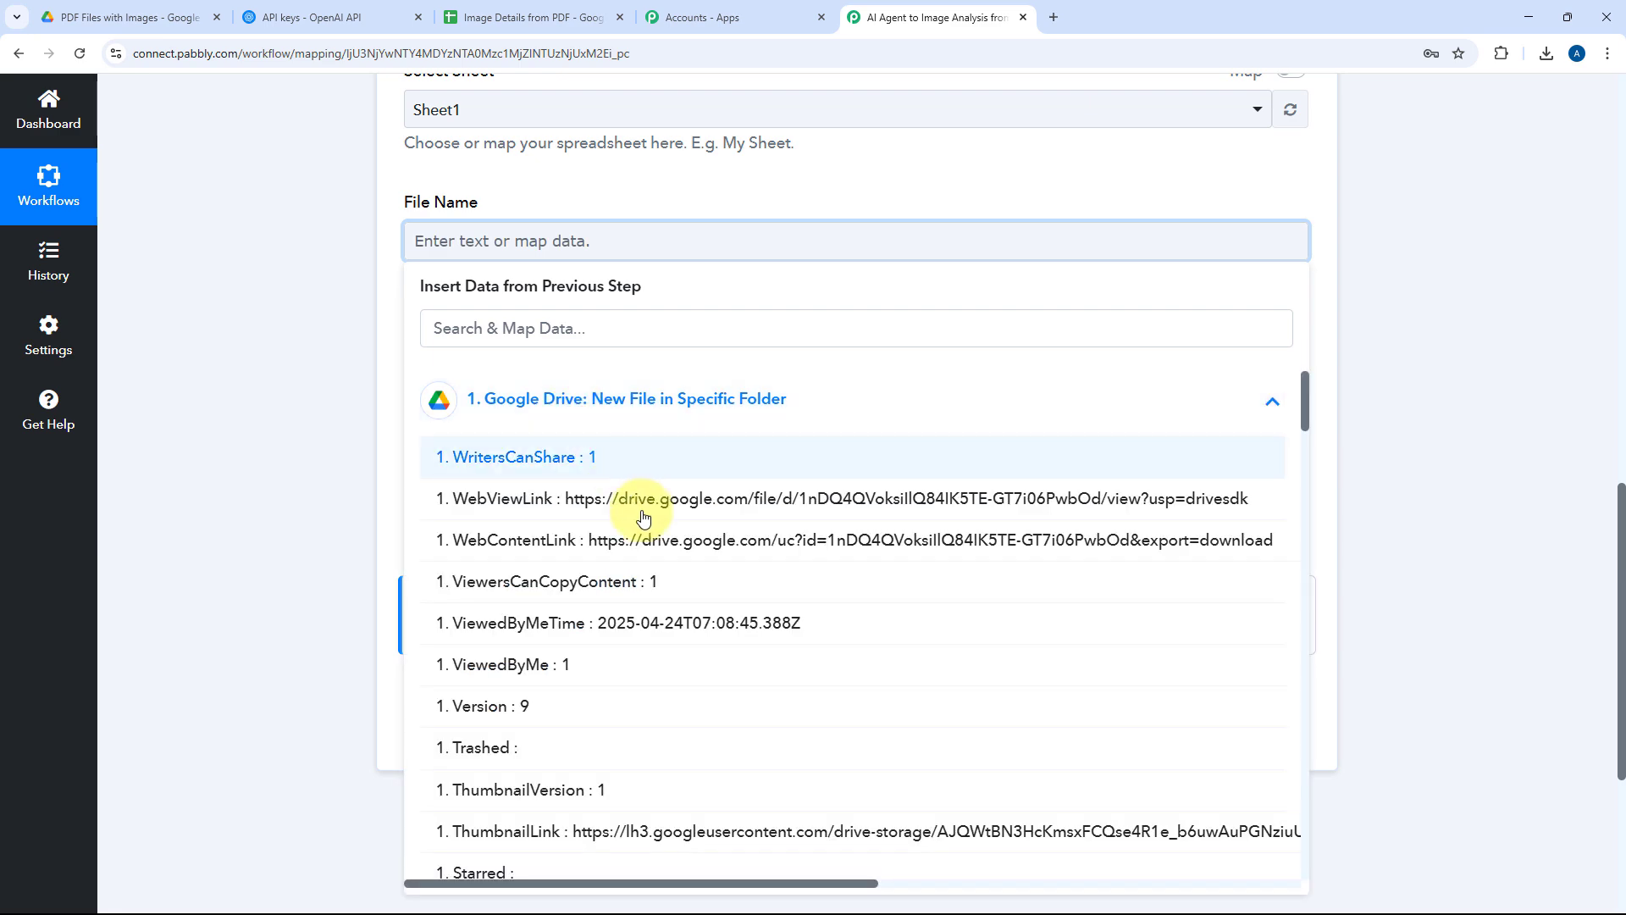
pyautogui.scroll(-15, 644, 519)
pyautogui.scroll(-5, 646, 520)
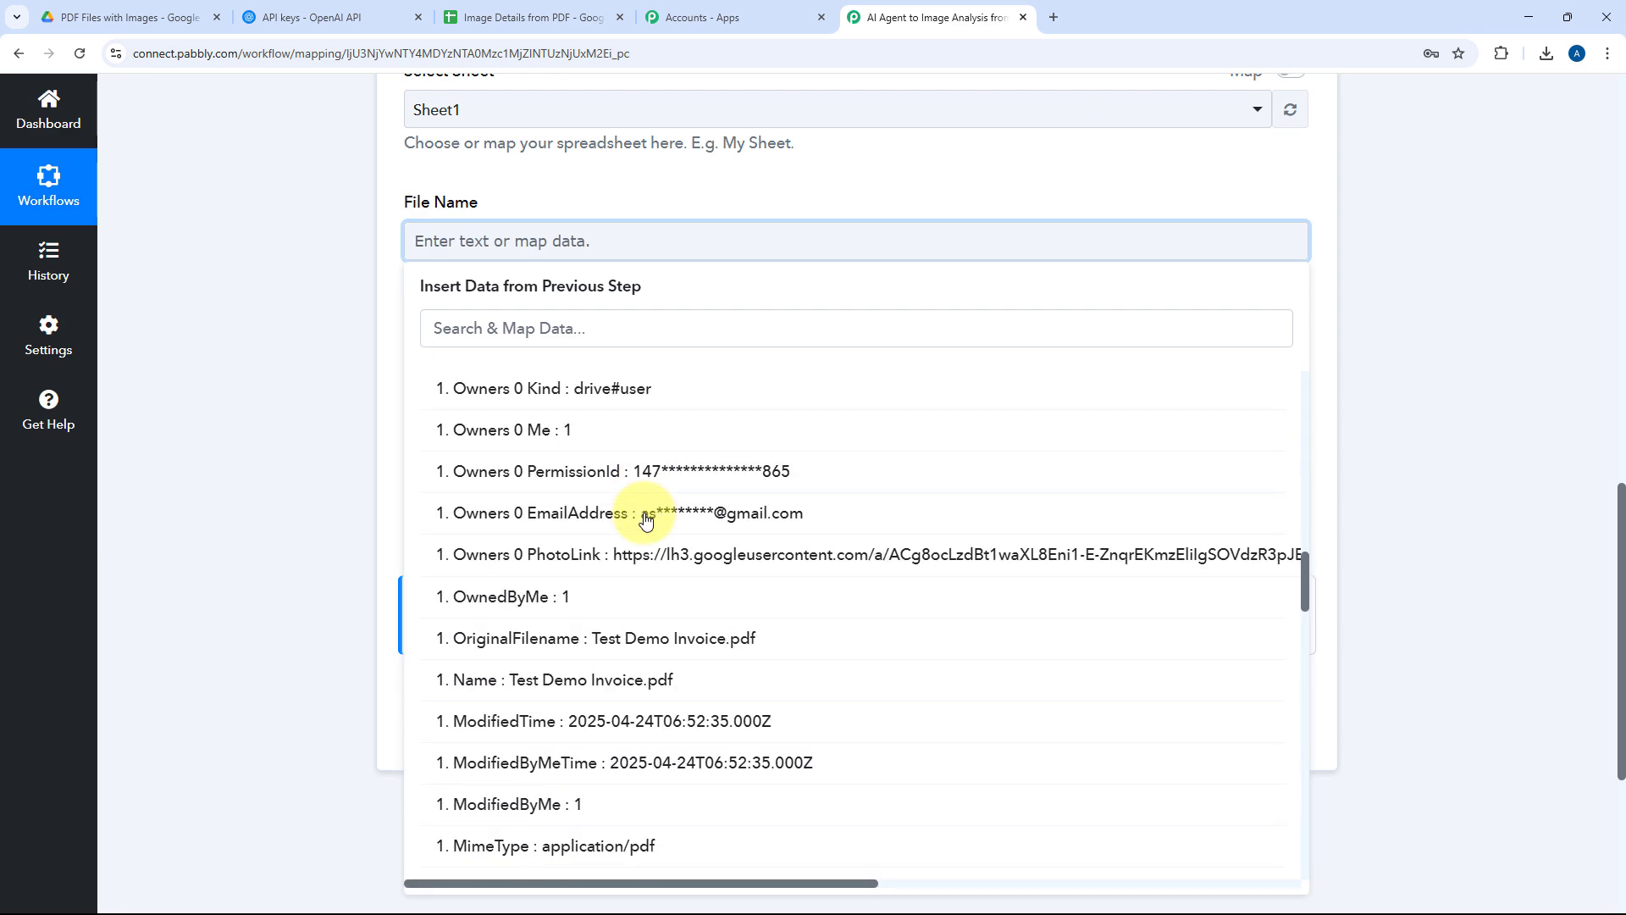
pyautogui.click(559, 510)
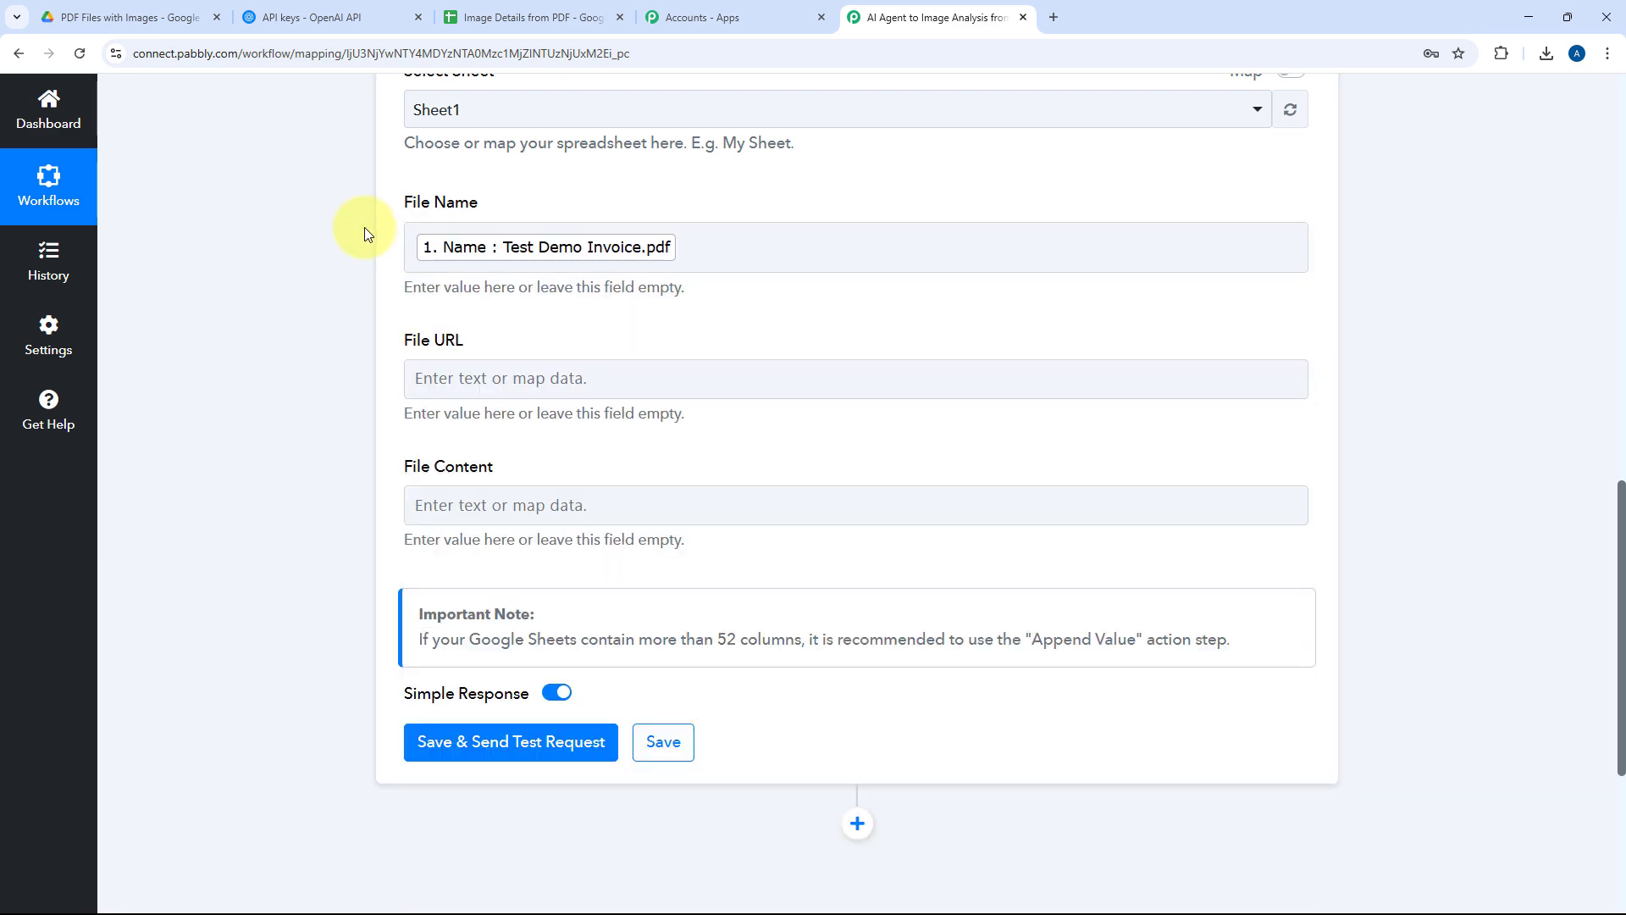
# Step: Map the File URL field to the WebViewLink value from the Google Drive trigger
pyautogui.scroll(-2, 424, 225)
pyautogui.click(511, 212)
pyautogui.click(583, 362)
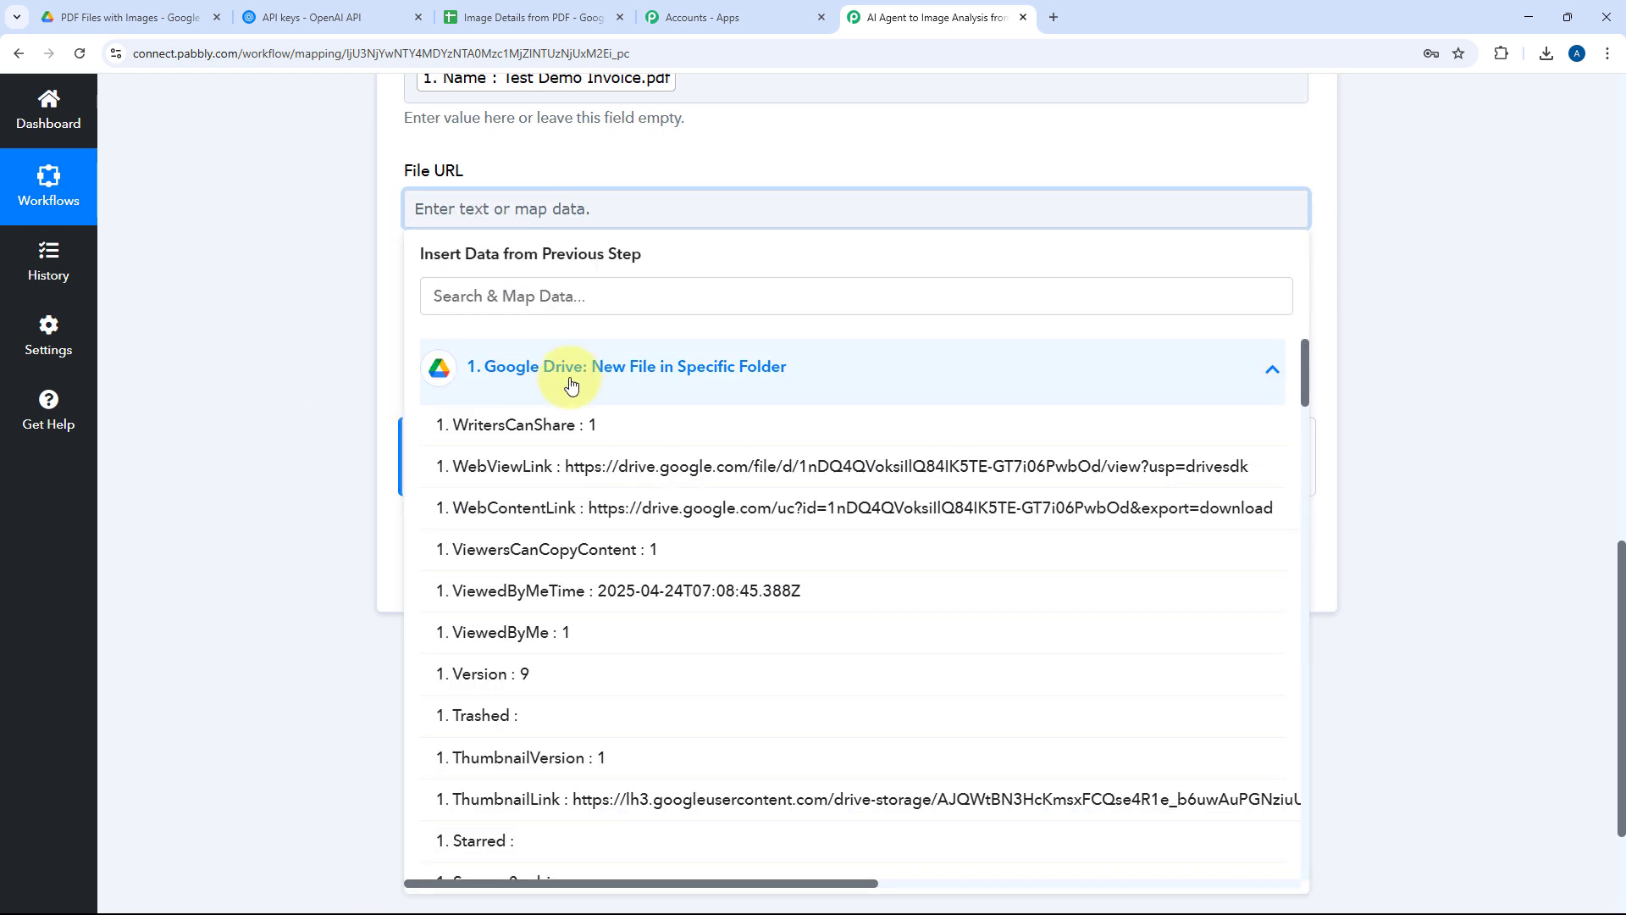
pyautogui.click(570, 467)
pyautogui.click(398, 257)
# Step: Map the File Content field to Choices 0 Message Content from the OpenAI extraction step
pyautogui.click(407, 337)
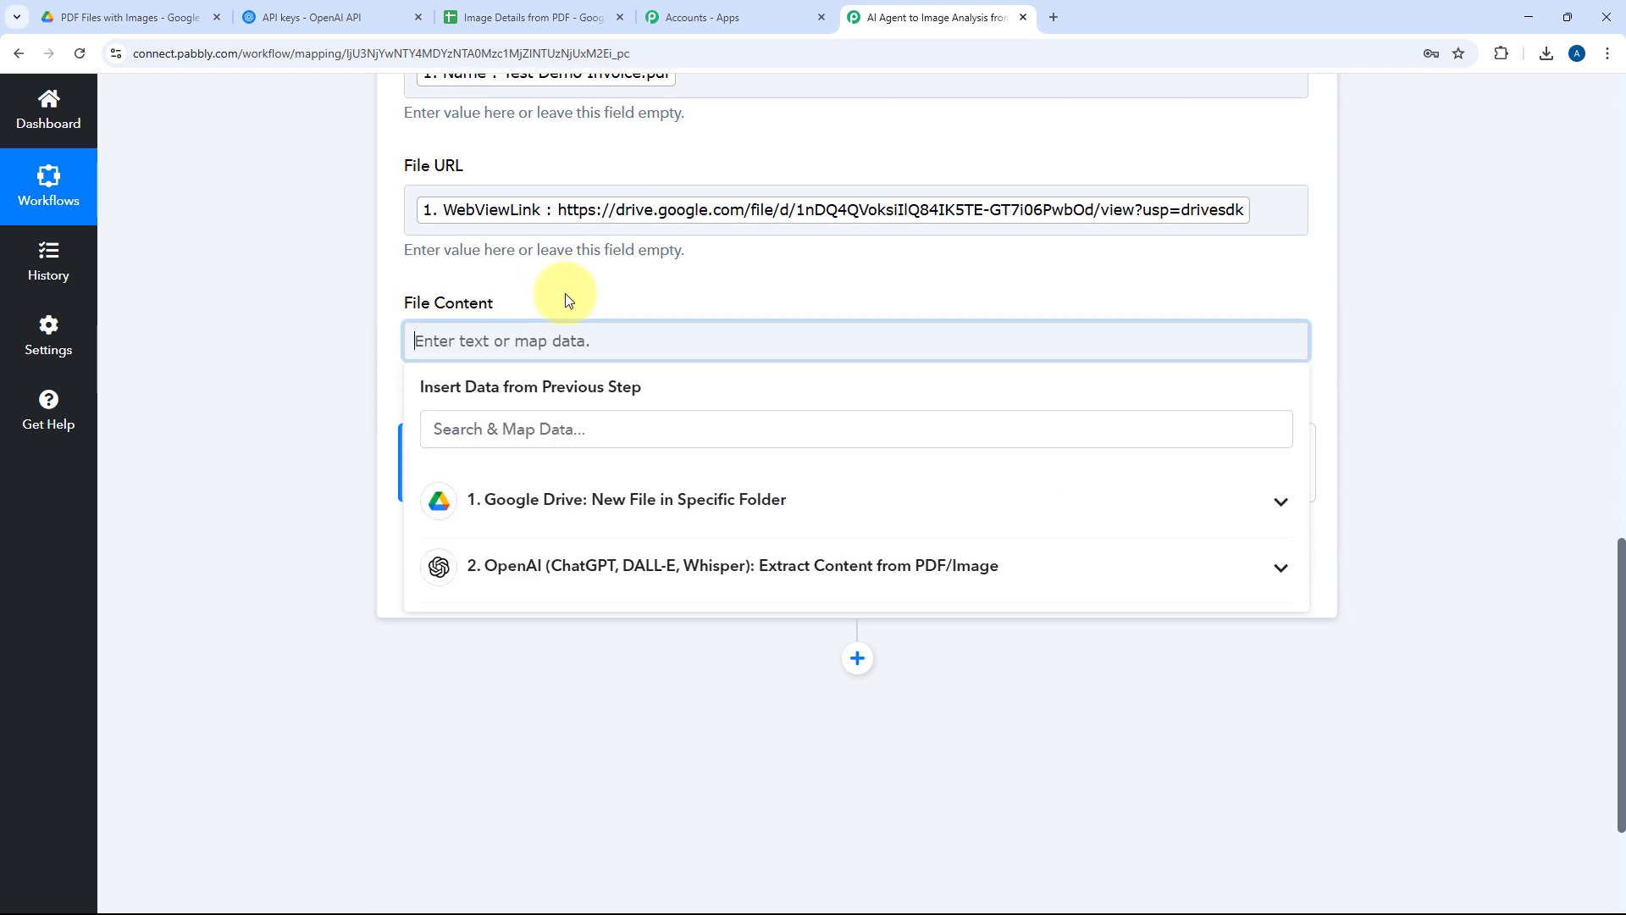
pyautogui.scroll(-2, 593, 381)
pyautogui.click(599, 404)
pyautogui.scroll(-1, 720, 542)
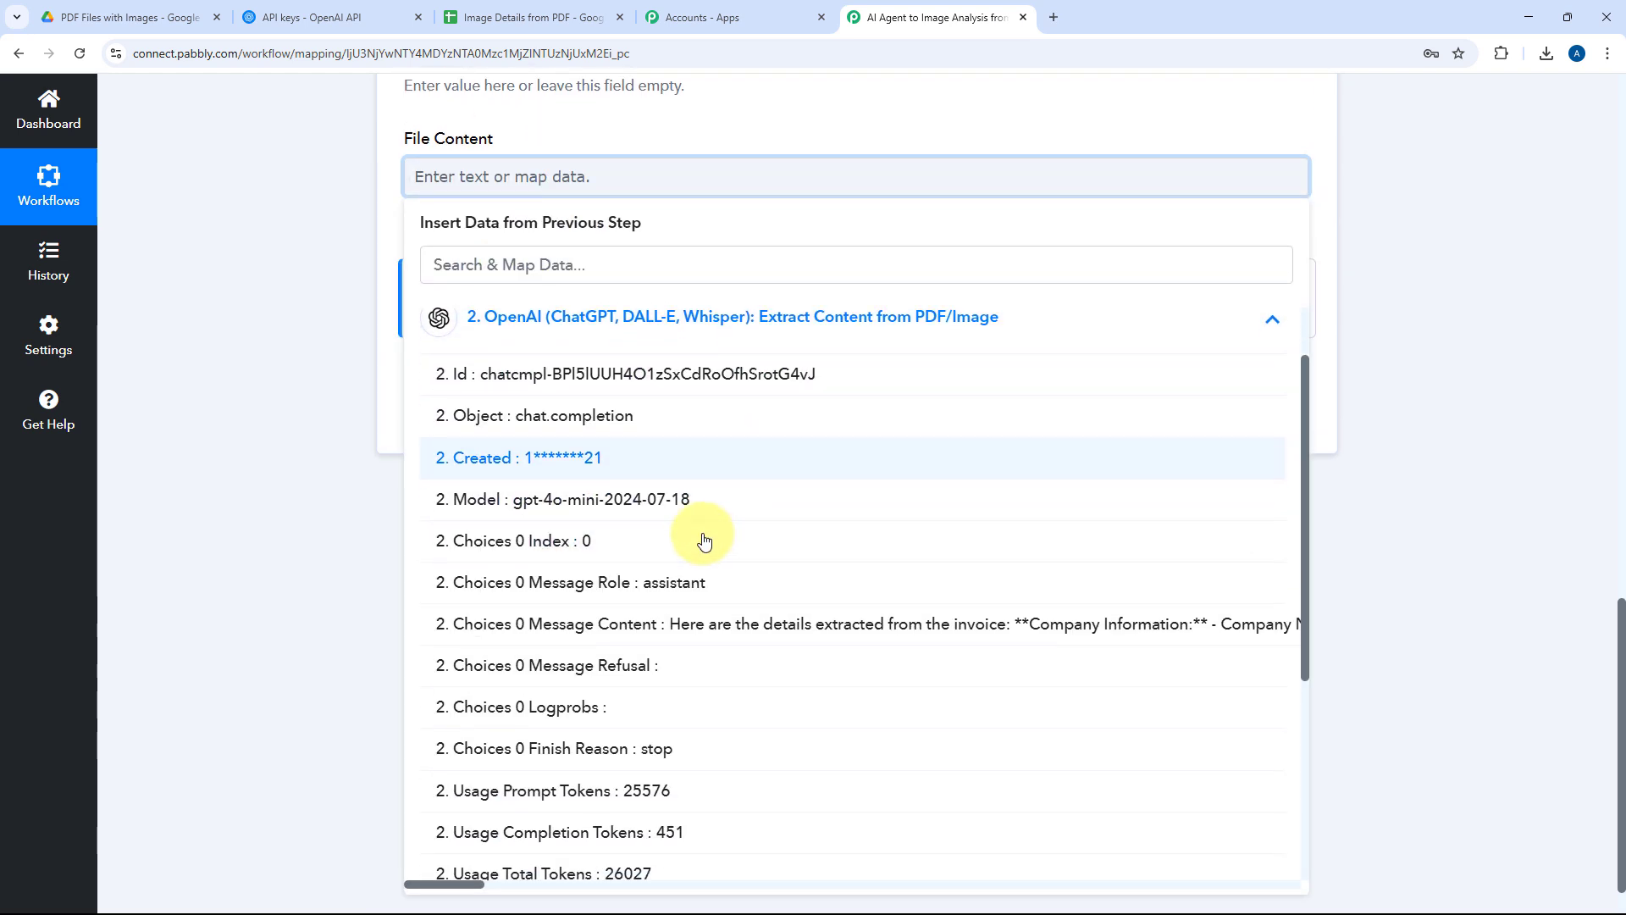
pyautogui.click(726, 624)
pyautogui.click(358, 313)
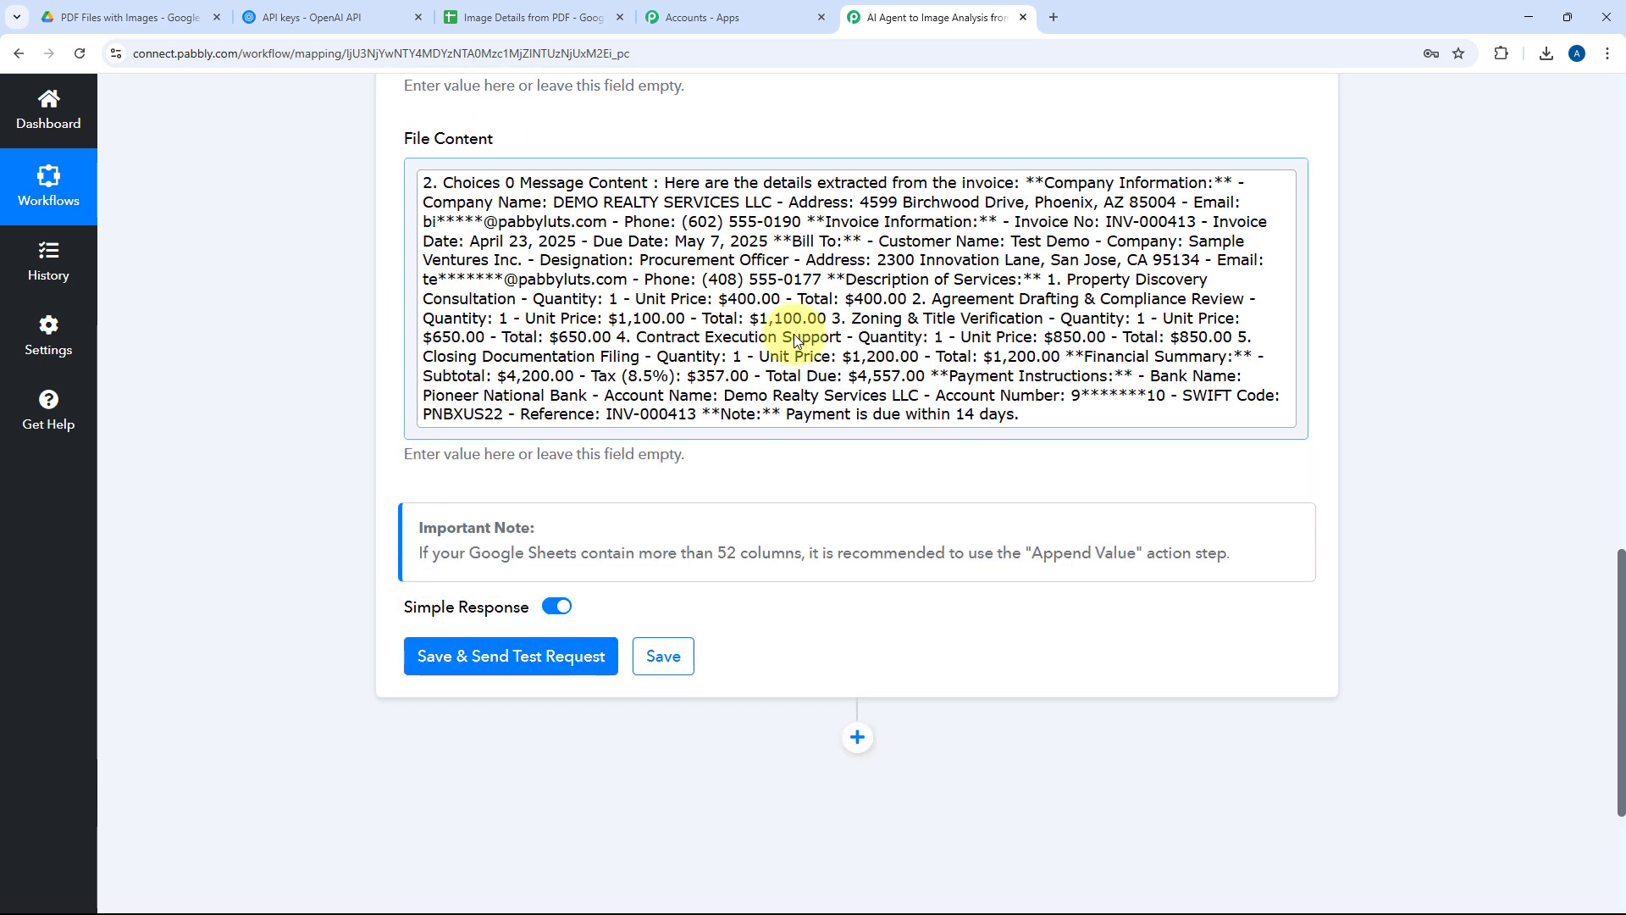
# Step: Save the Google Sheets action with a test request and review its response and mapped fields
pyautogui.scroll(-3, 386, 347)
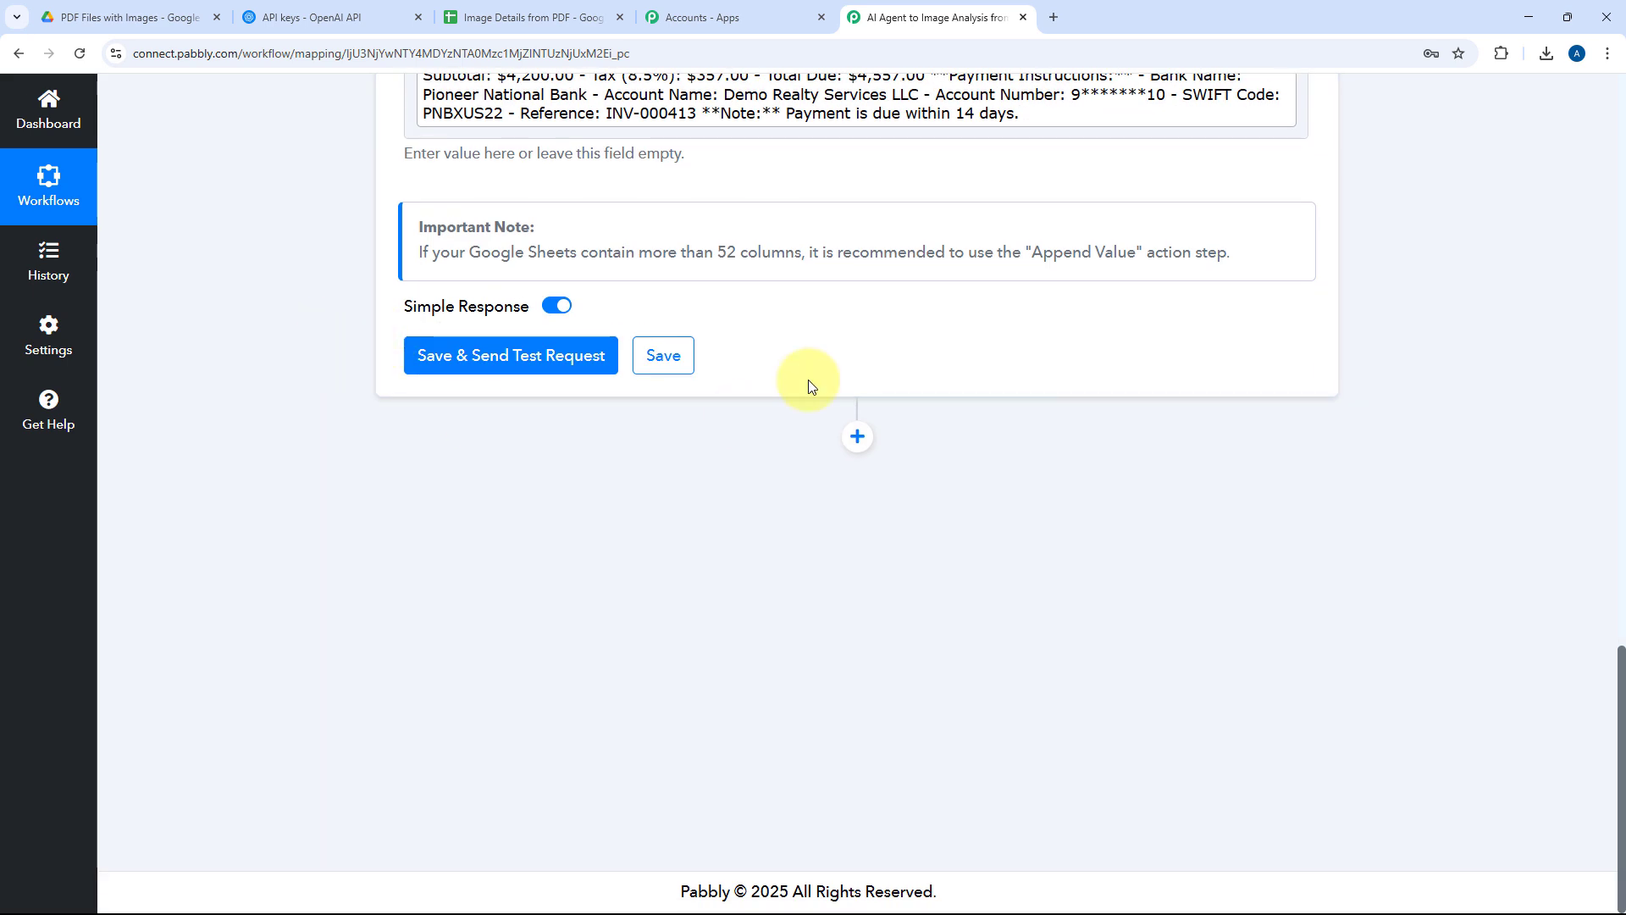
pyautogui.click(498, 361)
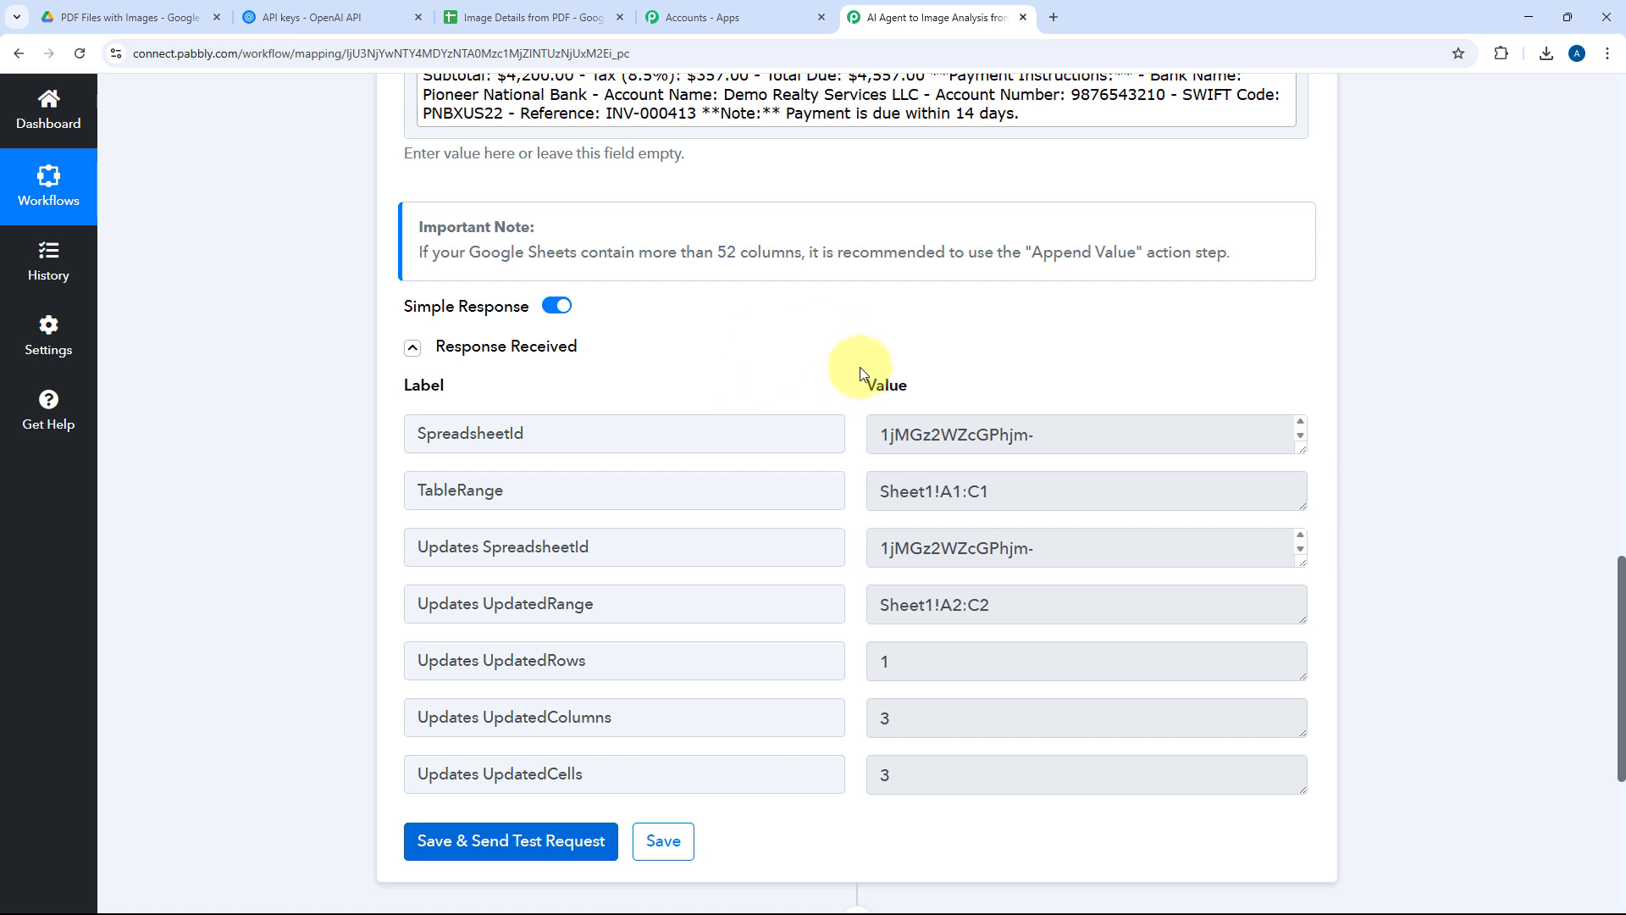
pyautogui.scroll(-2, 849, 391)
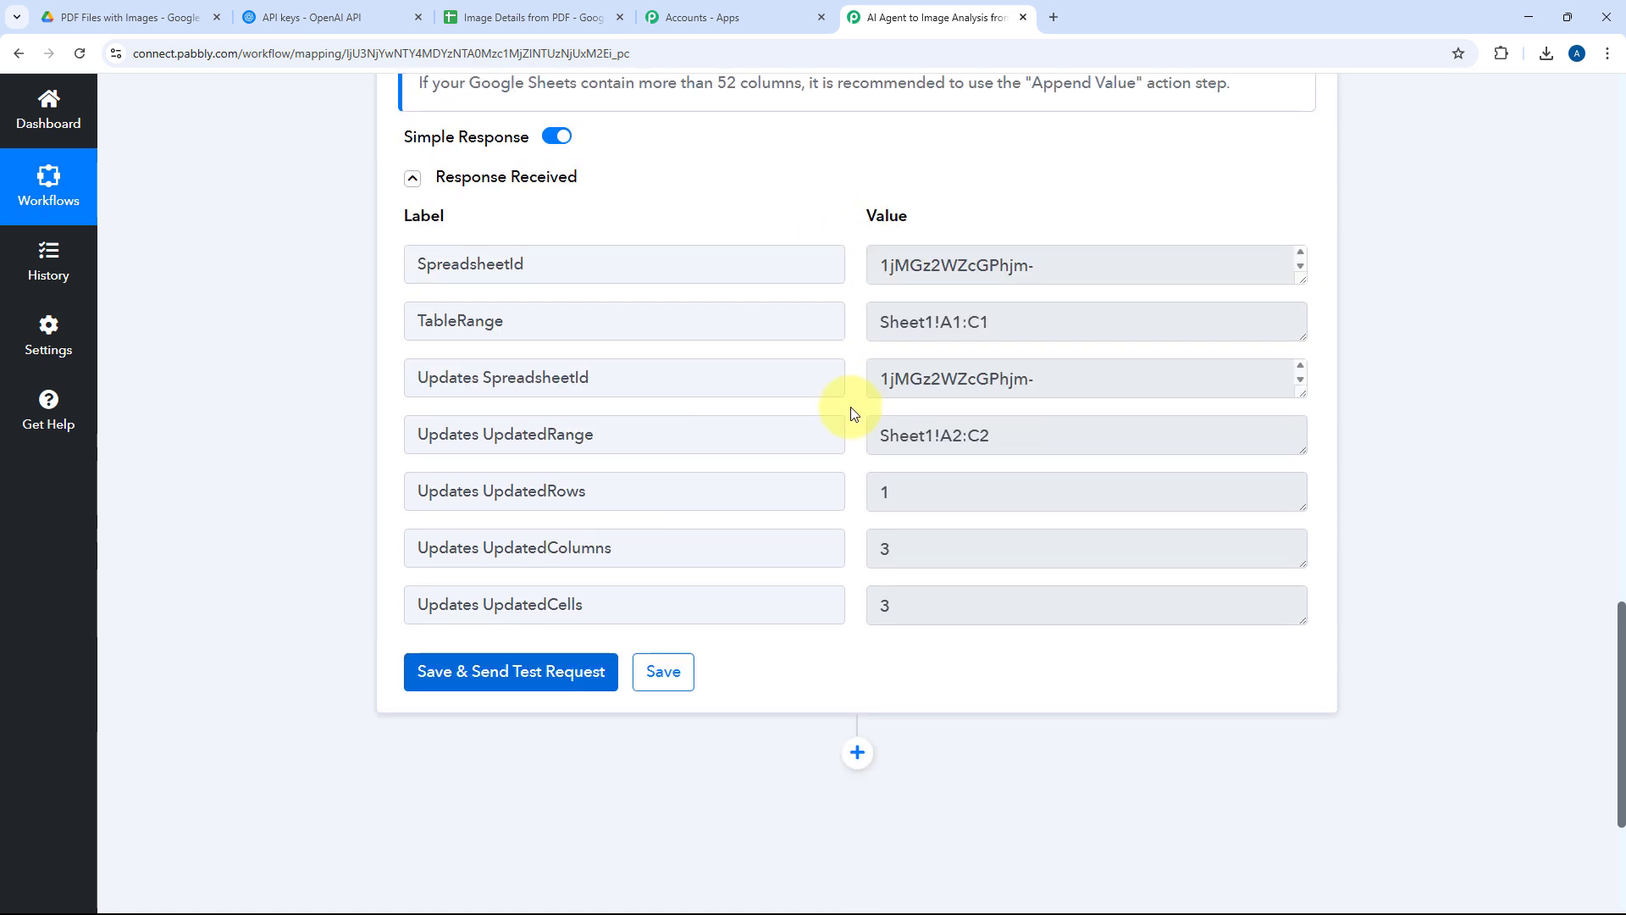
pyautogui.scroll(8, 851, 414)
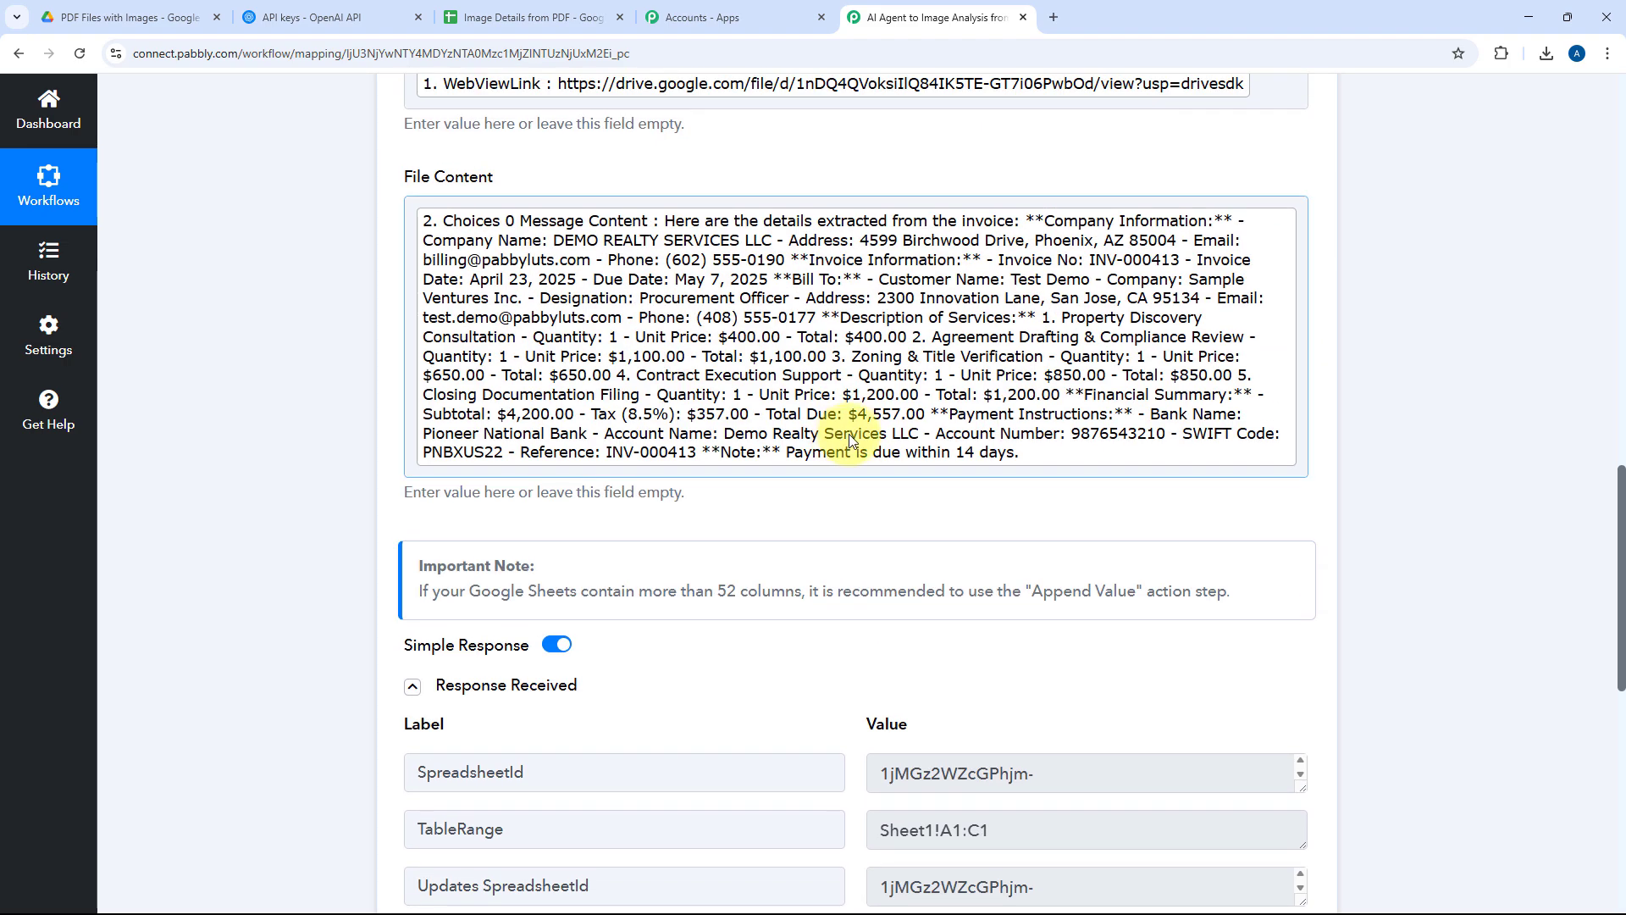
pyautogui.scroll(2, 797, 415)
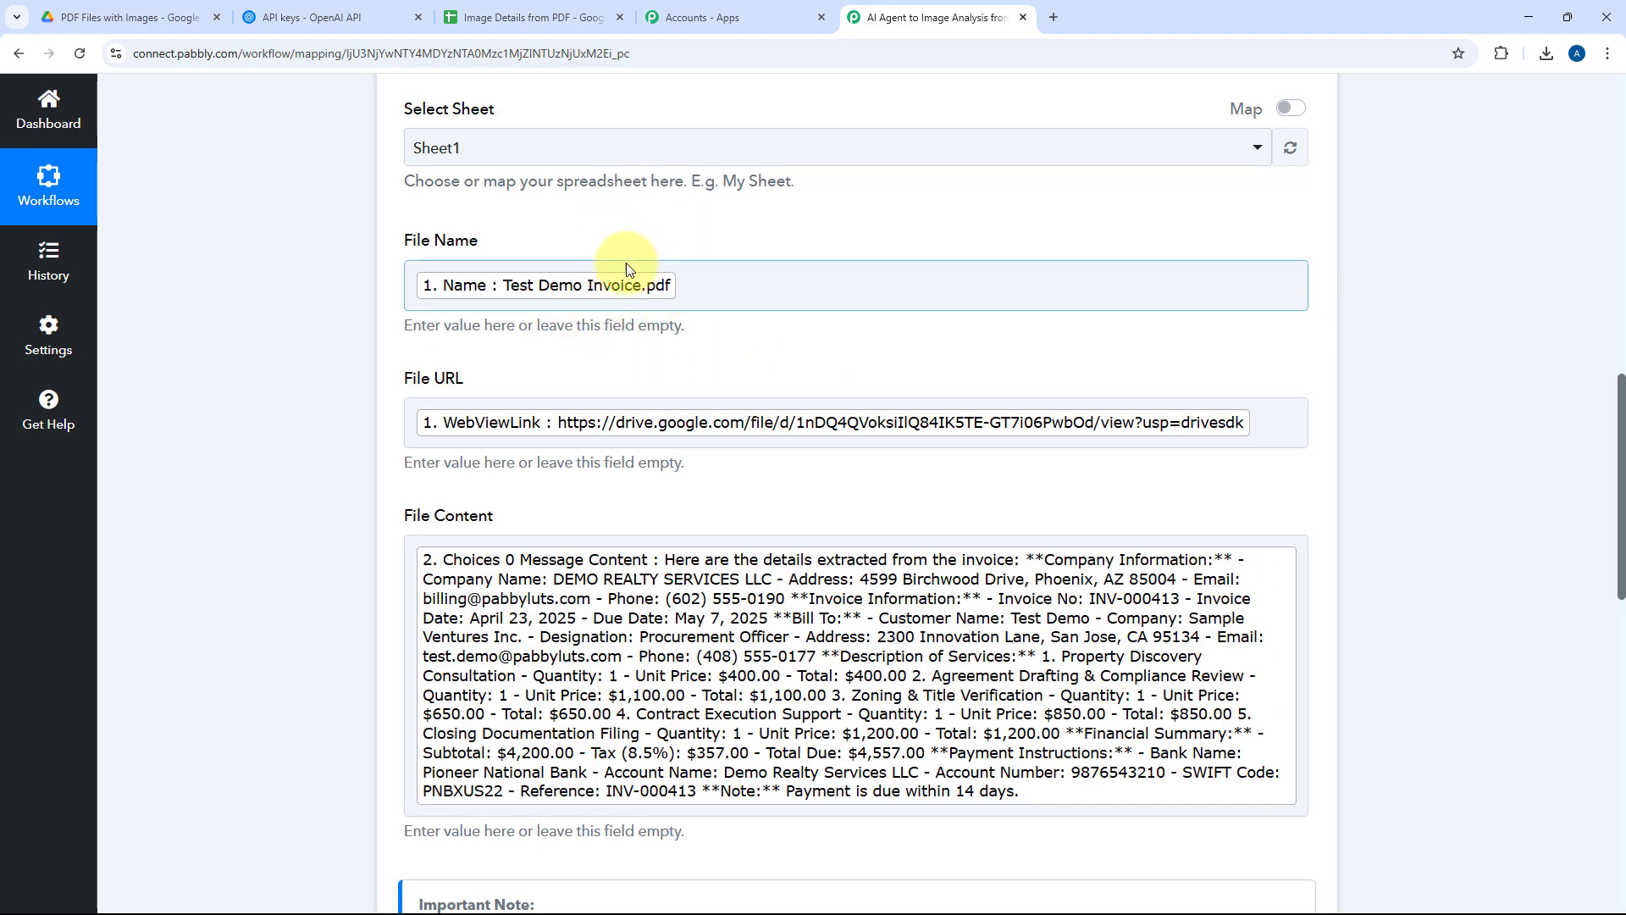
pyautogui.scroll(6, 404, 345)
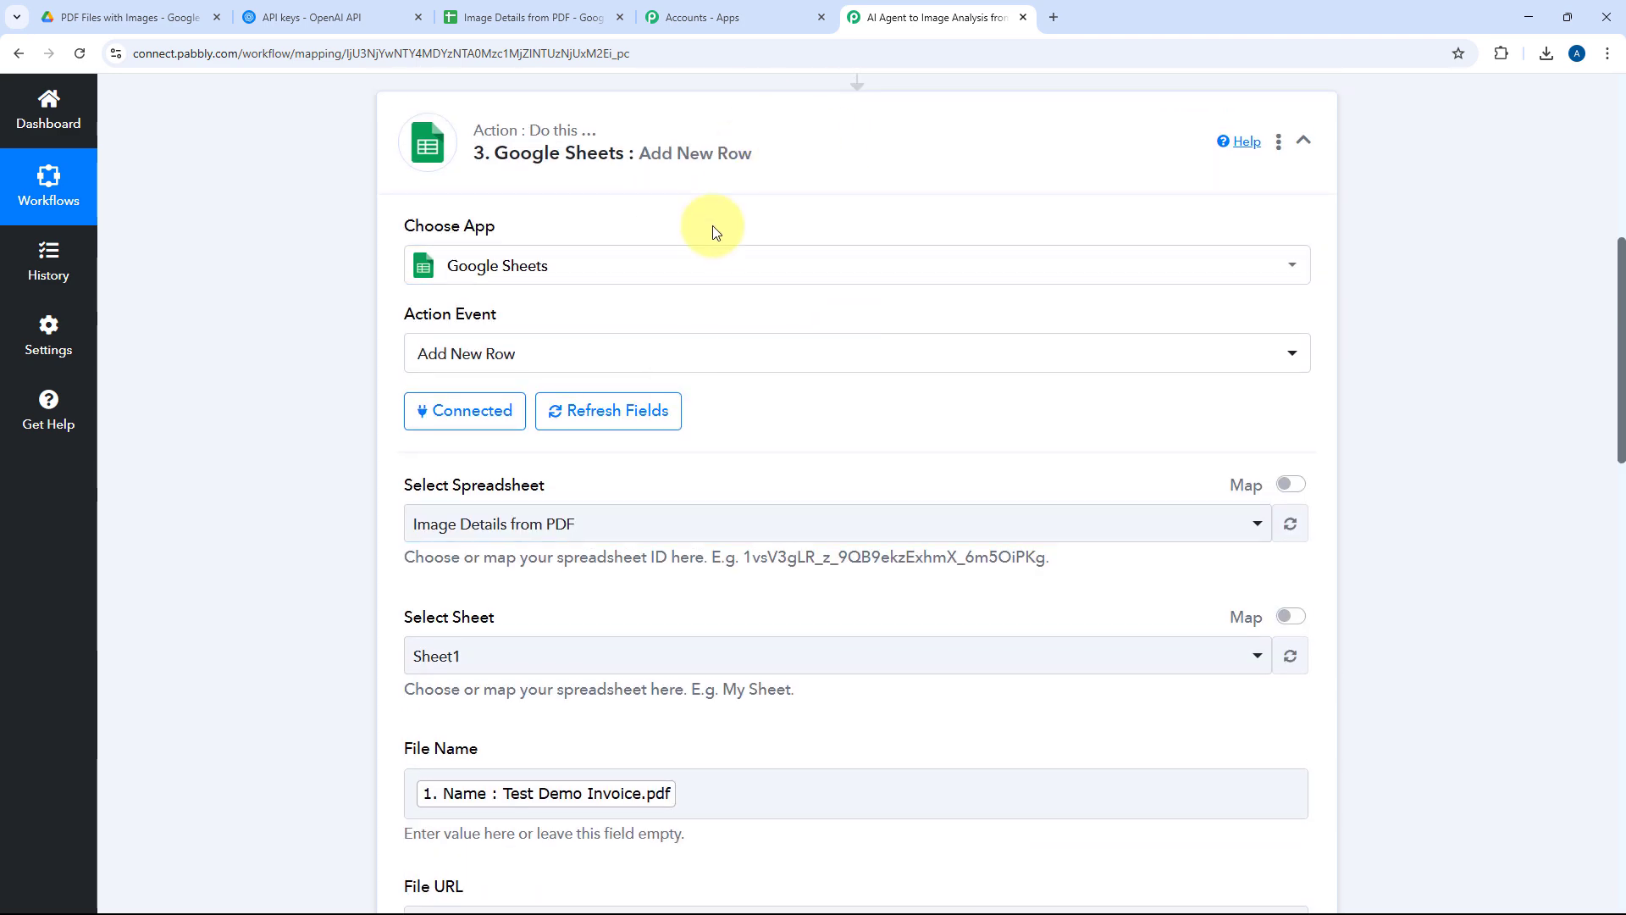
# Step: Select all cells in the Image Details from PDF spreadsheet and reduce the rows to a short uniform height
pyautogui.click(519, 12)
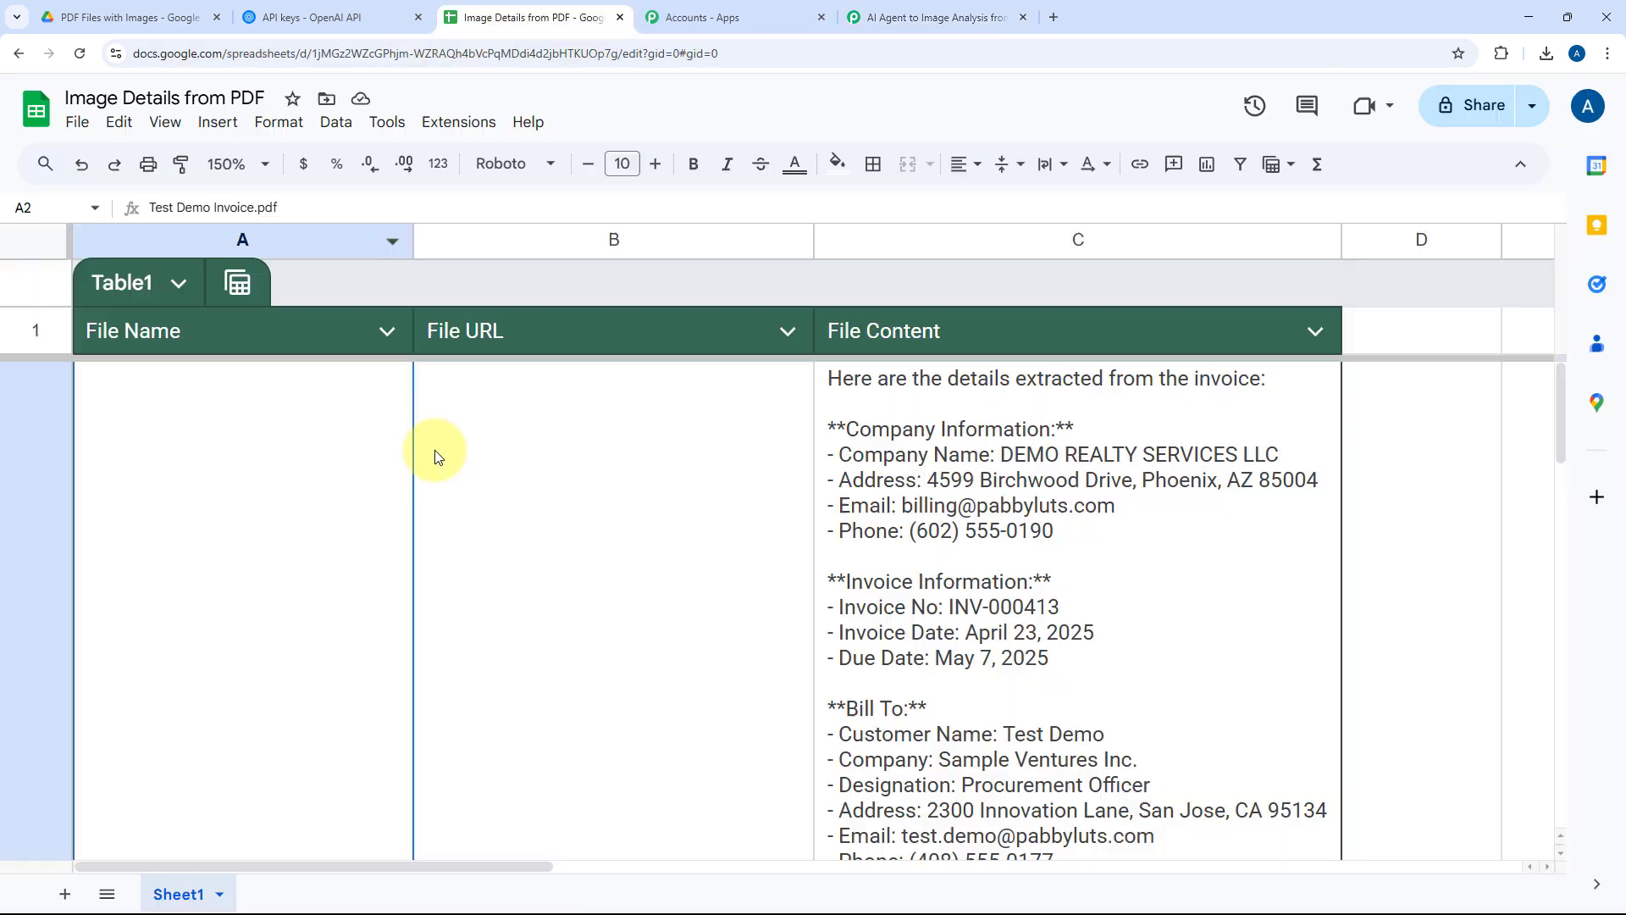
pyautogui.click(33, 237)
pyautogui.scroll(-3, 47, 383)
pyautogui.scroll(-2, 51, 406)
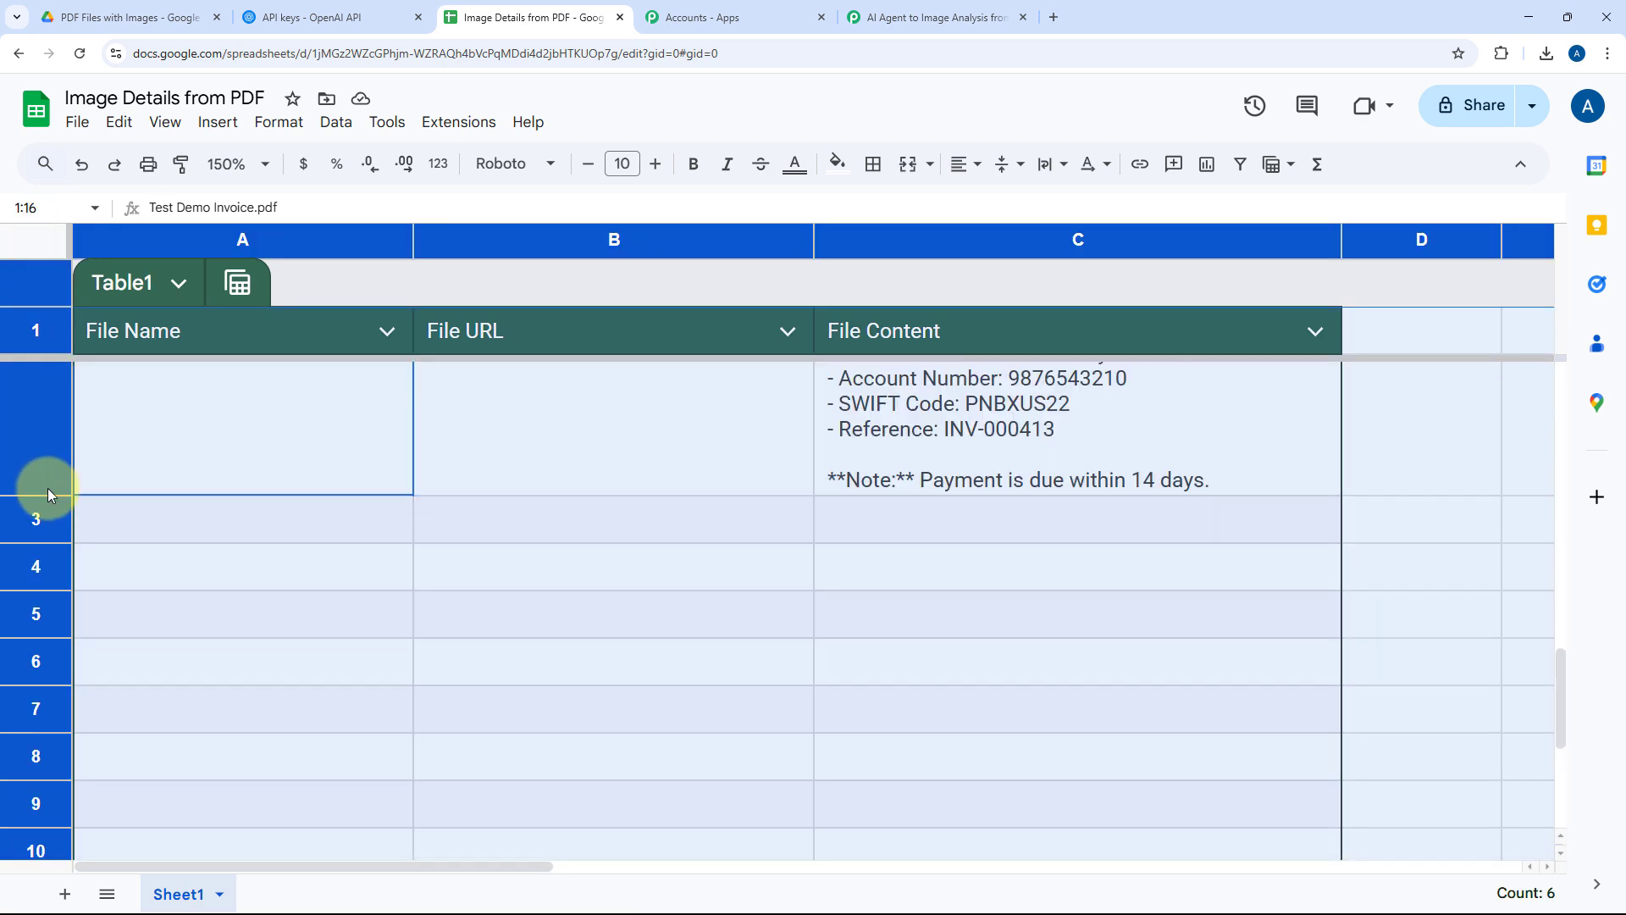
pyautogui.moveTo(39, 542); pyautogui.dragTo(38, 553)
pyautogui.scroll(1, 66, 522)
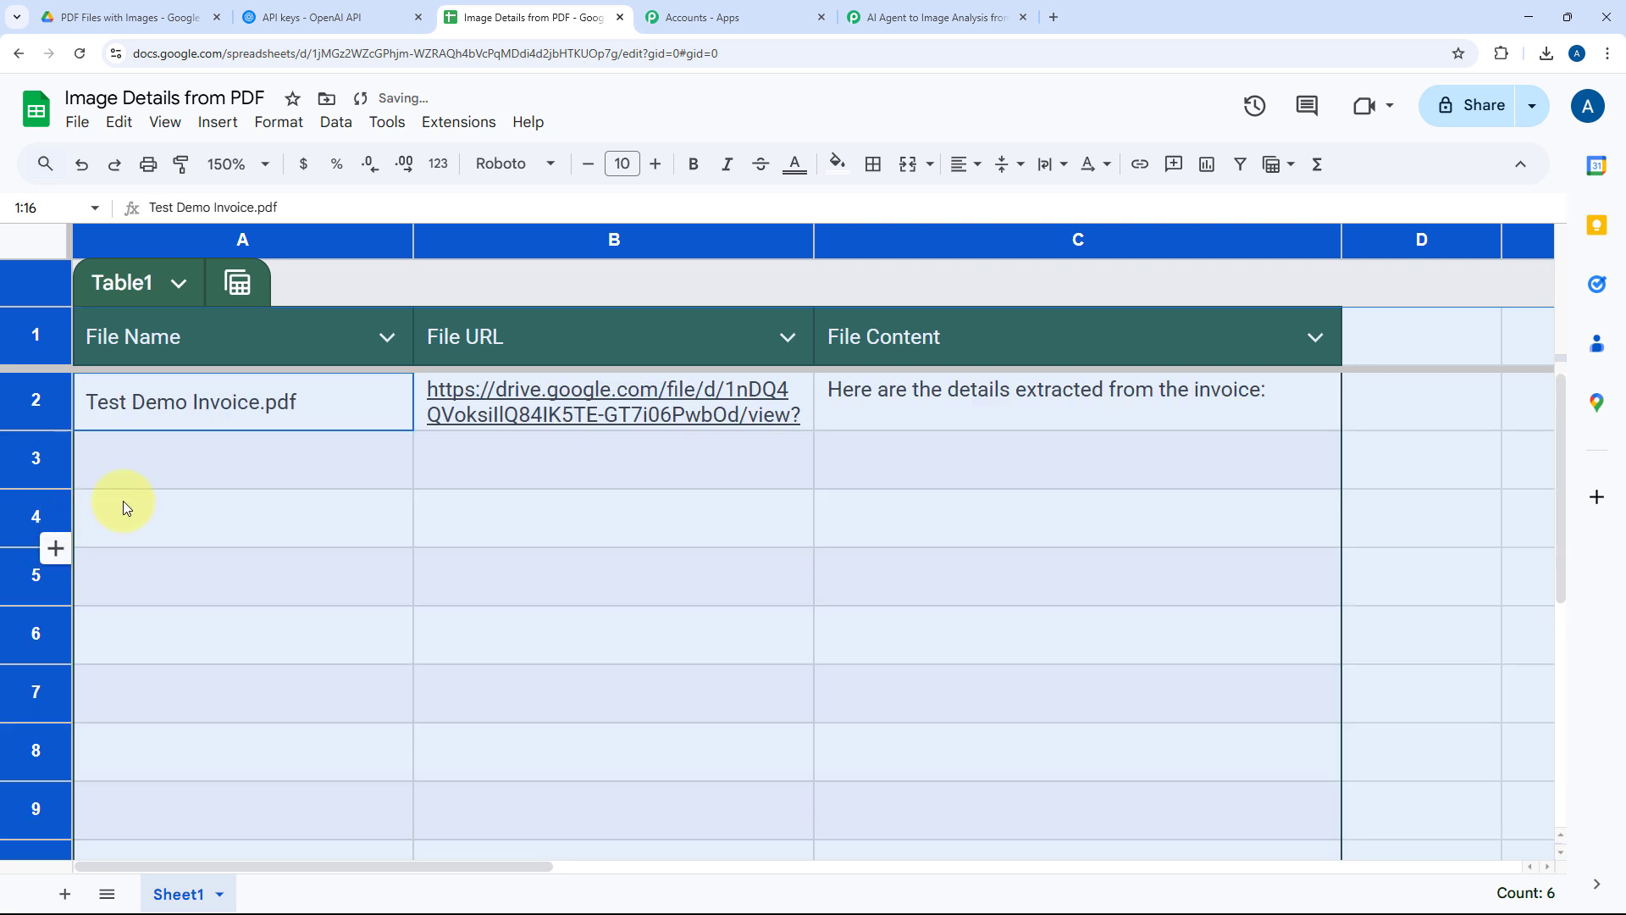
# Step: Set the text wrapping of all selected spreadsheet cells to Clip
pyautogui.click(1053, 164)
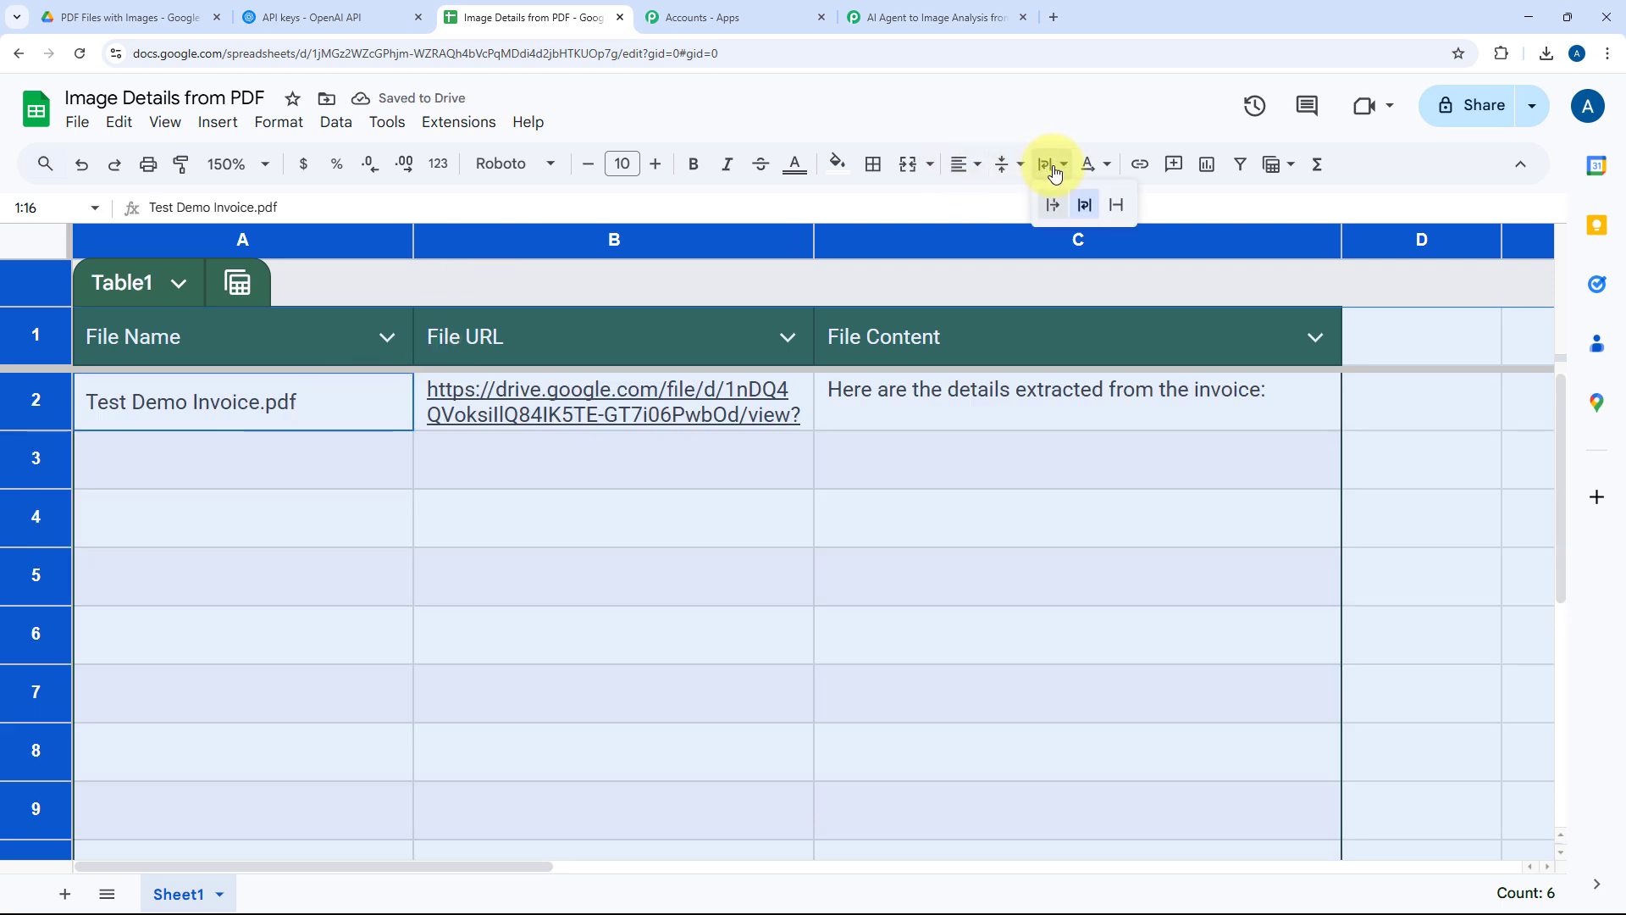
pyautogui.click(1114, 207)
pyautogui.click(260, 390)
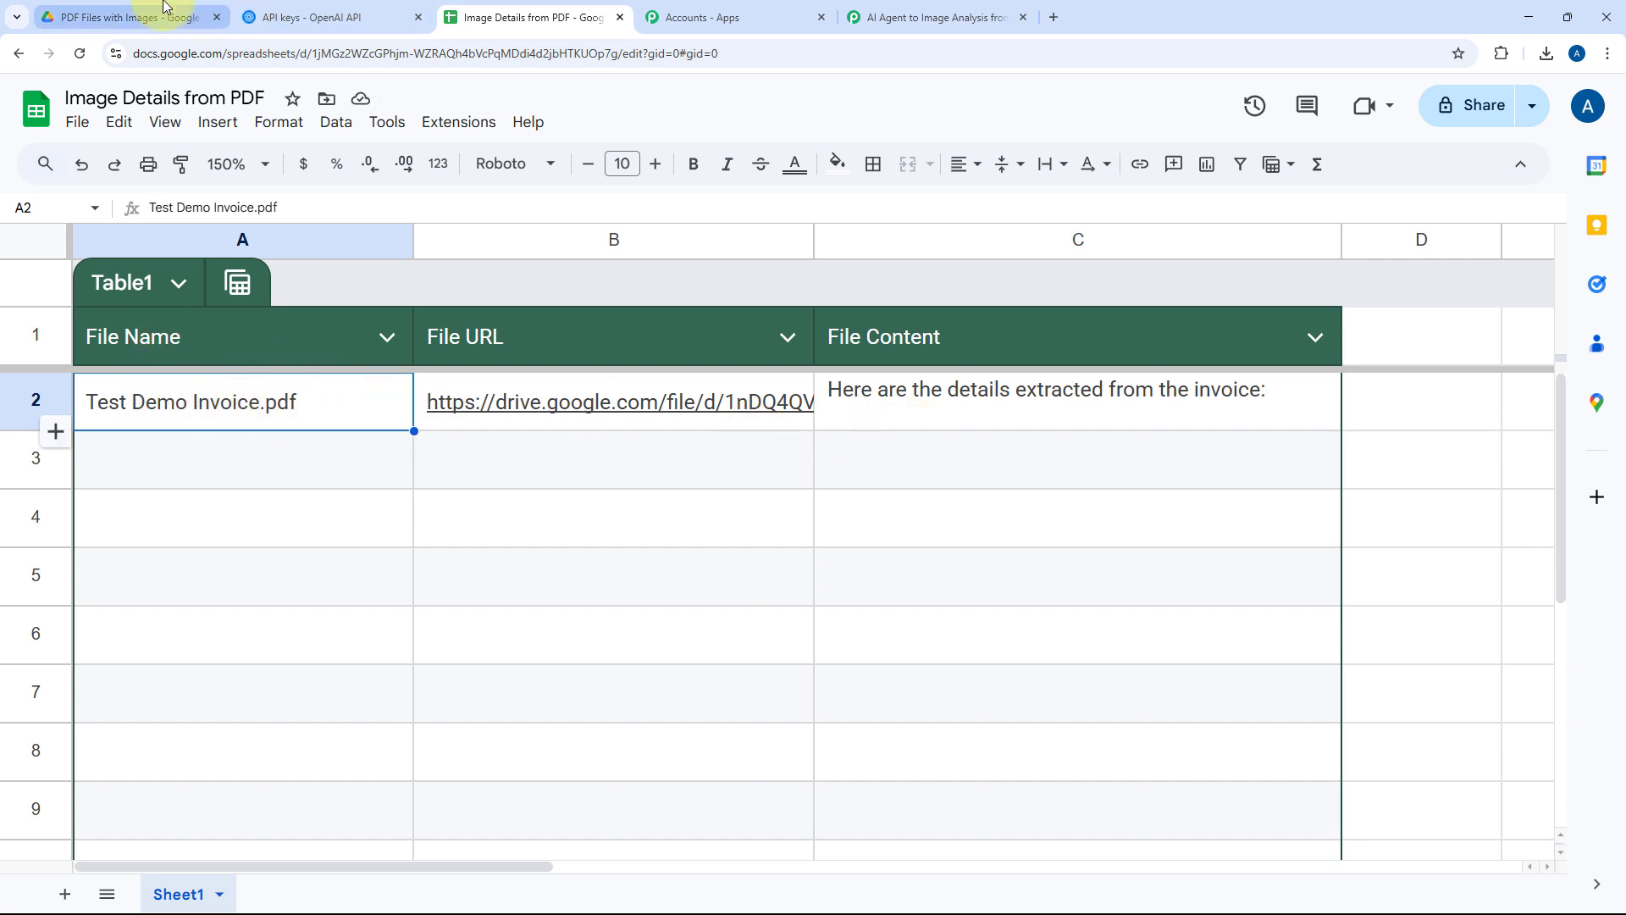
# Step: Compare the new row's file name with the PDF in Google Drive and examine its file URL and full file content
pyautogui.click(135, 17)
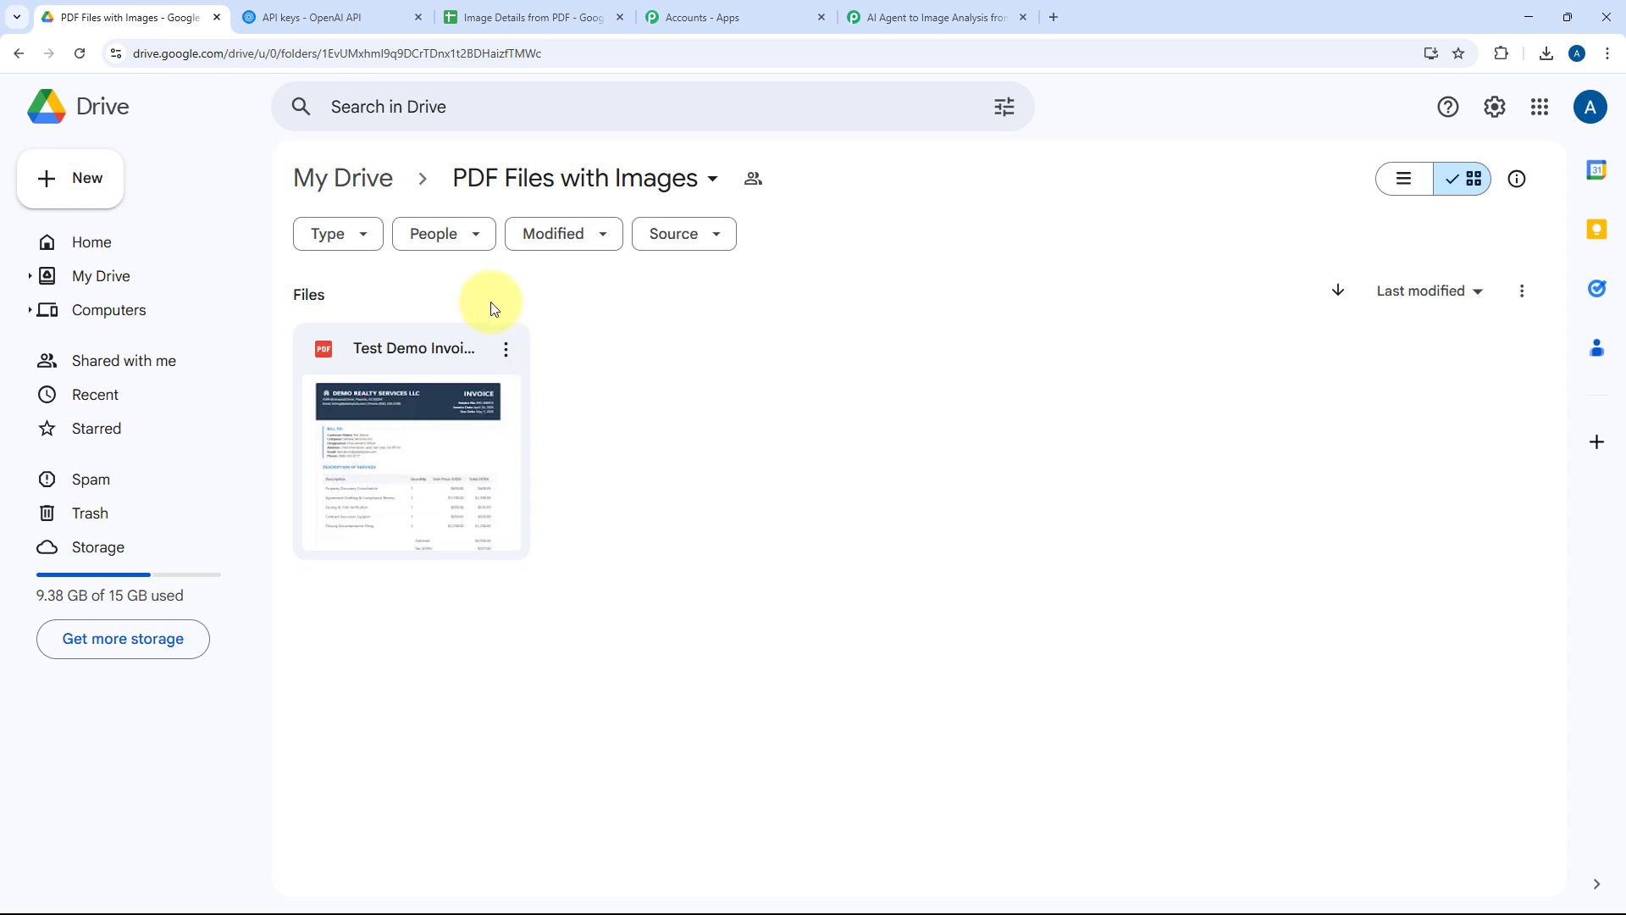
pyautogui.click(551, 15)
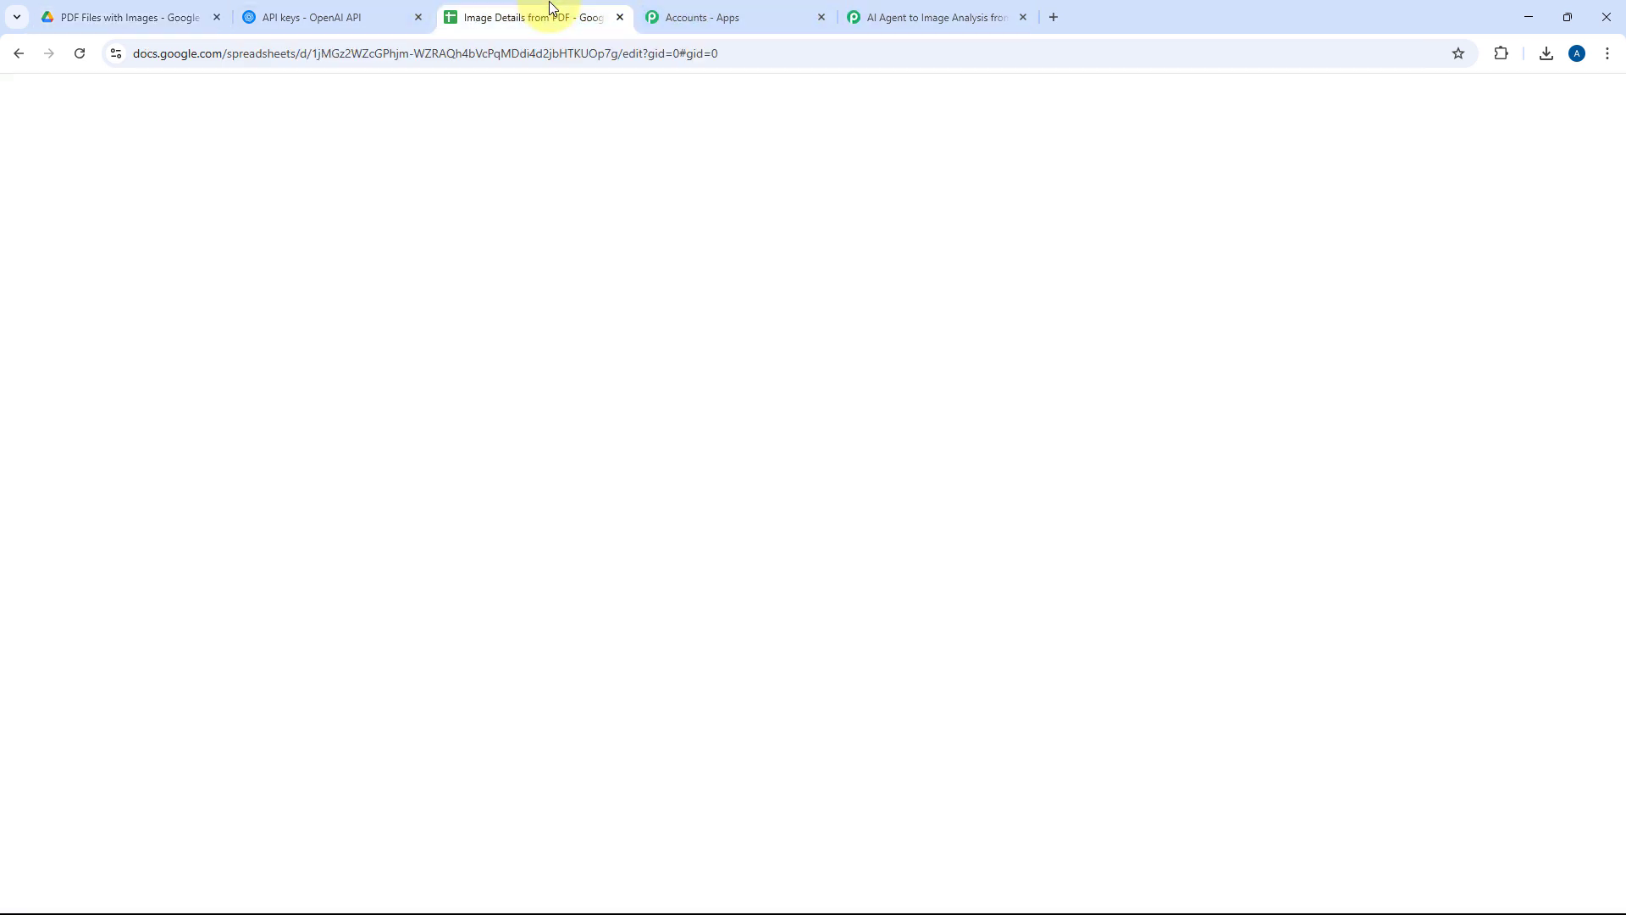
pyautogui.click(581, 393)
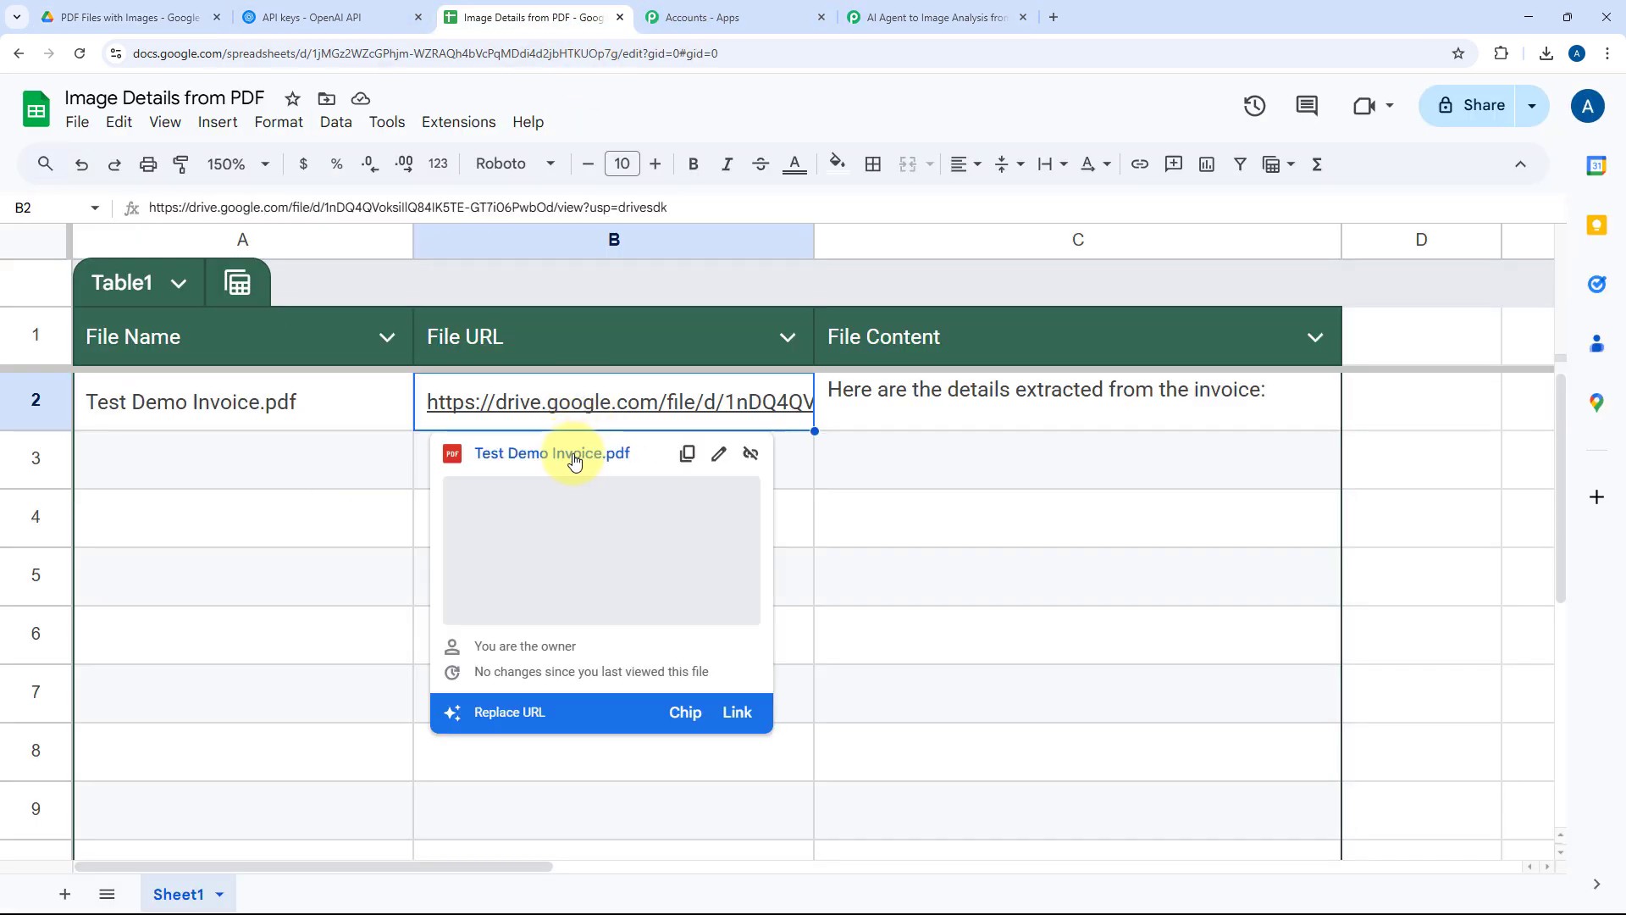
pyautogui.doubleClick(922, 396)
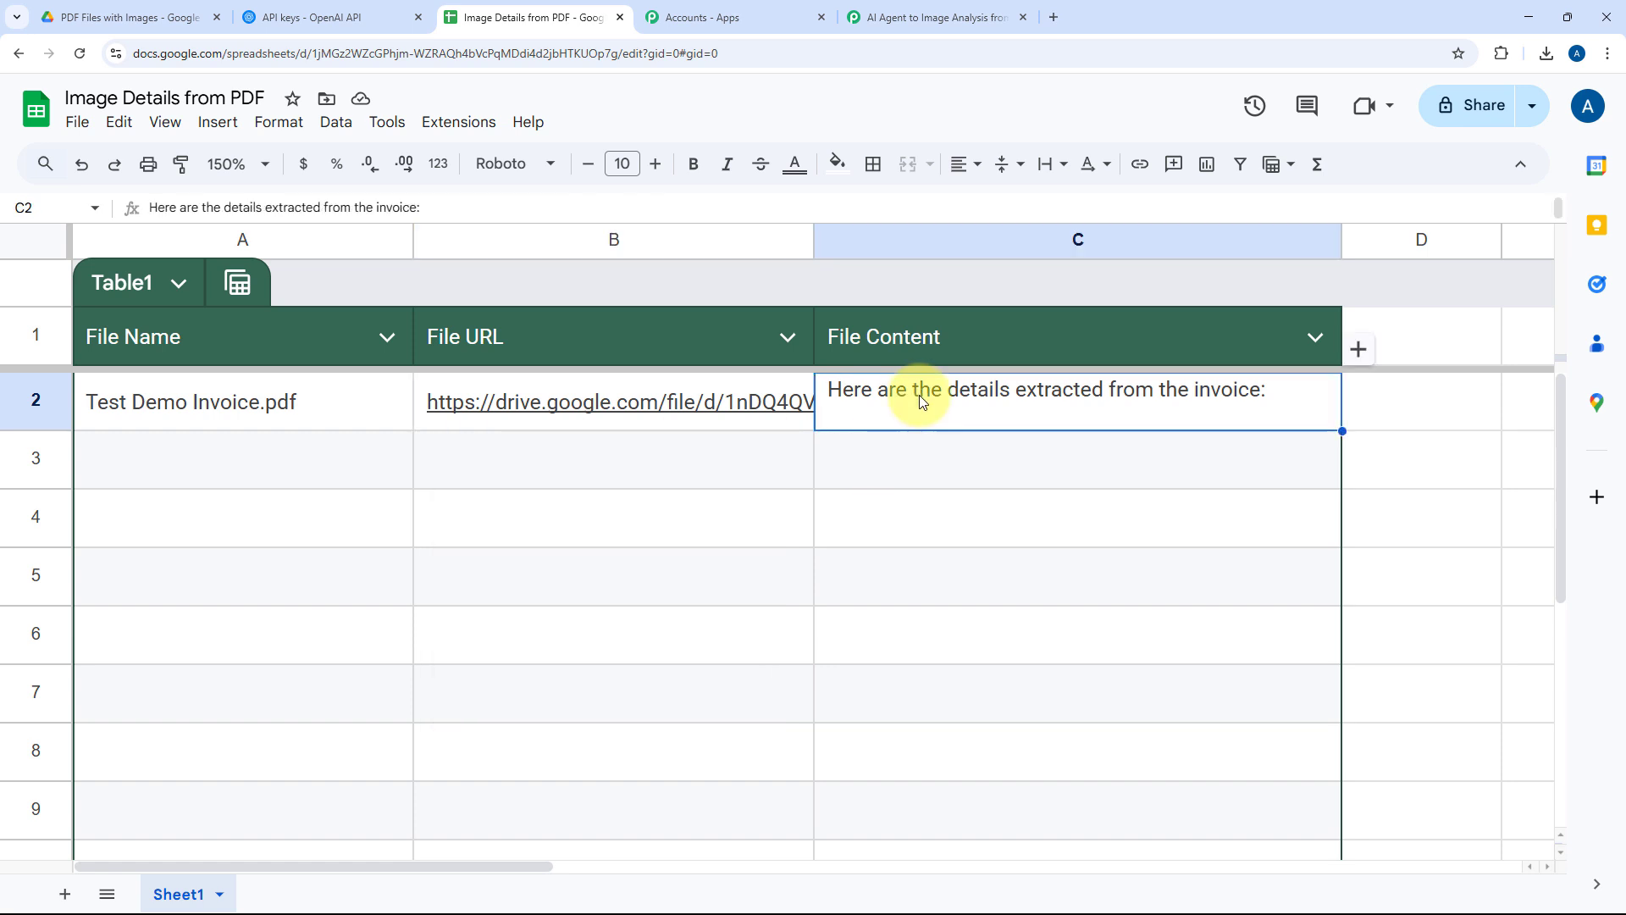
pyautogui.scroll(-1, 1059, 481)
pyautogui.scroll(-5, 1059, 482)
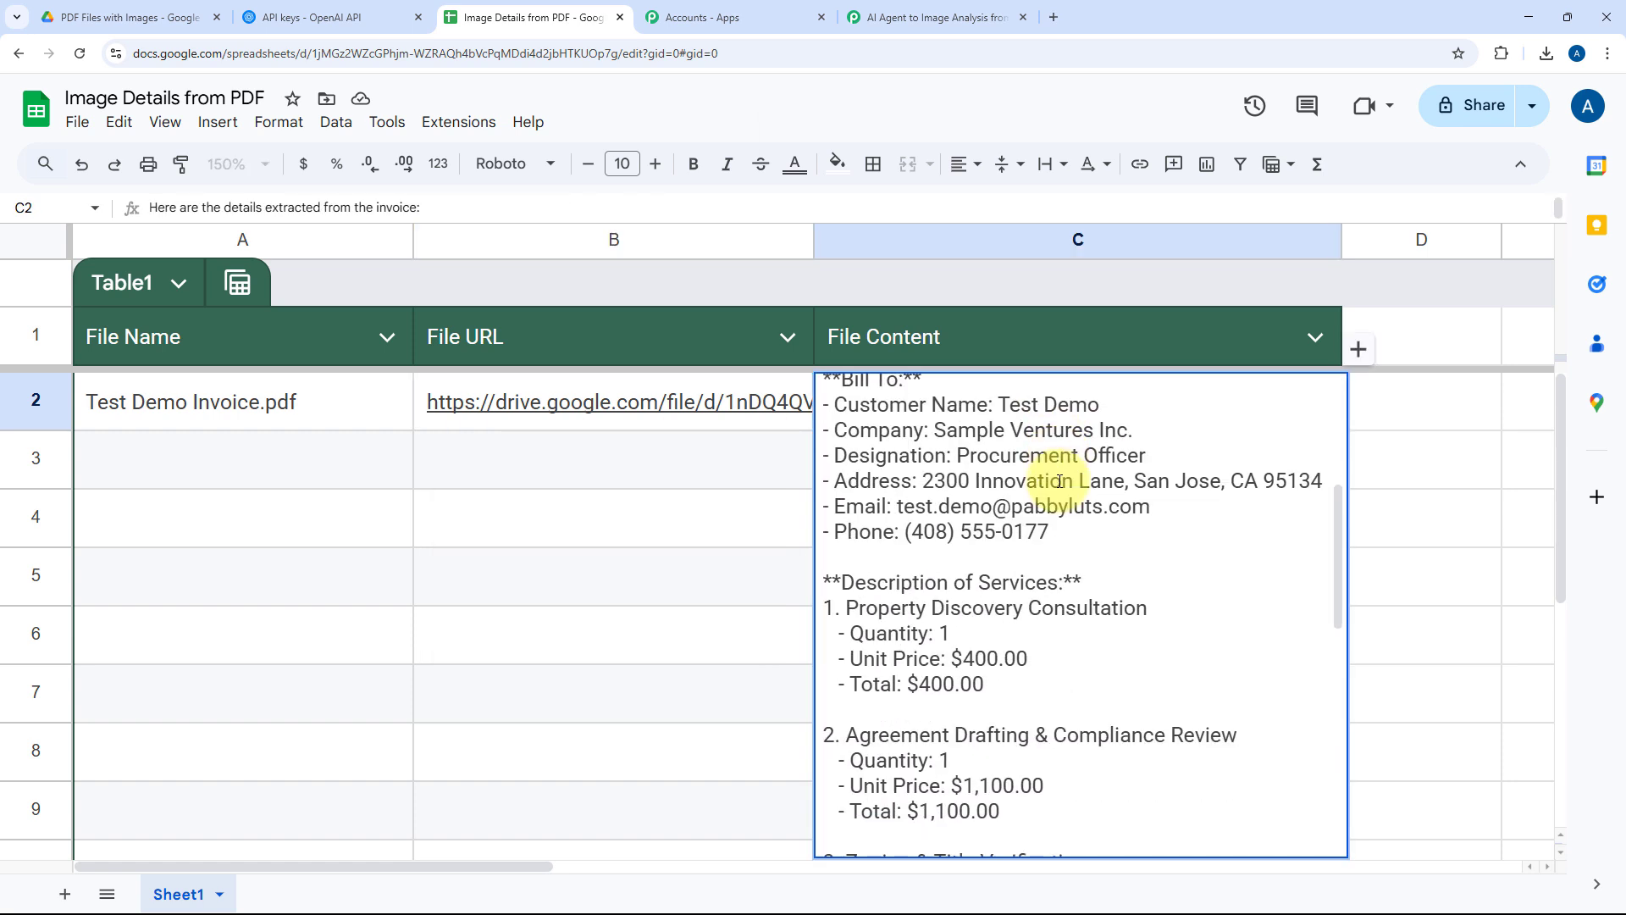
pyautogui.scroll(-6, 1059, 482)
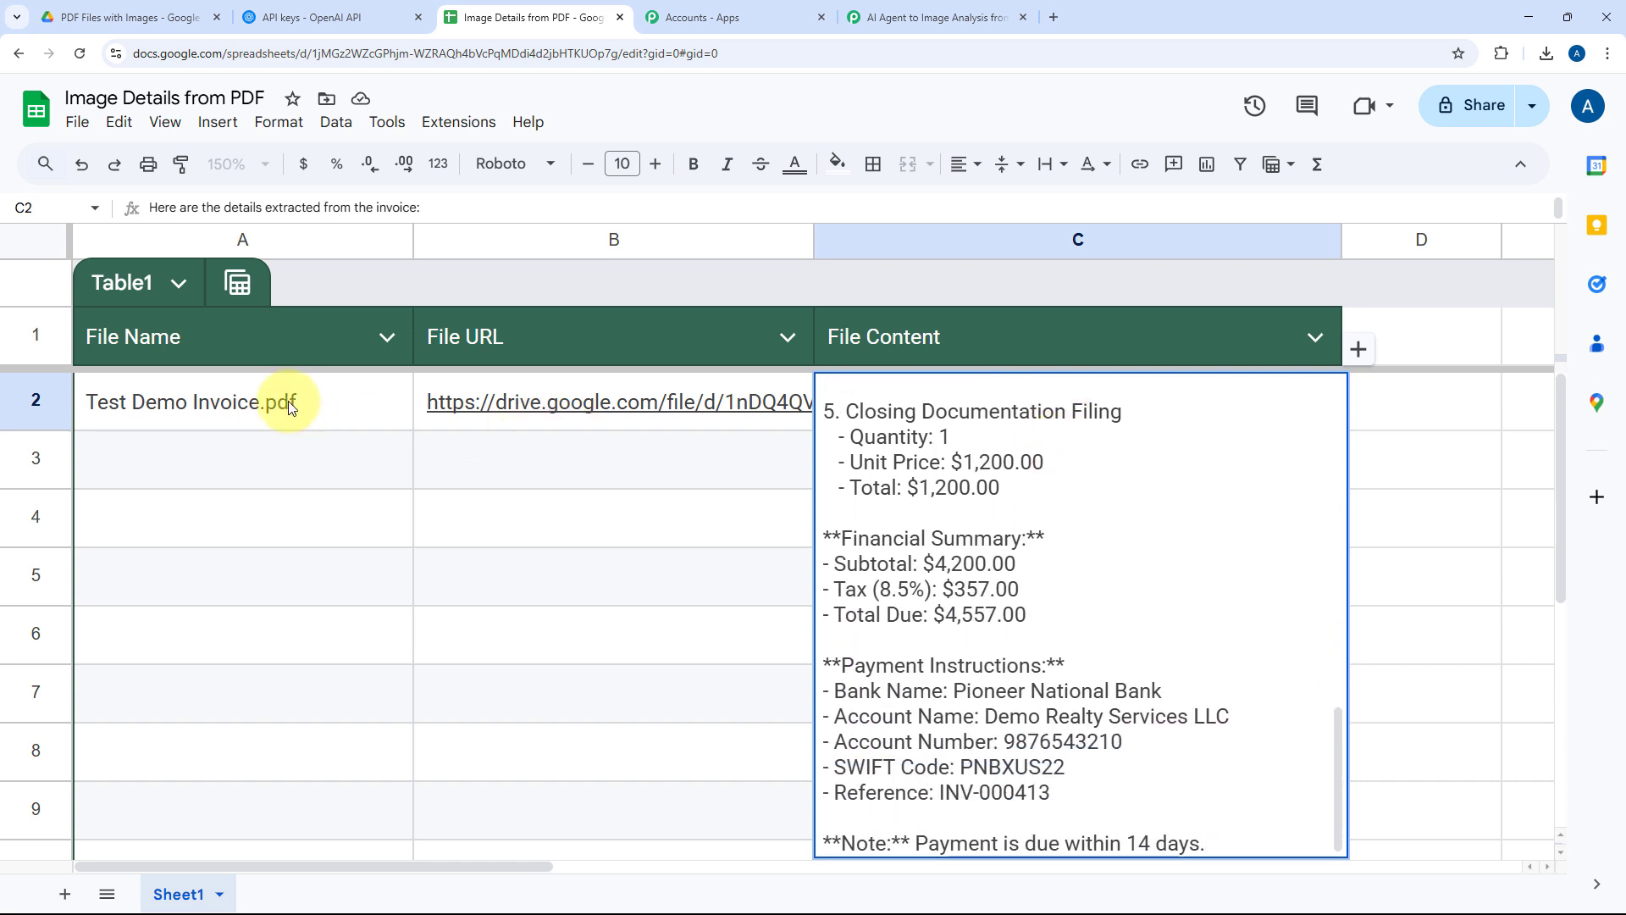
pyautogui.click(374, 400)
# Step: Return to the Pabbly Connect workflow and collapse the Google Sheets action step
pyautogui.click(932, 17)
pyautogui.scroll(2, 839, 197)
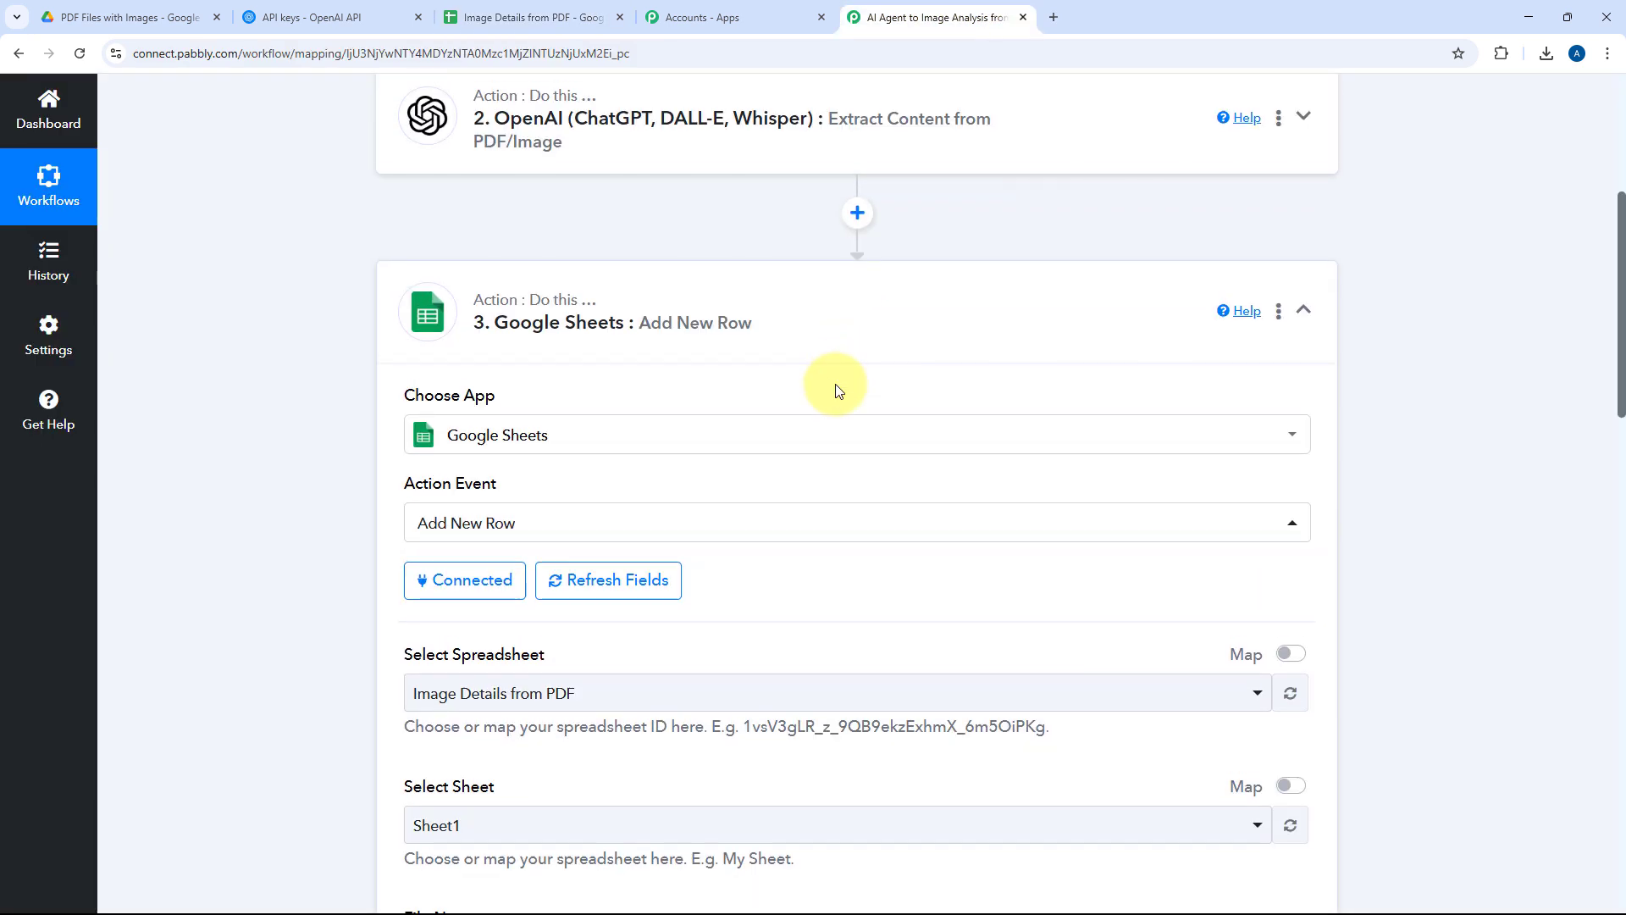
pyautogui.click(908, 282)
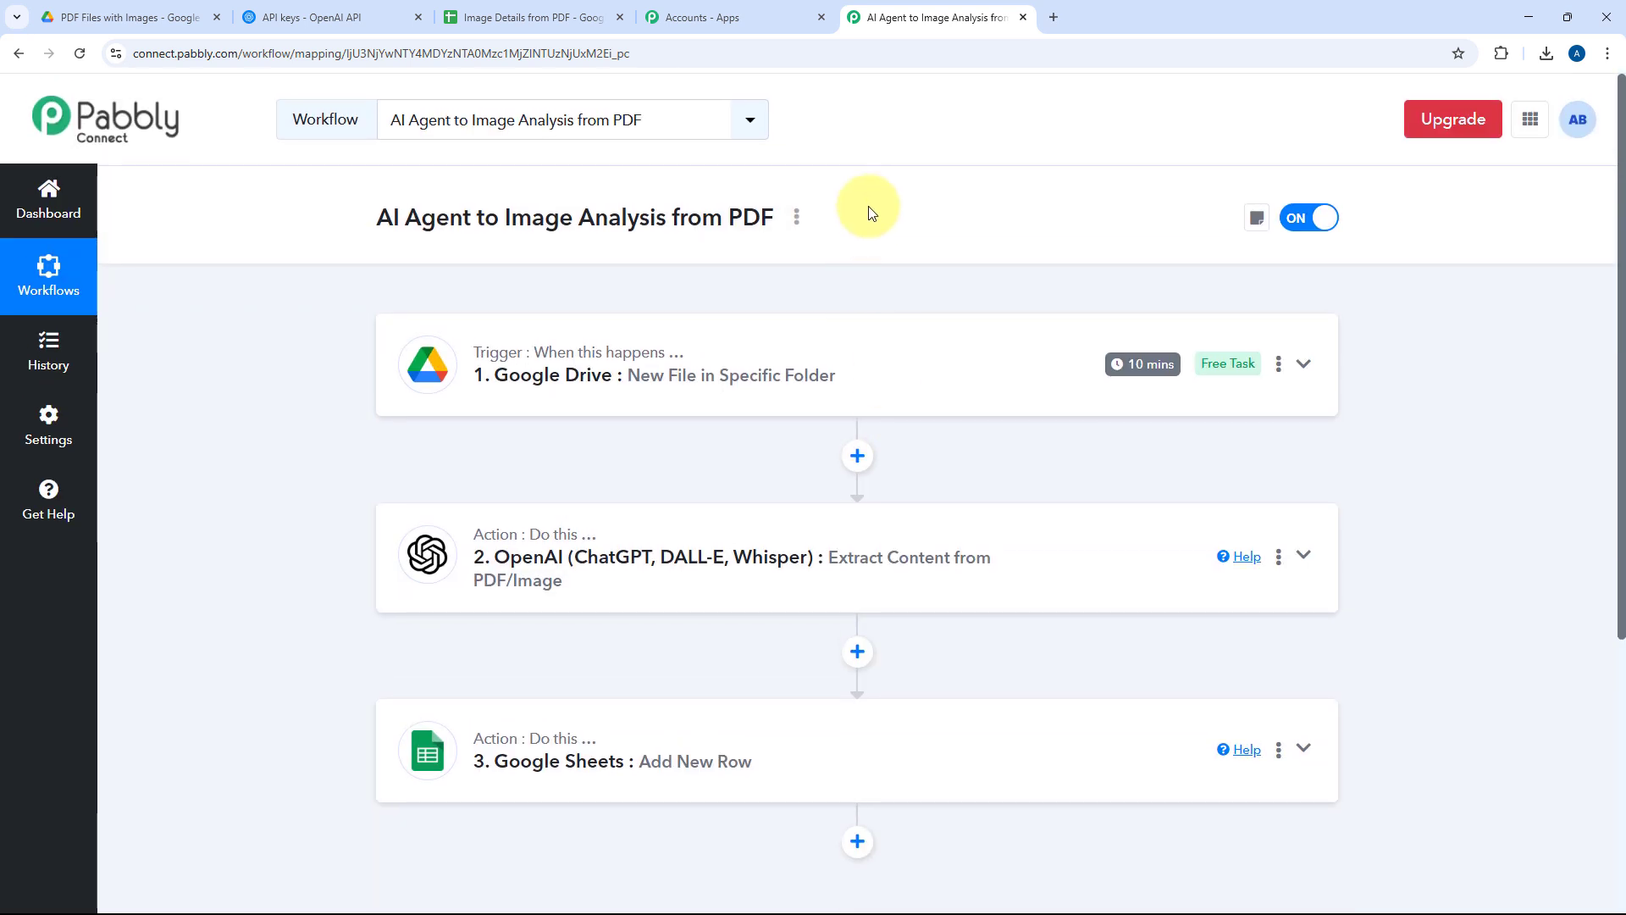